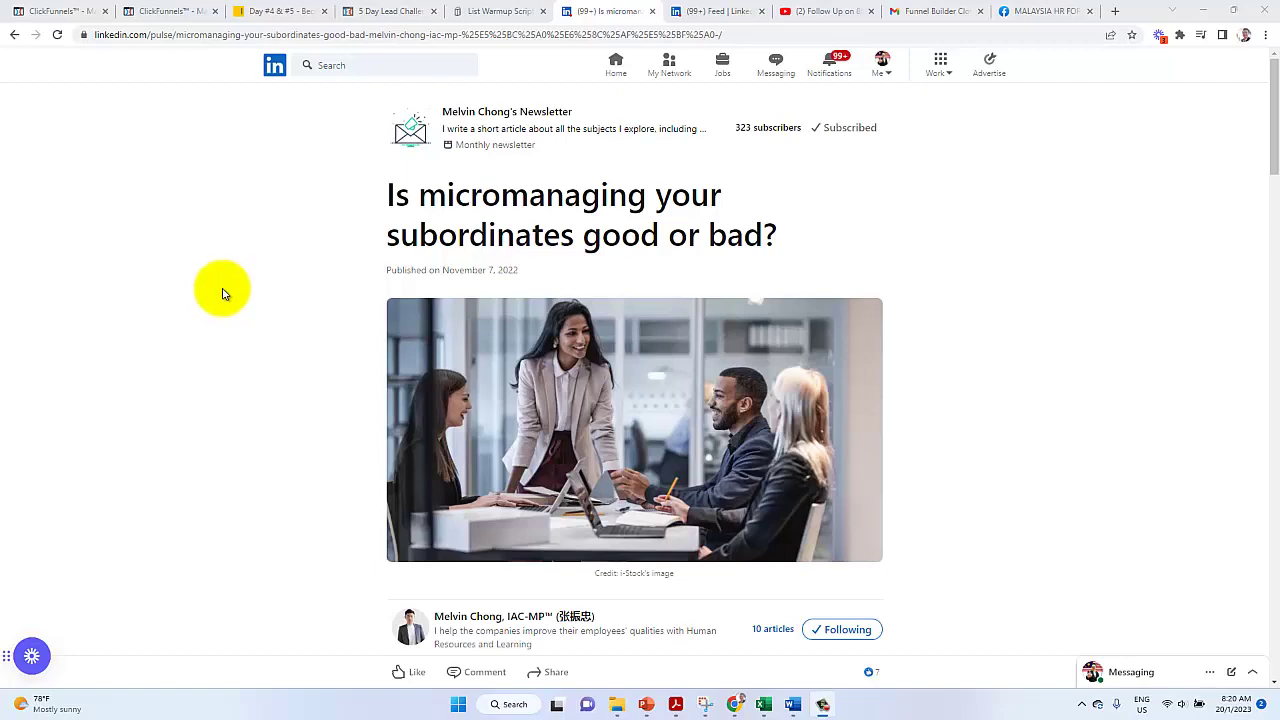
Scroll past the header image to the passage introducing the Skill & Will Matrix
{"action": "scroll", "coordinate": [229, 289], "scroll_direction": "down", "scroll_amount": 3}
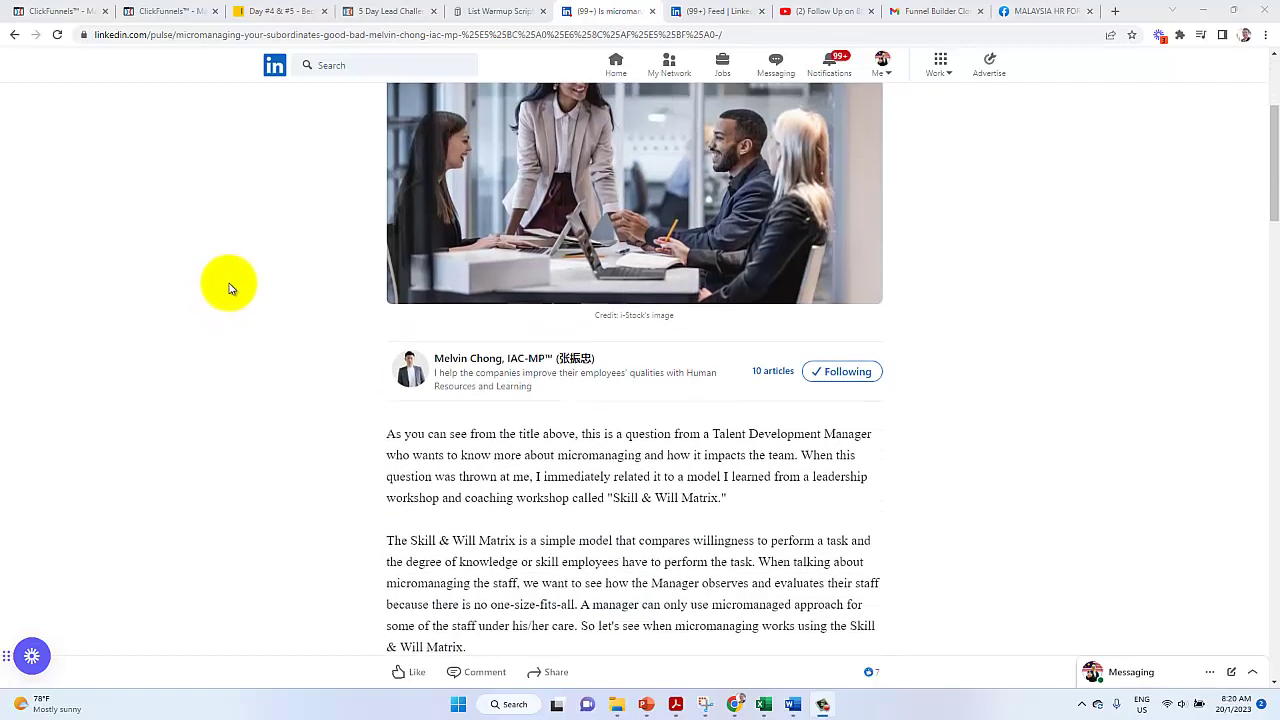
{"action": "scroll", "coordinate": [229, 289], "scroll_direction": "down", "scroll_amount": 1}
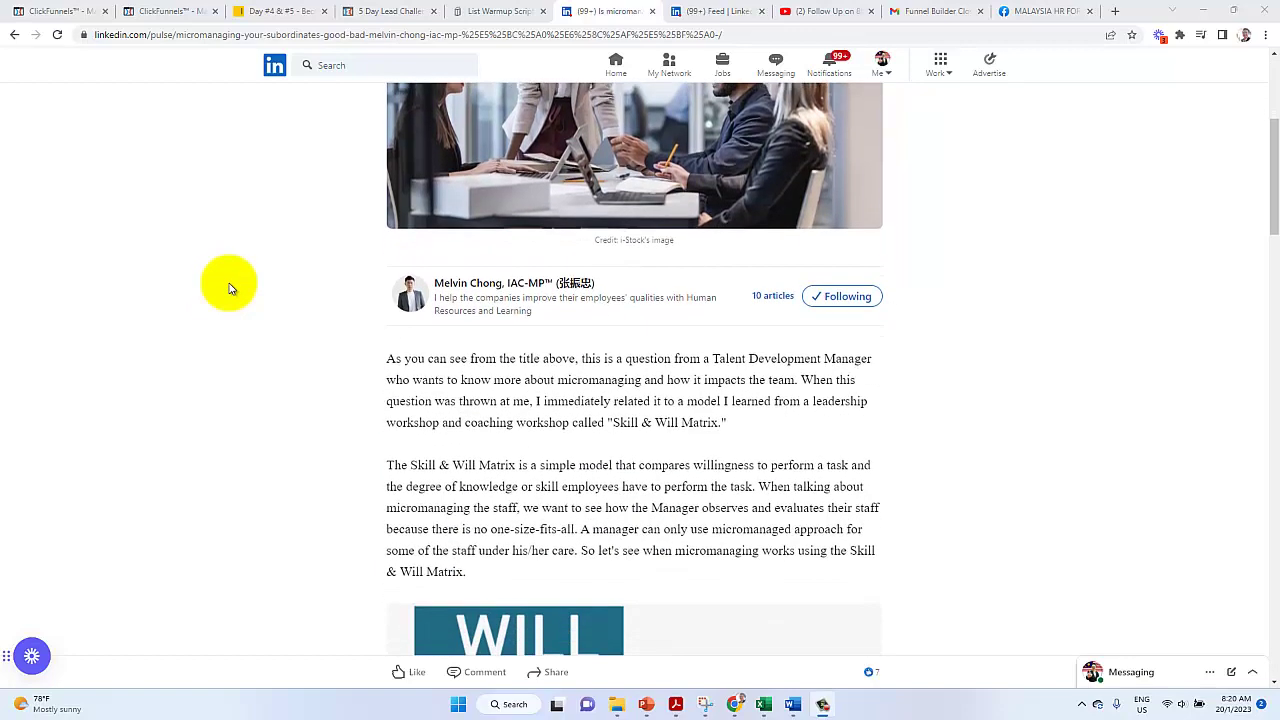
{"action": "scroll", "coordinate": [229, 289], "scroll_direction": "down", "scroll_amount": 2}
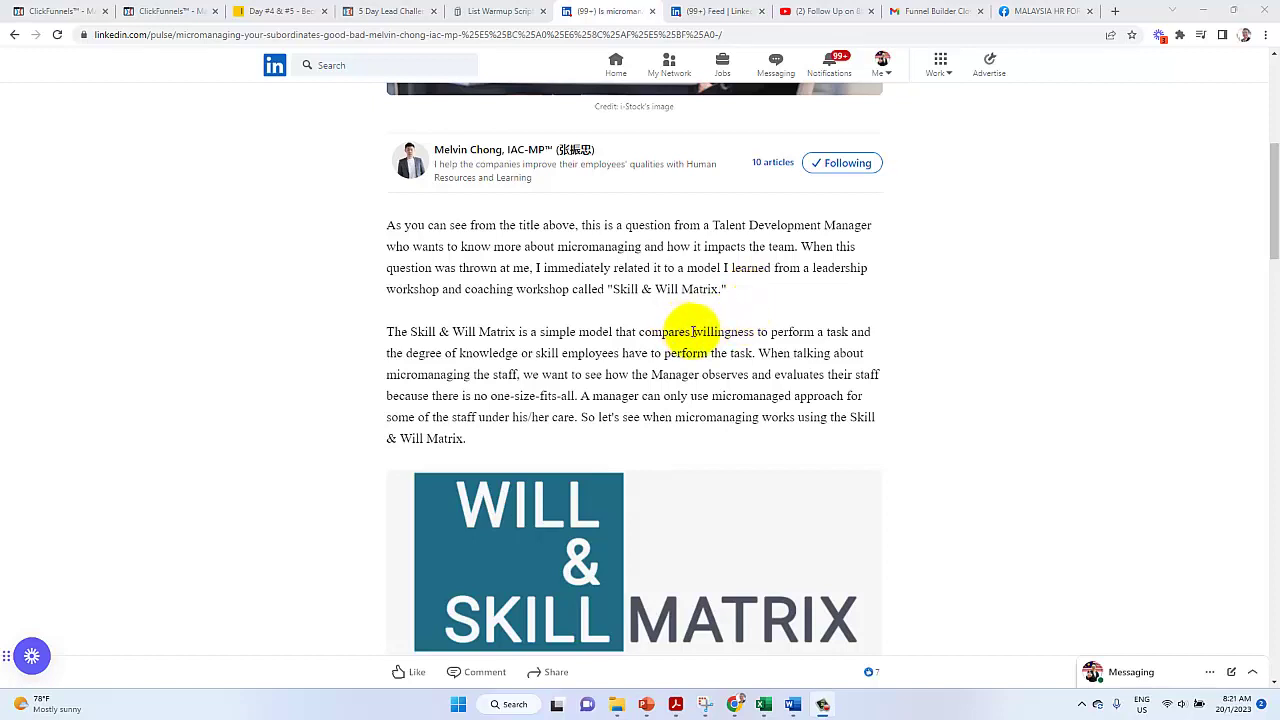
Highlight 'willingness to perform a task', 'degree of knowledge or skill', 'one-size-fits-all', then the micromanaging sentence
{"action": "left_click_drag", "start_coordinate": [694, 331], "coordinate": [849, 334]}
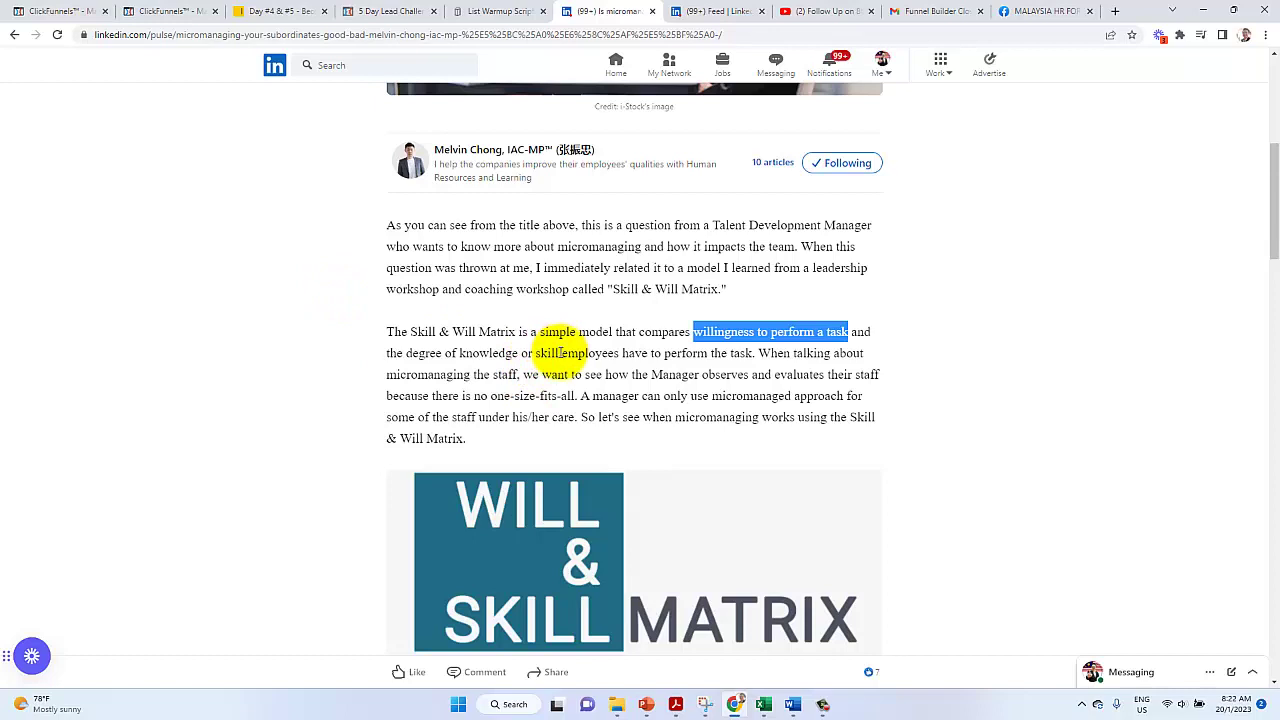
{"action": "left_click_drag", "start_coordinate": [560, 352], "coordinate": [386, 364]}
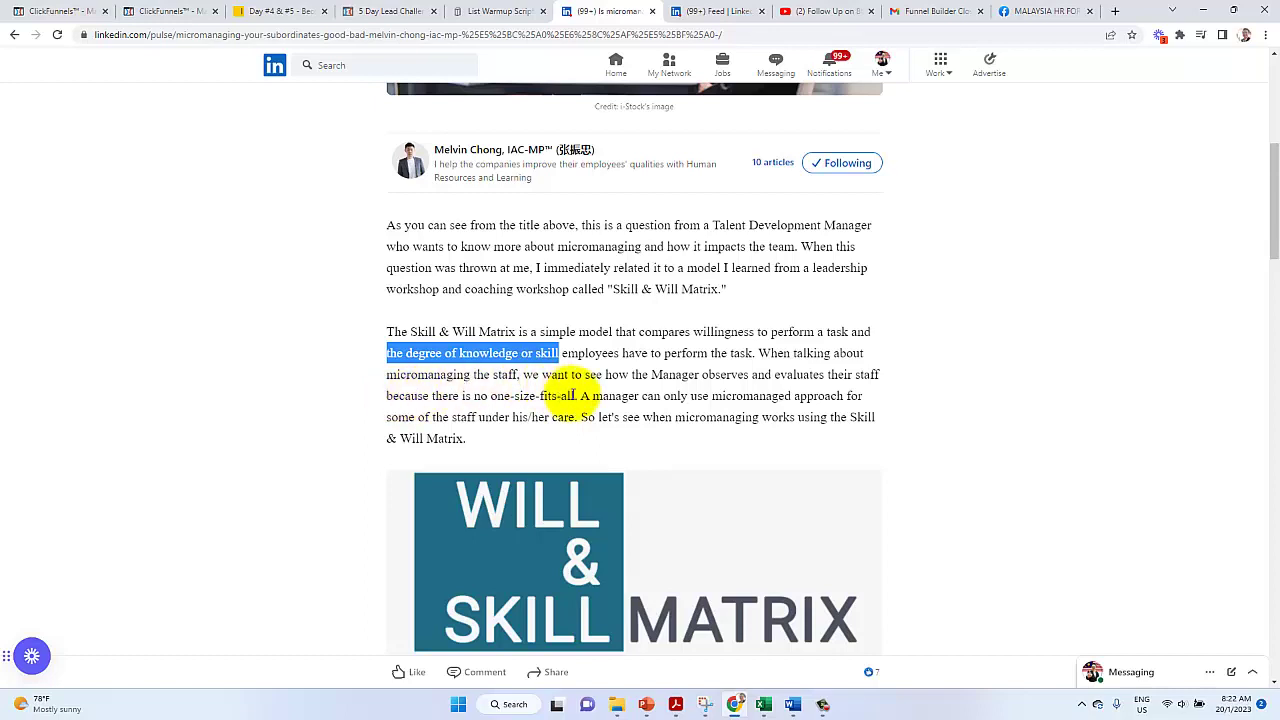
{"action": "left_click", "coordinate": [578, 395]}
{"action": "left_click_drag", "start_coordinate": [578, 395], "coordinate": [491, 393]}
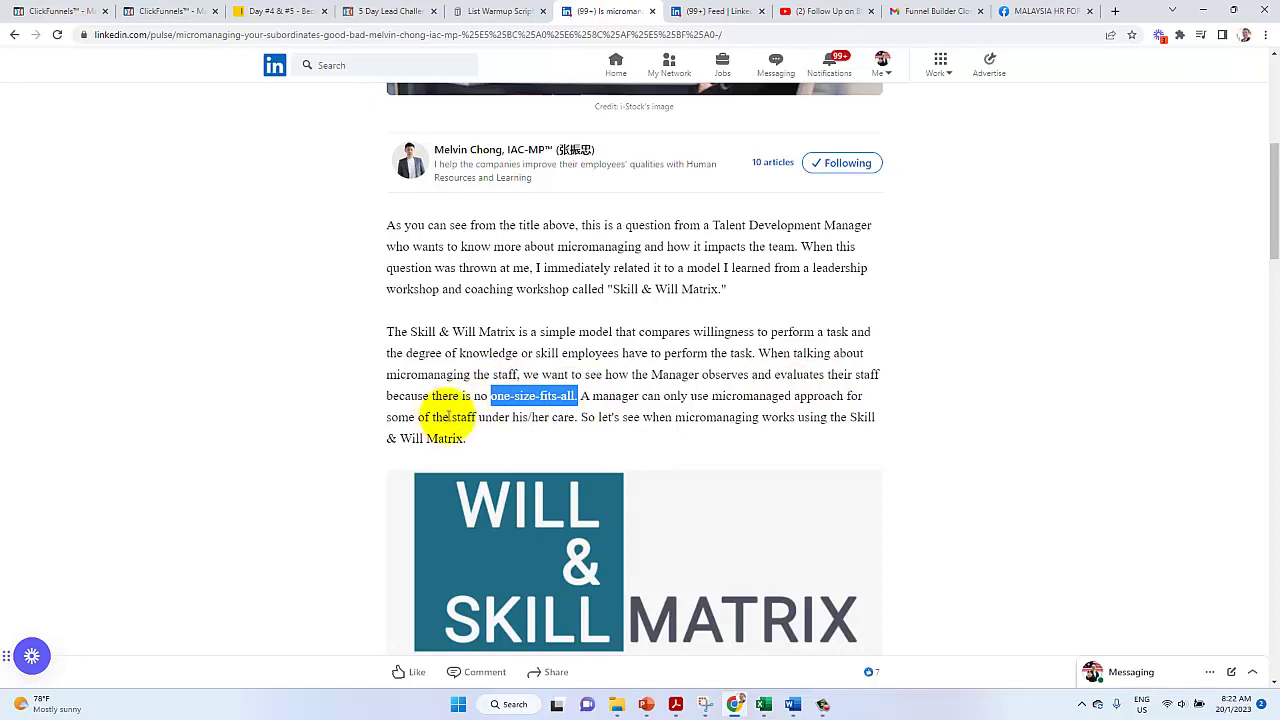
{"action": "left_click", "coordinate": [581, 416]}
{"action": "left_click_drag", "start_coordinate": [580, 416], "coordinate": [591, 396]}
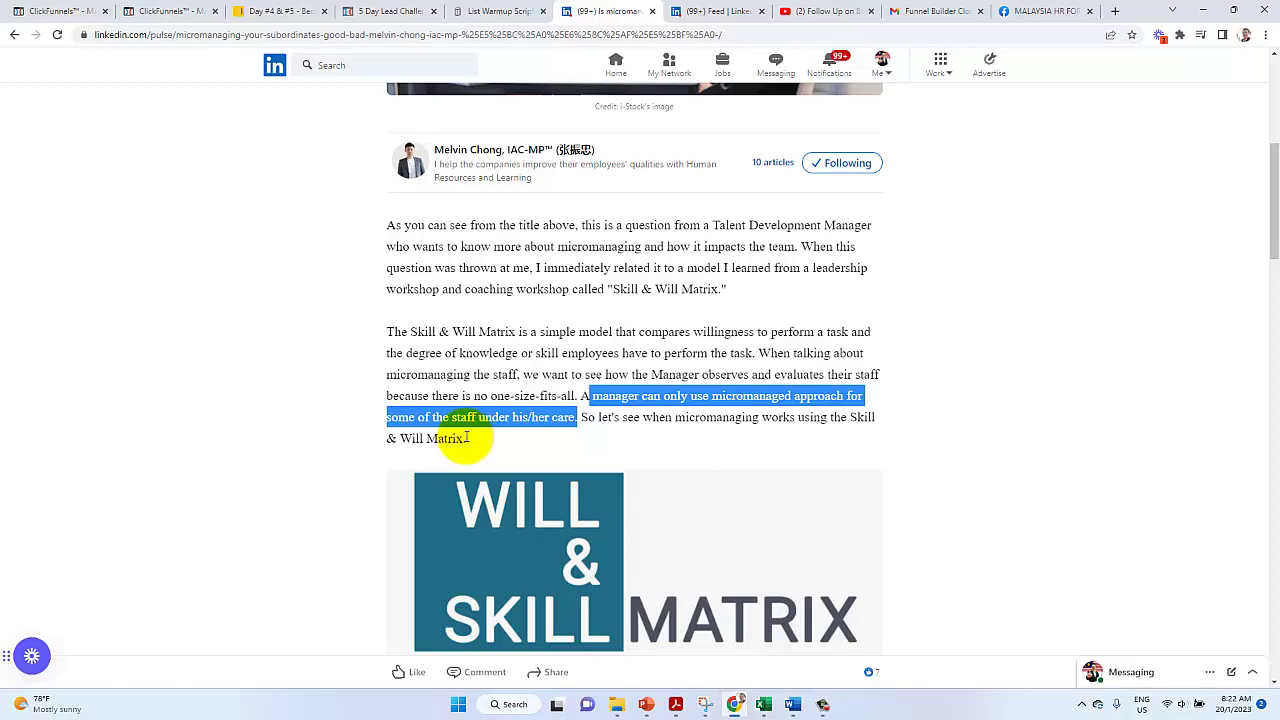
Scroll down until all four high/low skill and will quadrants of the matrix are visible
{"action": "scroll", "coordinate": [466, 437], "scroll_direction": "down", "scroll_amount": 1}
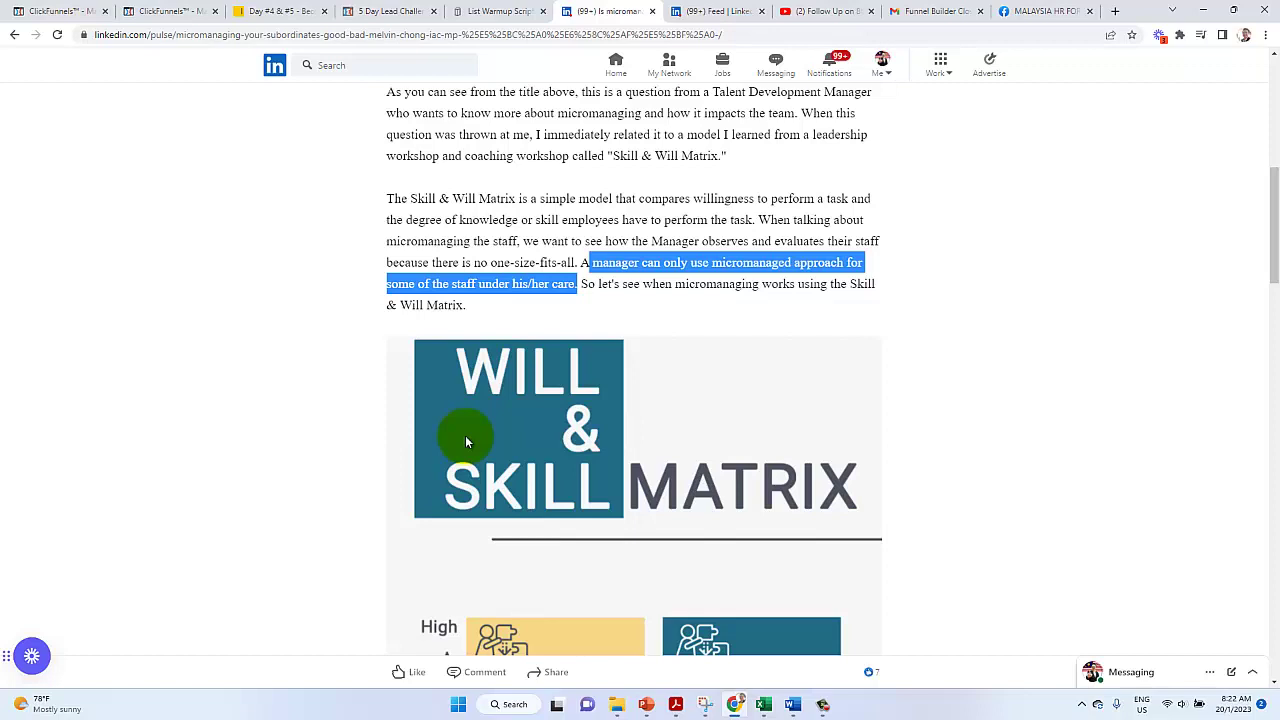
{"action": "scroll", "coordinate": [465, 440], "scroll_direction": "down", "scroll_amount": 2}
{"action": "scroll", "coordinate": [465, 443], "scroll_direction": "down", "scroll_amount": 1}
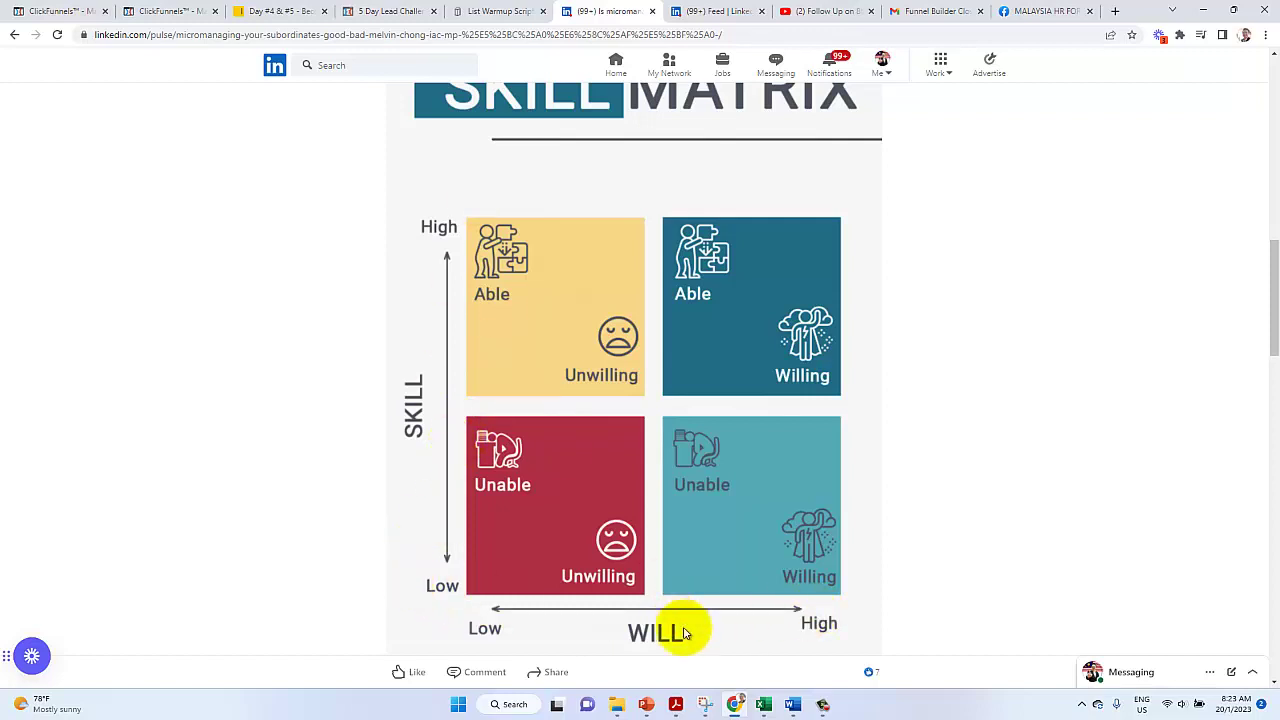
{"action": "mouse_move", "coordinate": [647, 700]}
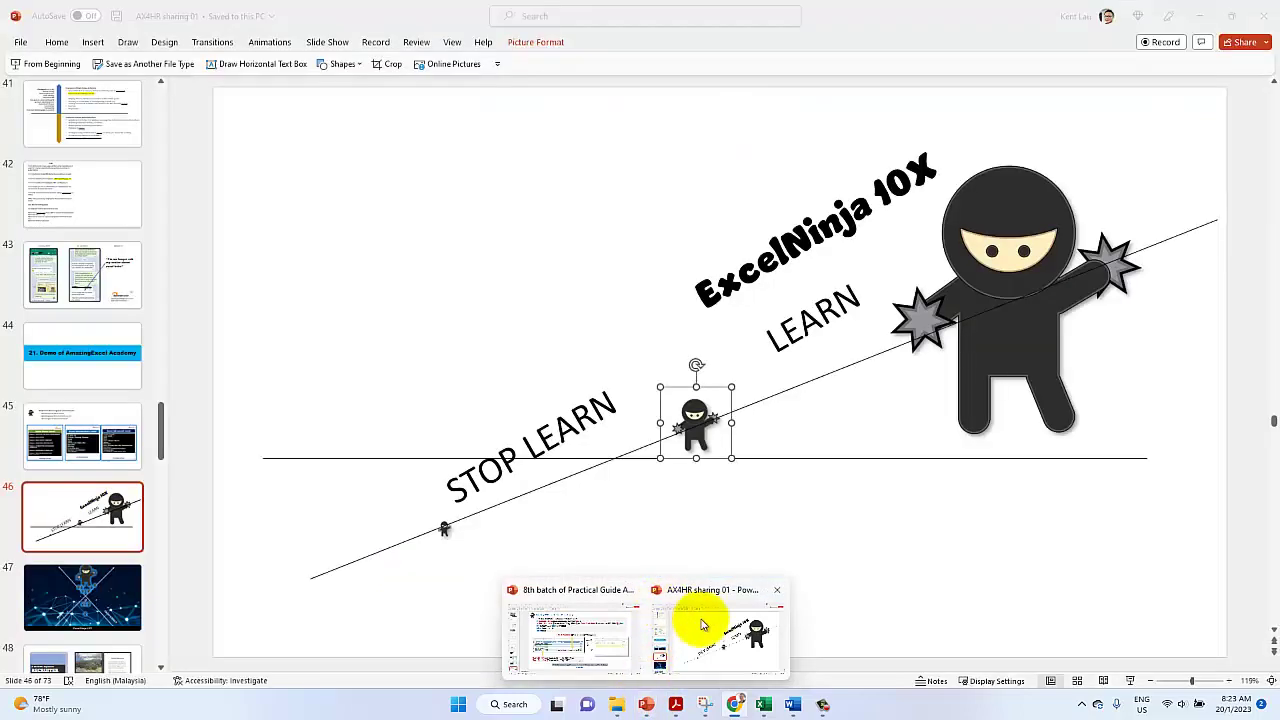
Duplicate slide 46 of AX4HR sharing 01 as a new slide 47
{"action": "left_click", "coordinate": [694, 625]}
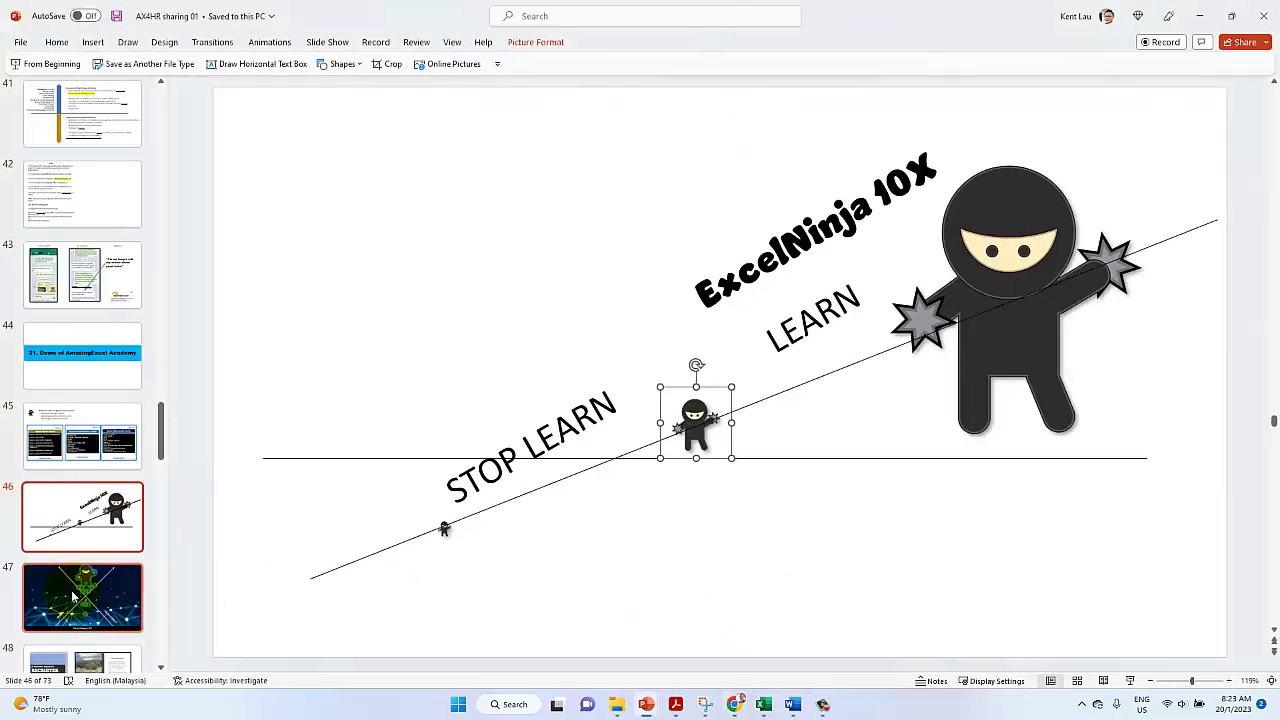
{"action": "left_click", "coordinate": [85, 533]}
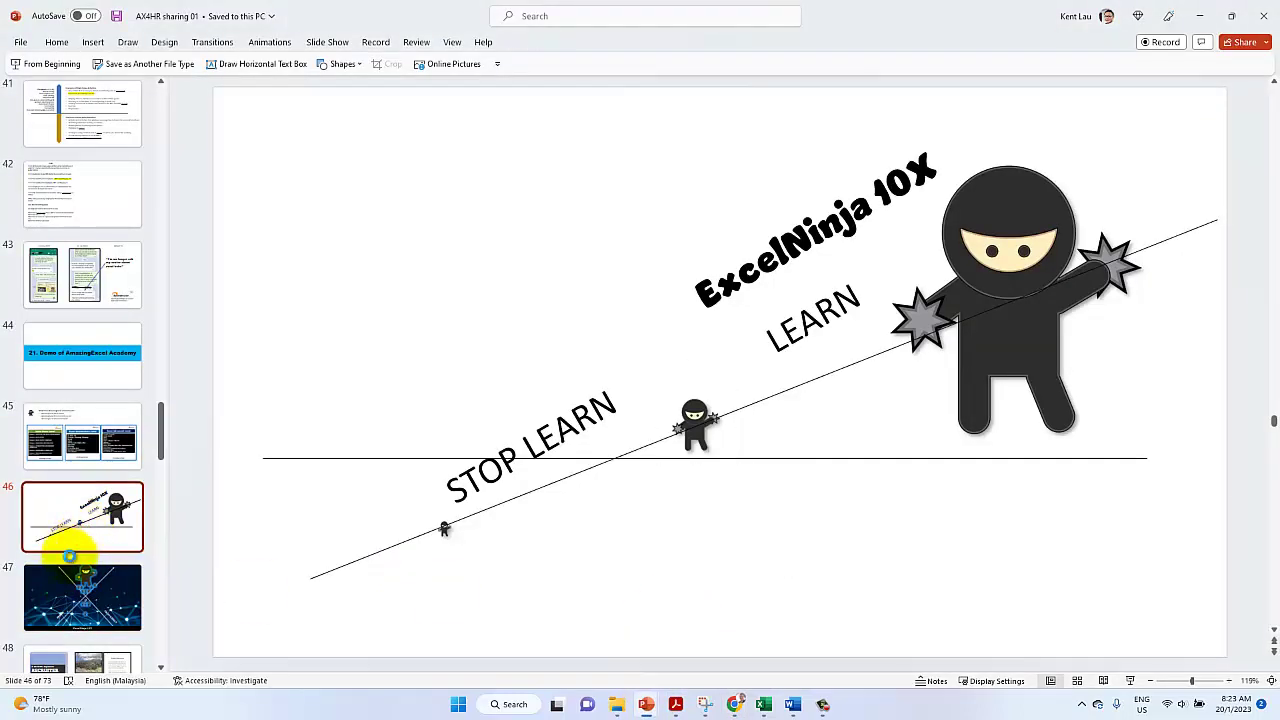
{"action": "key", "text": "ctrl+c"}
{"action": "key", "text": "ctrl+v"}
Reshape the slide's two lines into a vertical axis and a horizontal axis
{"action": "left_click", "coordinate": [437, 458]}
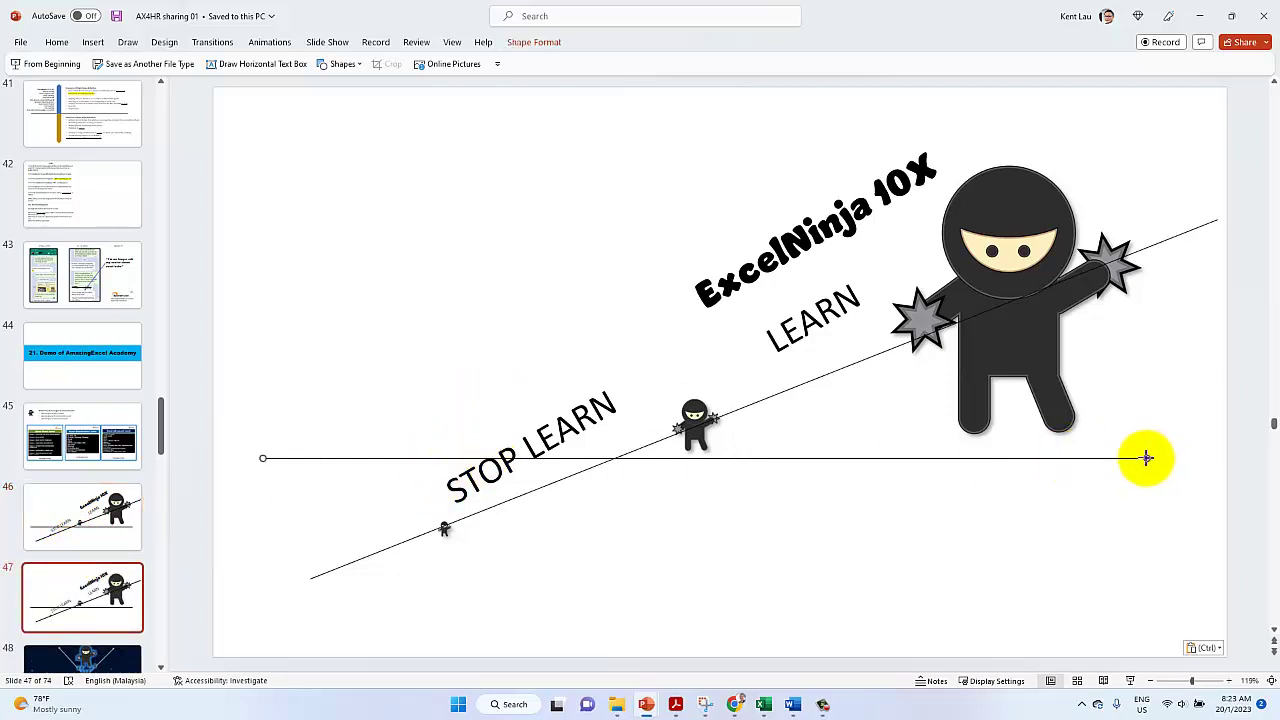
{"action": "left_click_drag", "start_coordinate": [1143, 457], "coordinate": [263, 117]}
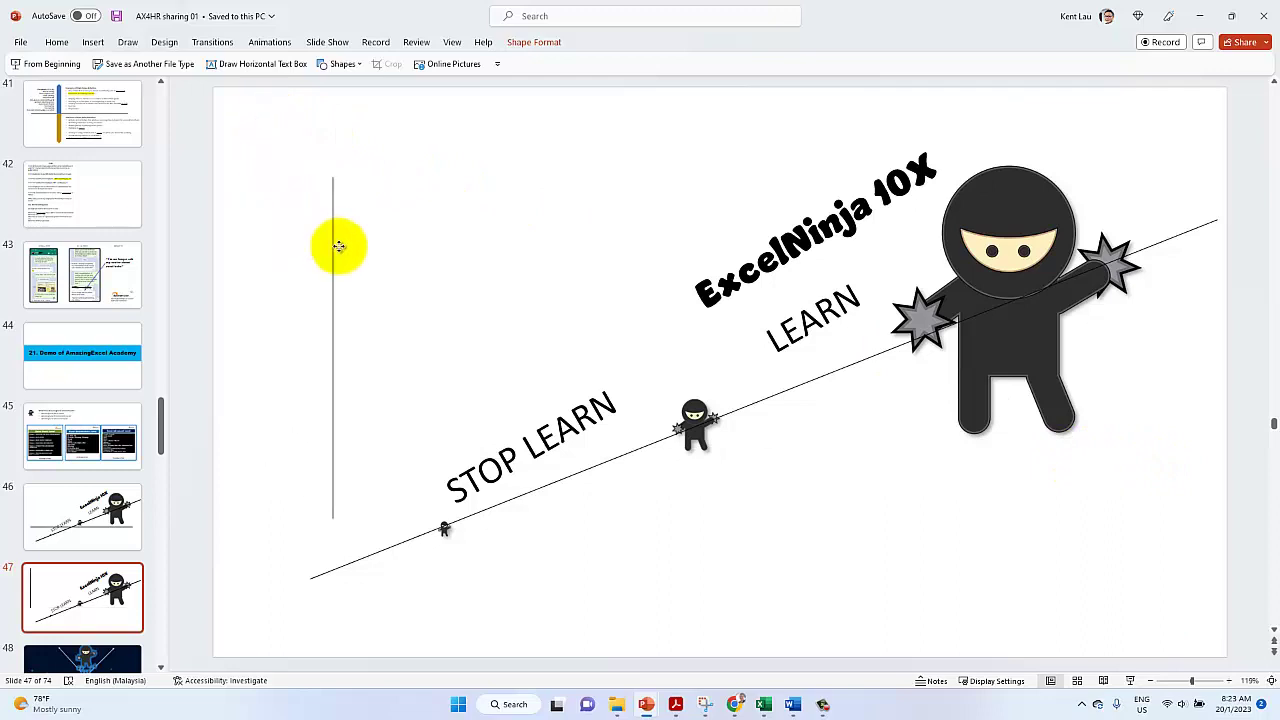
{"action": "left_click_drag", "start_coordinate": [340, 245], "coordinate": [345, 220]}
{"action": "left_click", "coordinate": [1095, 264]}
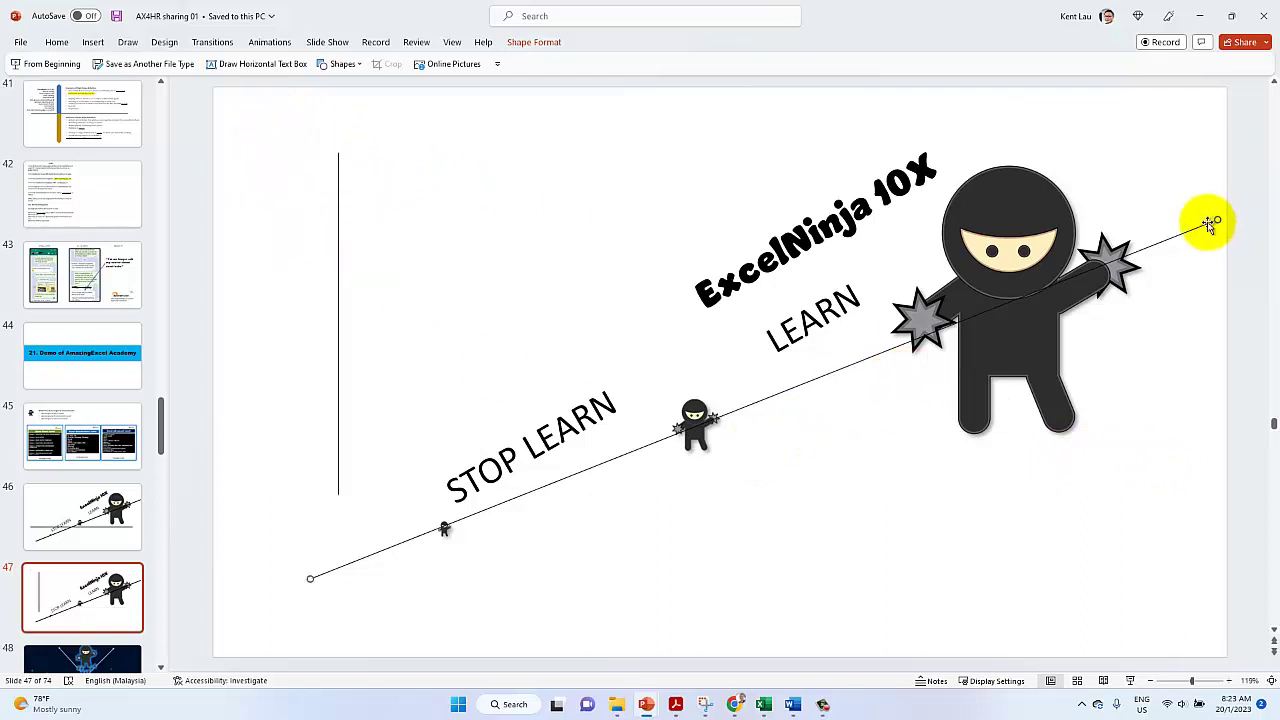
{"action": "left_click_drag", "start_coordinate": [1213, 222], "coordinate": [1145, 578]}
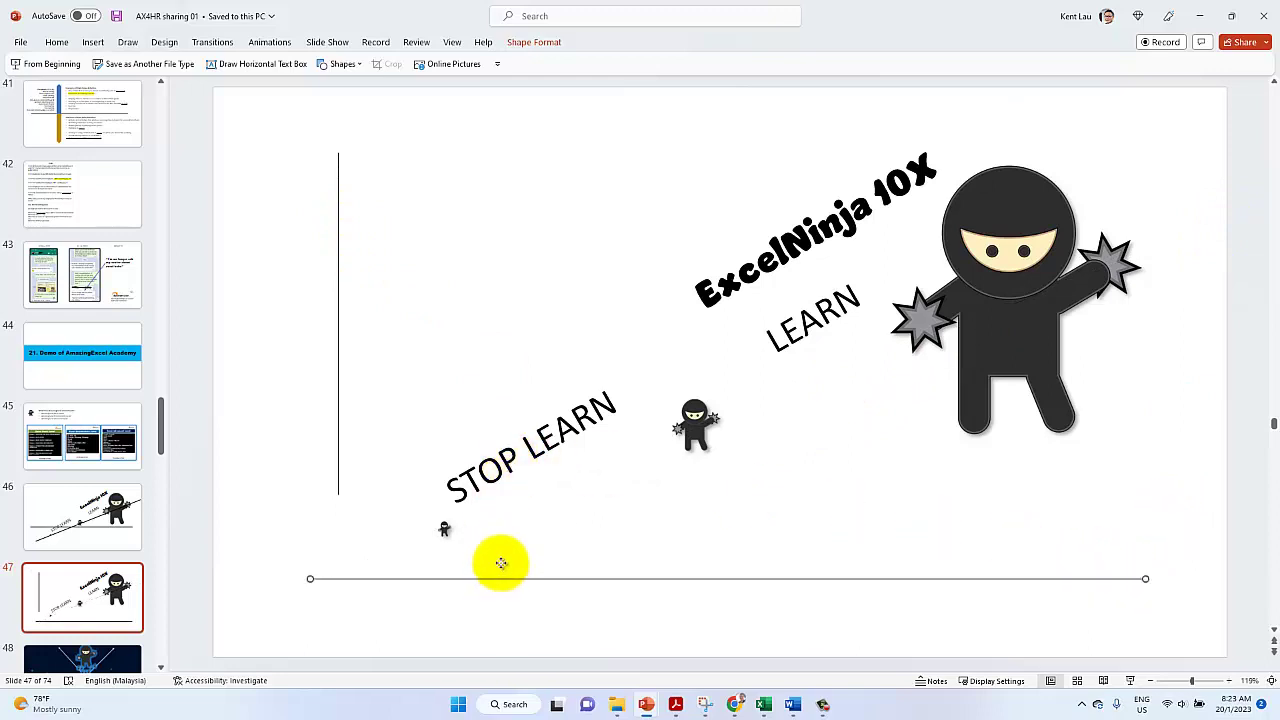
{"action": "left_click_drag", "start_coordinate": [501, 563], "coordinate": [503, 541]}
Rotate the STOP LEARN text horizontal and change it to WILL
{"action": "left_click", "coordinate": [493, 438]}
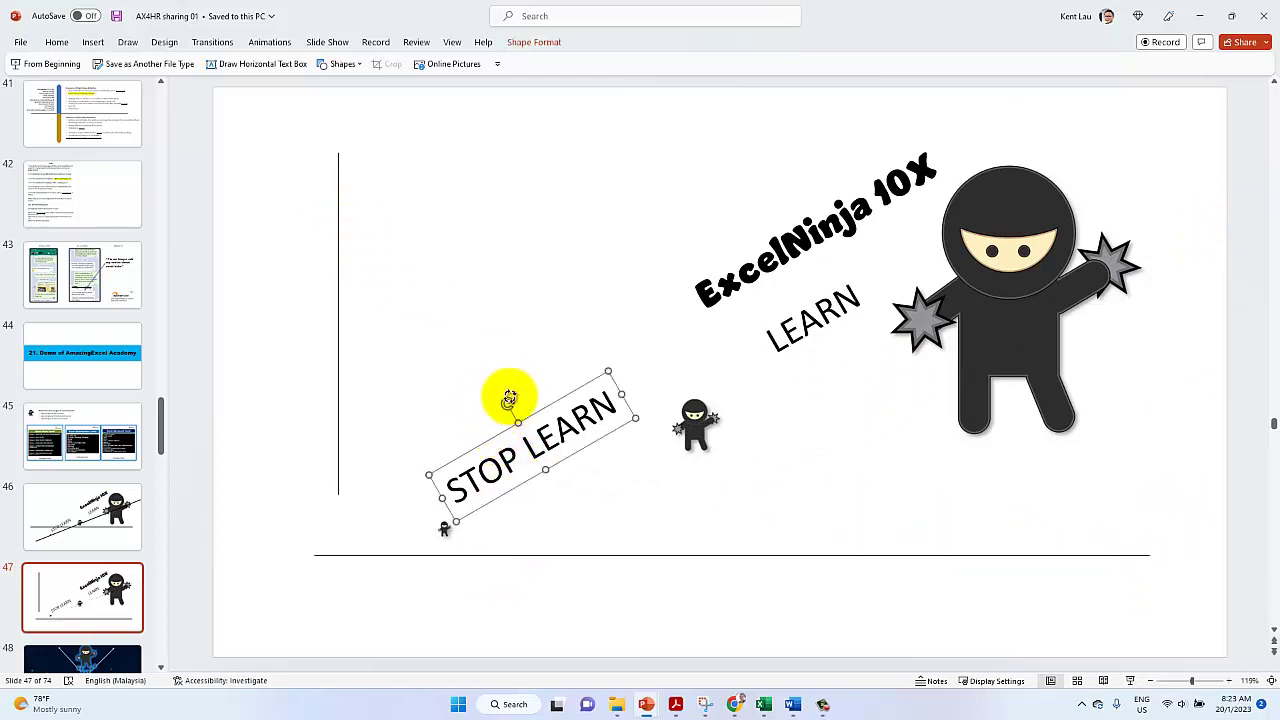
{"action": "left_click_drag", "start_coordinate": [510, 397], "coordinate": [774, 569]}
{"action": "triple_click", "coordinate": [740, 594]}
{"action": "type", "text": "WILL"}
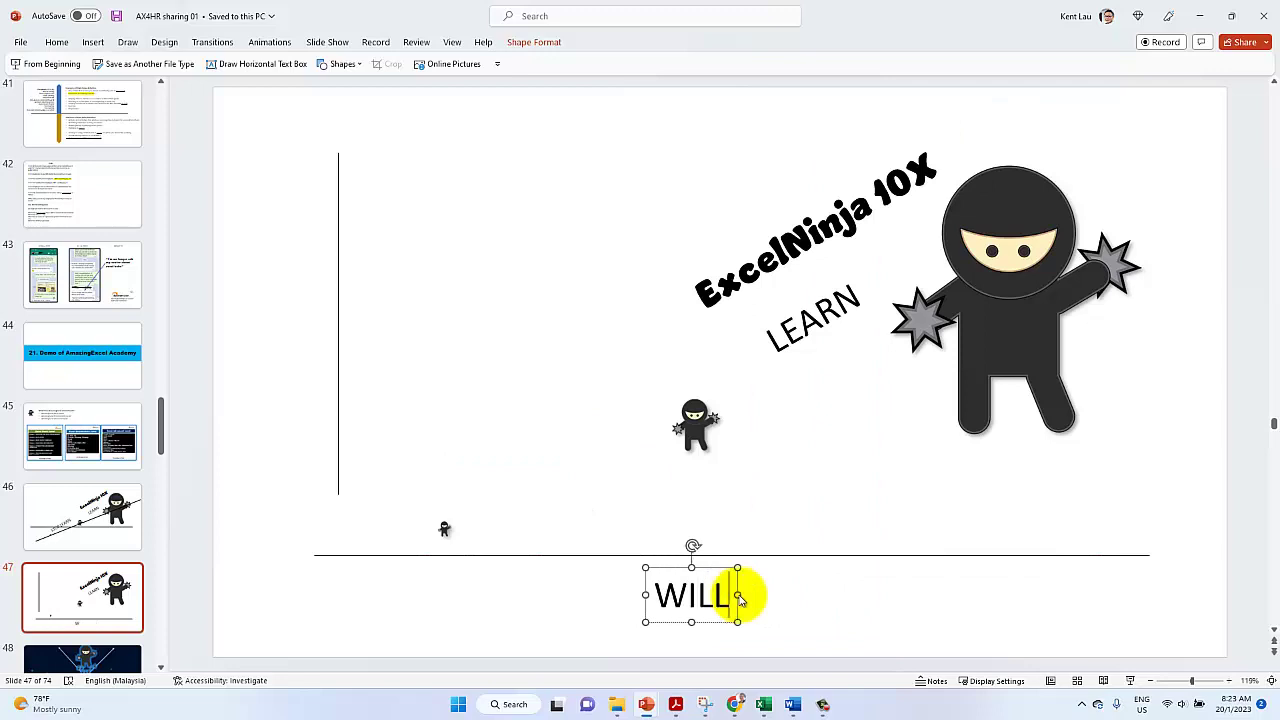
Turn LEARN into an upright SKILL label beside the vertical axis, and extend that axis downward
{"action": "left_click", "coordinate": [812, 312]}
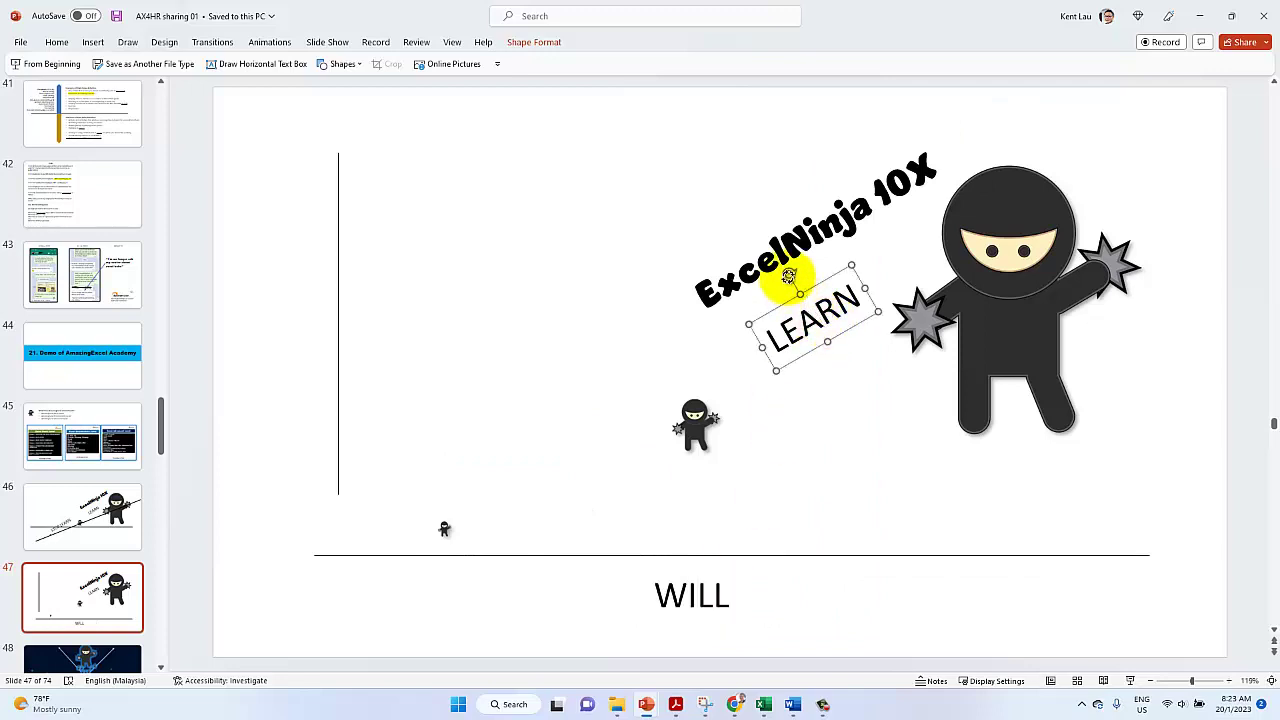
{"action": "left_click_drag", "start_coordinate": [783, 278], "coordinate": [686, 320]}
{"action": "left_click_drag", "start_coordinate": [777, 346], "coordinate": [251, 329]}
{"action": "double_click", "coordinate": [287, 330]}
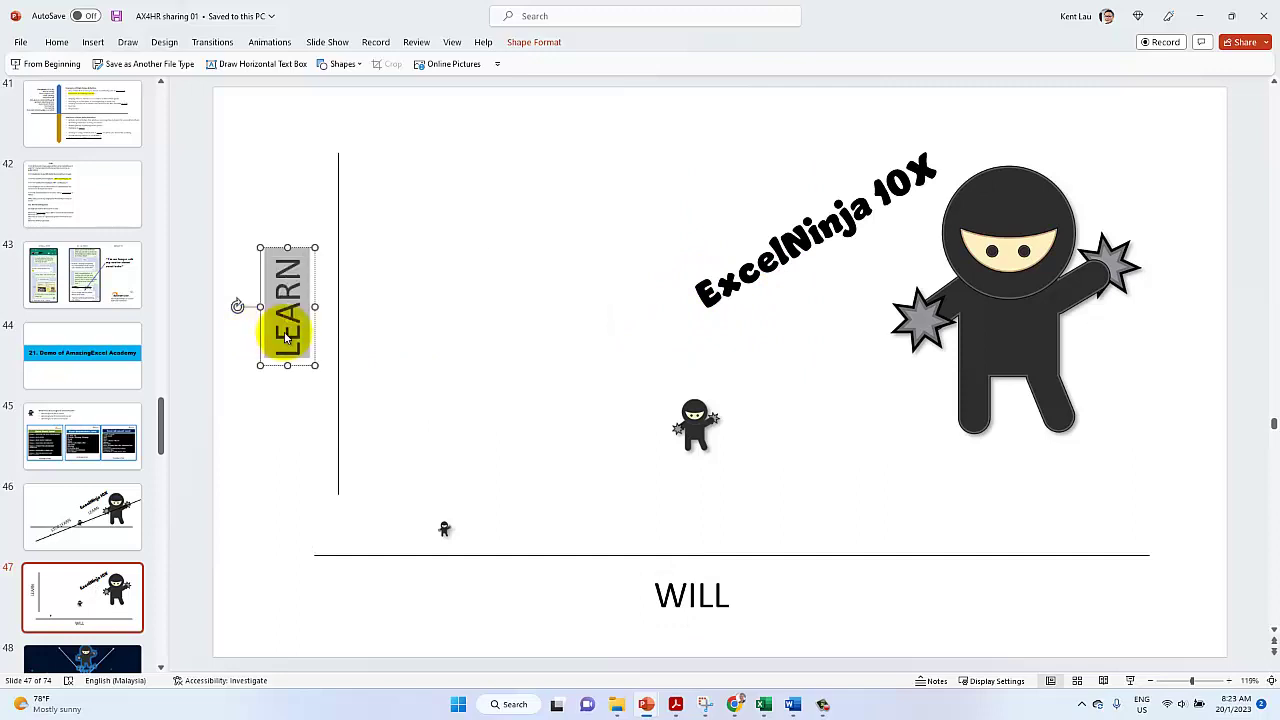
{"action": "type", "text": "SKILL"}
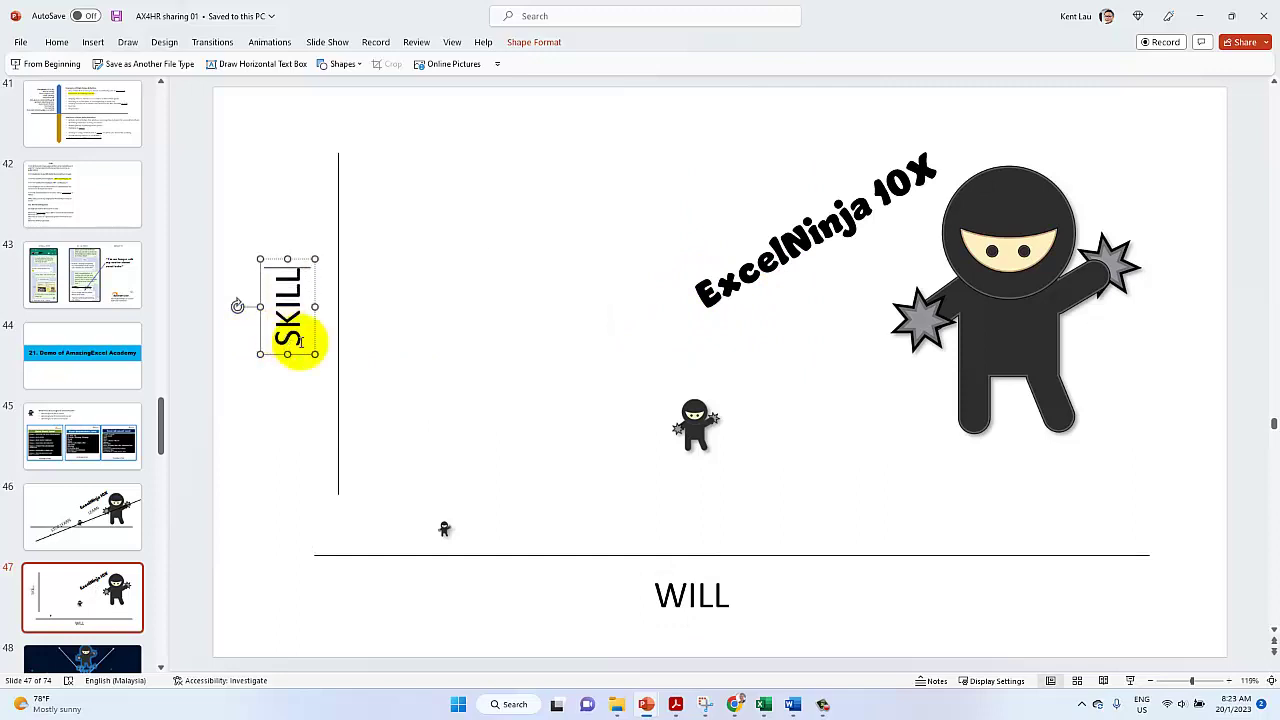
{"action": "left_click_drag", "start_coordinate": [337, 494], "coordinate": [337, 577]}
Delete the ExcelNinja 10X caption from slide 47
{"action": "left_click", "coordinate": [781, 288]}
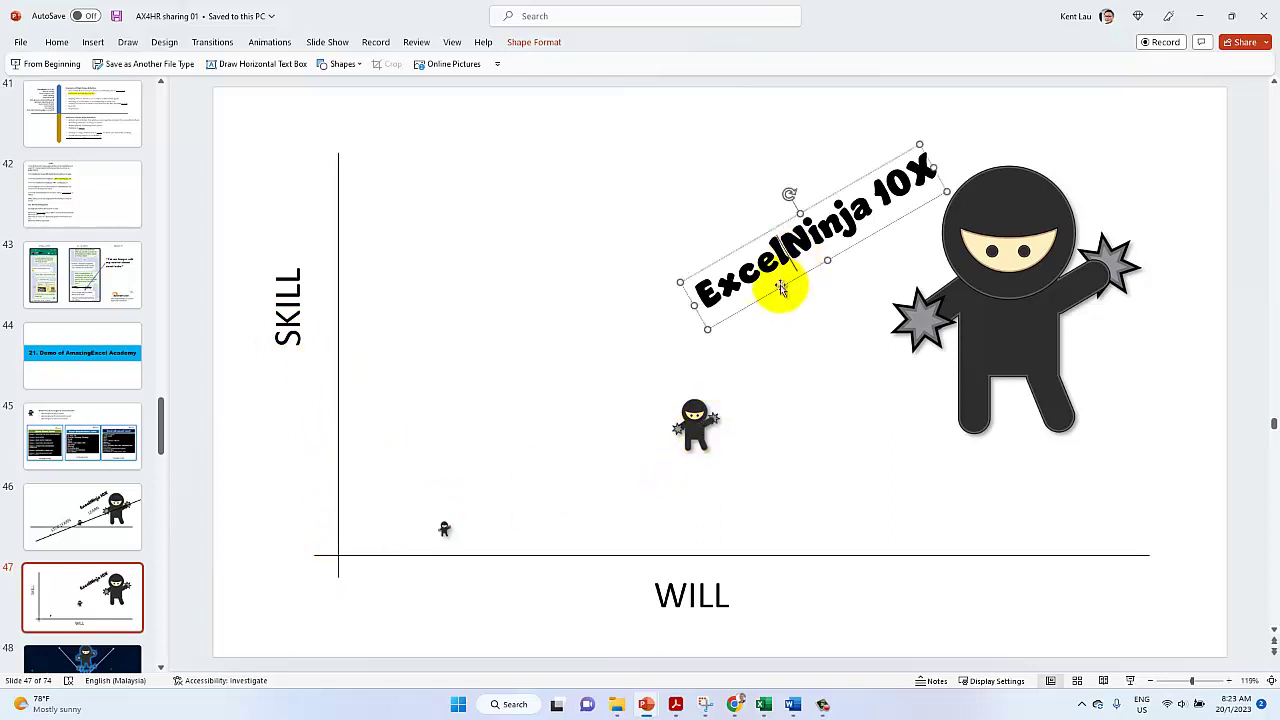
{"action": "key", "text": "Delete"}
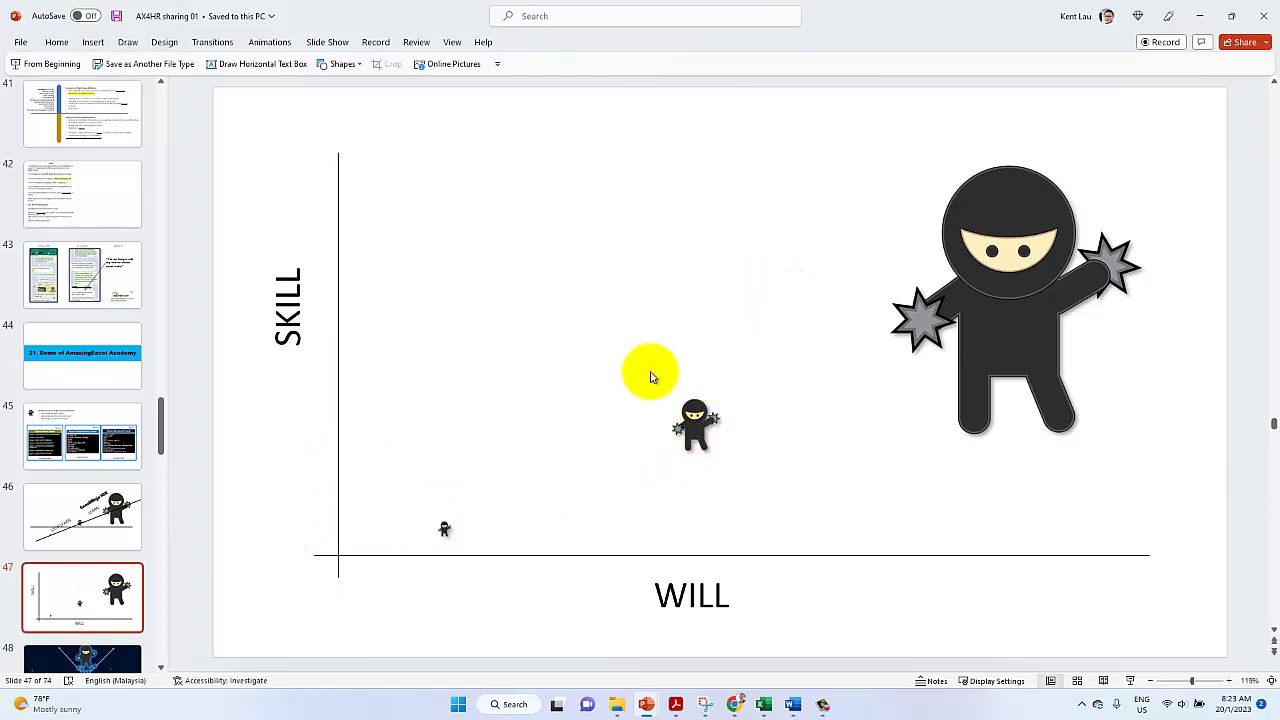
{"action": "left_click", "coordinate": [735, 704]}
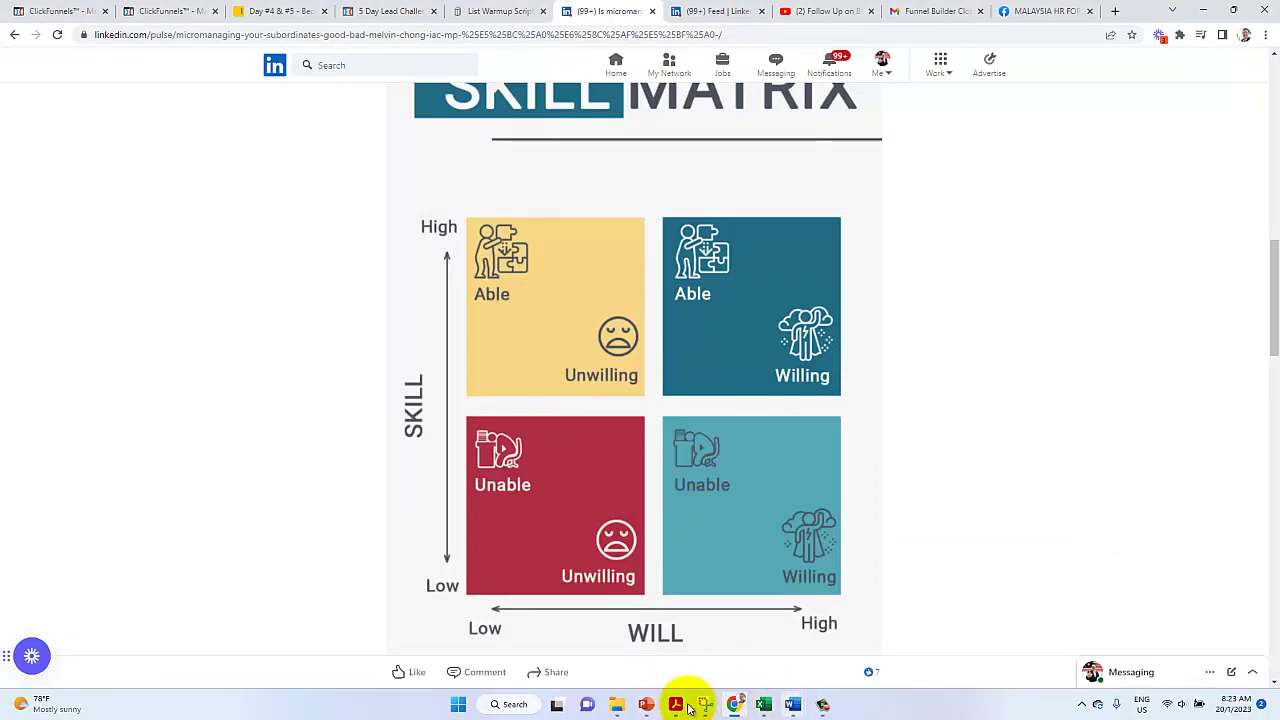
Split the chart into four quadrants with copied vertical and horizontal divider lines
{"action": "mouse_move", "coordinate": [649, 708]}
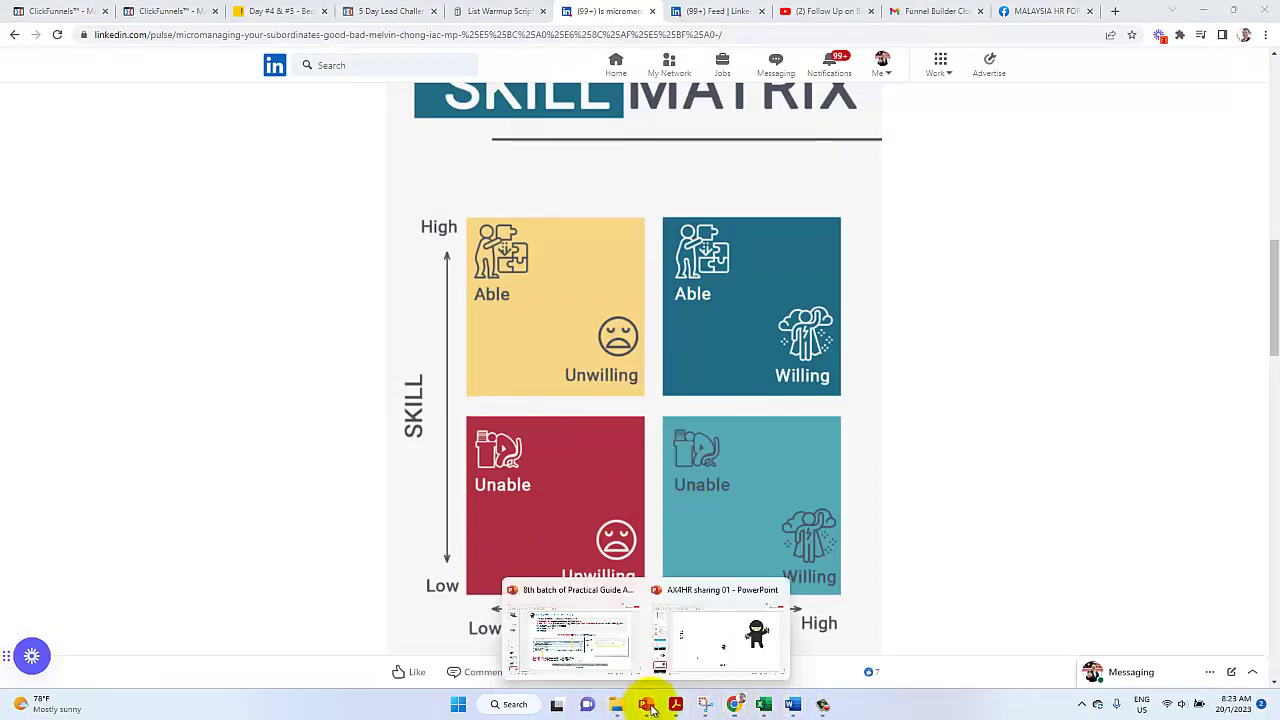
{"action": "left_click", "coordinate": [723, 631]}
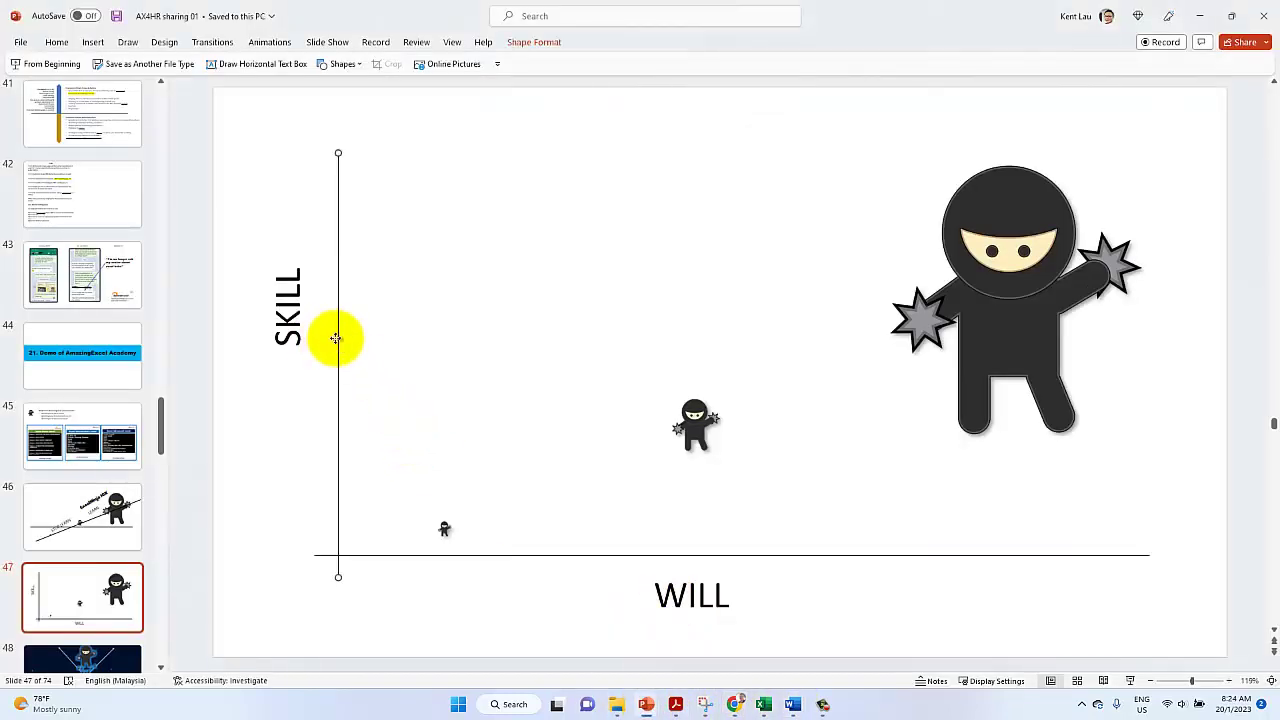
{"action": "left_click_drag", "start_coordinate": [335, 338], "coordinate": [579, 330], "text": "ctrl"}
{"action": "left_click_drag", "start_coordinate": [580, 275], "coordinate": [731, 305], "text": "ctrl"}
{"action": "key", "text": "Delete"}
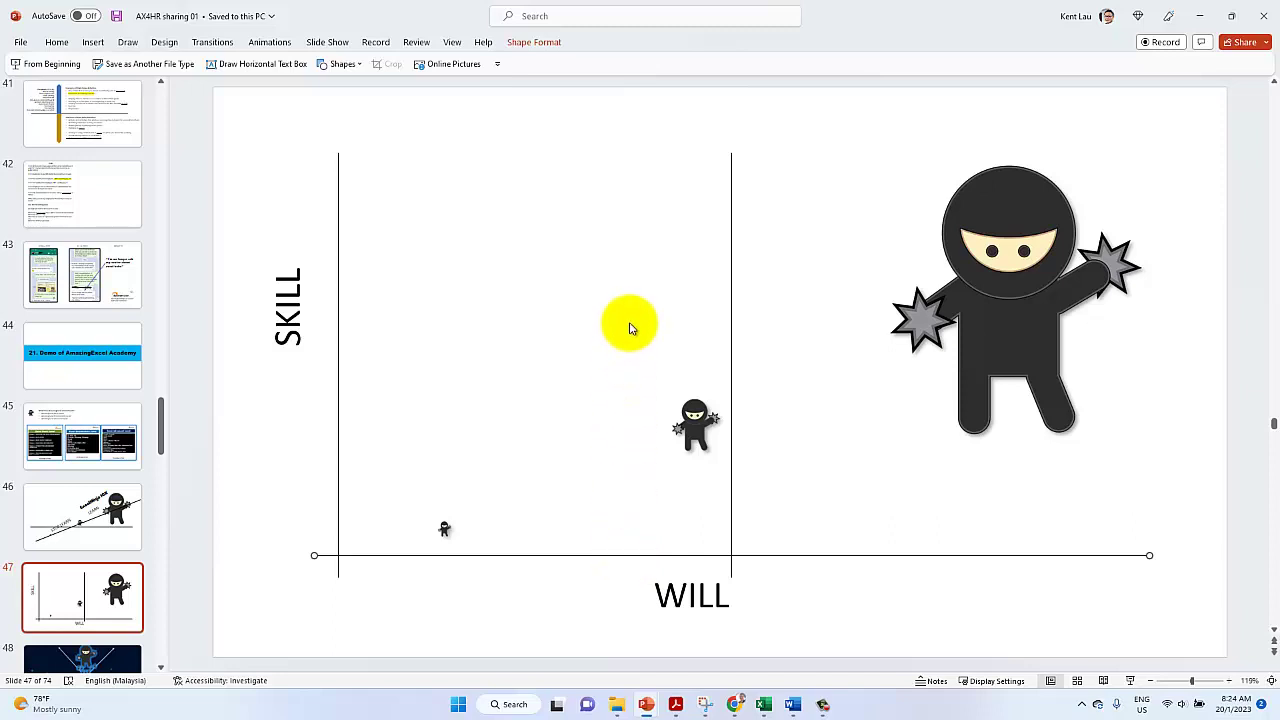
{"action": "left_click_drag", "start_coordinate": [591, 558], "coordinate": [597, 364], "text": "ctrl"}
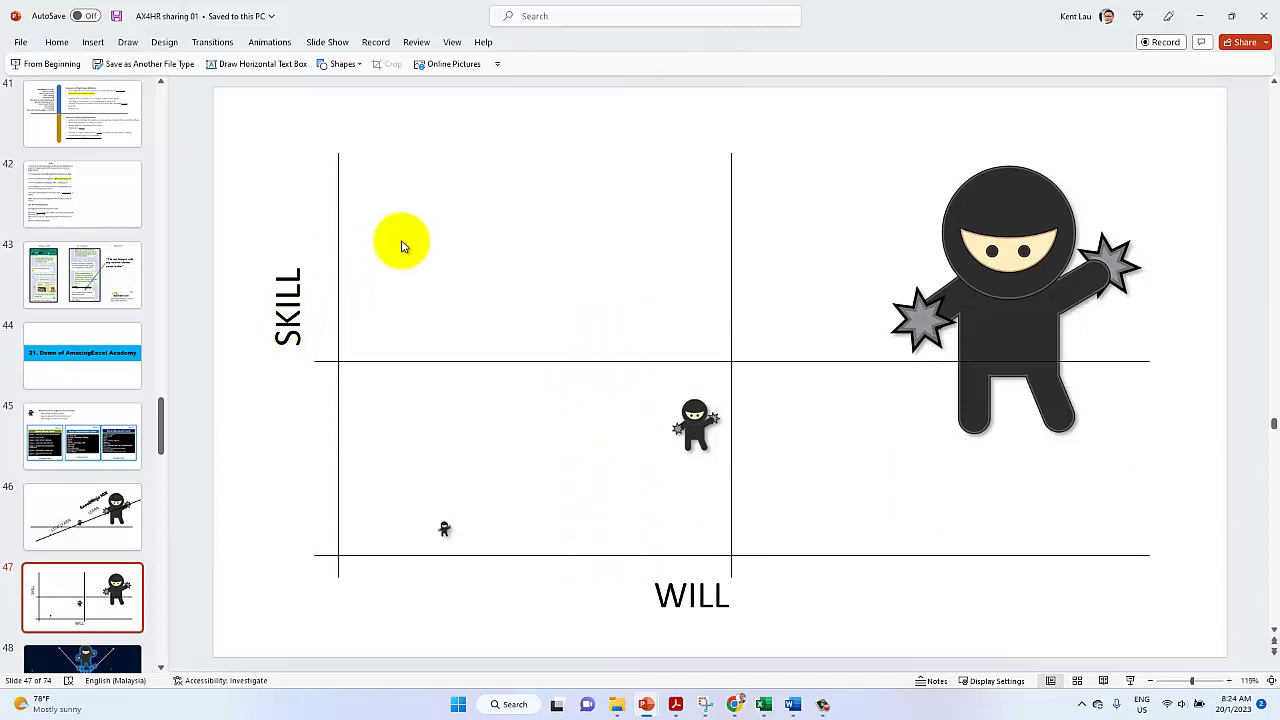
{"action": "left_click", "coordinate": [272, 366]}
Copy the SKILL label into the upper-left quadrant and retype it as Able
{"action": "left_click", "coordinate": [280, 339]}
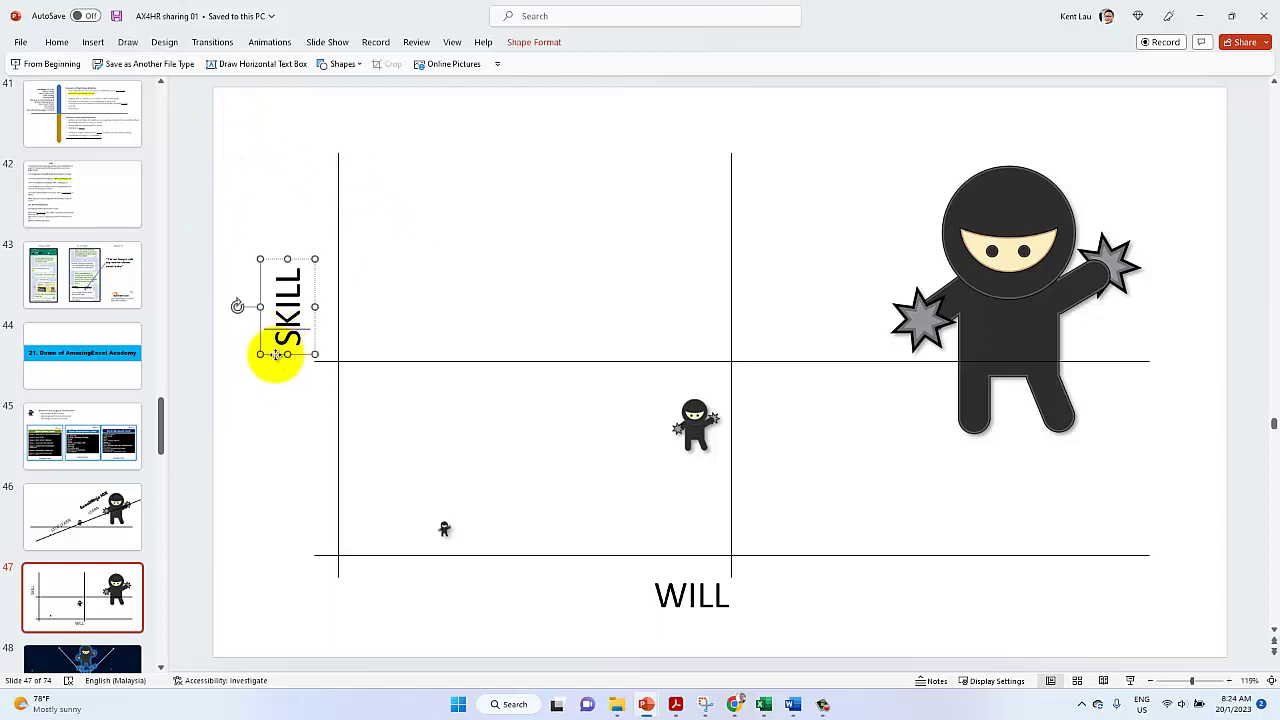
{"action": "left_click_drag", "start_coordinate": [276, 354], "coordinate": [515, 225], "text": "ctrl"}
{"action": "double_click", "coordinate": [517, 258]}
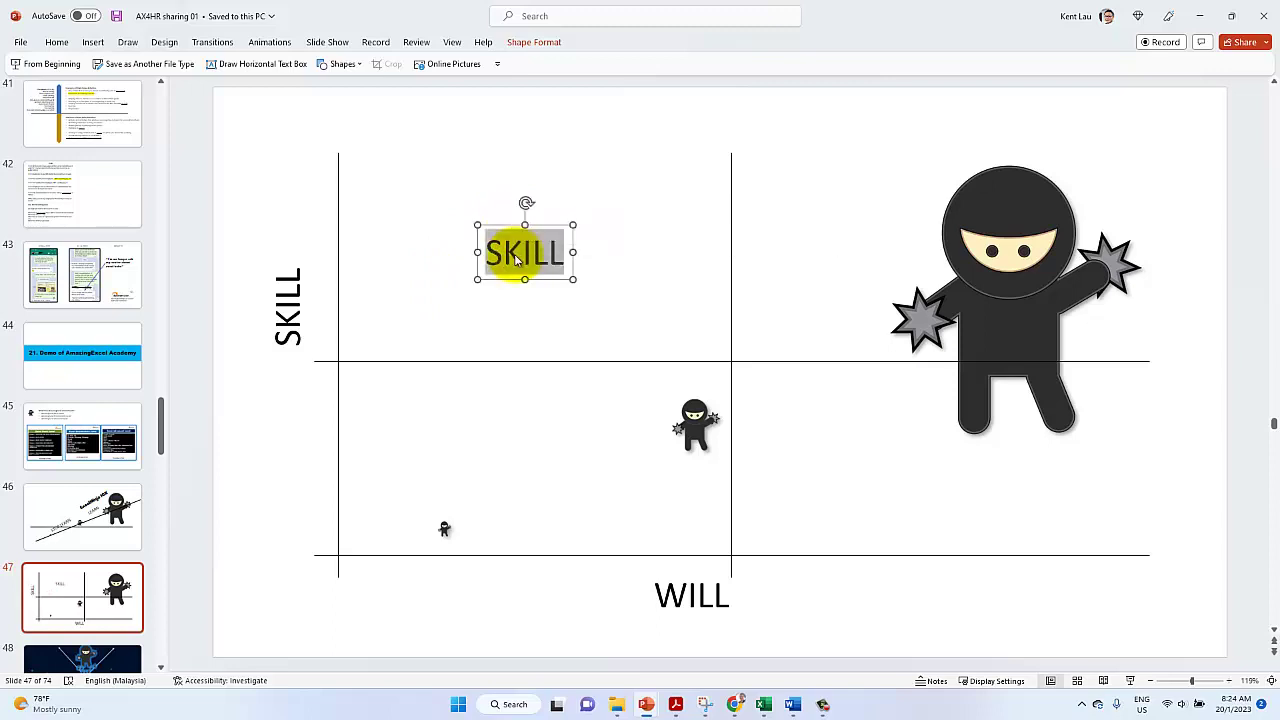
{"action": "type", "text": "Able"}
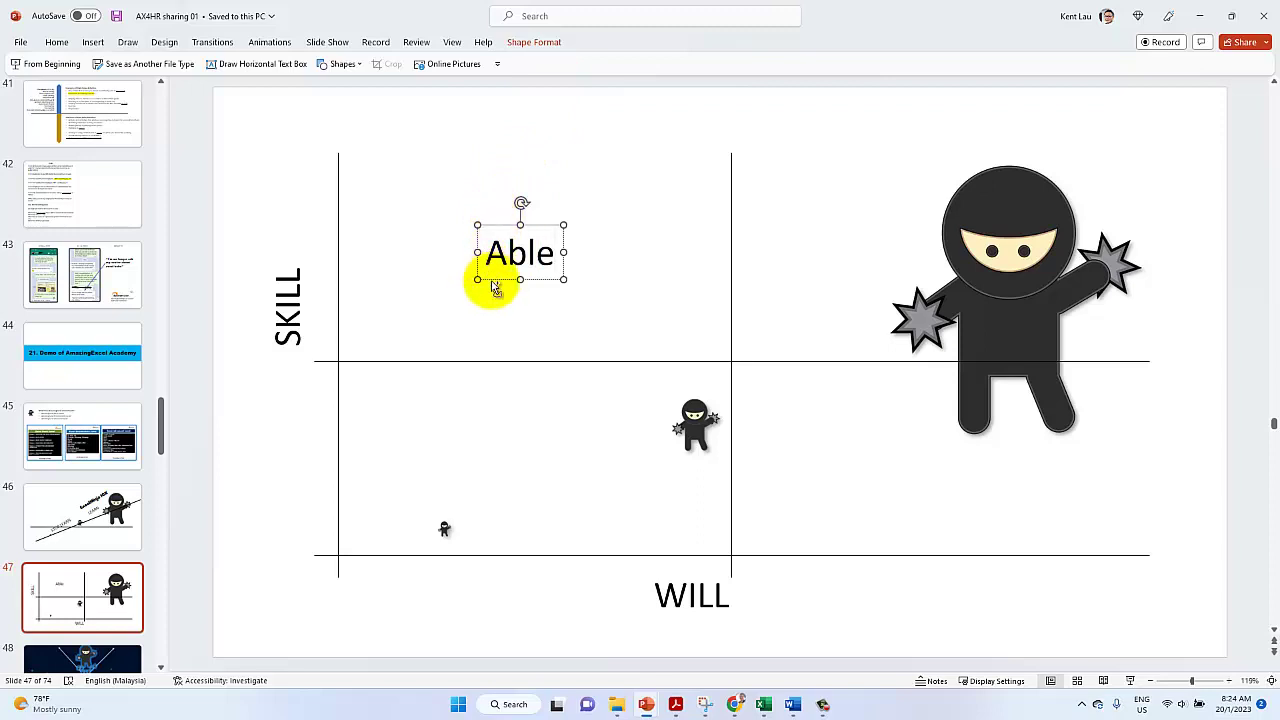
Copy the label into both lower quadrants and retype them as Unable
{"action": "left_click_drag", "start_coordinate": [494, 277], "coordinate": [909, 500]}
{"action": "double_click", "coordinate": [909, 475]}
{"action": "type", "text": "U"}
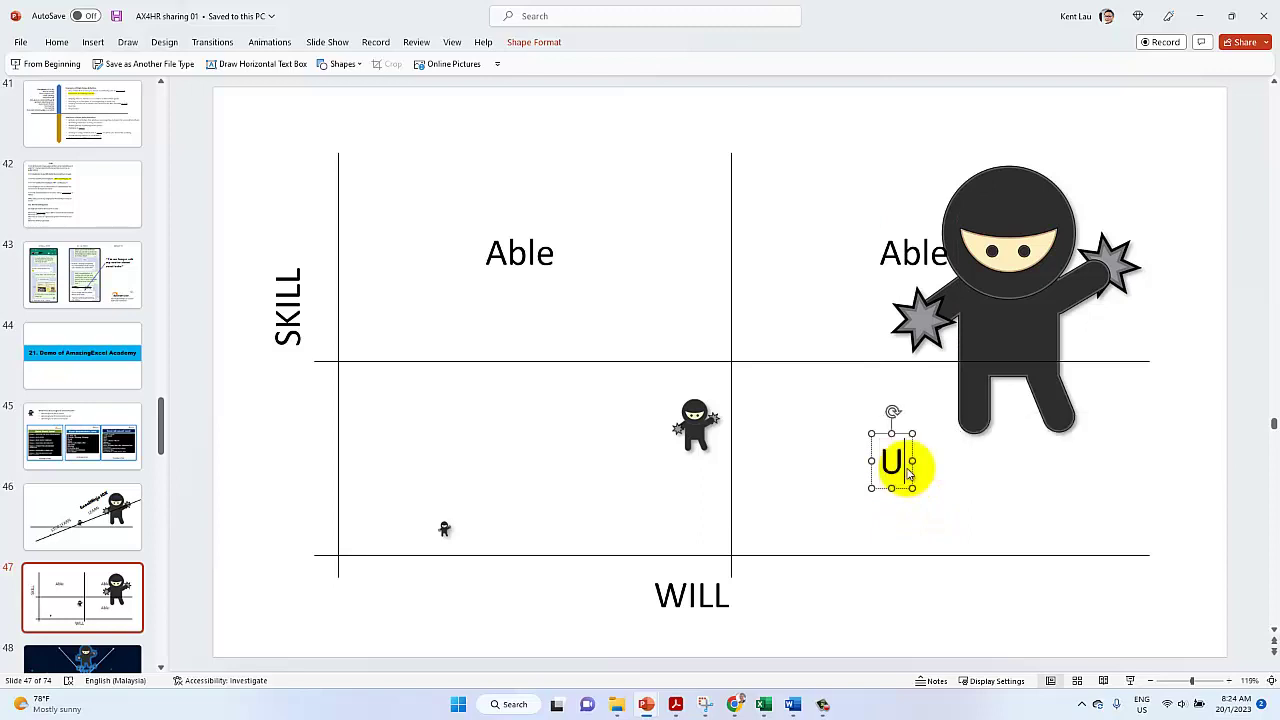
{"action": "type", "text": "nable"}
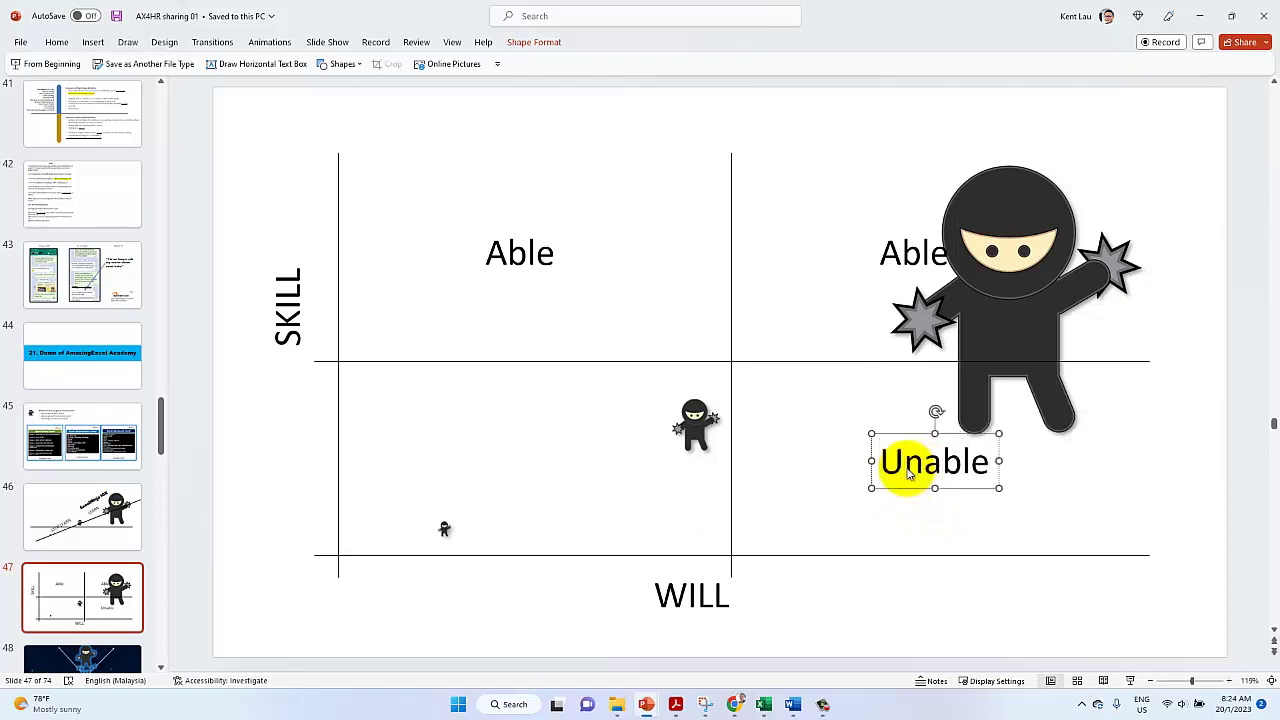
{"action": "left_click_drag", "start_coordinate": [908, 490], "coordinate": [487, 488]}
{"action": "double_click", "coordinate": [492, 470]}
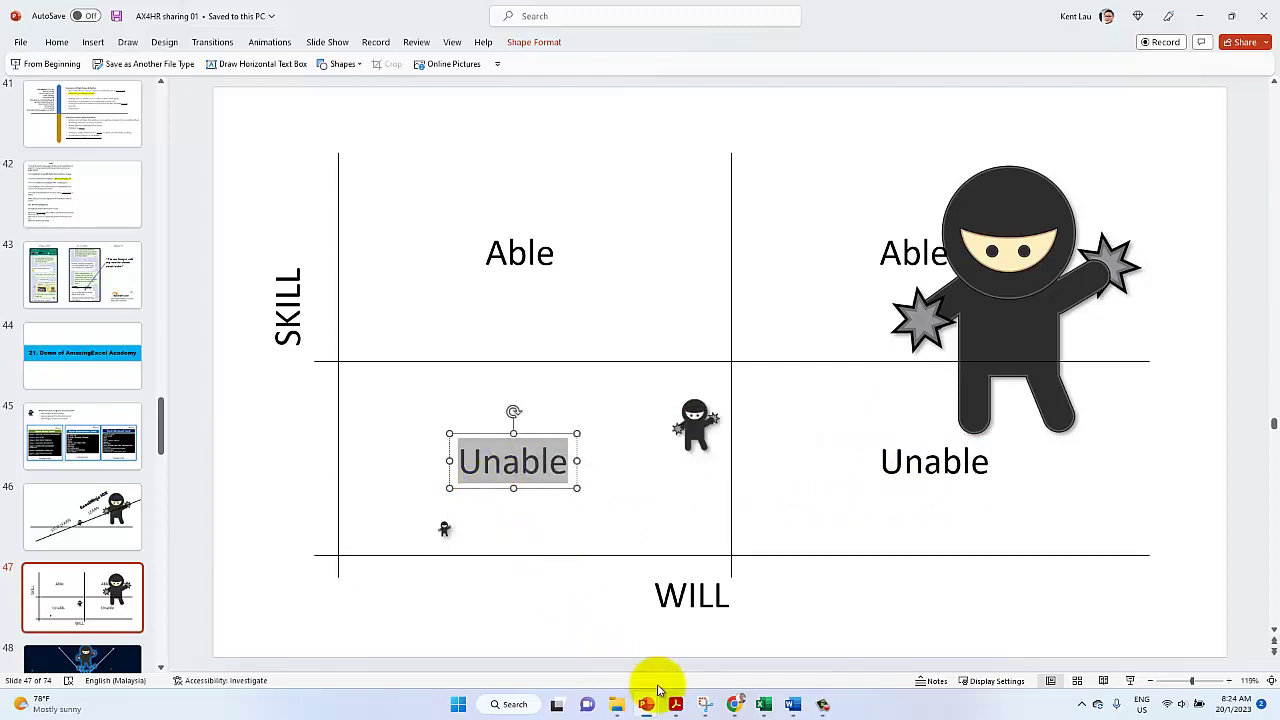
{"action": "left_click", "coordinate": [734, 704]}
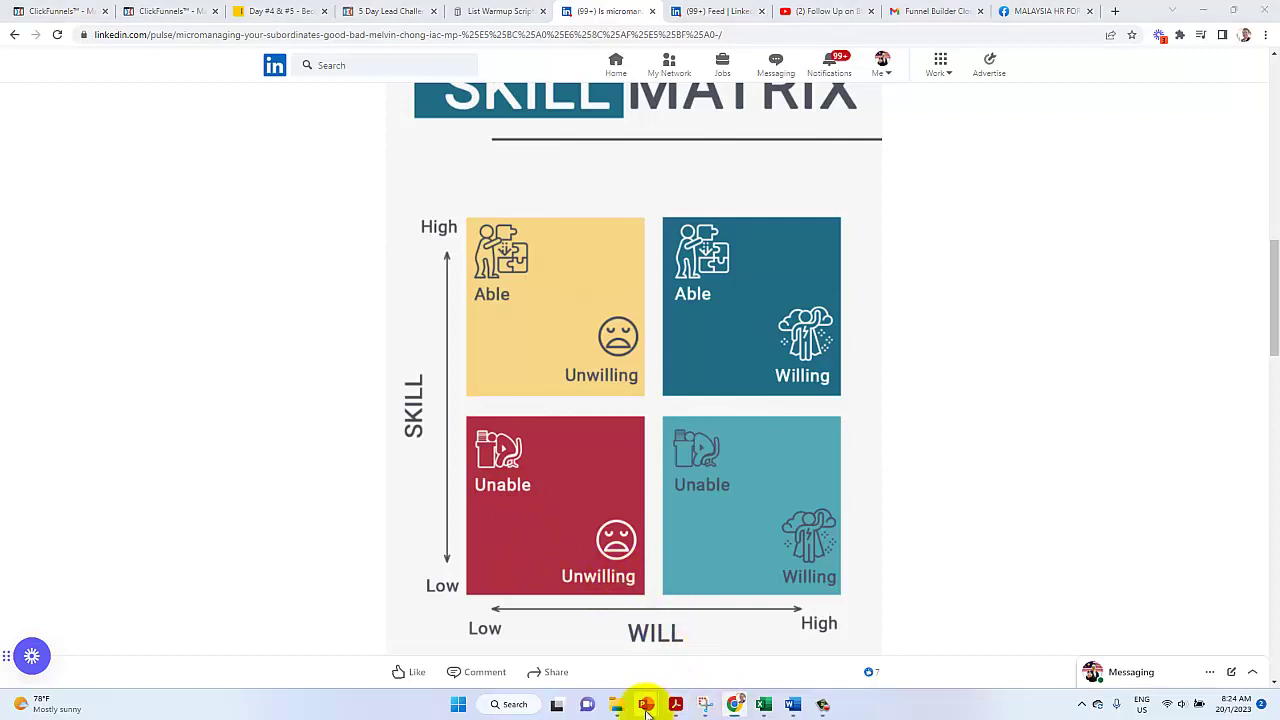
Reposition the two Unable labels just beneath the horizontal divider
{"action": "mouse_move", "coordinate": [647, 710]}
{"action": "left_click", "coordinate": [712, 632]}
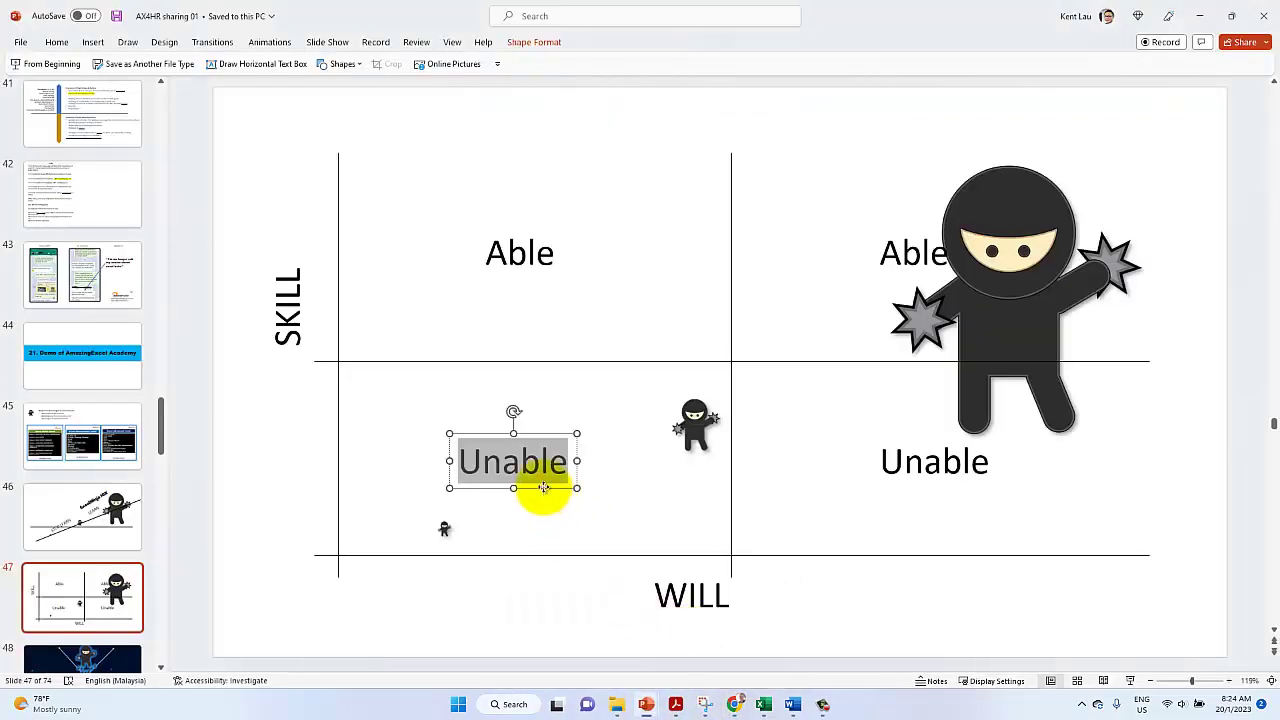
{"action": "left_click_drag", "start_coordinate": [543, 487], "coordinate": [681, 550]}
{"action": "mouse_move", "coordinate": [676, 704]}
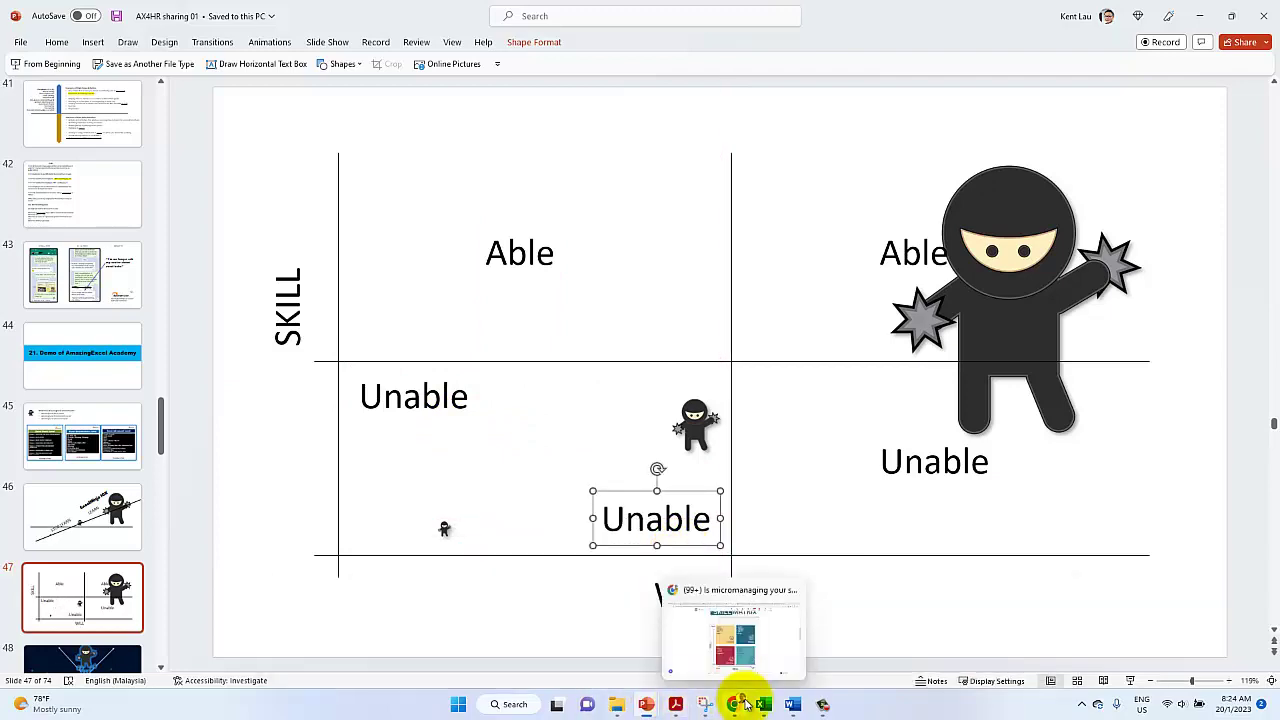
{"action": "left_click", "coordinate": [738, 704]}
{"action": "left_click", "coordinate": [738, 704]}
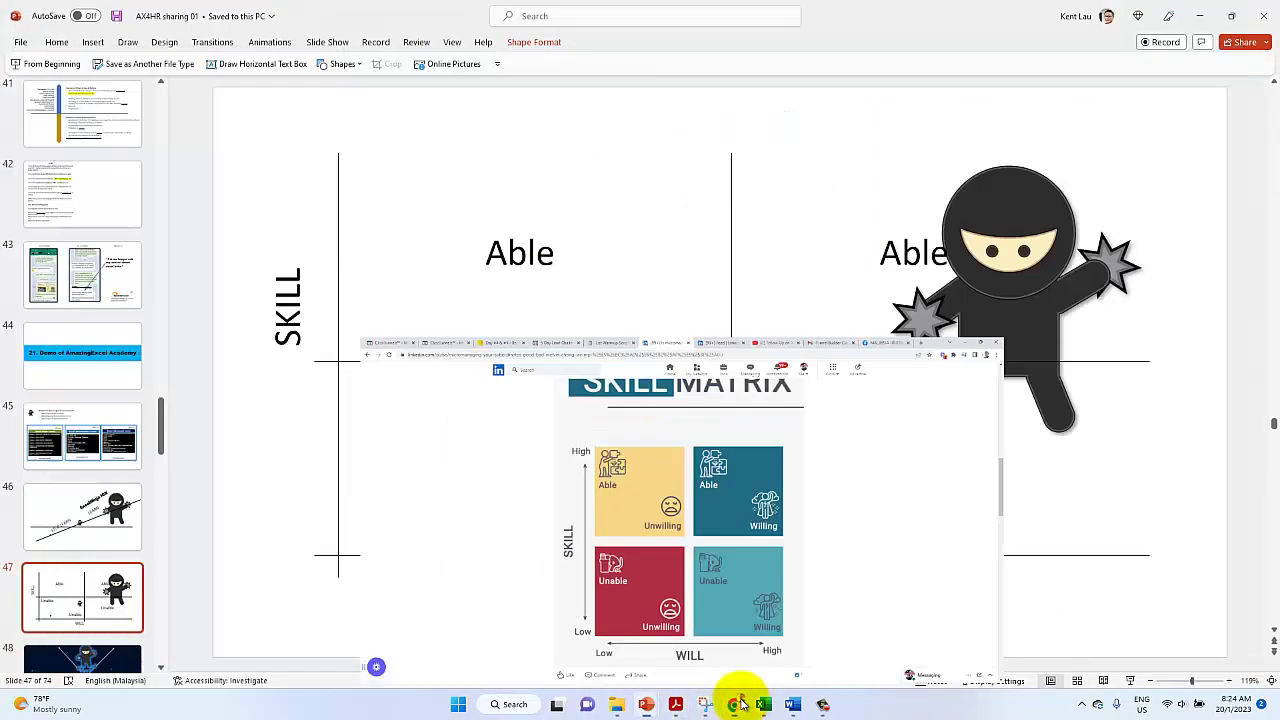
{"action": "left_click", "coordinate": [903, 475]}
{"action": "left_click_drag", "start_coordinate": [903, 488], "coordinate": [766, 424]}
Retype the lower-left label near WILL as Unwilling and shift it slightly left
{"action": "left_click", "coordinate": [676, 537]}
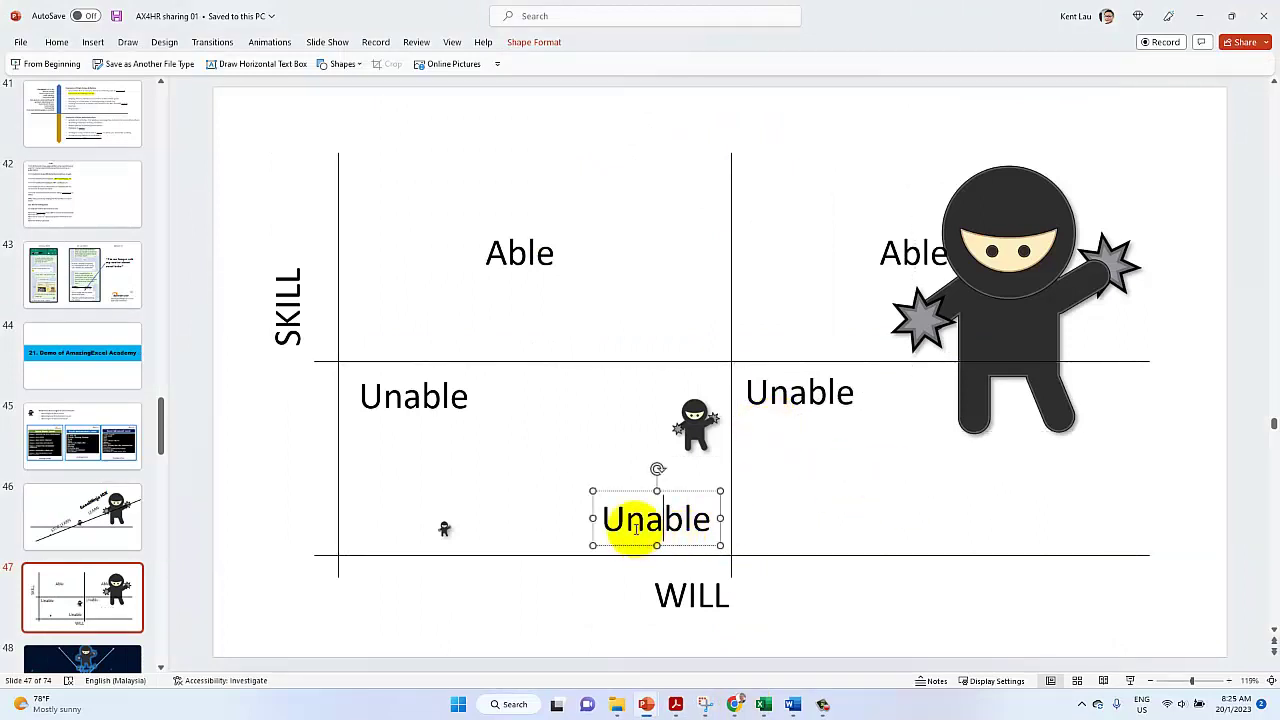
{"action": "double_click", "coordinate": [636, 532]}
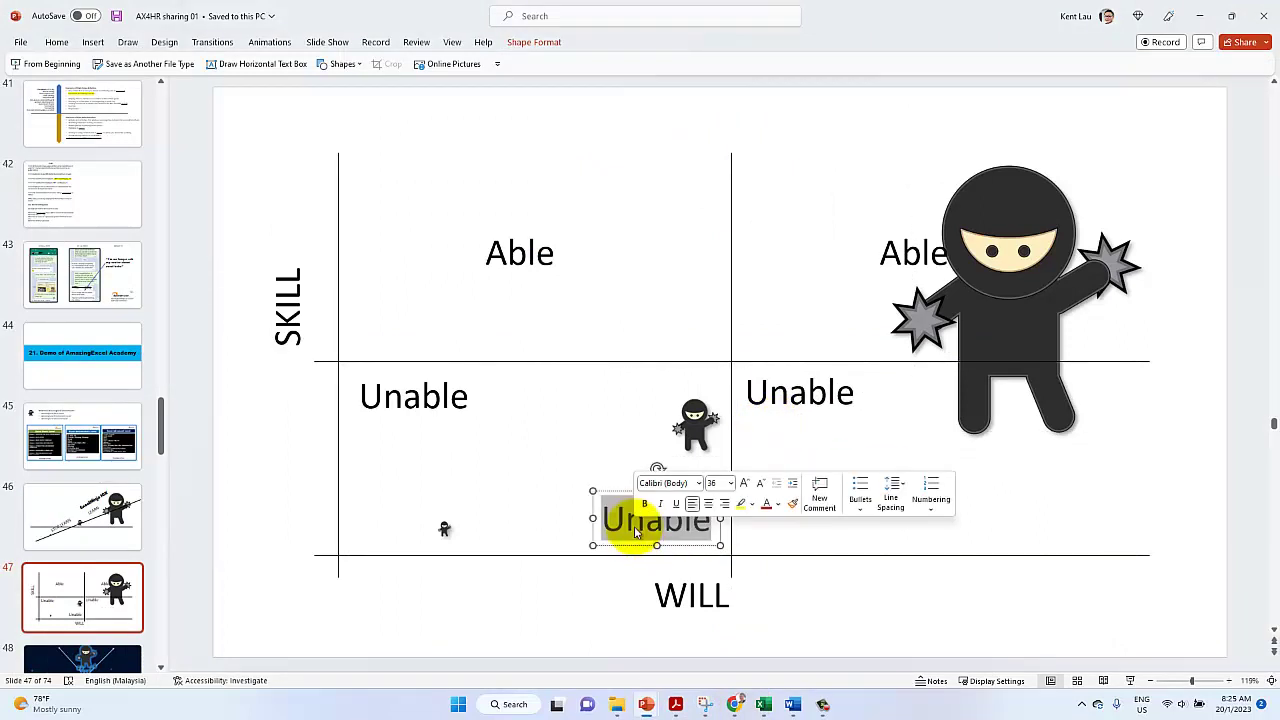
{"action": "type", "text": "Un"}
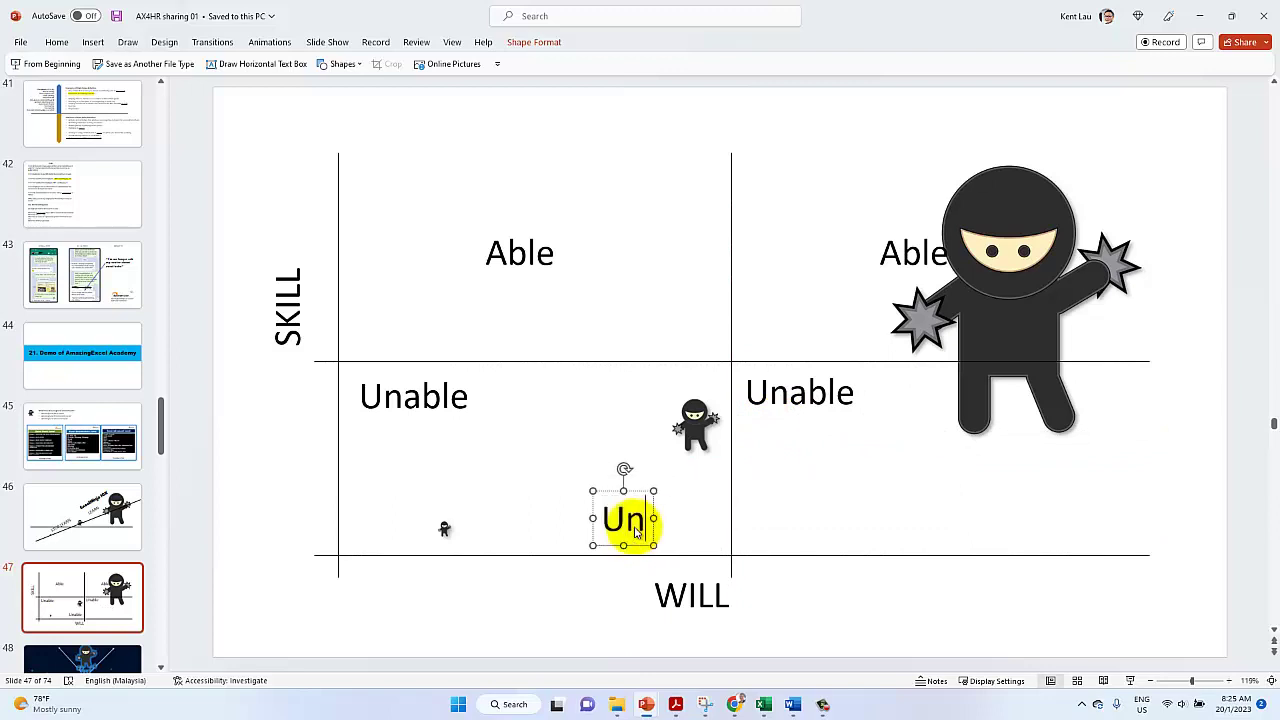
{"action": "type", "text": "willing"}
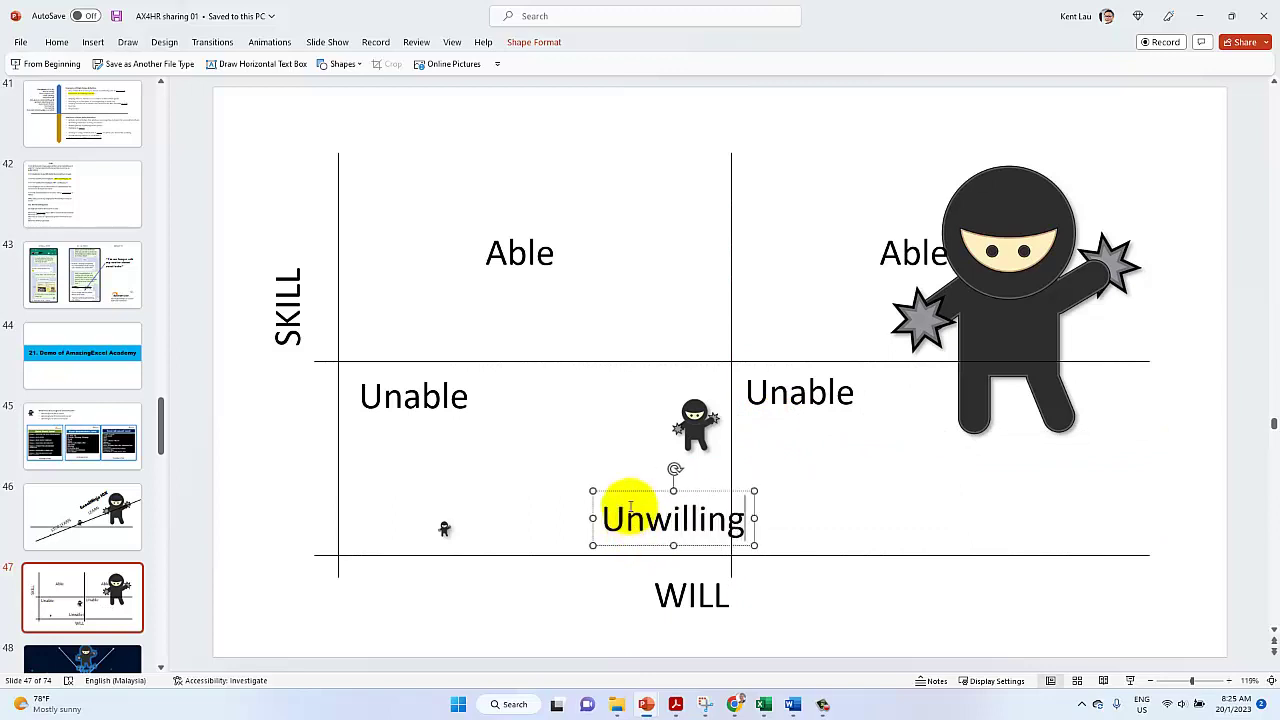
{"action": "left_click_drag", "start_coordinate": [634, 491], "coordinate": [586, 486]}
Copy Unwilling into the lower-right quadrant and edit it to Willing
{"action": "left_click_drag", "start_coordinate": [686, 488], "coordinate": [1003, 475]}
{"action": "left_click_drag", "start_coordinate": [1015, 519], "coordinate": [962, 516]}
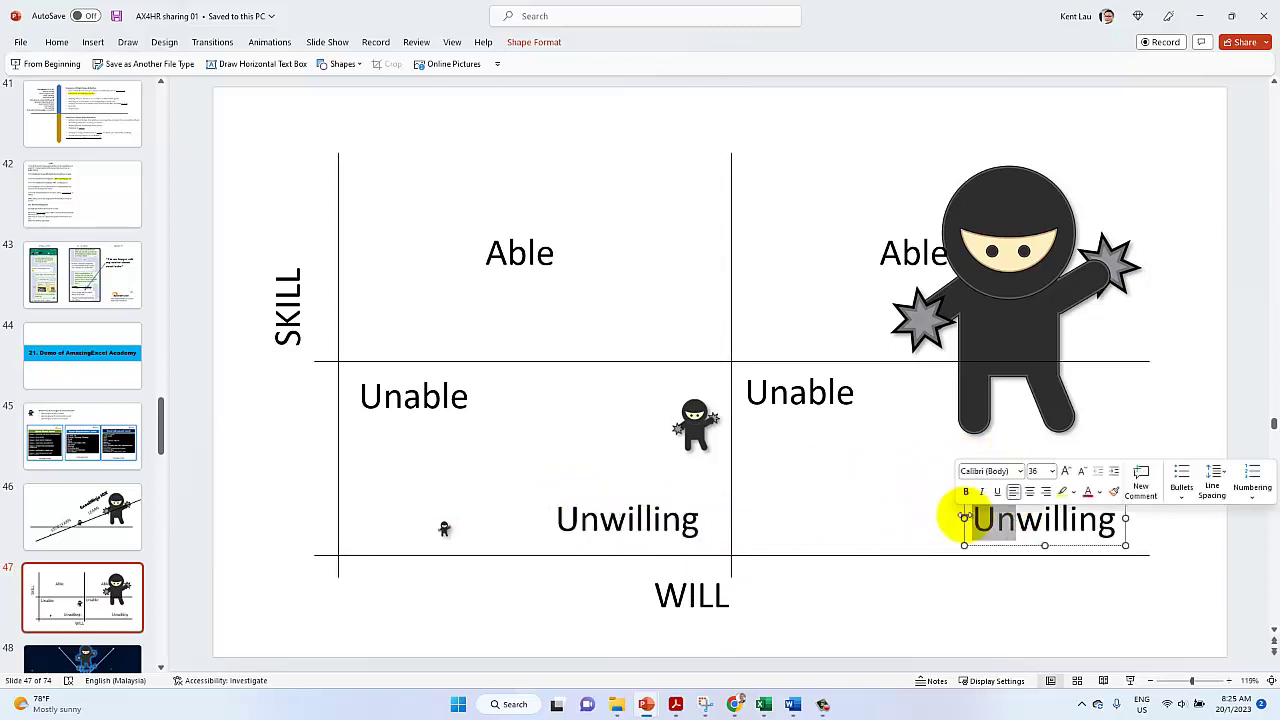
{"action": "key", "text": "BackSpace"}
{"action": "key", "text": "Delete"}
{"action": "type", "text": "W"}
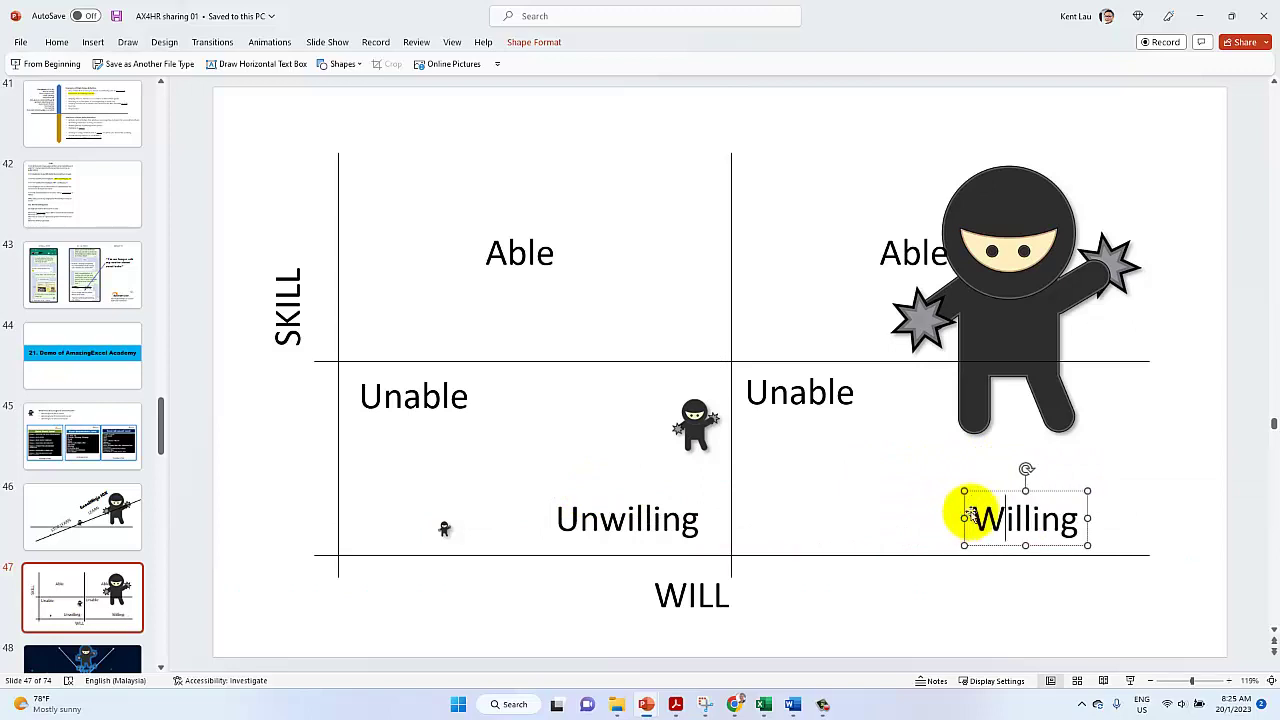
{"action": "left_click_drag", "start_coordinate": [986, 486], "coordinate": [1030, 489]}
Resize the large ninja picture to fit inside the upper-right Able quadrant
{"action": "left_click", "coordinate": [891, 183]}
{"action": "left_click_drag", "start_coordinate": [831, 109], "coordinate": [1068, 207]}
{"action": "left_click_drag", "start_coordinate": [1005, 268], "coordinate": [982, 307]}
{"action": "left_click_drag", "start_coordinate": [1049, 251], "coordinate": [1057, 251]}
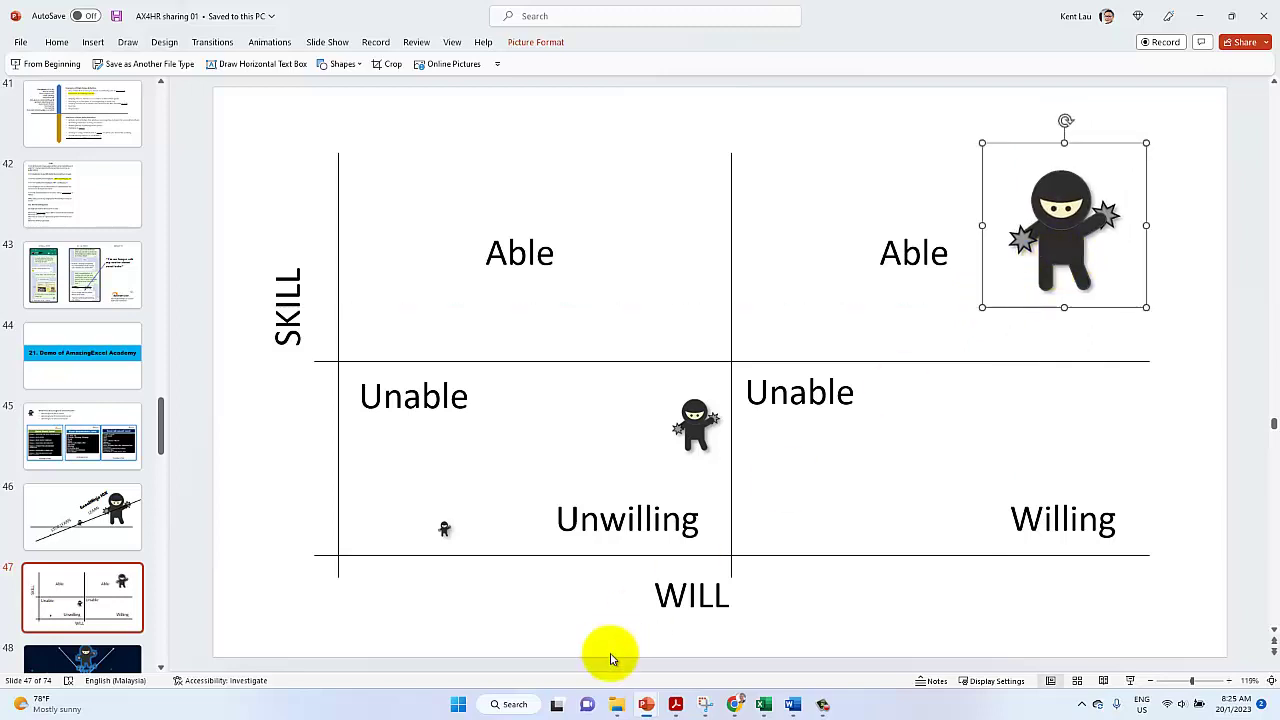
Scroll the article to the Category 1: High Will, Low Skill text below the matrix
{"action": "left_click", "coordinate": [736, 705]}
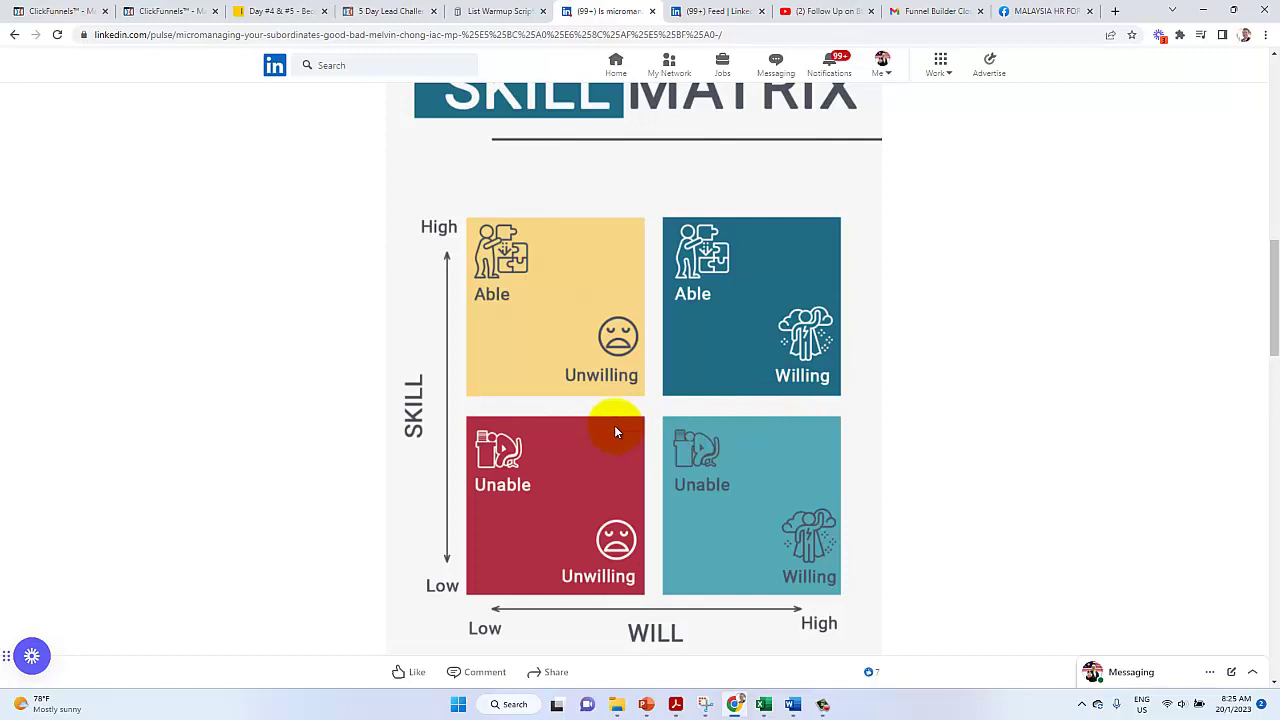
{"action": "scroll", "coordinate": [614, 425], "scroll_direction": "down", "scroll_amount": 2}
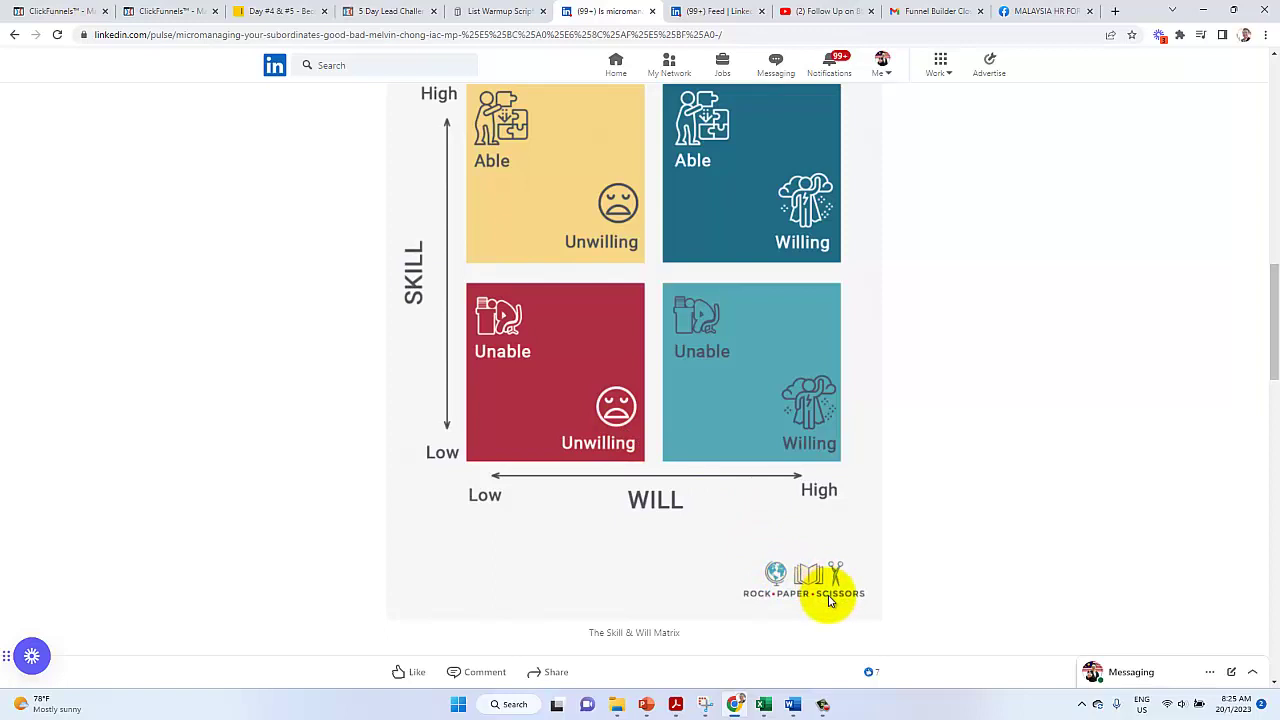
{"action": "scroll", "coordinate": [565, 480], "scroll_direction": "down", "scroll_amount": 1}
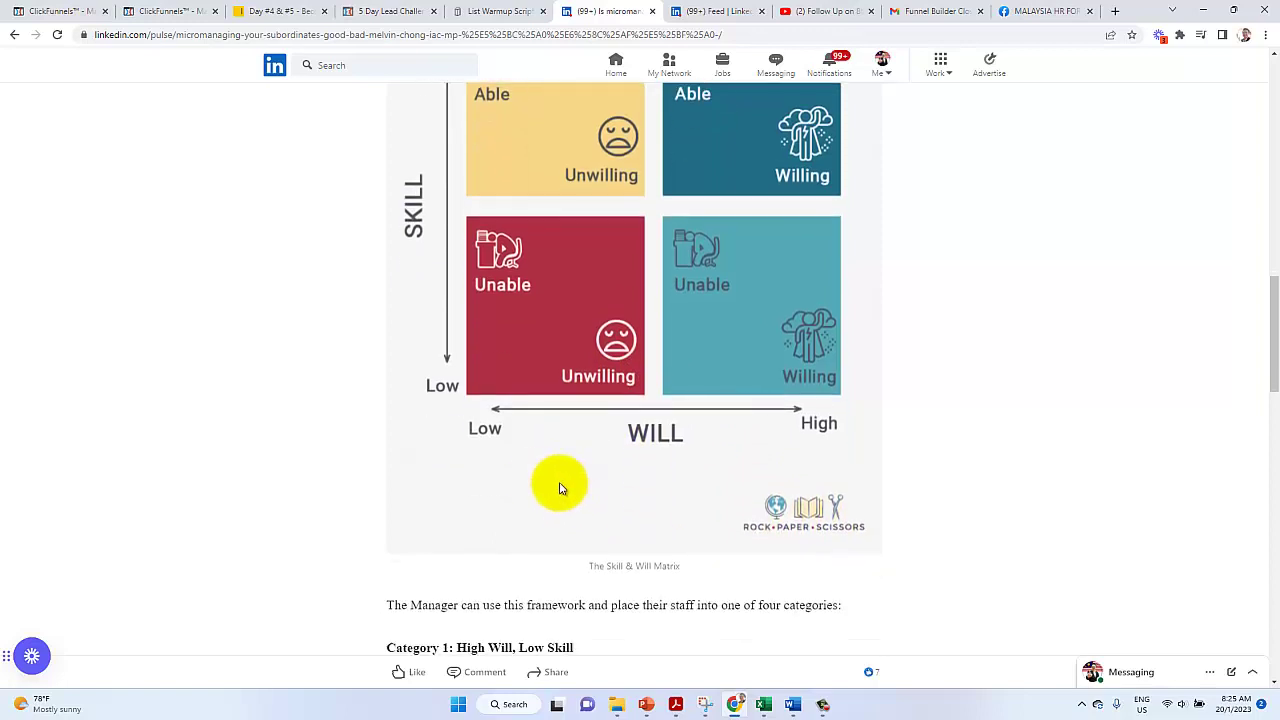
{"action": "scroll", "coordinate": [530, 482], "scroll_direction": "up", "scroll_amount": 2}
{"action": "scroll", "coordinate": [511, 478], "scroll_direction": "down", "scroll_amount": 3}
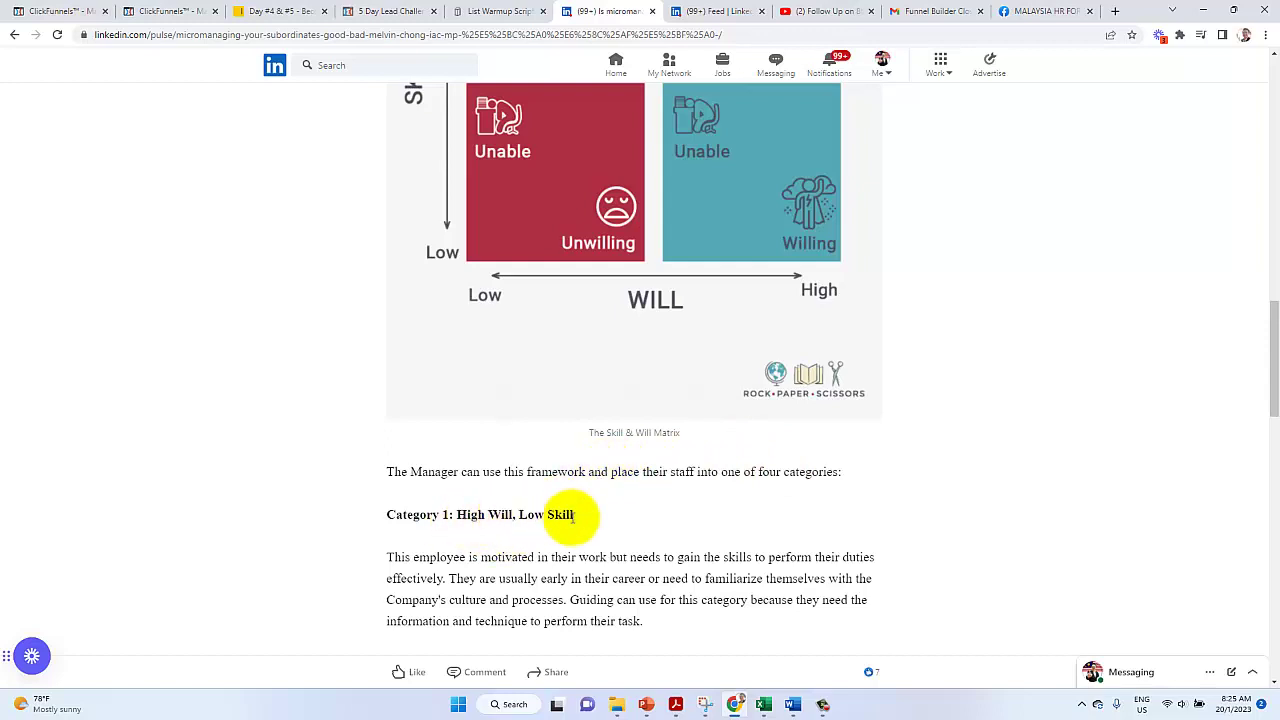
{"action": "scroll", "coordinate": [573, 515], "scroll_direction": "up", "scroll_amount": 2}
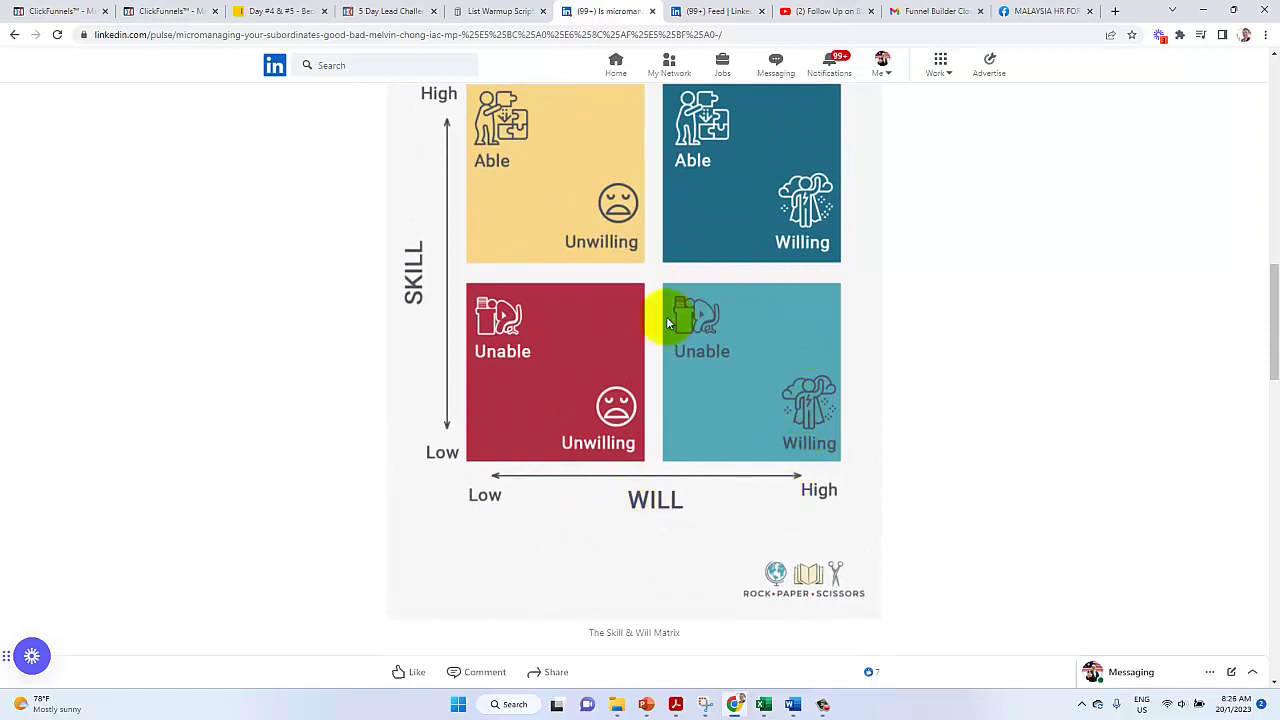
{"action": "scroll", "coordinate": [679, 390], "scroll_direction": "down", "scroll_amount": 3}
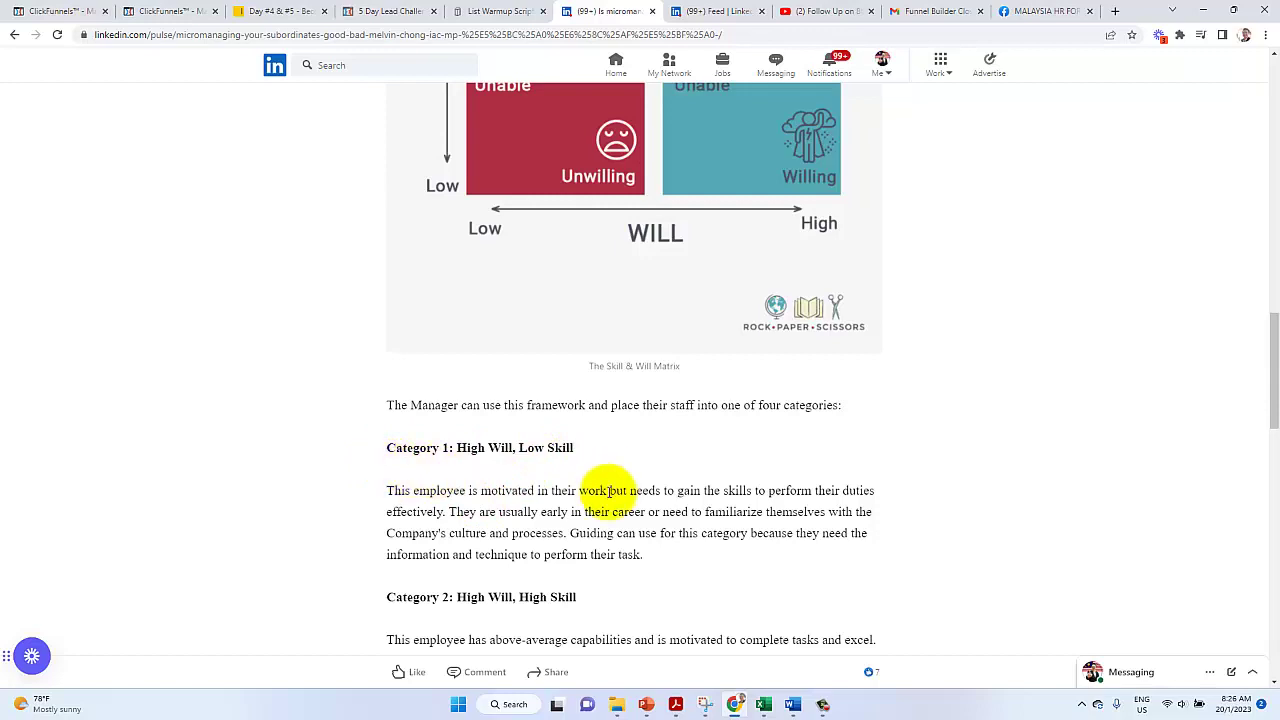
Select the Category 1 heading together with its full description paragraph
{"action": "left_click_drag", "start_coordinate": [607, 491], "coordinate": [357, 491]}
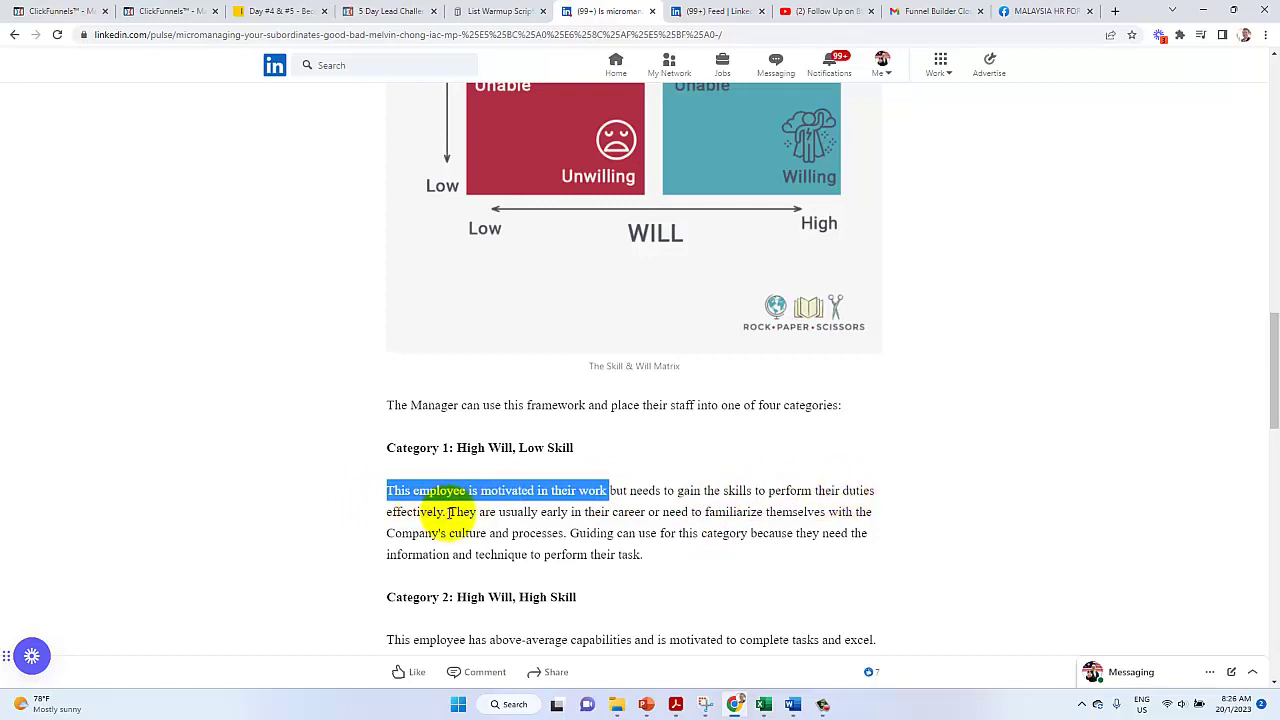
{"action": "left_click_drag", "start_coordinate": [450, 512], "coordinate": [409, 466]}
{"action": "left_click", "coordinate": [513, 533]}
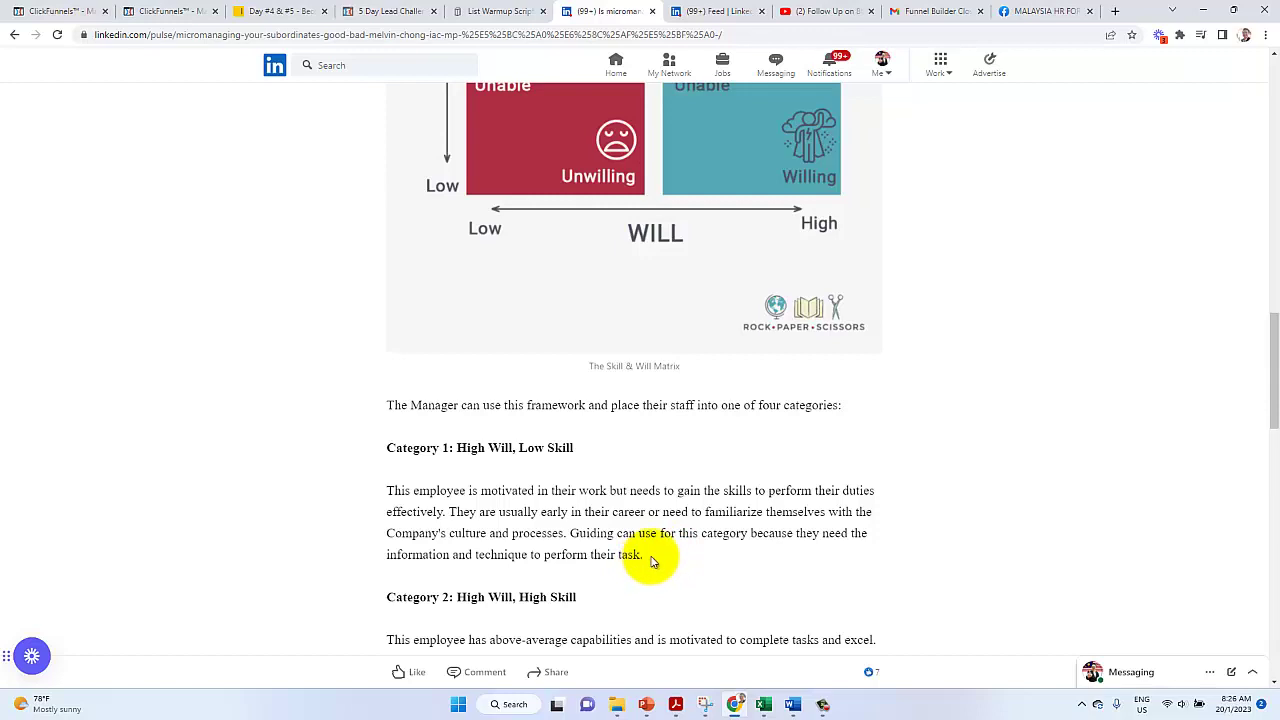
{"action": "left_click_drag", "start_coordinate": [646, 562], "coordinate": [367, 450]}
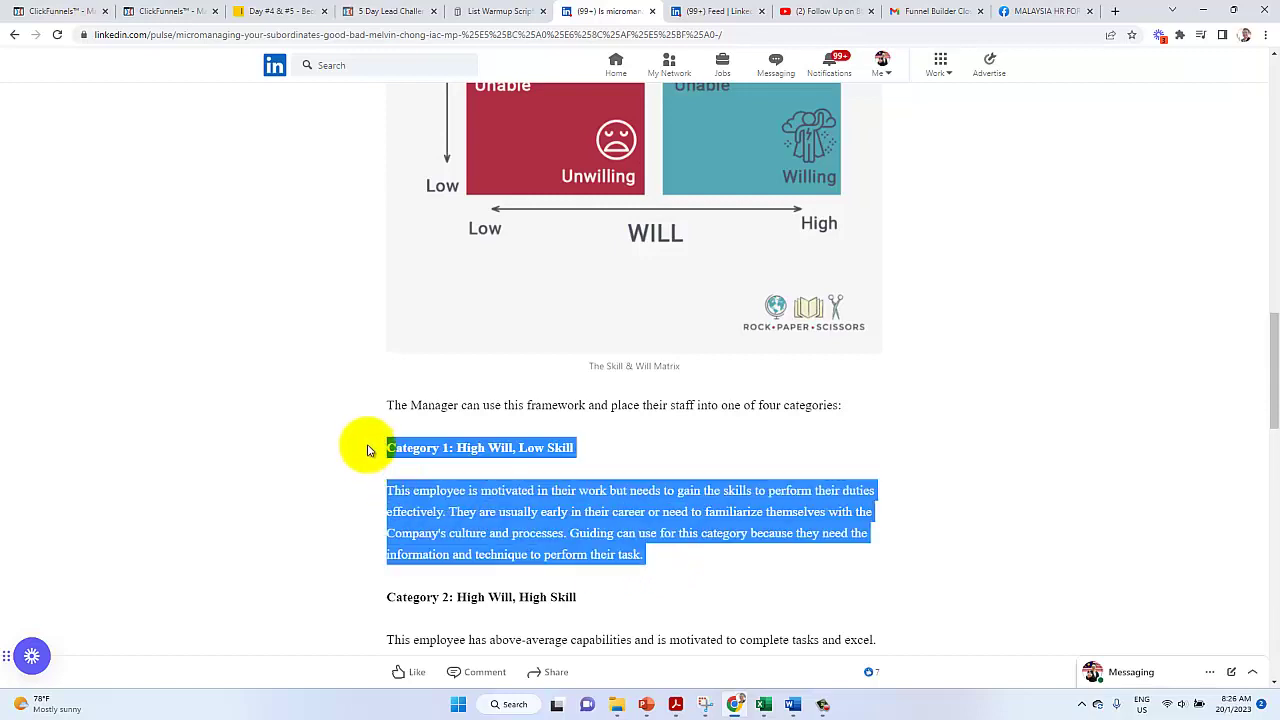
Paste the Category 1 text into the lower-right quadrant and widen its text box
{"action": "left_click", "coordinate": [646, 704]}
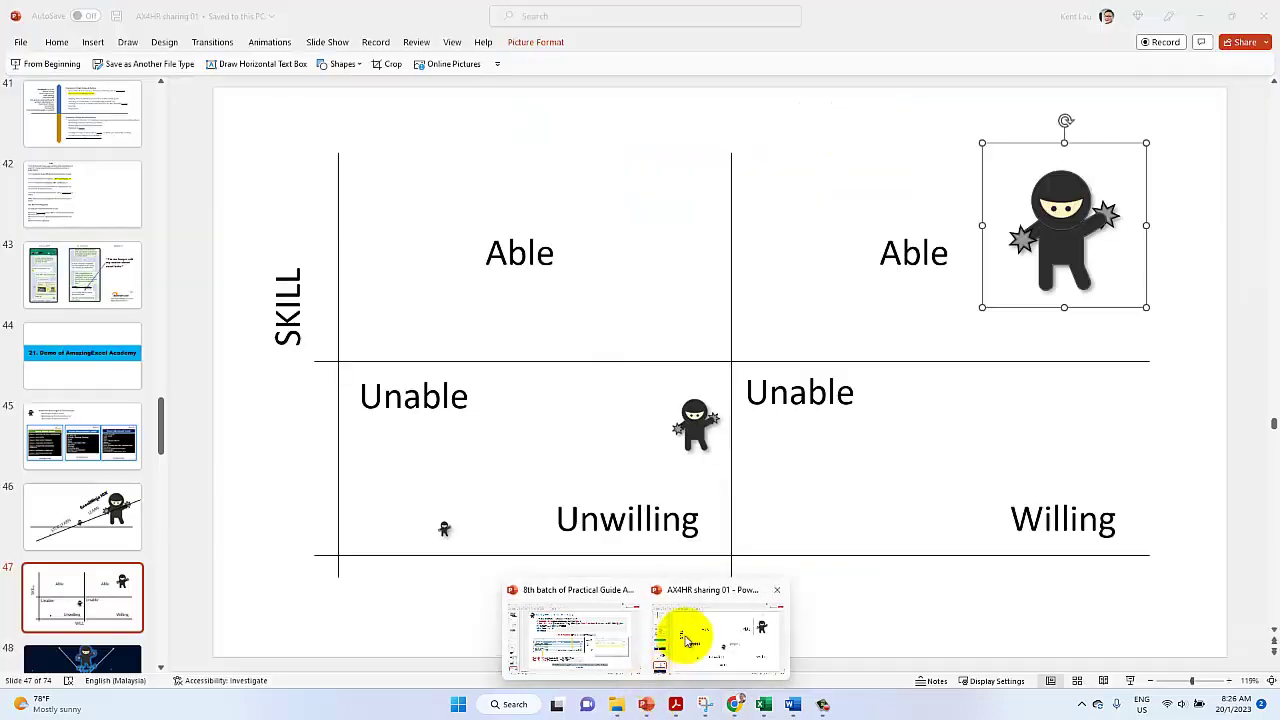
{"action": "left_click", "coordinate": [680, 634]}
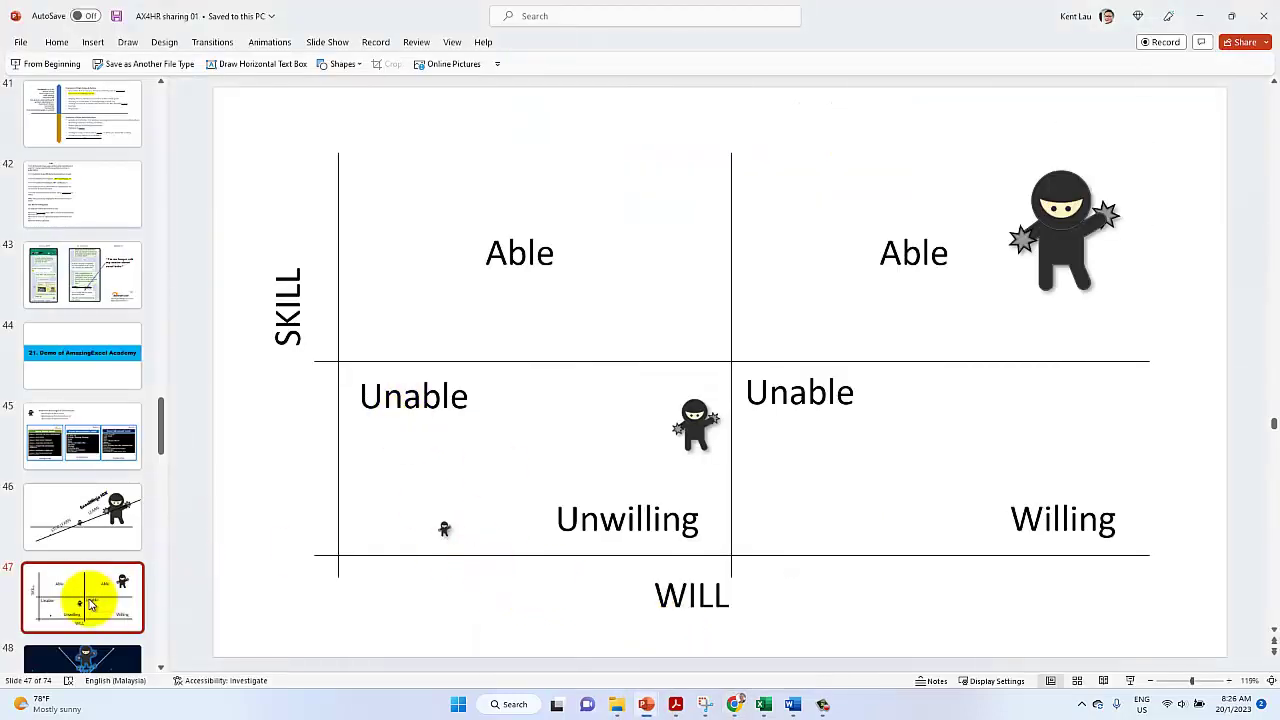
{"action": "right_click", "coordinate": [875, 433]}
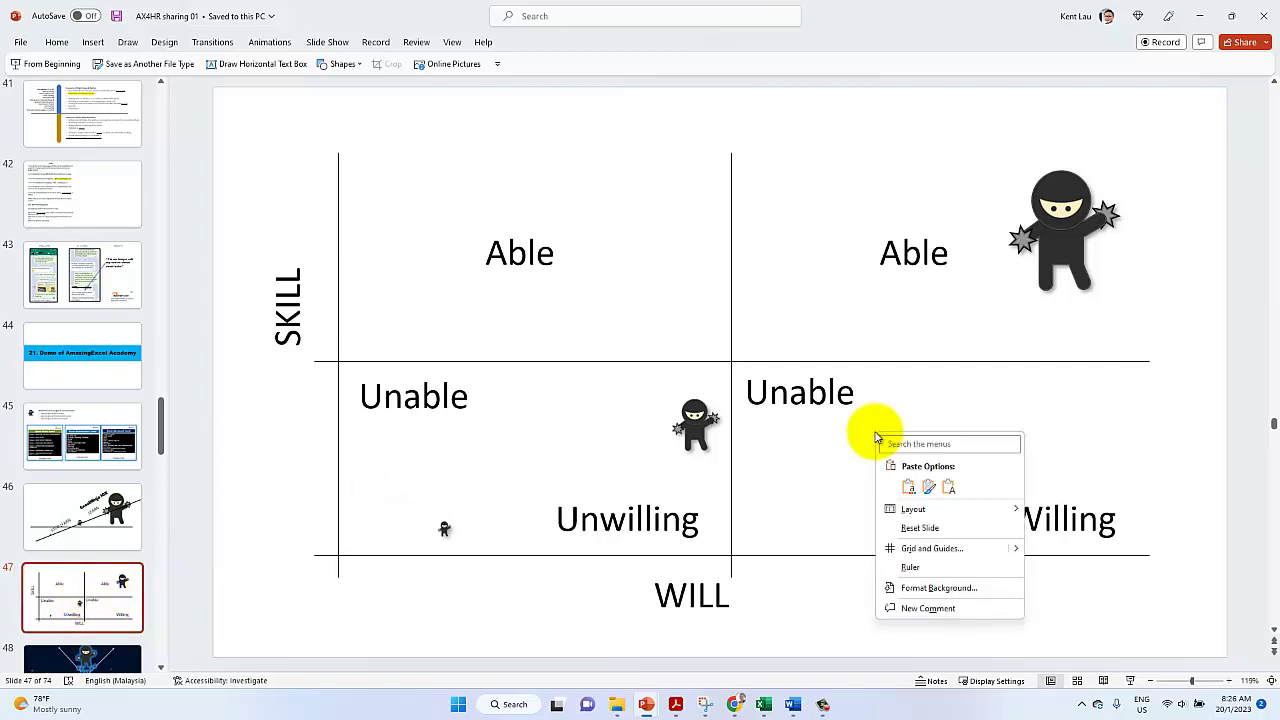
{"action": "left_click", "coordinate": [949, 485]}
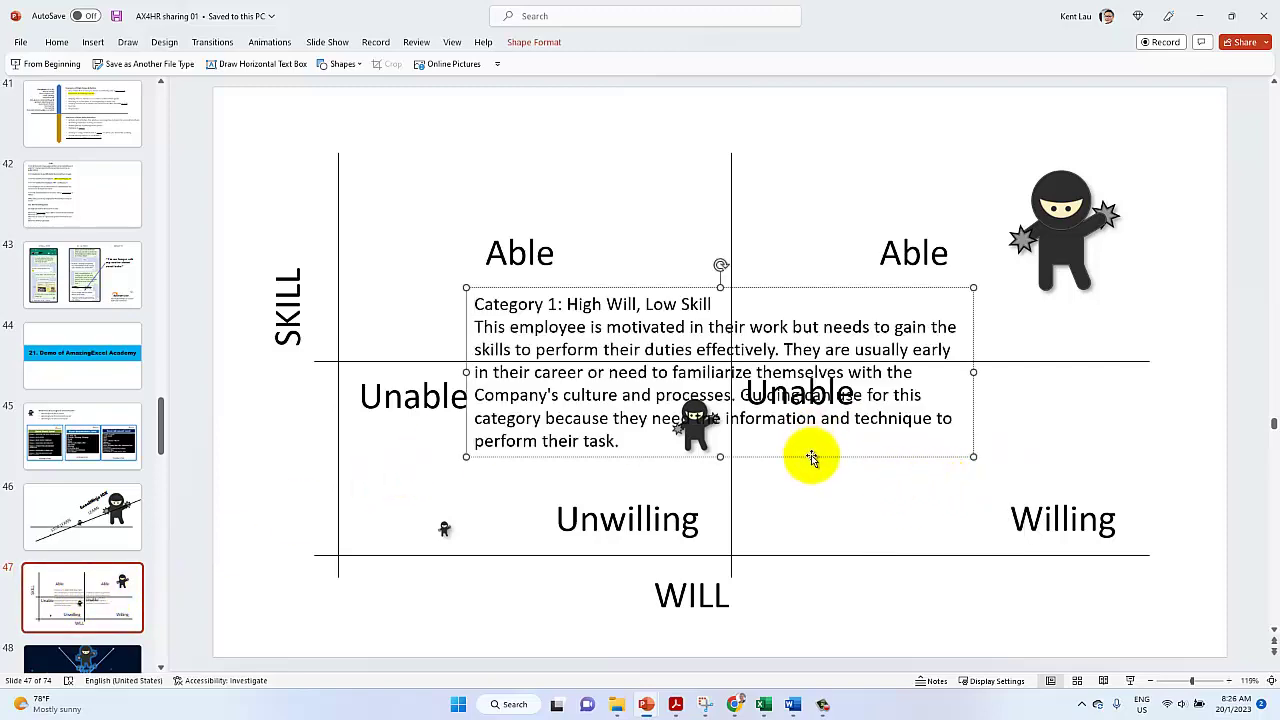
{"action": "left_click_drag", "start_coordinate": [812, 458], "coordinate": [1092, 578]}
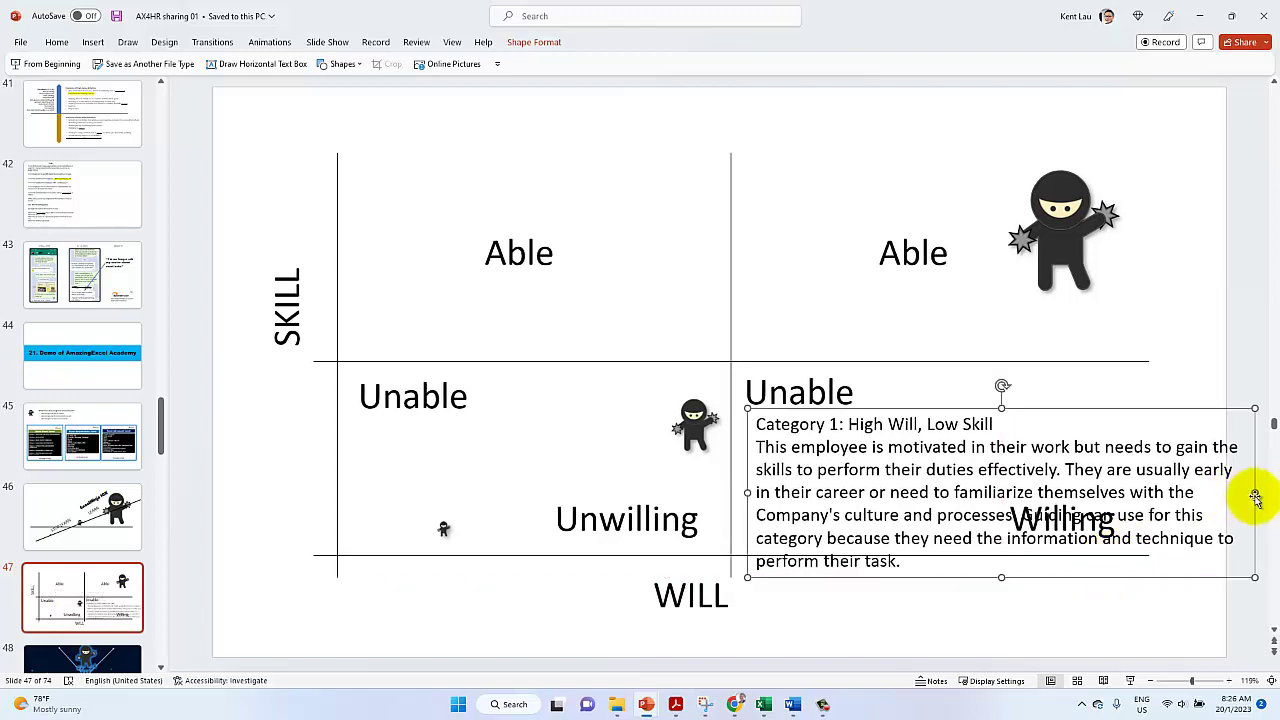
{"action": "left_click_drag", "start_coordinate": [1248, 493], "coordinate": [969, 506]}
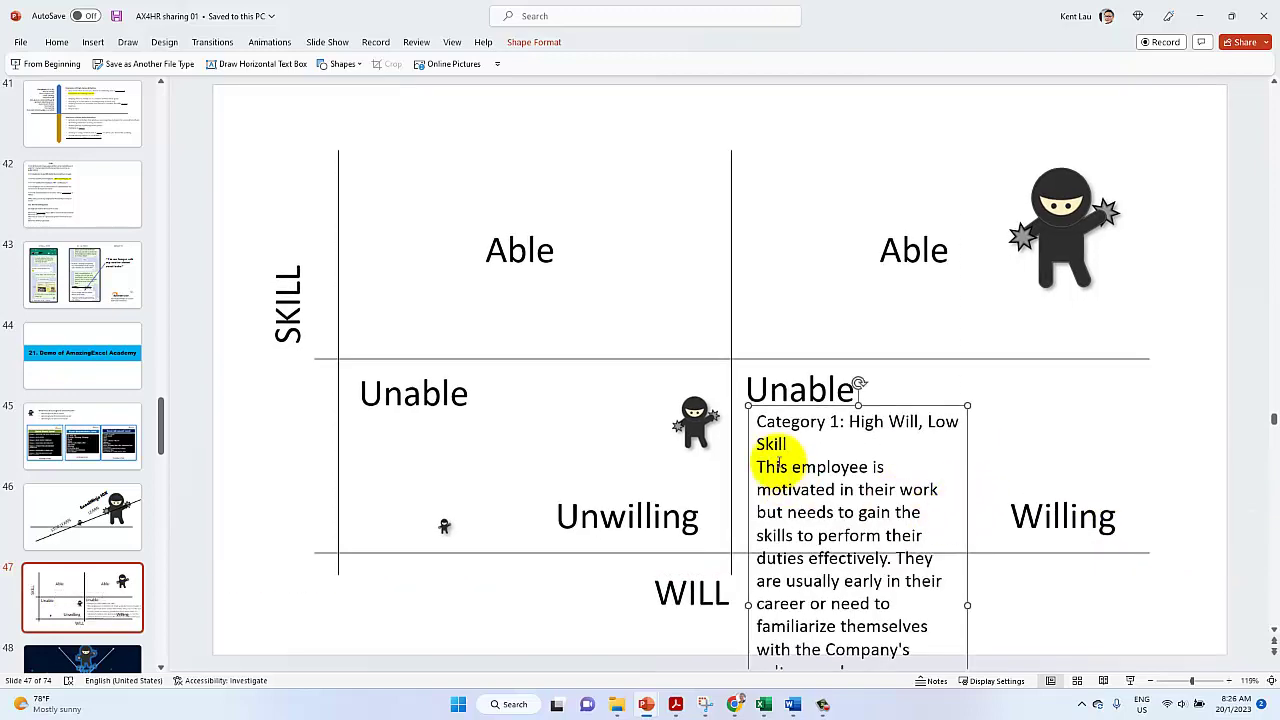
{"action": "mouse_move", "coordinate": [750, 450]}
{"action": "left_mouse_down"}
{"action": "mouse_move", "coordinate": [761, 449]}
{"action": "mouse_move", "coordinate": [750, 450]}
{"action": "left_mouse_up"}
{"action": "left_click_drag", "start_coordinate": [968, 604], "coordinate": [1038, 600]}
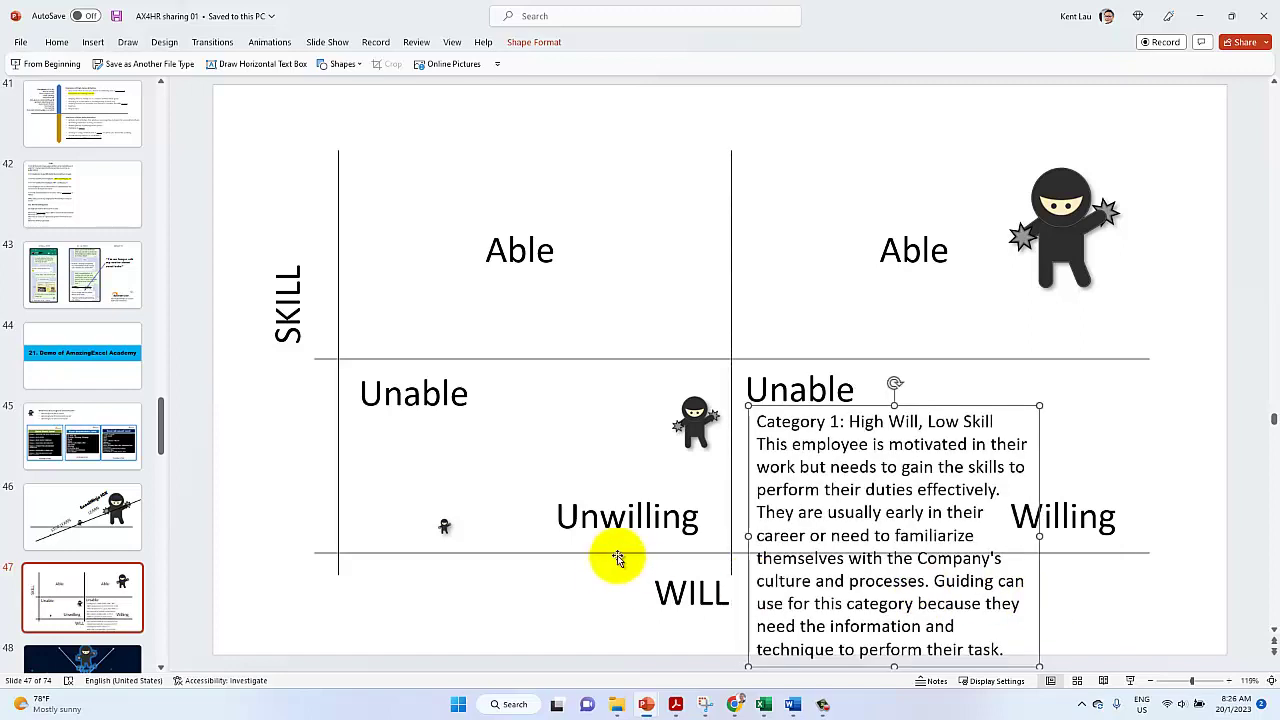
Lower the bottom WILL axis line and shift the WILL label slightly right
{"action": "left_click_drag", "start_coordinate": [614, 557], "coordinate": [612, 585]}
{"action": "left_click", "coordinate": [657, 606]}
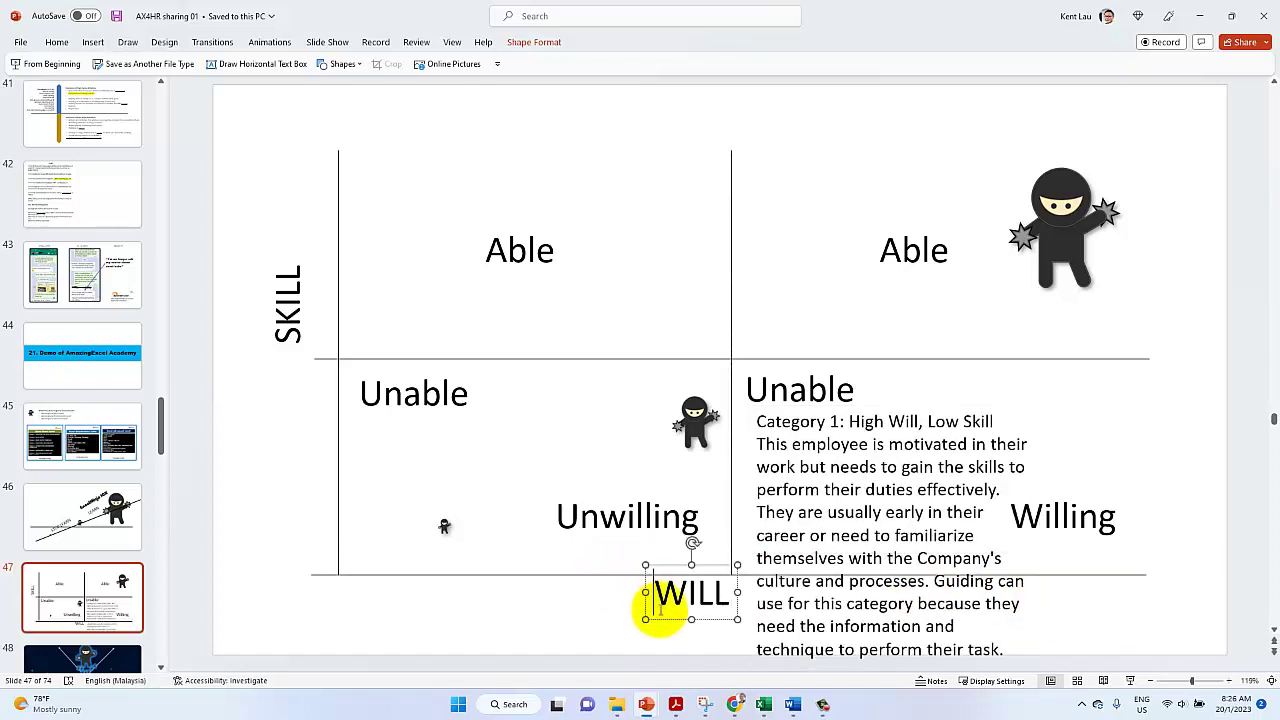
{"action": "left_click_drag", "start_coordinate": [686, 623], "coordinate": [714, 630]}
{"action": "left_click", "coordinate": [642, 573]}
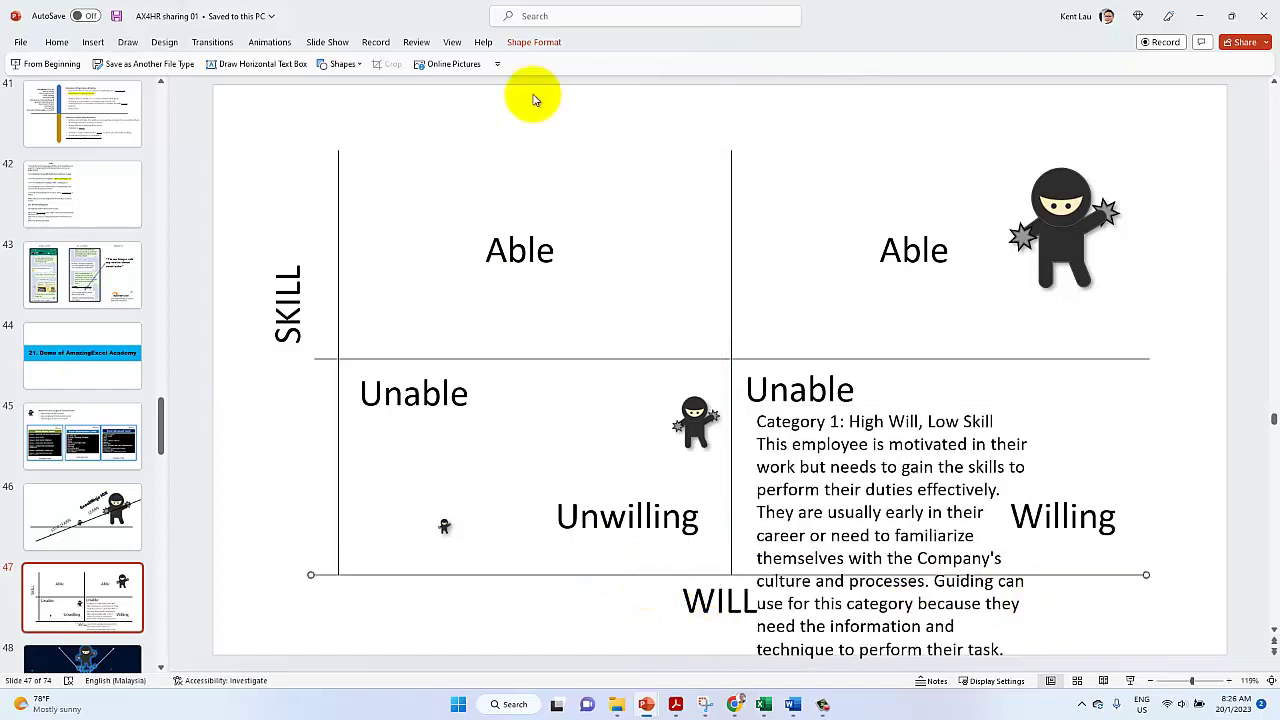
{"action": "left_click", "coordinate": [534, 42]}
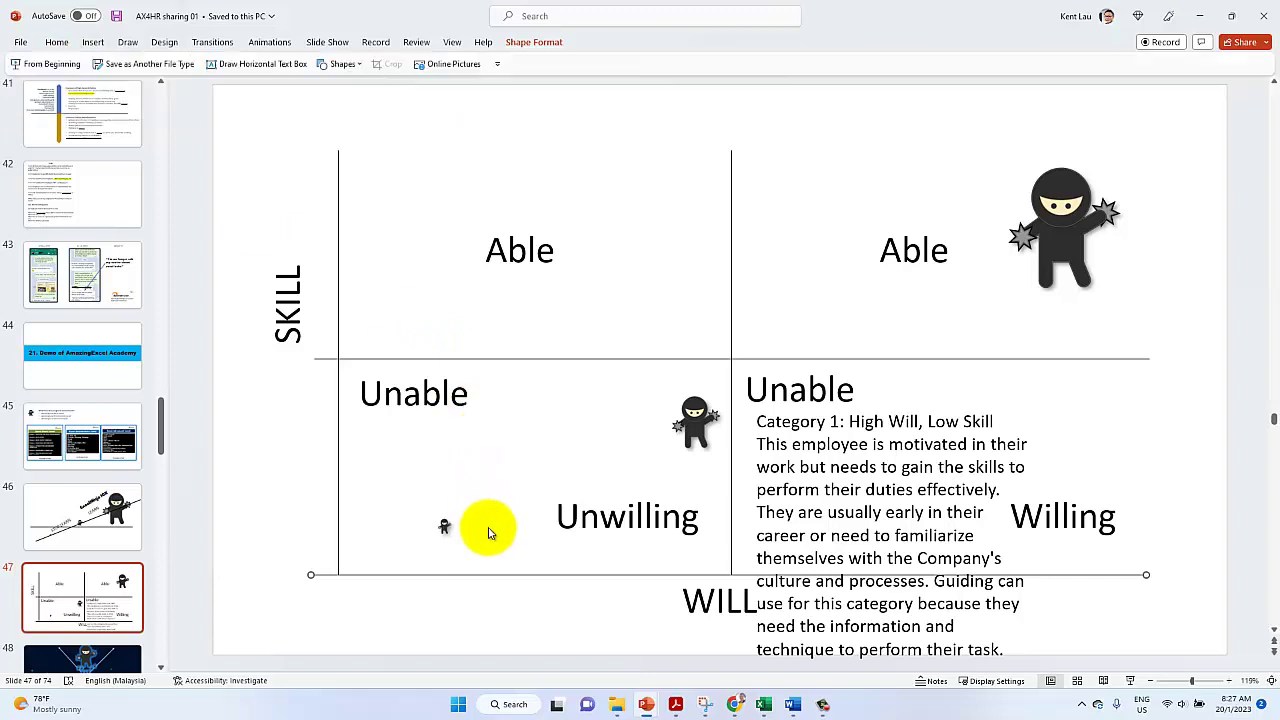
{"action": "key", "text": "Escape"}
{"action": "left_click", "coordinate": [772, 452]}
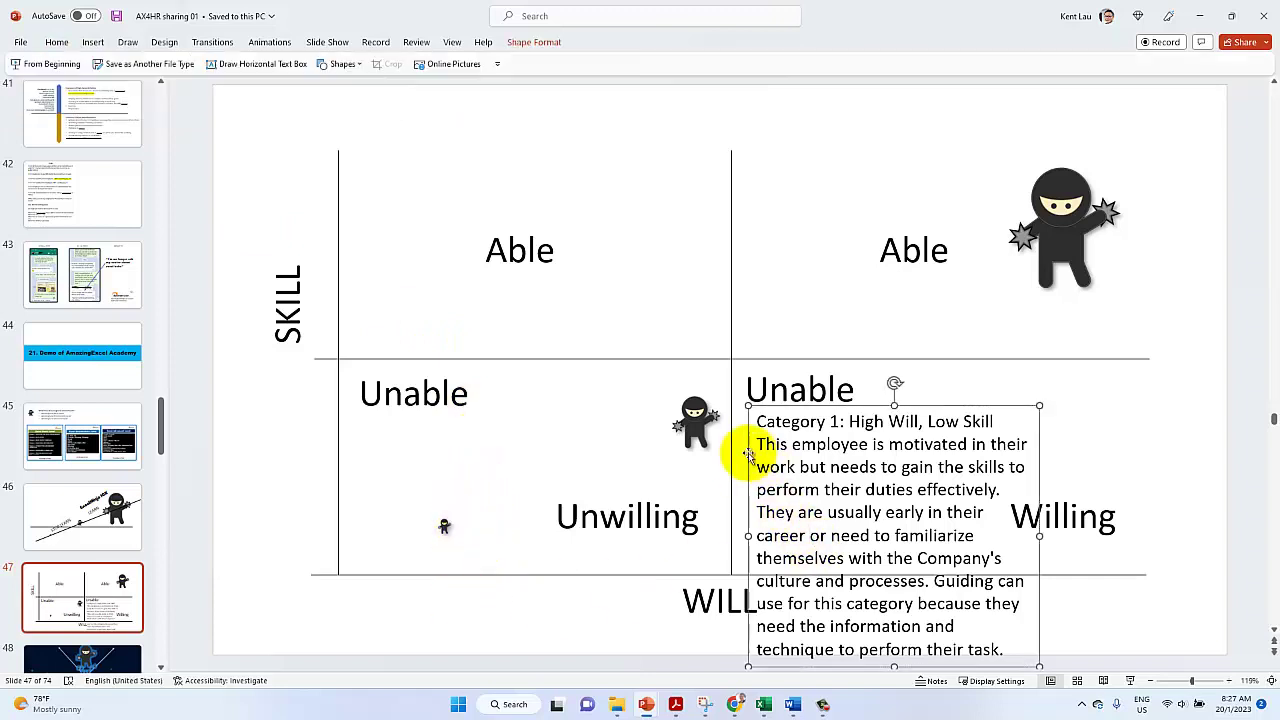
Shrink the Category 1 text, refit its box in the quadrant, and bold its heading
{"action": "left_click", "coordinate": [54, 42]}
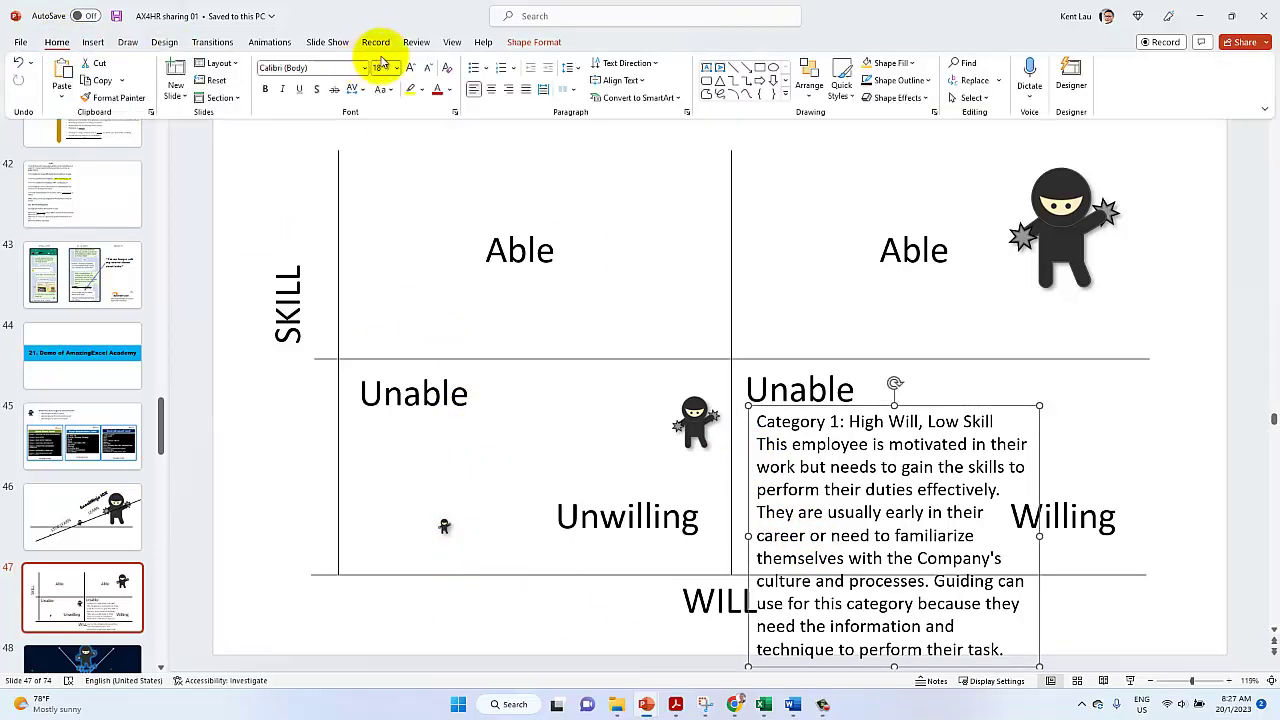
{"action": "left_click", "coordinate": [431, 70]}
{"action": "left_click", "coordinate": [431, 70]}
{"action": "left_click", "coordinate": [431, 70]}
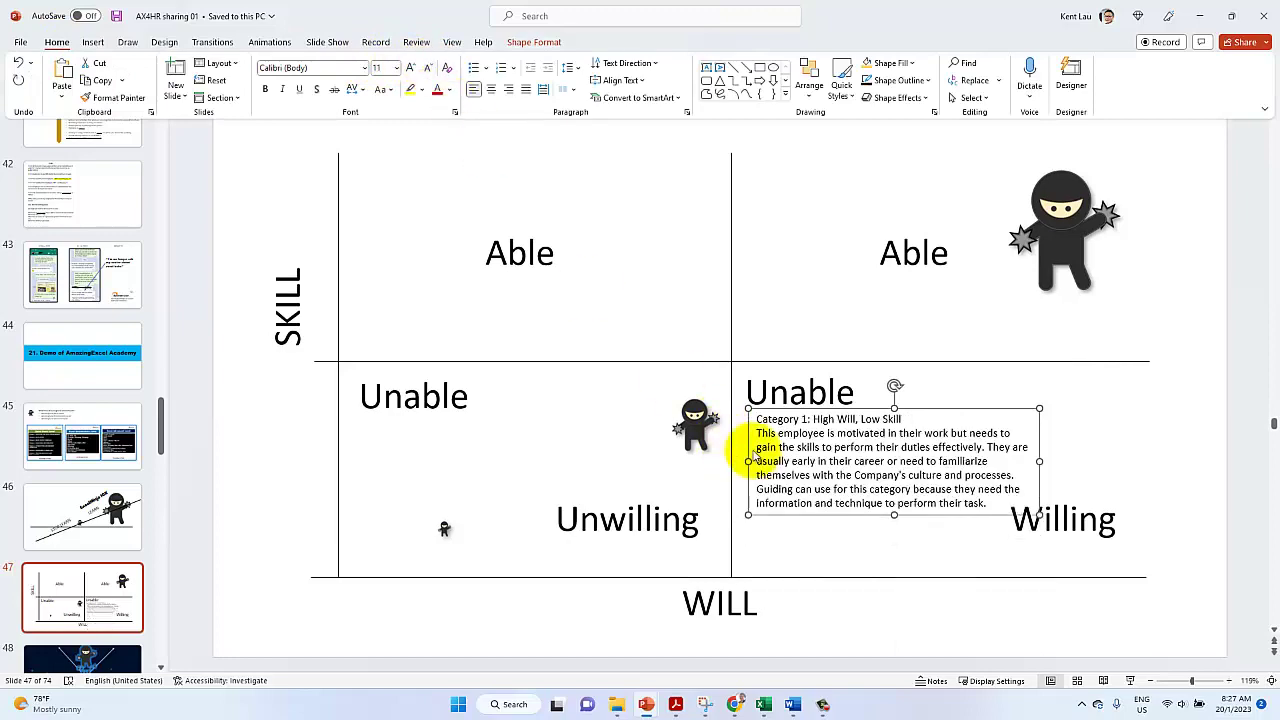
{"action": "left_click", "coordinate": [750, 450]}
{"action": "left_click_drag", "start_coordinate": [746, 444], "coordinate": [745, 475]}
{"action": "left_click_drag", "start_coordinate": [1037, 491], "coordinate": [991, 491]}
{"action": "left_click_drag", "start_coordinate": [826, 436], "coordinate": [820, 432]}
{"action": "triple_click", "coordinate": [817, 443]}
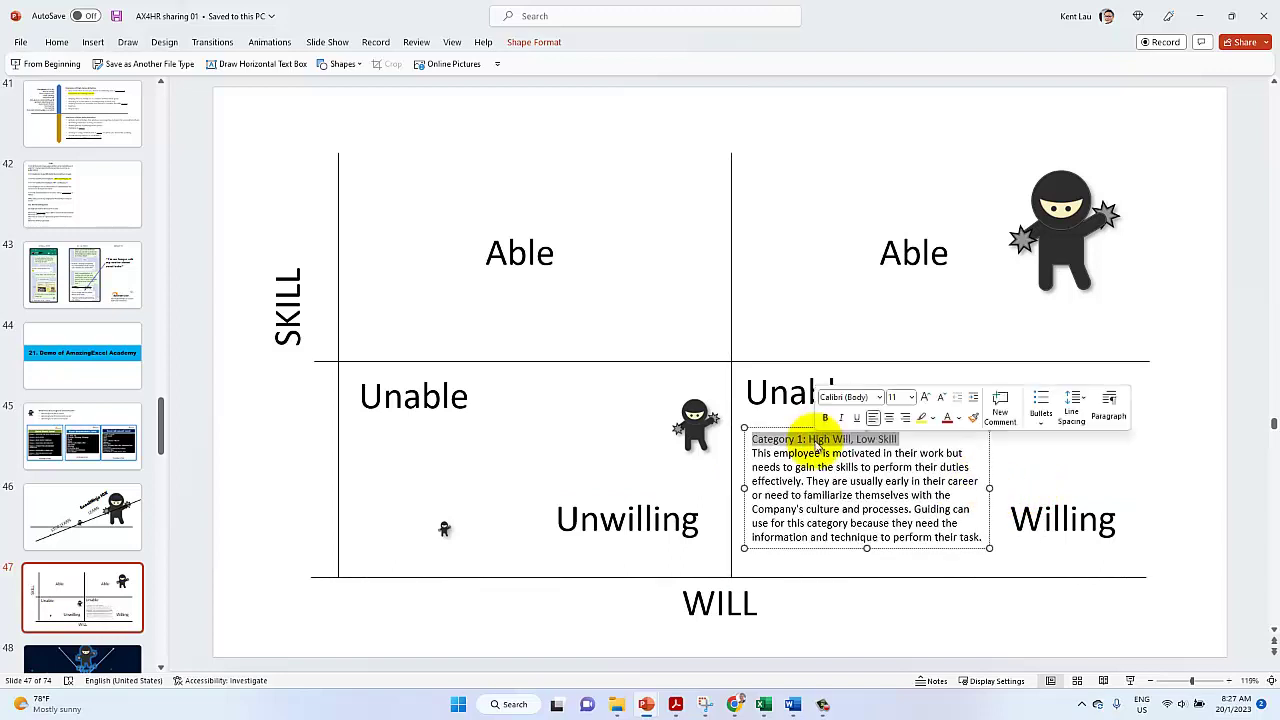
{"action": "key", "text": "ctrl+b"}
{"action": "left_click", "coordinate": [772, 510]}
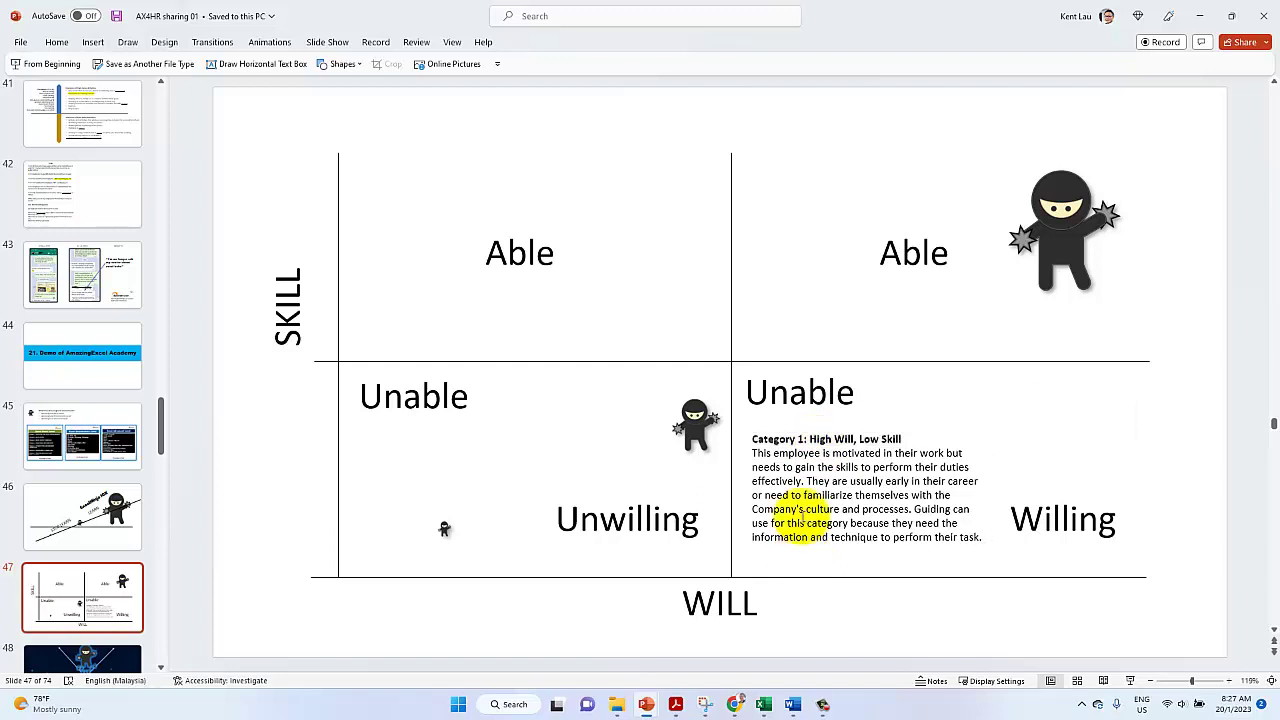
Add a small 'Shared:' credit line with the author's name at the slide's bottom right
{"action": "left_click", "coordinate": [800, 393]}
{"action": "left_click_drag", "start_coordinate": [777, 422], "coordinate": [965, 612]}
{"action": "double_click", "coordinate": [955, 612]}
{"action": "type", "text": "Melv"}
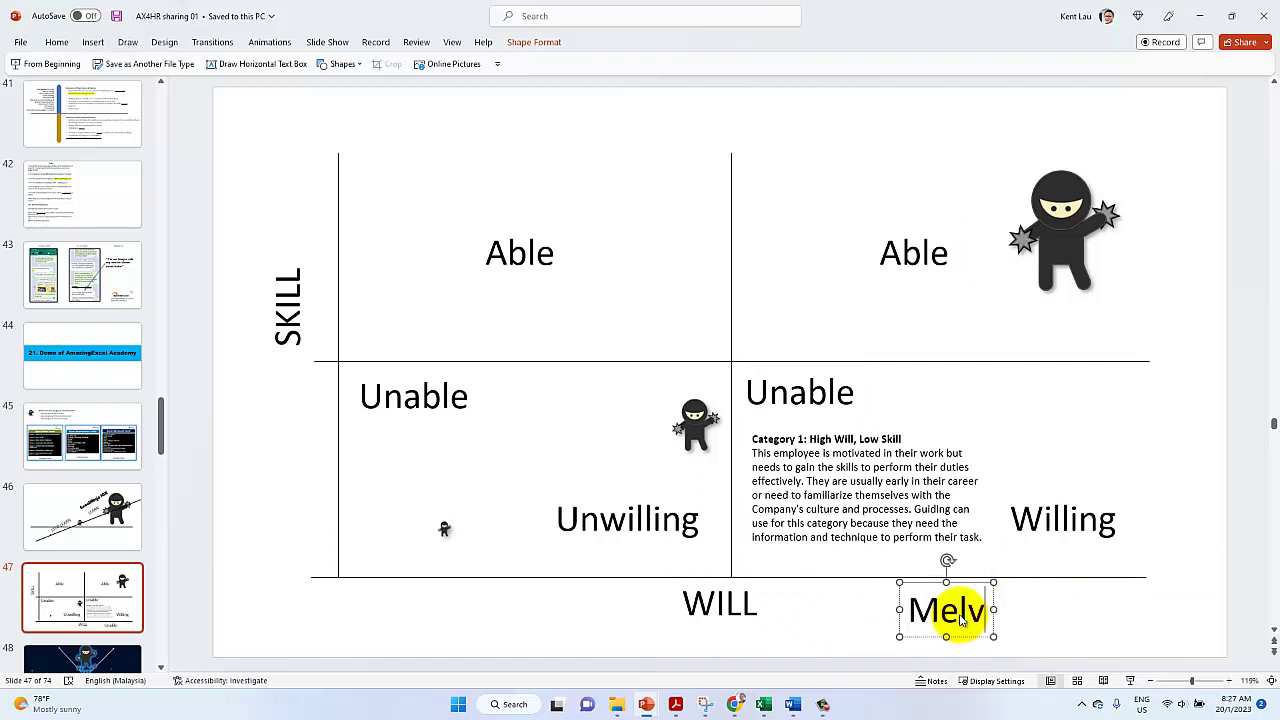
{"action": "type", "text": "in Chong"}
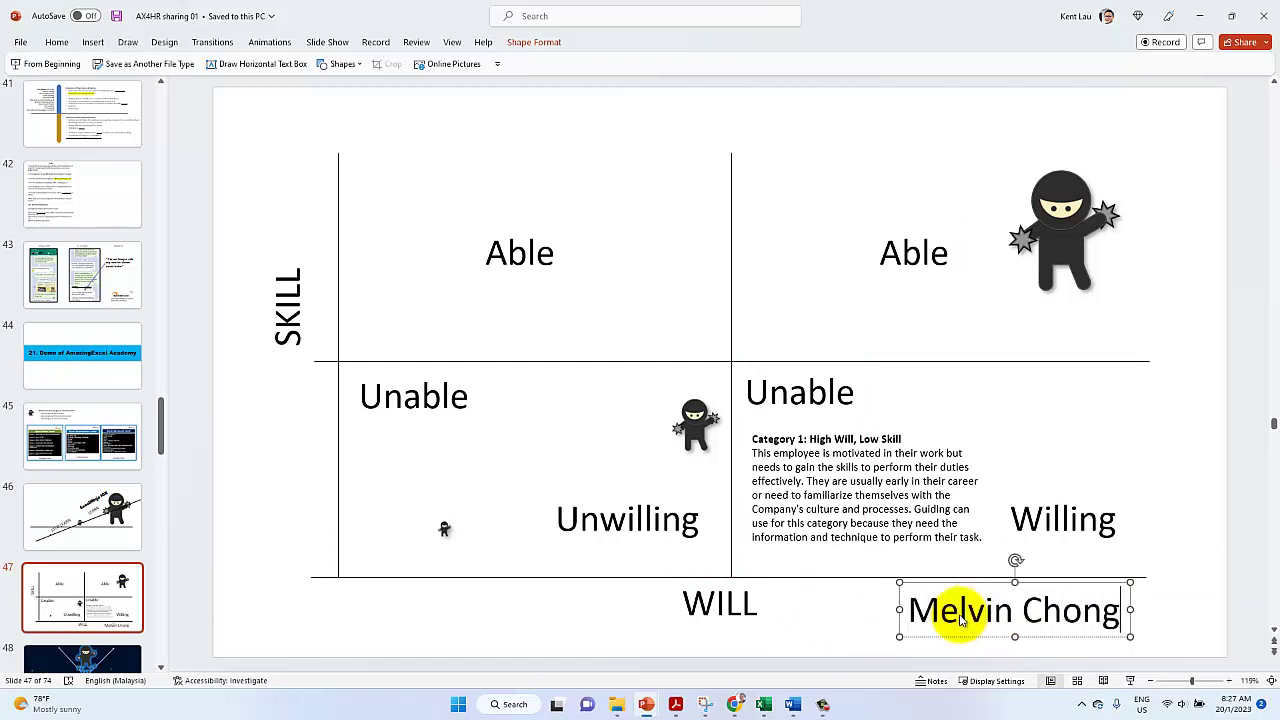
{"action": "type", "text": "shared"}
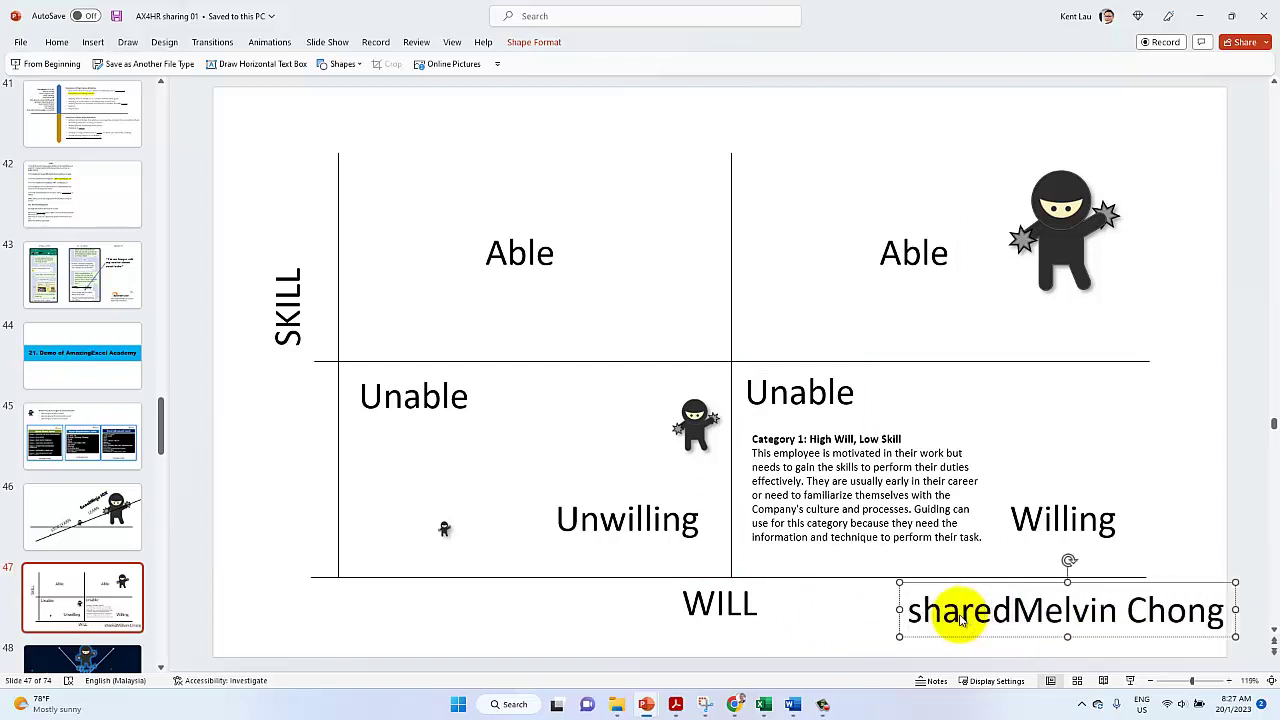
{"action": "type", "text": ":"}
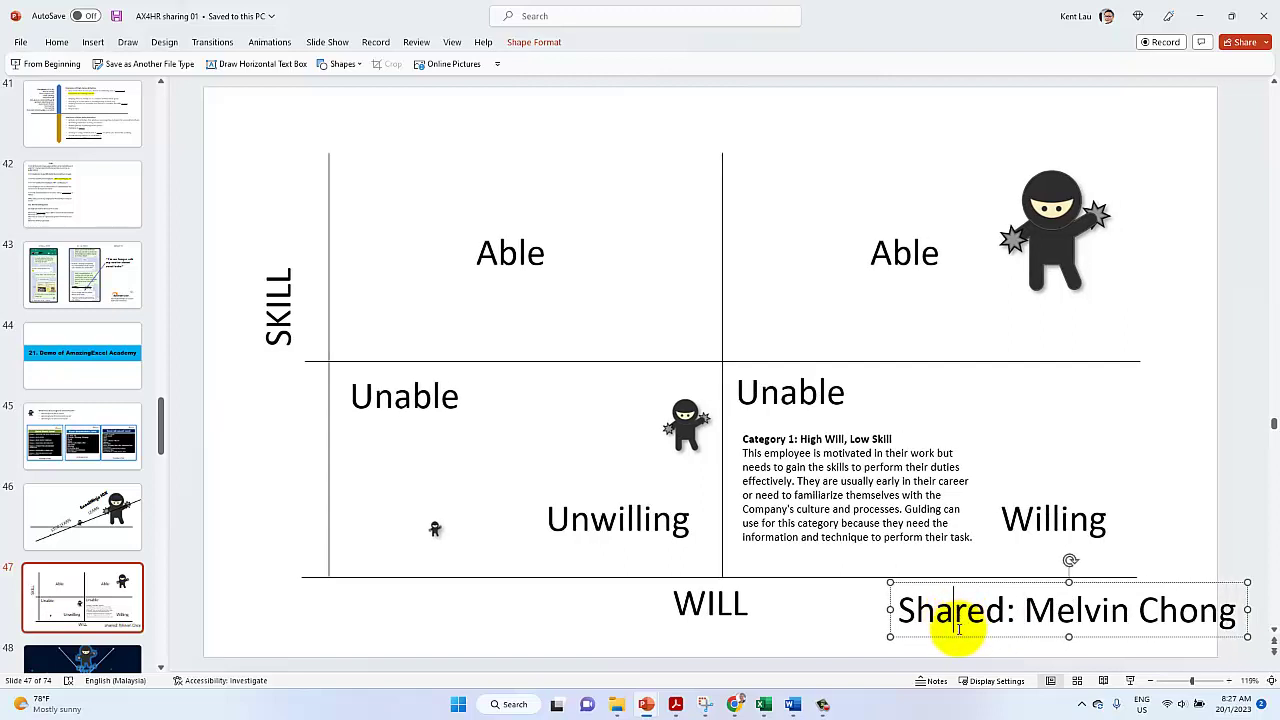
{"action": "triple_click", "coordinate": [958, 628]}
{"action": "left_click", "coordinate": [1087, 590]}
{"action": "left_click", "coordinate": [1087, 590]}
{"action": "left_click", "coordinate": [1087, 590]}
{"action": "left_click_drag", "start_coordinate": [920, 606], "coordinate": [968, 628]}
Nudge the left Unable label up and extend the vertical SKILL axis upward
{"action": "left_click", "coordinate": [749, 394]}
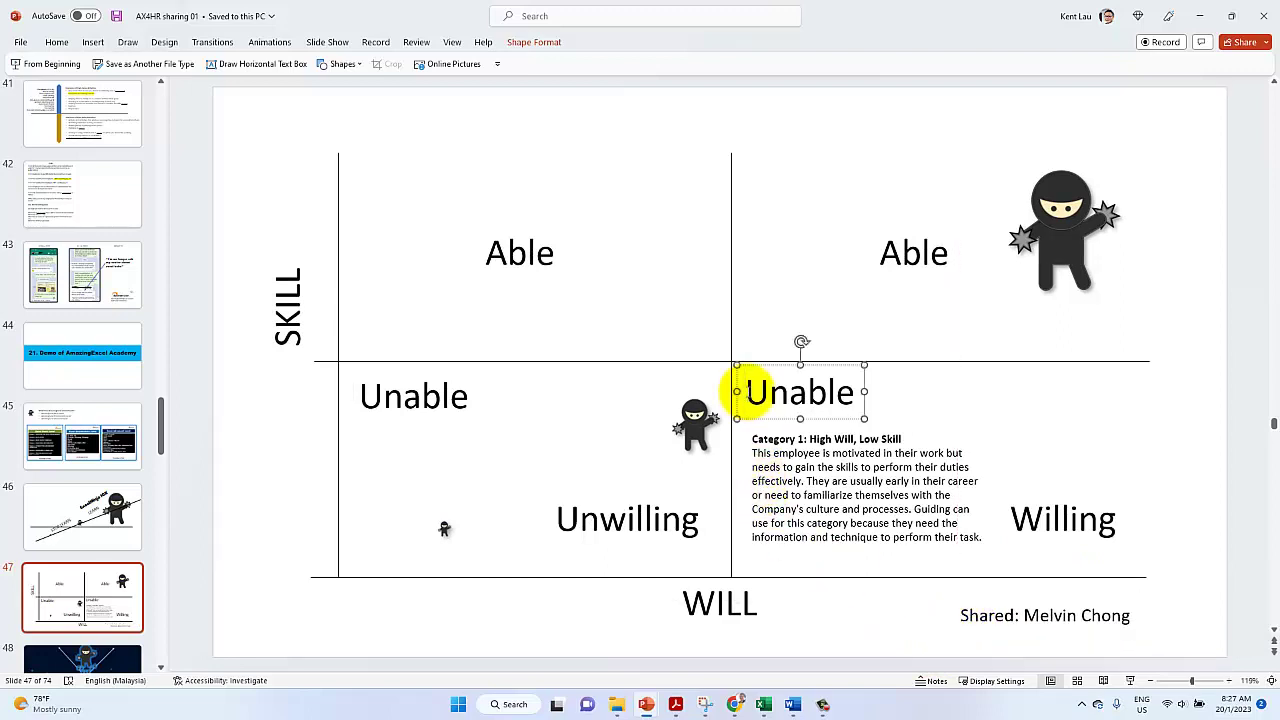
{"action": "left_click", "coordinate": [414, 423]}
{"action": "left_click_drag", "start_coordinate": [391, 423], "coordinate": [390, 420]}
{"action": "left_click", "coordinate": [338, 434]}
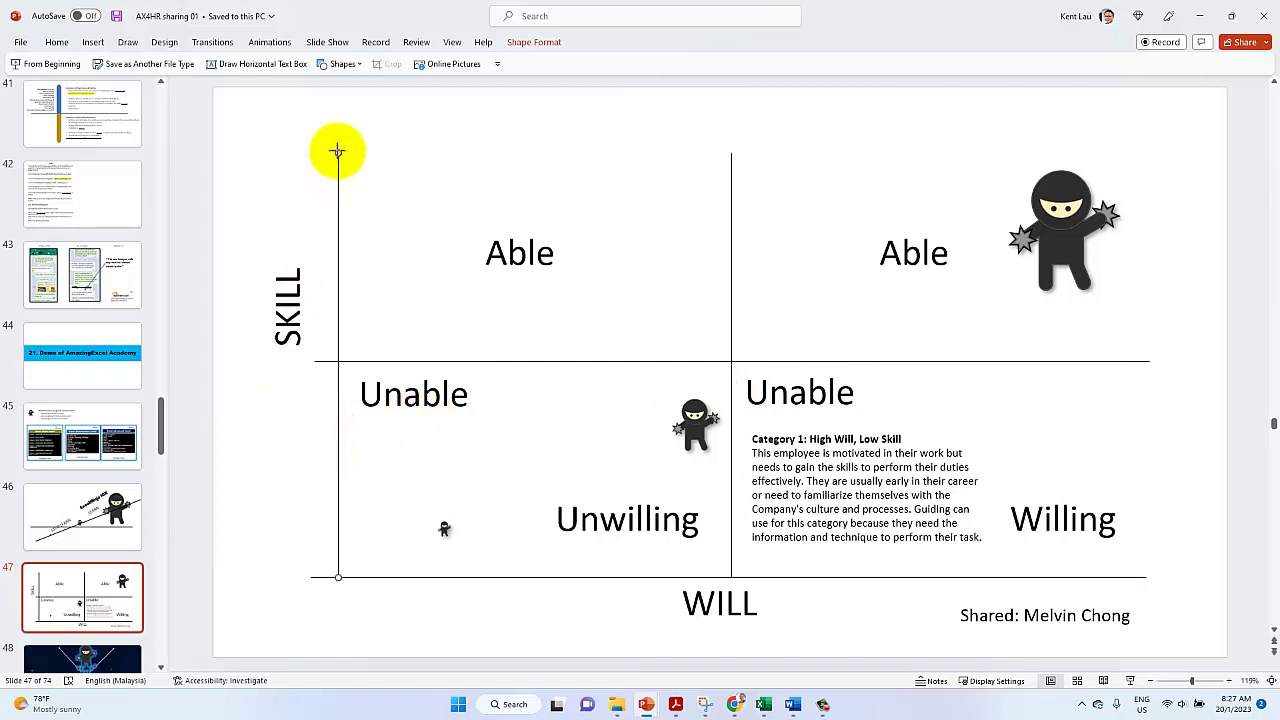
{"action": "left_click_drag", "start_coordinate": [337, 137], "coordinate": [337, 126]}
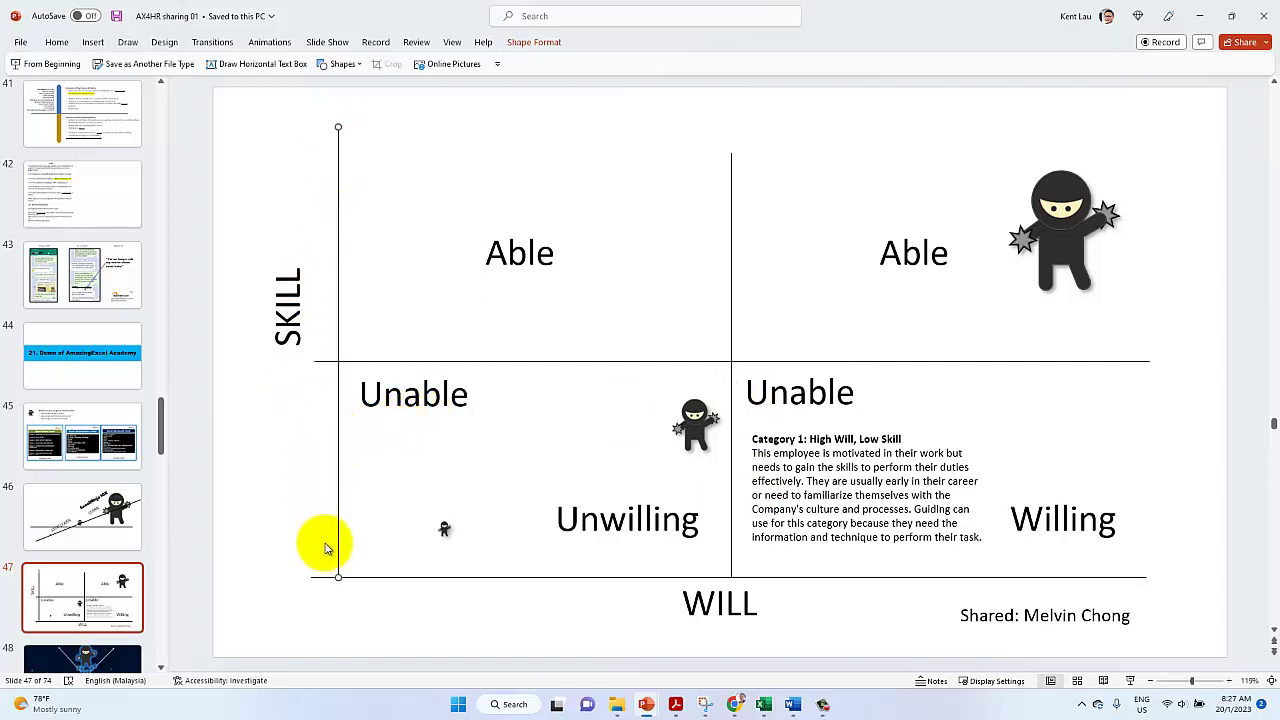
Move each Able label up-left into its upper quadrant's top-left corner
{"action": "left_click", "coordinate": [491, 279]}
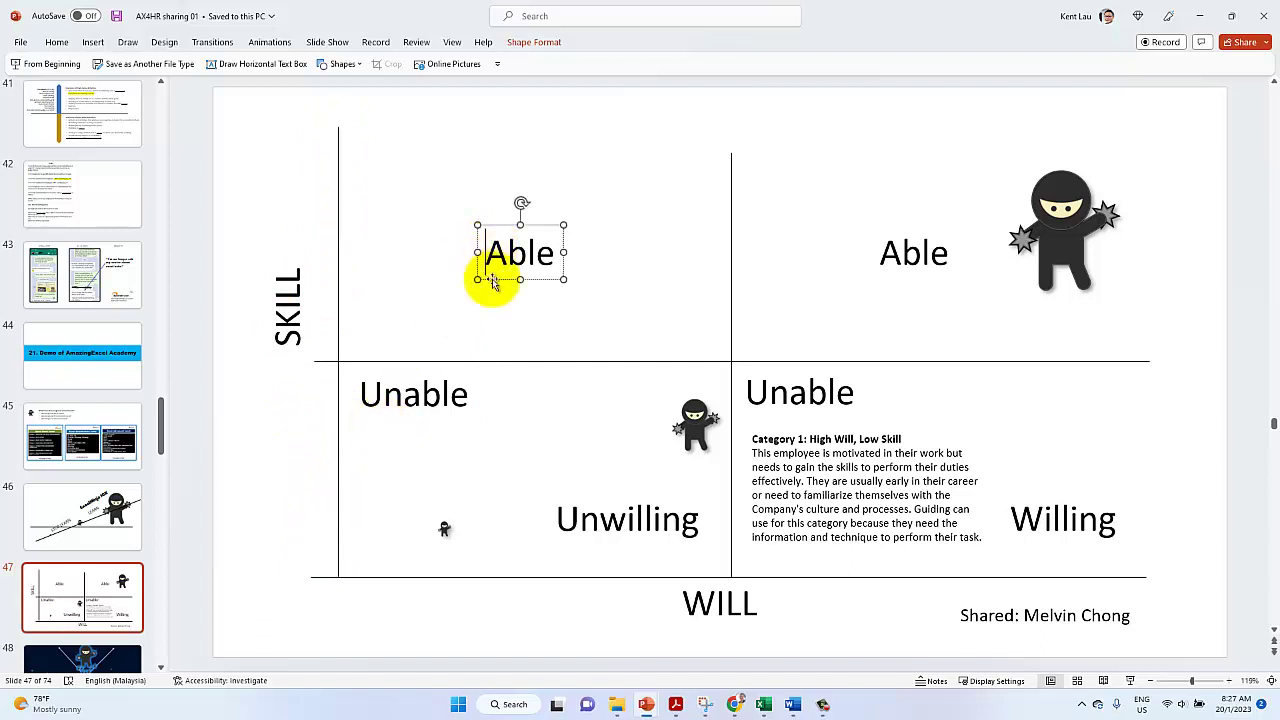
{"action": "left_click_drag", "start_coordinate": [491, 279], "coordinate": [372, 190]}
{"action": "left_click", "coordinate": [903, 278]}
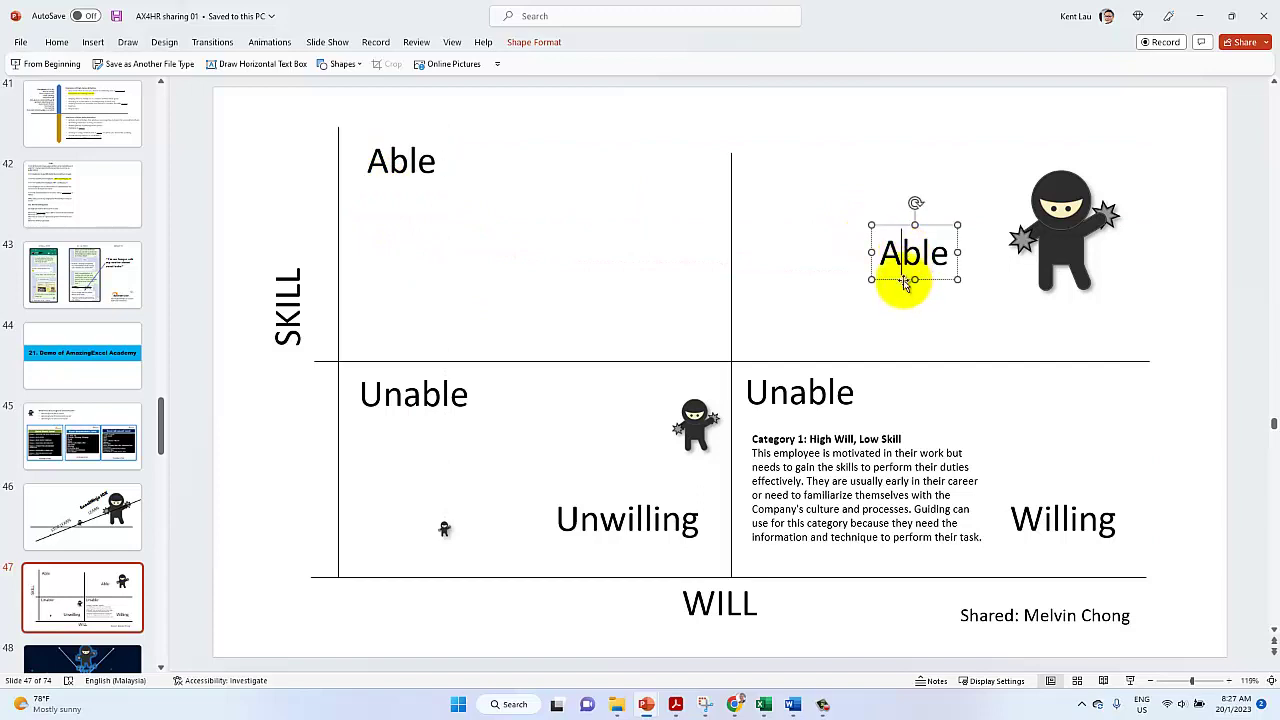
{"action": "left_click_drag", "start_coordinate": [903, 280], "coordinate": [779, 183]}
{"action": "left_click", "coordinate": [613, 521]}
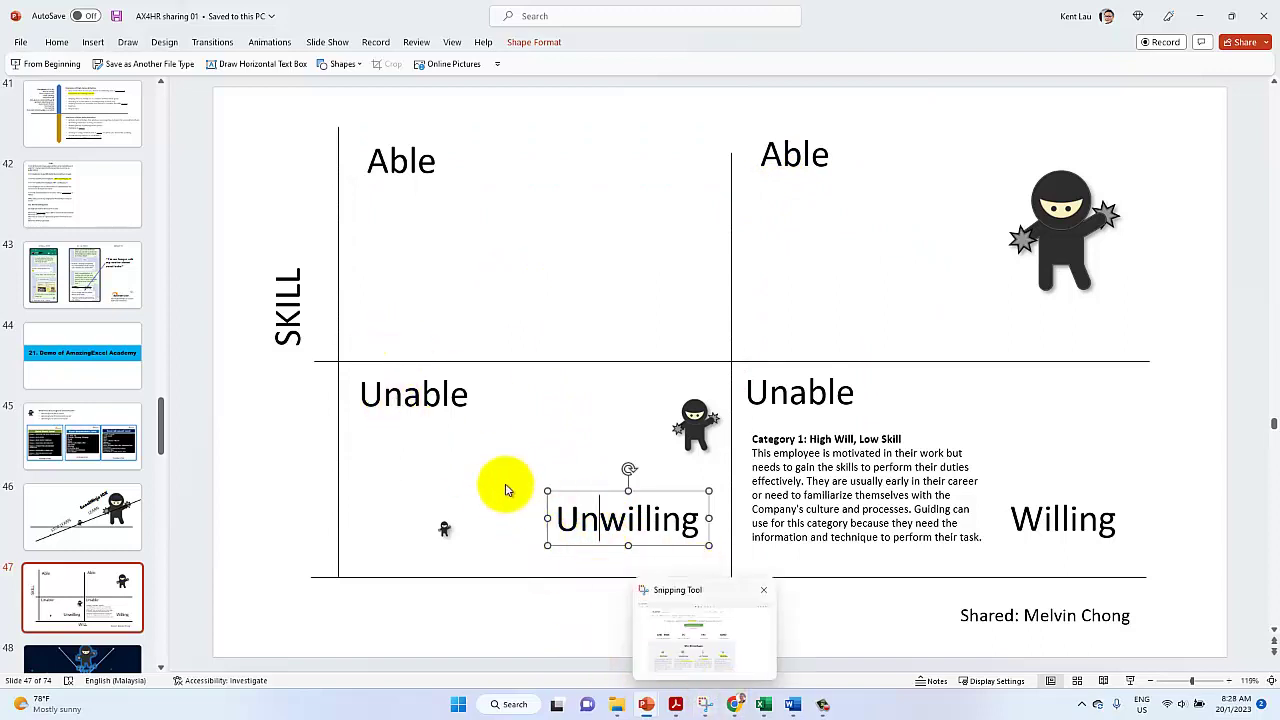
{"action": "left_click", "coordinate": [703, 425]}
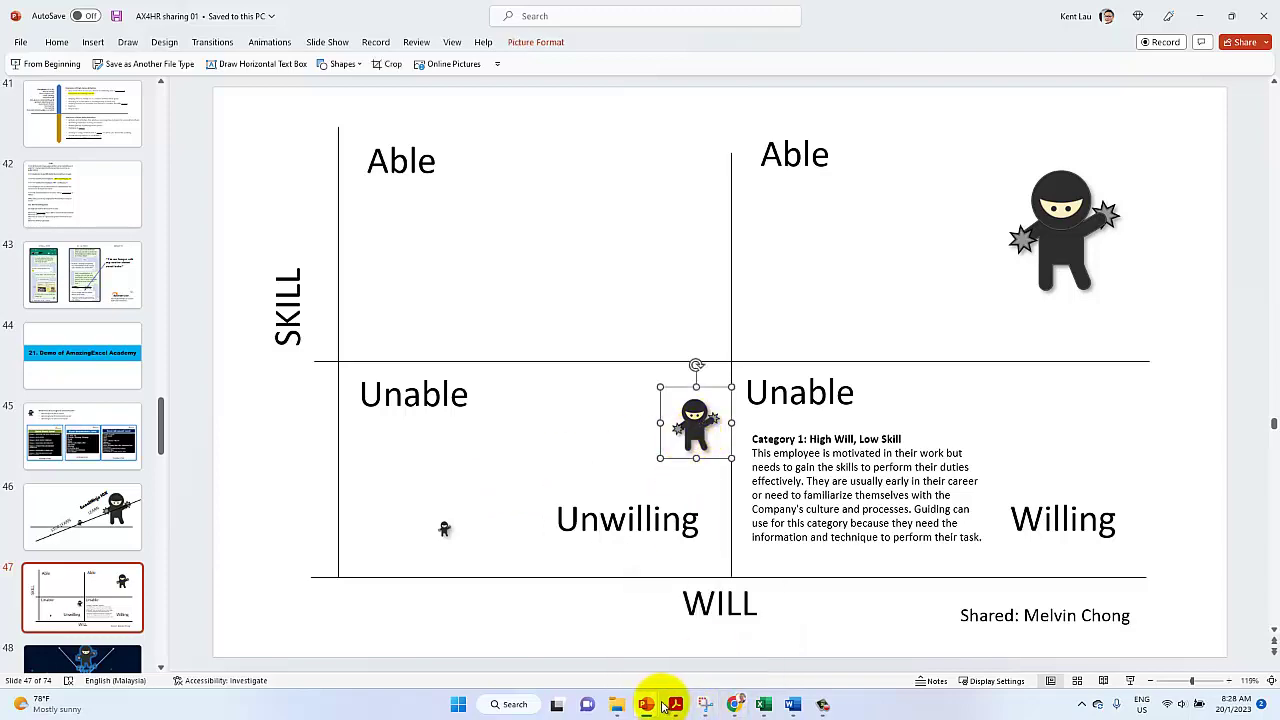
Select the Category 2: High Will, High Skill heading and description in the LinkedIn article
{"action": "left_click", "coordinate": [734, 704]}
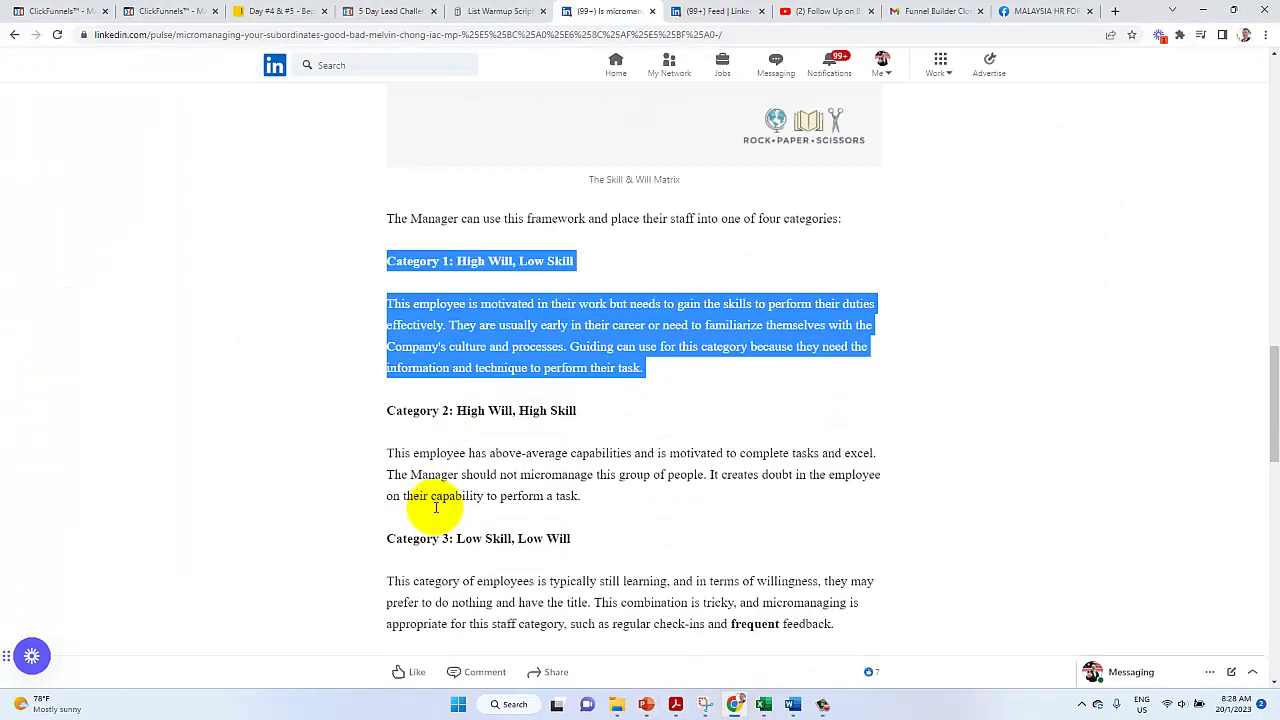
{"action": "scroll", "coordinate": [436, 510], "scroll_direction": "down", "scroll_amount": 1}
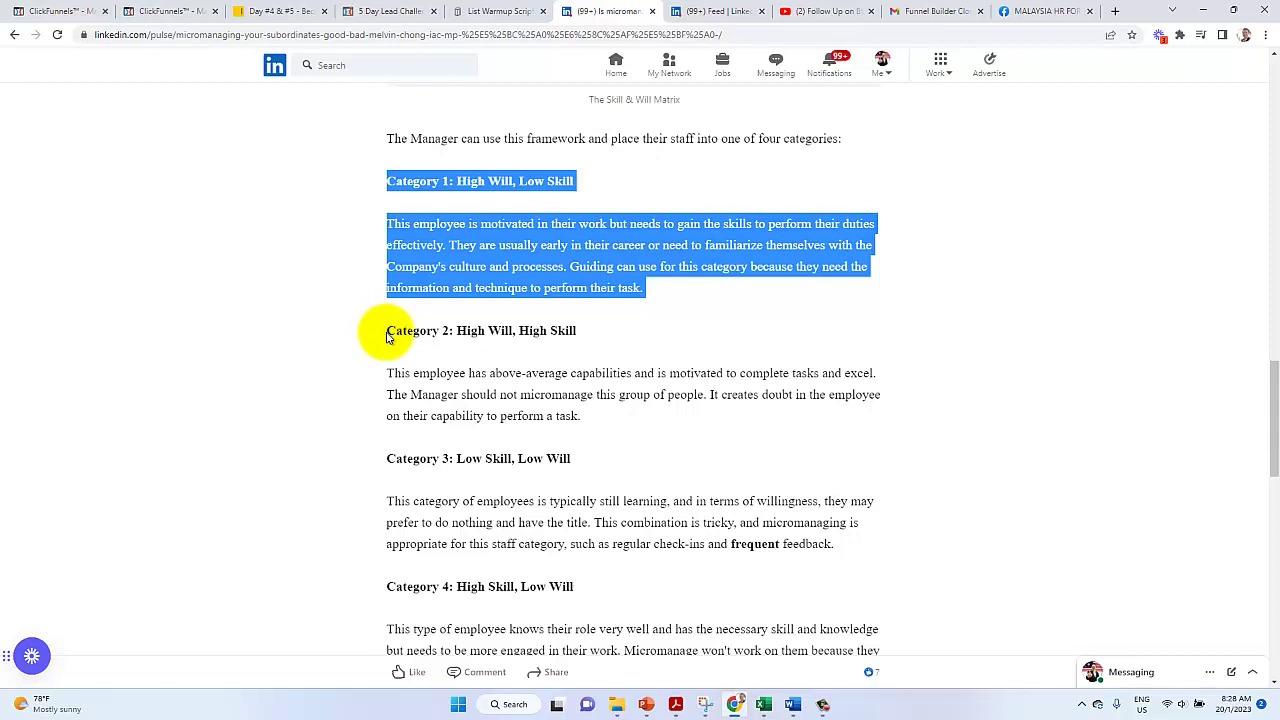
{"action": "left_click_drag", "start_coordinate": [386, 330], "coordinate": [643, 427]}
{"action": "key", "text": "ctrl+c"}
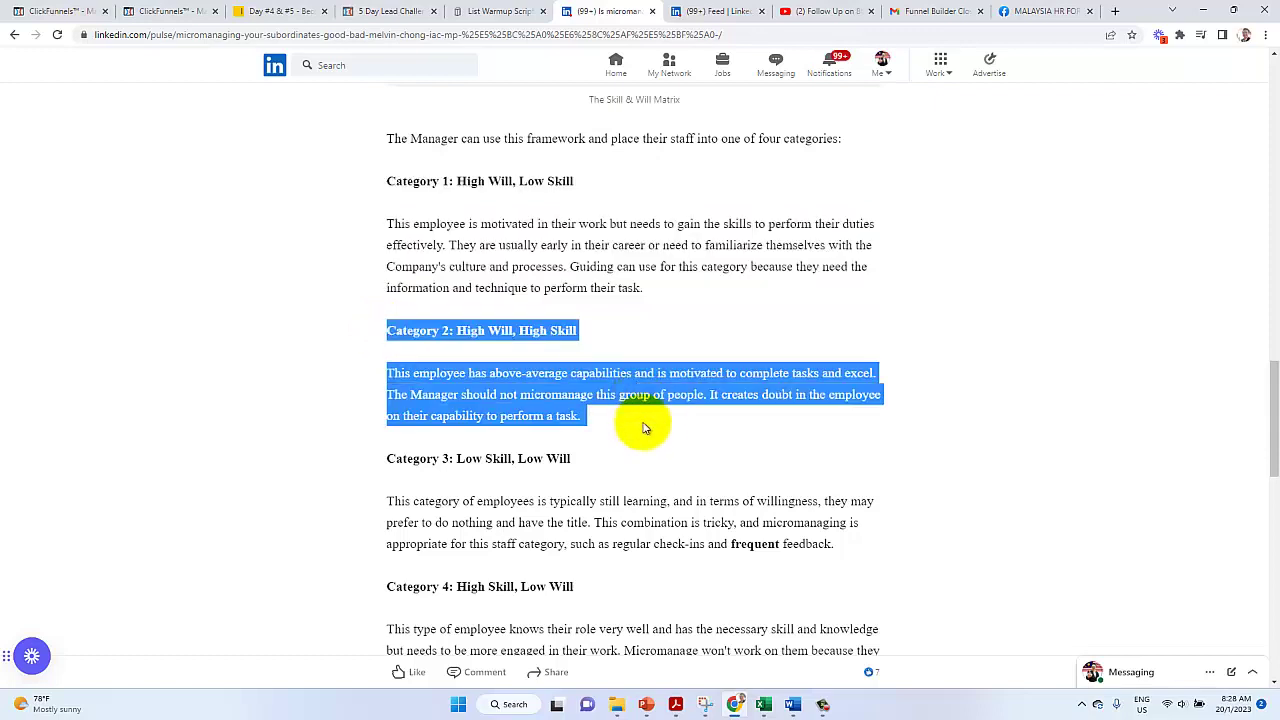
Paste the Category 2 text onto slide 47 and fit it narrowly into the upper-right Able quadrant
{"action": "left_click", "coordinate": [648, 706]}
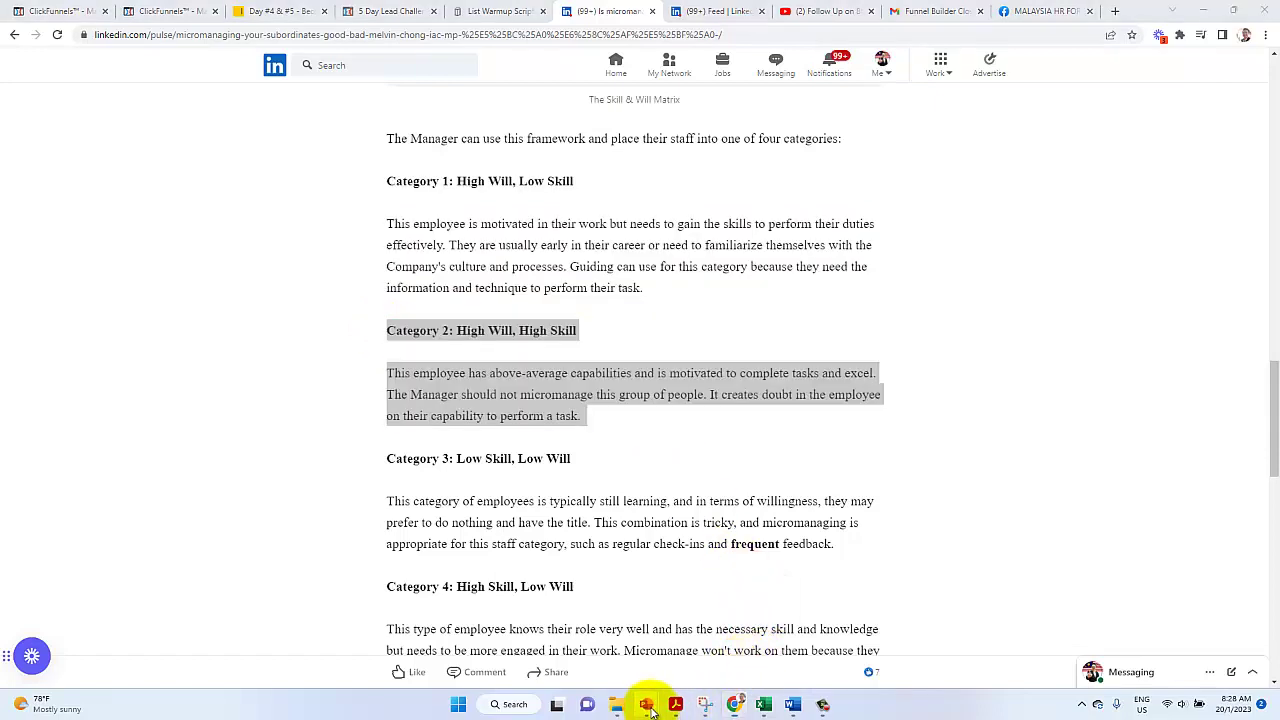
{"action": "left_click", "coordinate": [686, 643]}
{"action": "right_click", "coordinate": [800, 214]}
{"action": "left_click", "coordinate": [872, 268]}
{"action": "left_click_drag", "start_coordinate": [826, 311], "coordinate": [1109, 189]}
{"action": "left_click_drag", "start_coordinate": [1254, 253], "coordinate": [995, 252]}
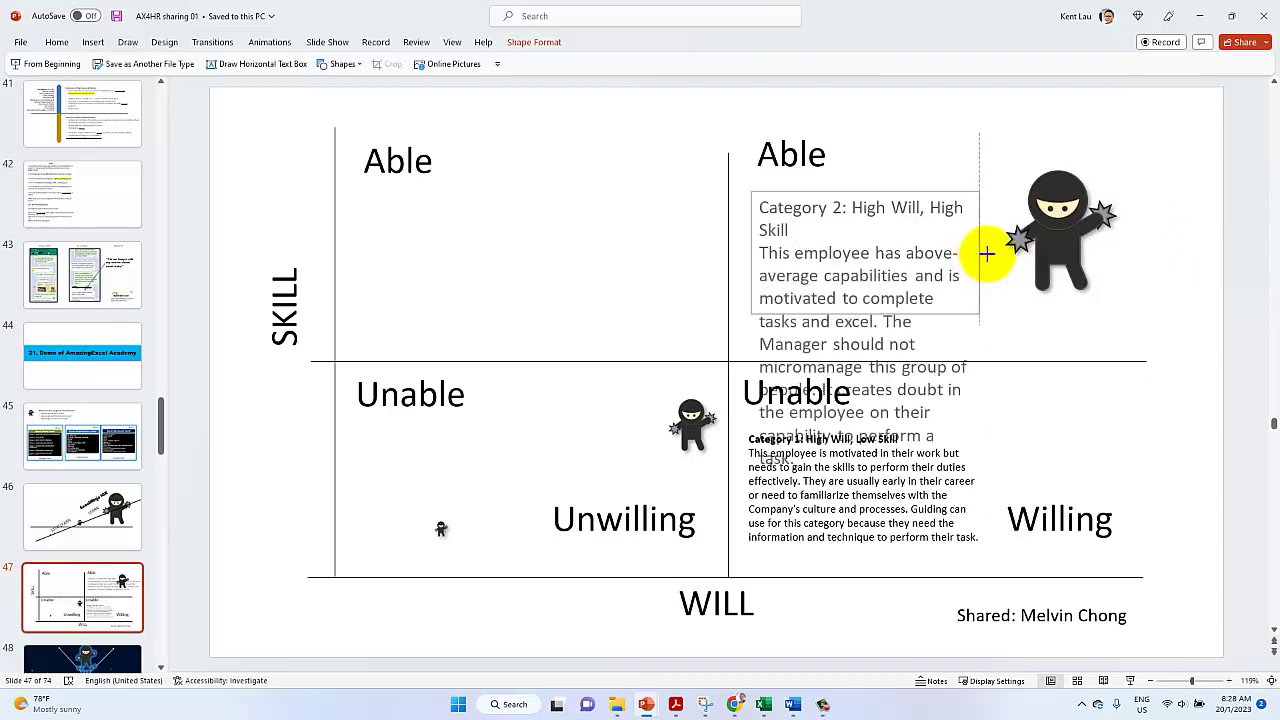
Shrink the Category 2 text size and make its heading line bold
{"action": "left_click", "coordinate": [54, 42]}
{"action": "left_click", "coordinate": [430, 70]}
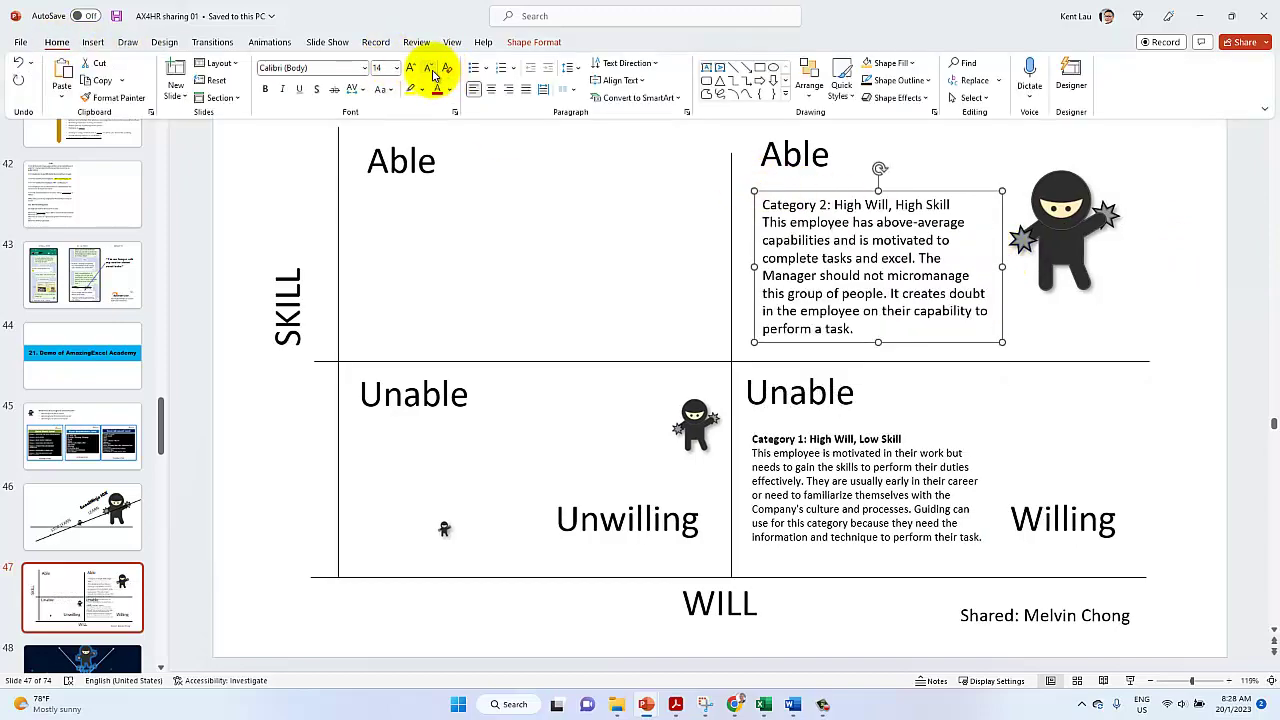
{"action": "left_click", "coordinate": [826, 204]}
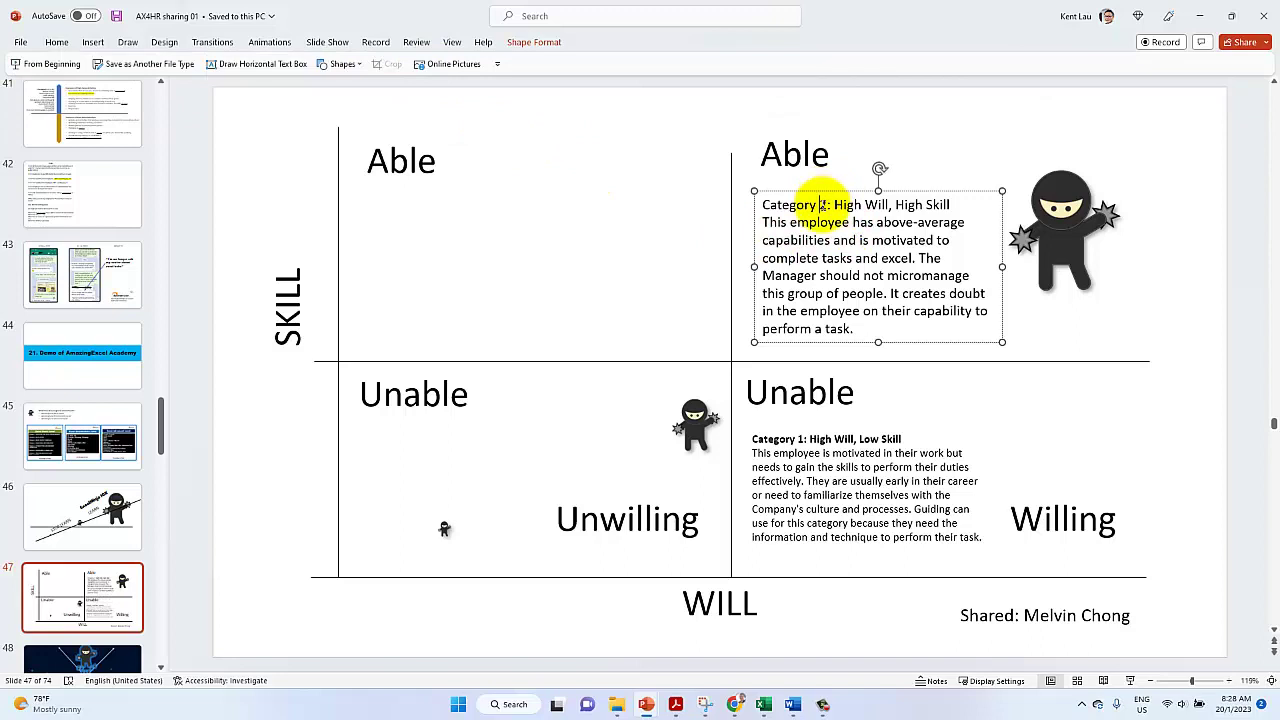
{"action": "triple_click", "coordinate": [822, 204]}
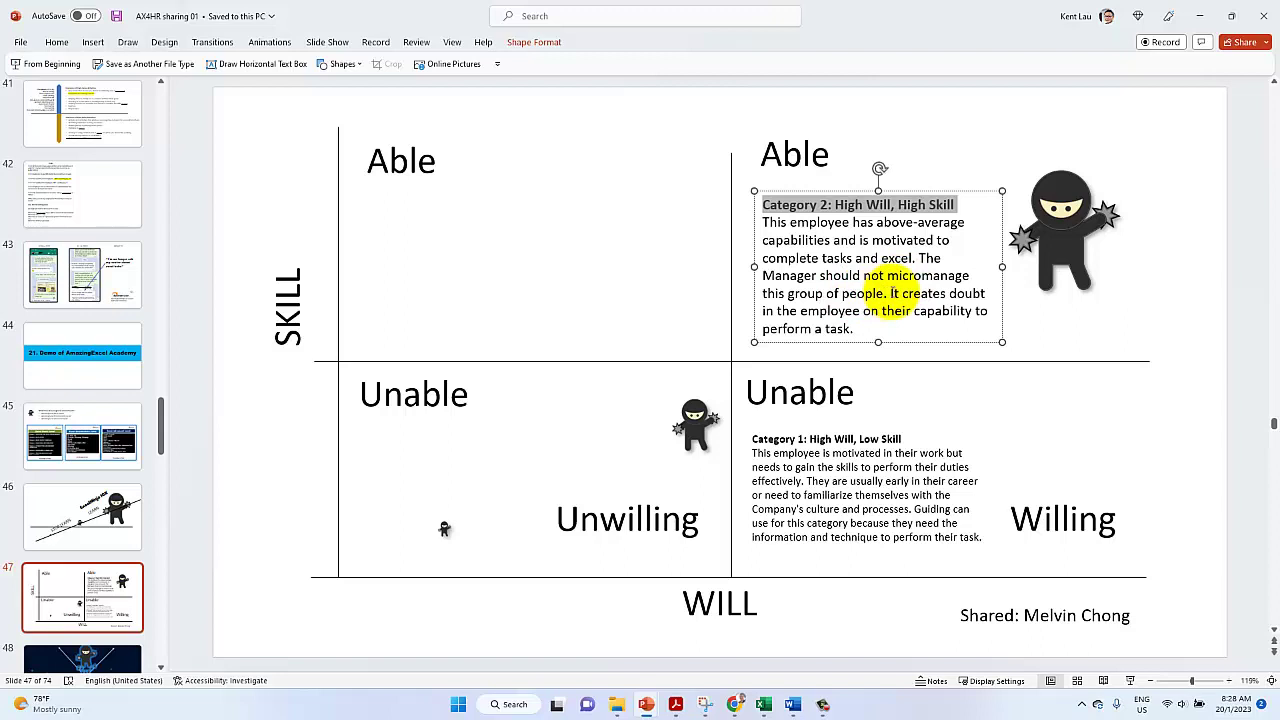
{"action": "left_click", "coordinate": [889, 293]}
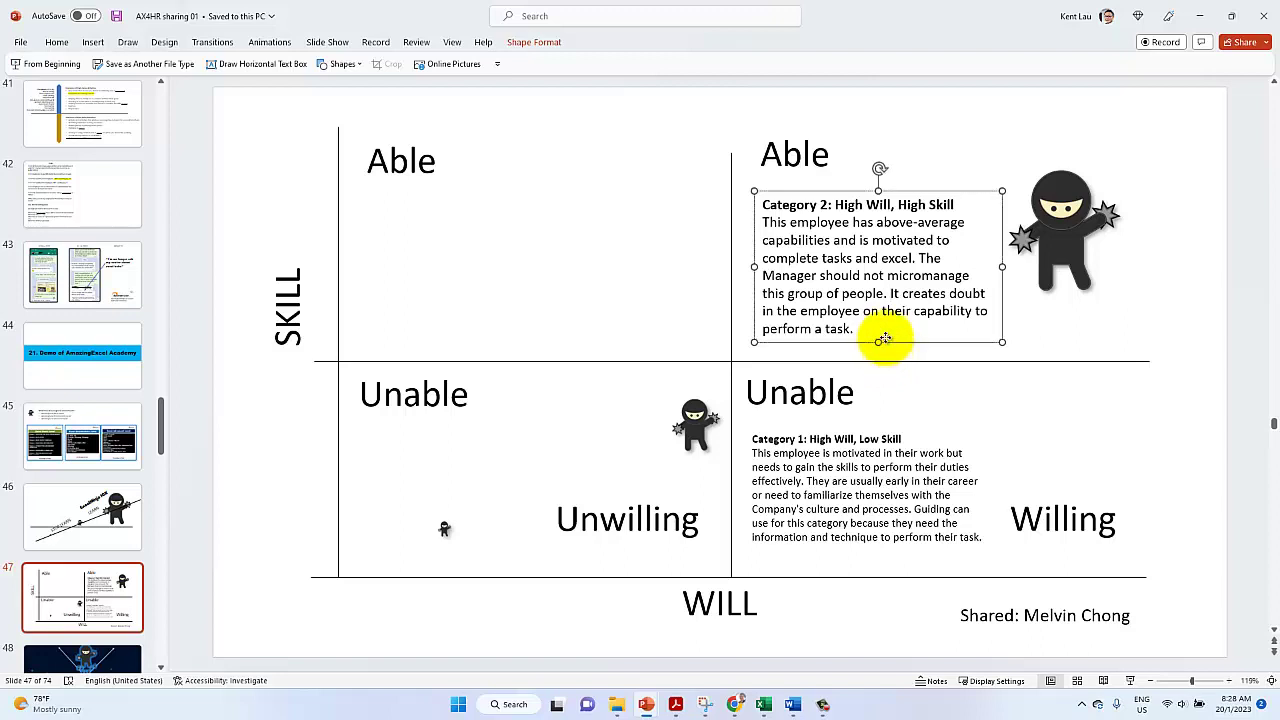
Nudge the Category 2 text box and the large ninja picture into alignment within the Able quadrant
{"action": "left_click_drag", "start_coordinate": [882, 343], "coordinate": [879, 337]}
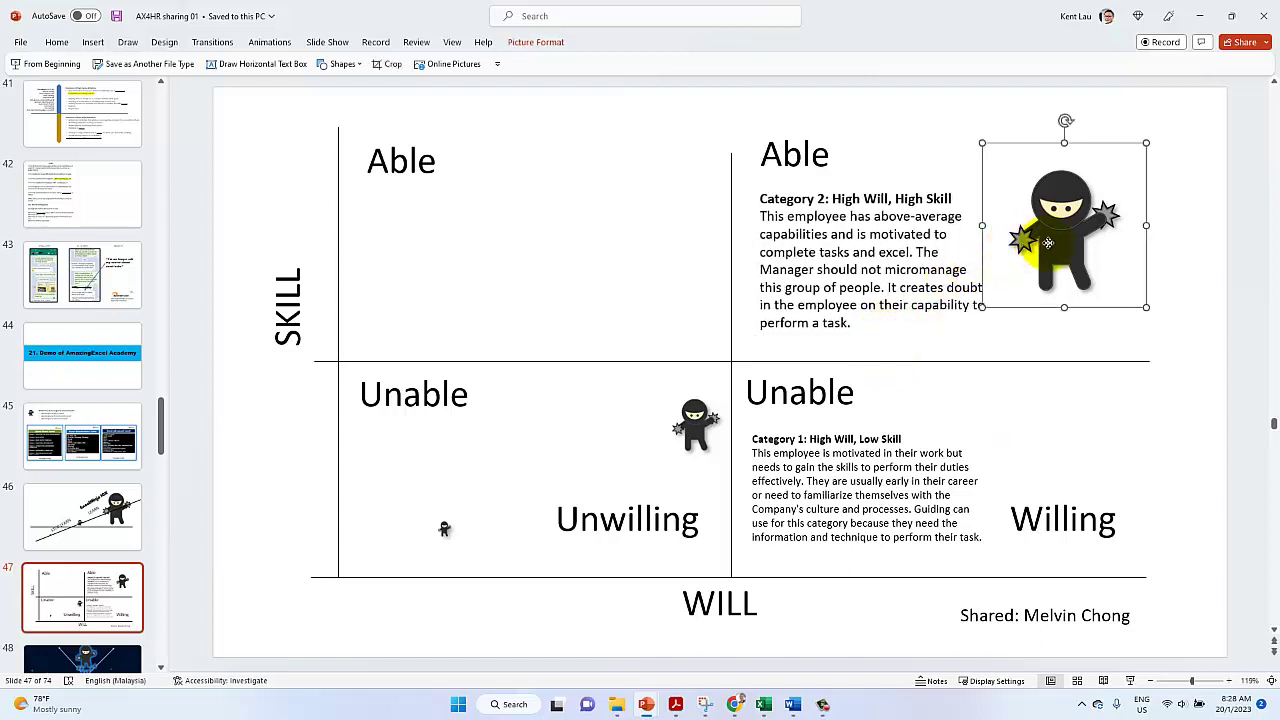
{"action": "left_click", "coordinate": [1008, 264]}
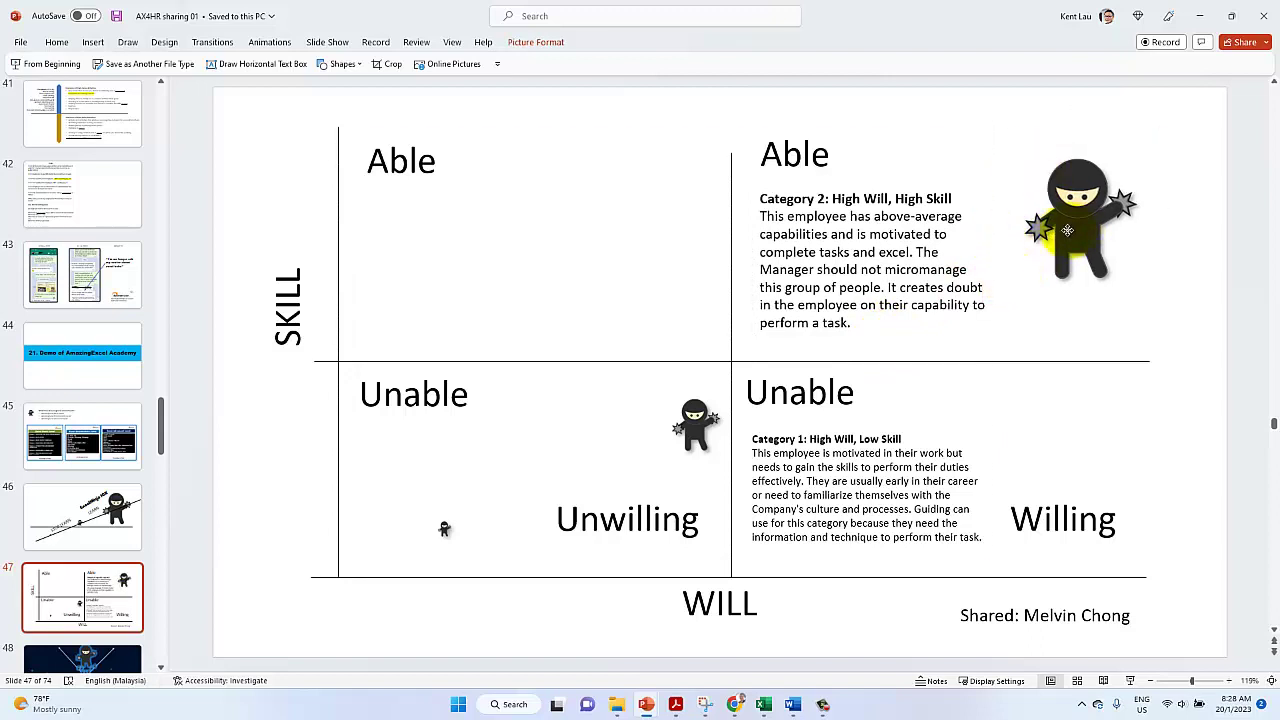
{"action": "left_click_drag", "start_coordinate": [1076, 213], "coordinate": [1067, 212]}
{"action": "left_click", "coordinate": [856, 337]}
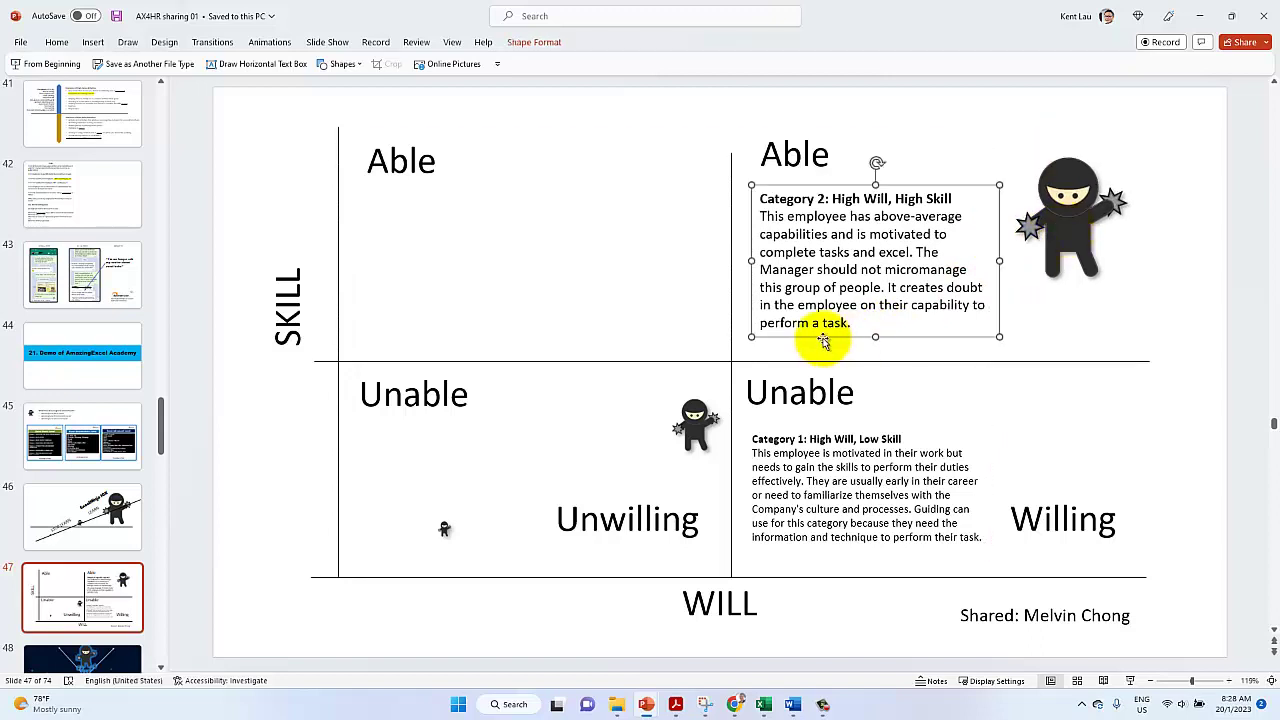
{"action": "left_click_drag", "start_coordinate": [821, 340], "coordinate": [822, 344]}
Select the Category 3: Low Skill, Low Will heading and paragraph in the LinkedIn article
{"action": "left_click", "coordinate": [735, 704]}
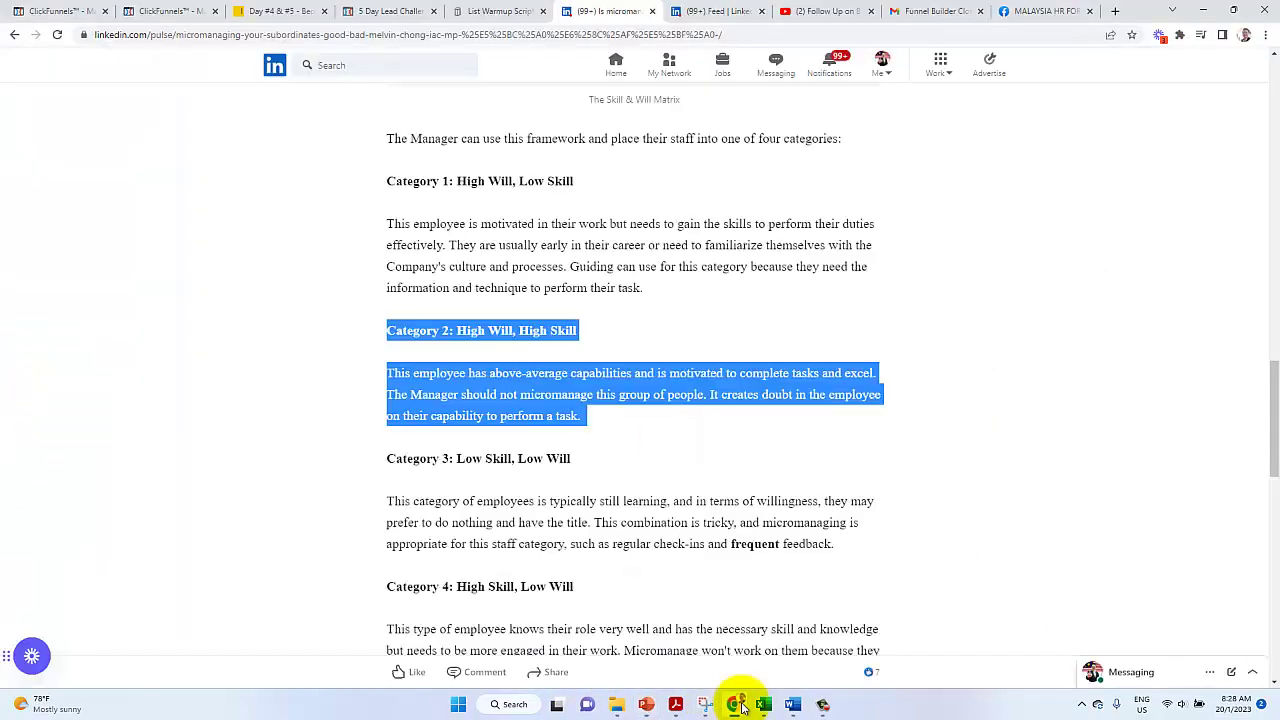
{"action": "left_click_drag", "start_coordinate": [388, 456], "coordinate": [846, 557]}
{"action": "key", "text": "ctrl+c"}
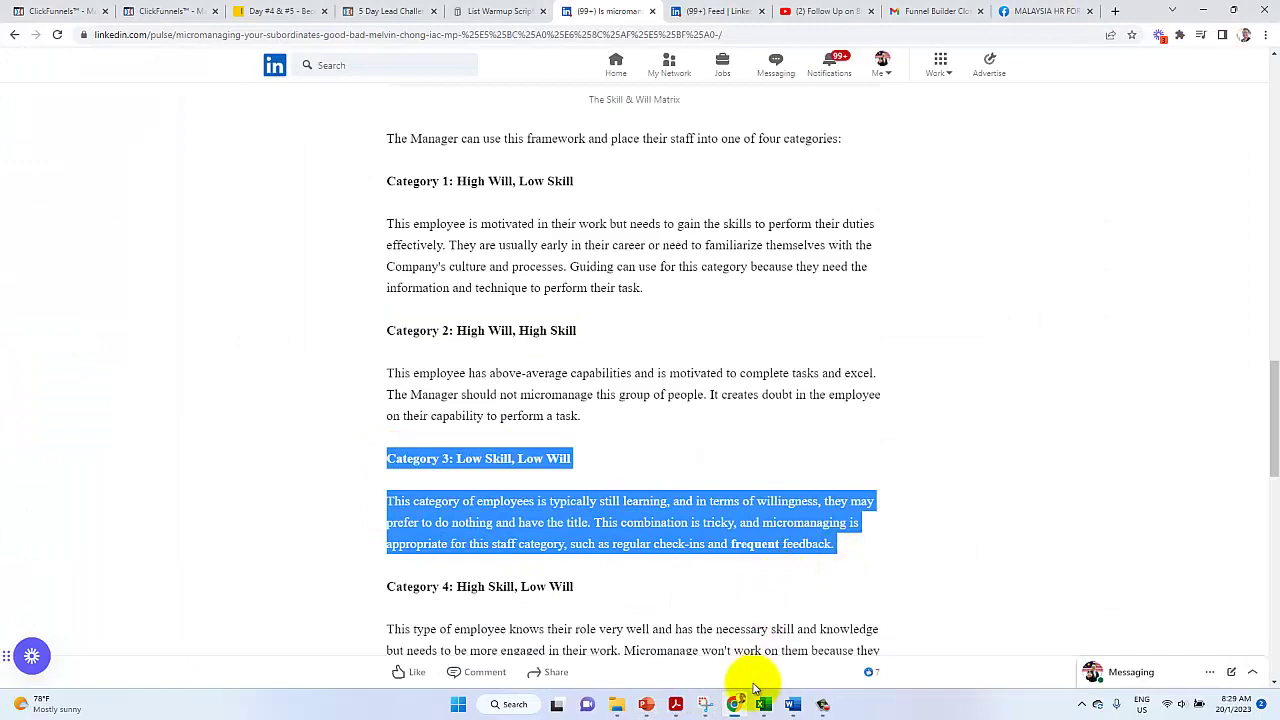
{"action": "mouse_move", "coordinate": [651, 706]}
{"action": "left_click", "coordinate": [717, 637]}
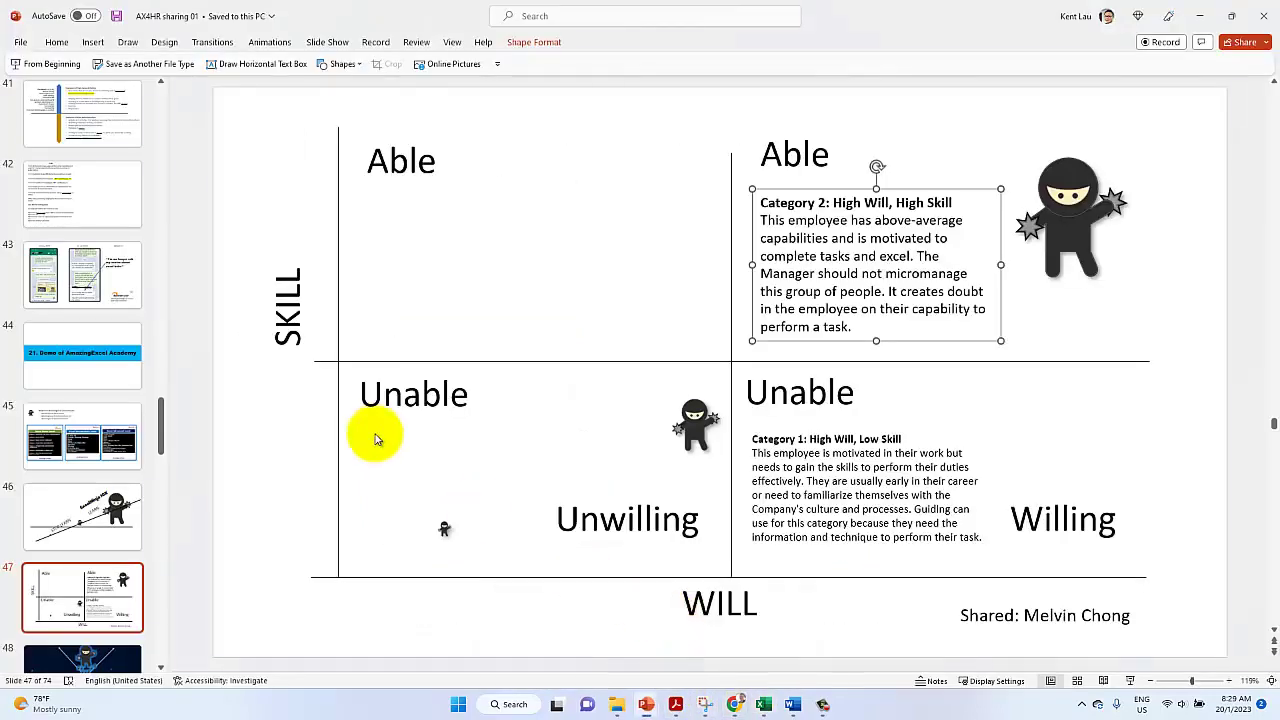
Paste the Category 3 text into the lower-left quadrant, shrink it to 12 pt, and narrow the box
{"action": "right_click", "coordinate": [282, 450]}
{"action": "left_click", "coordinate": [355, 503]}
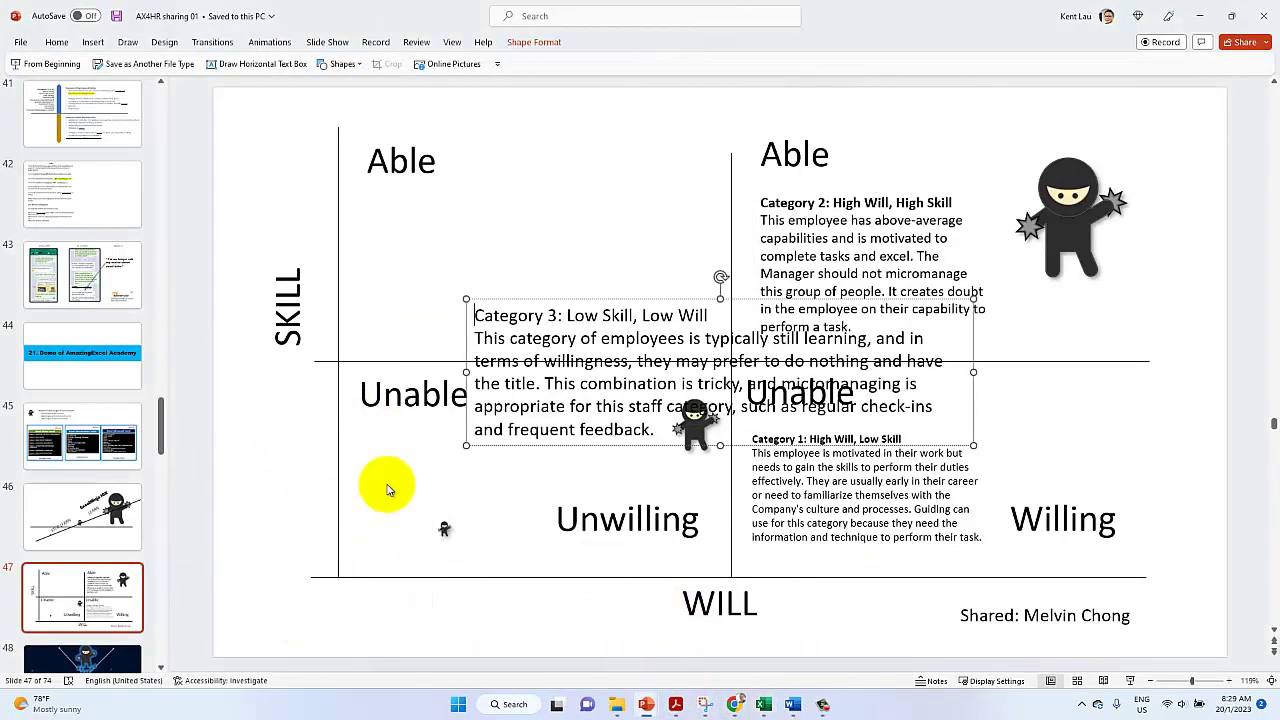
{"action": "left_click_drag", "start_coordinate": [466, 430], "coordinate": [366, 542]}
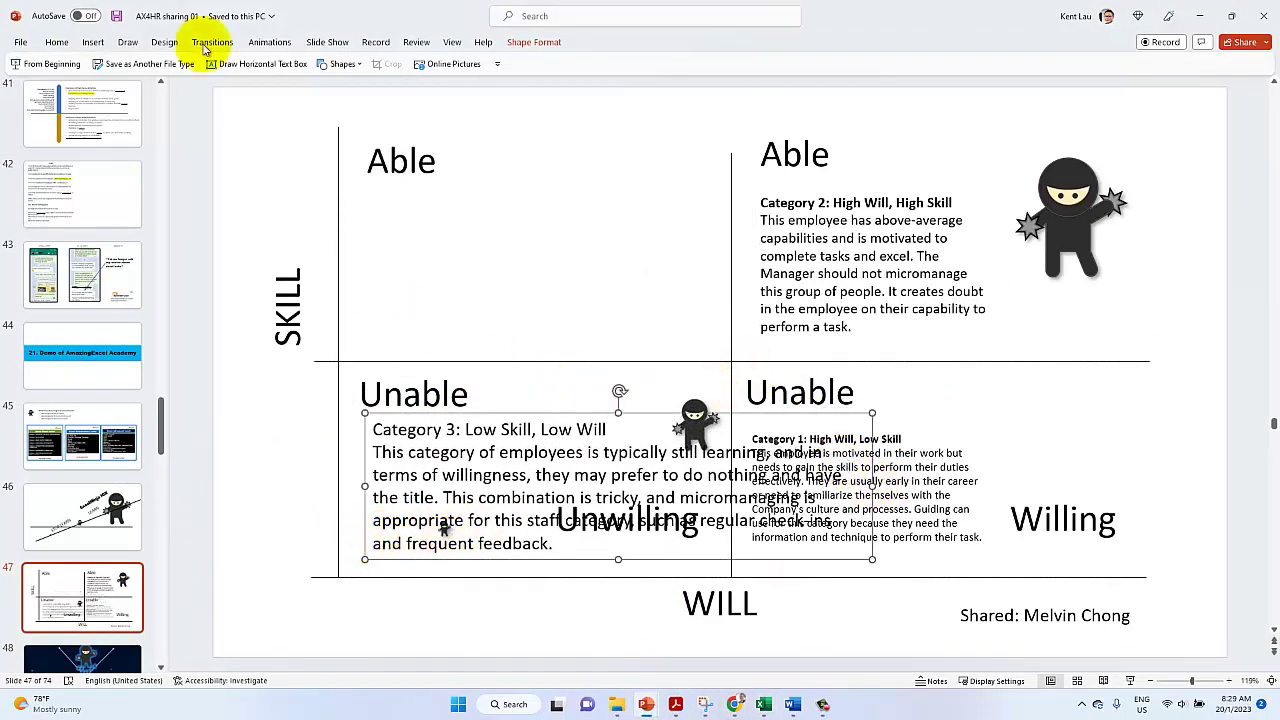
{"action": "left_click", "coordinate": [57, 42]}
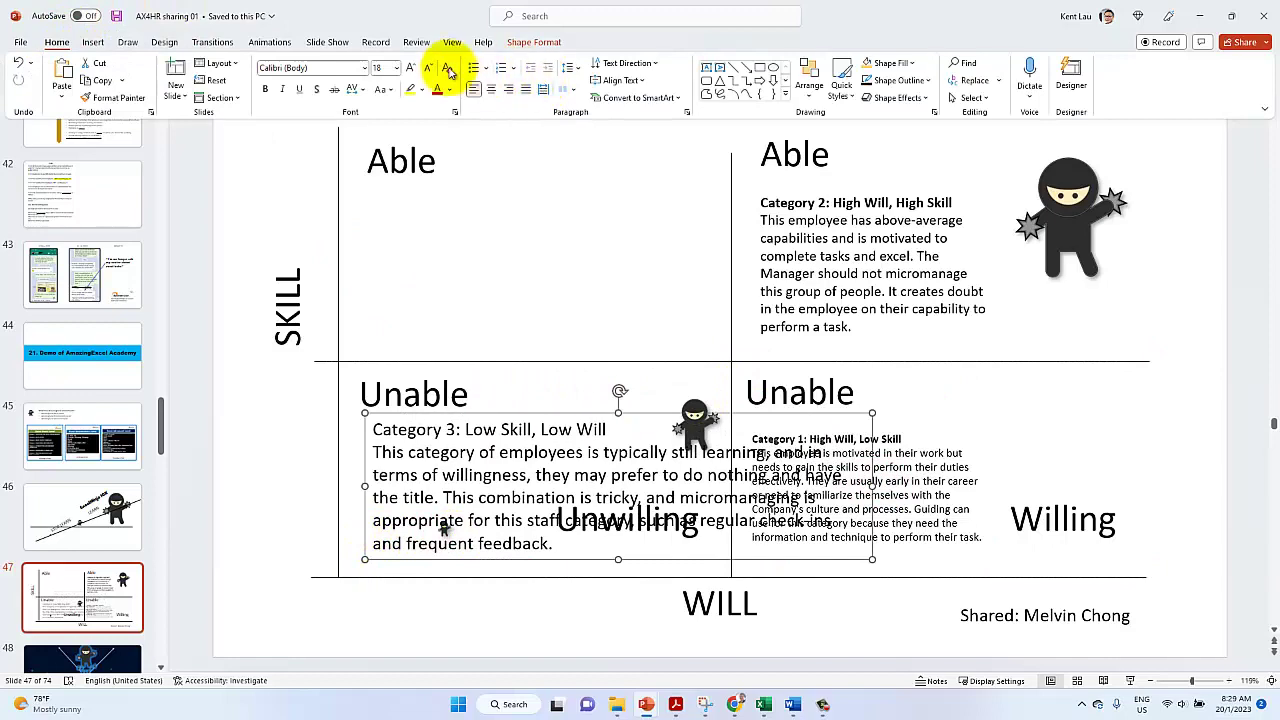
{"action": "left_click", "coordinate": [429, 70]}
{"action": "left_click", "coordinate": [429, 70]}
{"action": "left_click", "coordinate": [429, 70]}
{"action": "left_click", "coordinate": [429, 70]}
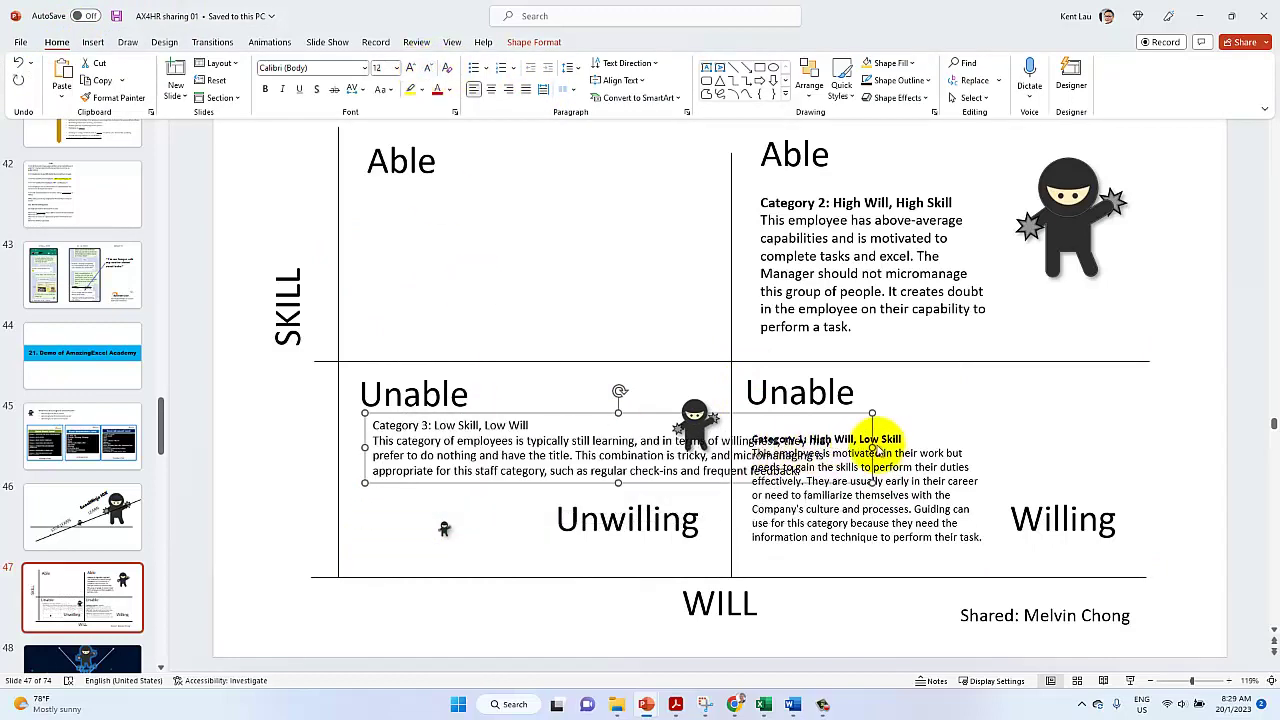
{"action": "left_click_drag", "start_coordinate": [871, 447], "coordinate": [632, 447]}
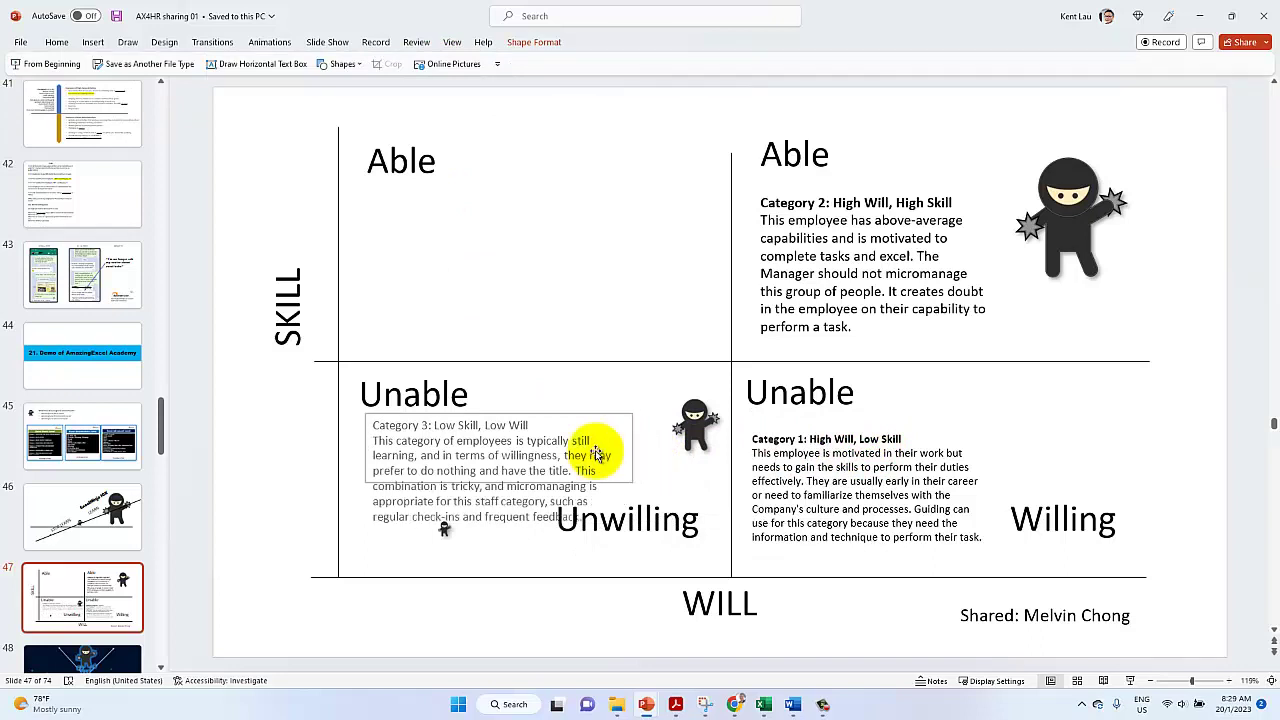
Bold the Category 3 heading and adjust the box's position in the Unable/Unwilling quadrant
{"action": "triple_click", "coordinate": [414, 427]}
{"action": "key", "text": "ctrl+b"}
{"action": "left_click", "coordinate": [363, 452]}
{"action": "left_click_drag", "start_coordinate": [363, 452], "coordinate": [360, 467]}
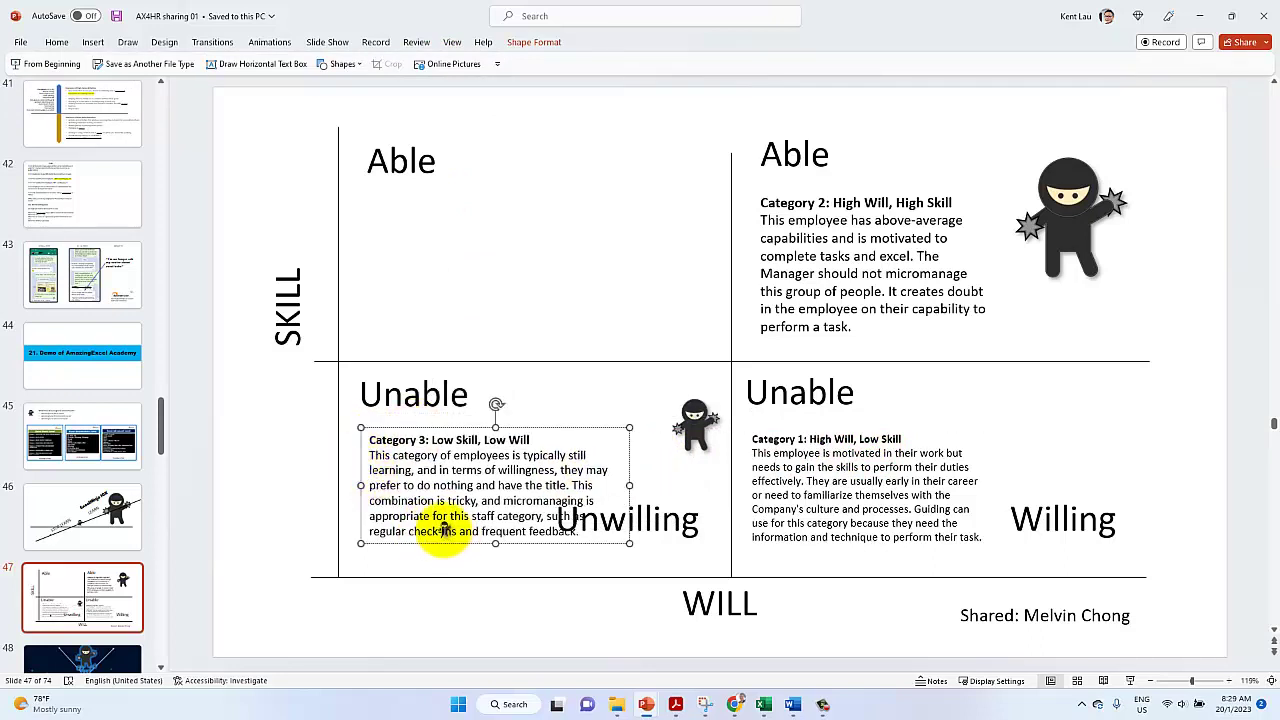
{"action": "left_click_drag", "start_coordinate": [443, 540], "coordinate": [477, 584]}
{"action": "left_click", "coordinate": [444, 530]}
{"action": "left_click", "coordinate": [415, 490]}
Shift the Category 3 text box and the Unwilling label slightly lower
{"action": "left_click_drag", "start_coordinate": [400, 514], "coordinate": [392, 535]}
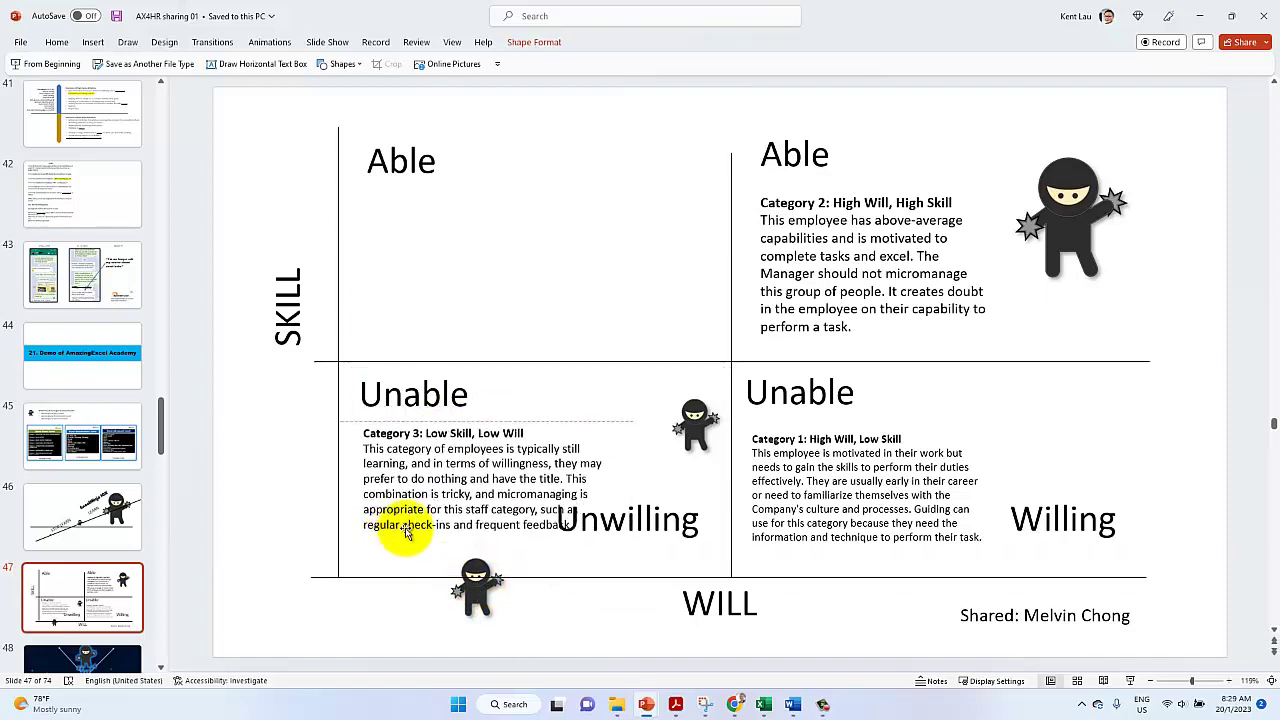
{"action": "left_click", "coordinate": [637, 530]}
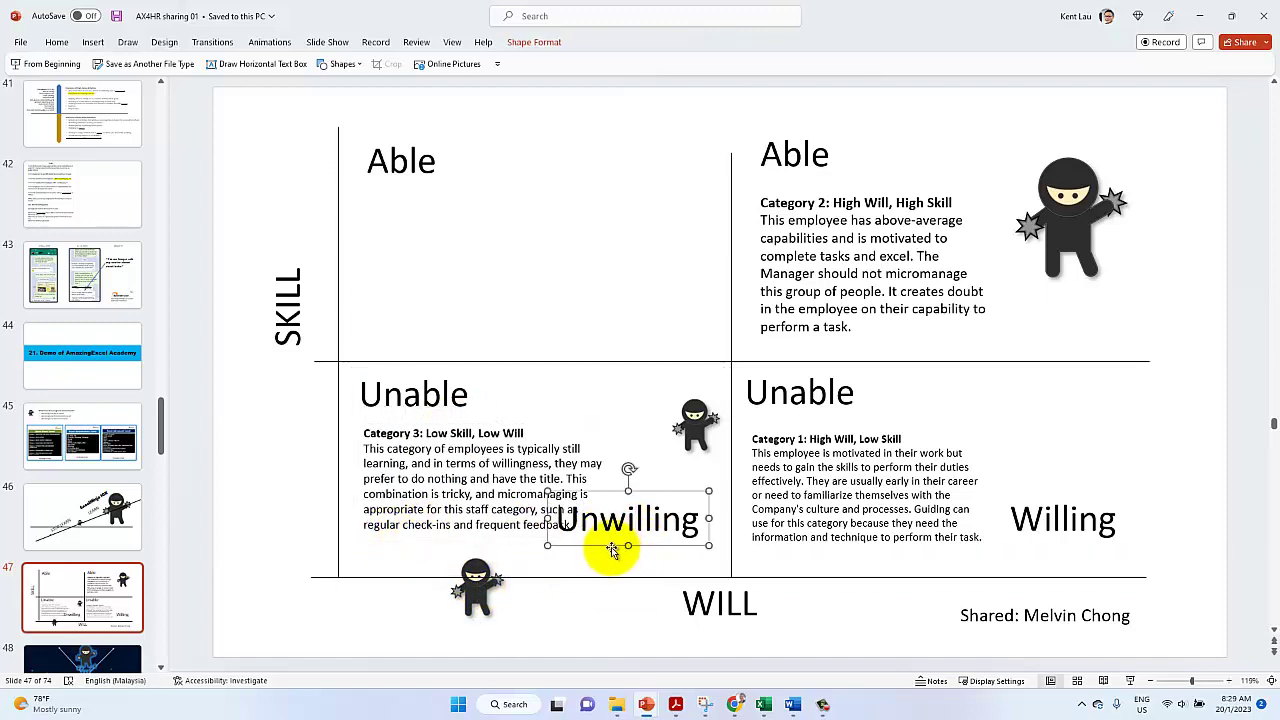
{"action": "left_click_drag", "start_coordinate": [612, 546], "coordinate": [618, 558]}
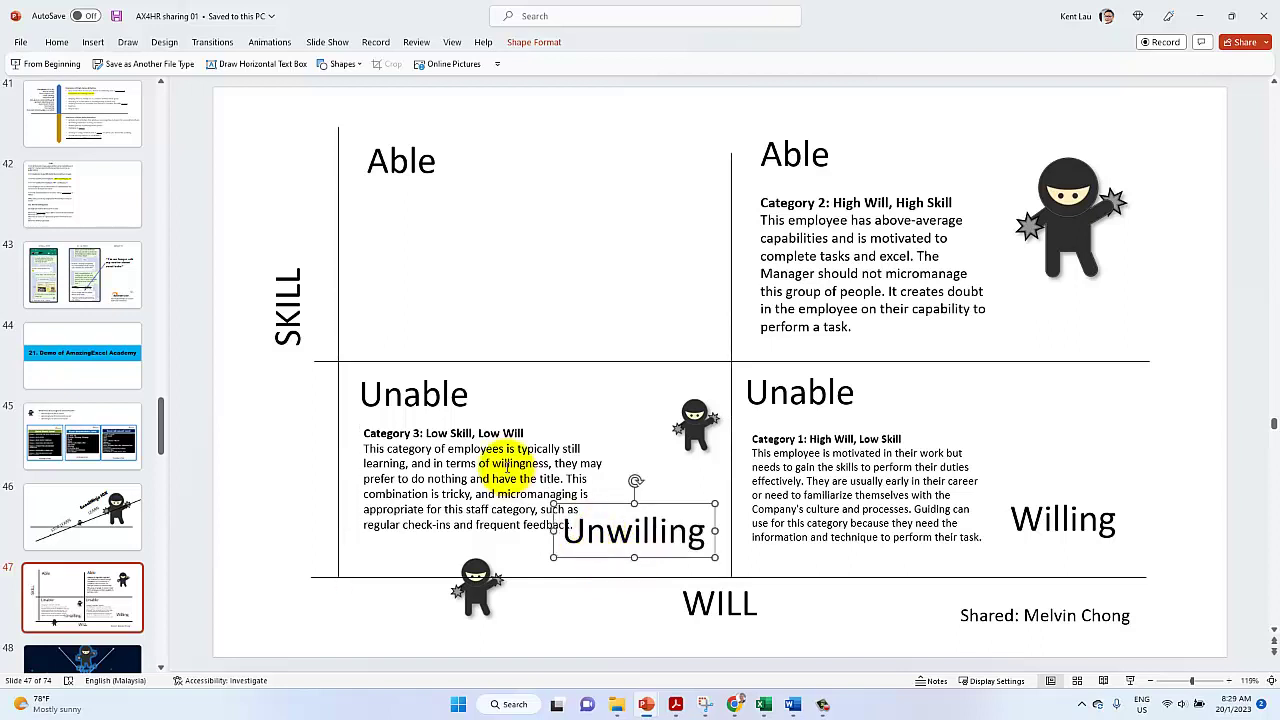
Underline 'prefer to do nothing' and bold 'regular check-ins' and 'frequent feedback' in Category 3
{"action": "left_click_drag", "start_coordinate": [468, 480], "coordinate": [397, 481]}
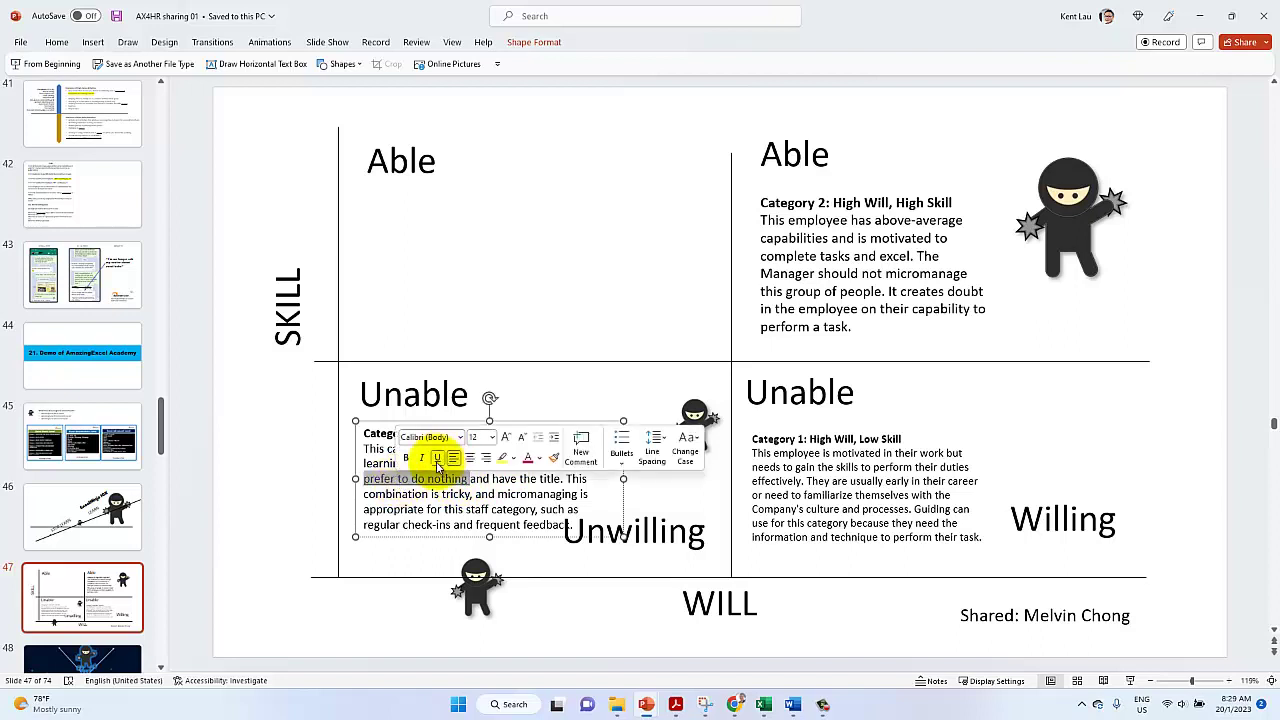
{"action": "left_click", "coordinate": [437, 459]}
{"action": "left_click", "coordinate": [476, 493]}
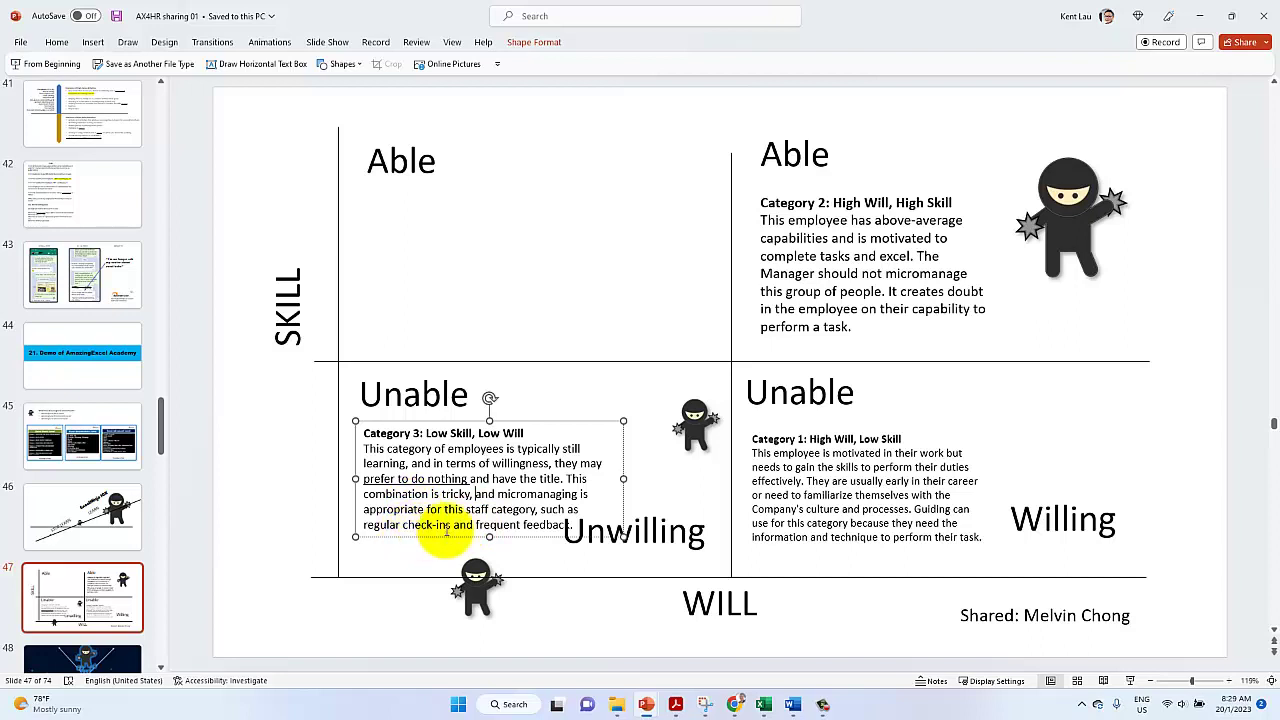
{"action": "left_click_drag", "start_coordinate": [451, 526], "coordinate": [331, 526]}
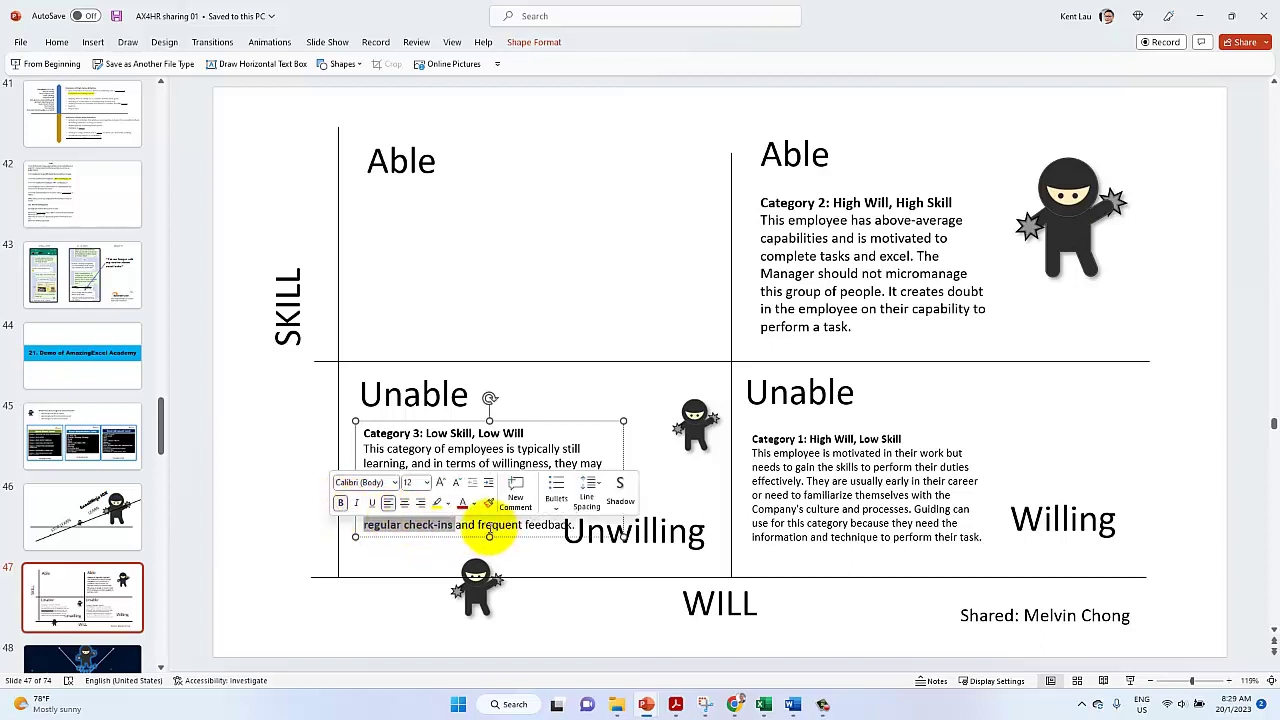
{"action": "key", "text": "ctrl+b"}
{"action": "left_click_drag", "start_coordinate": [489, 527], "coordinate": [575, 525]}
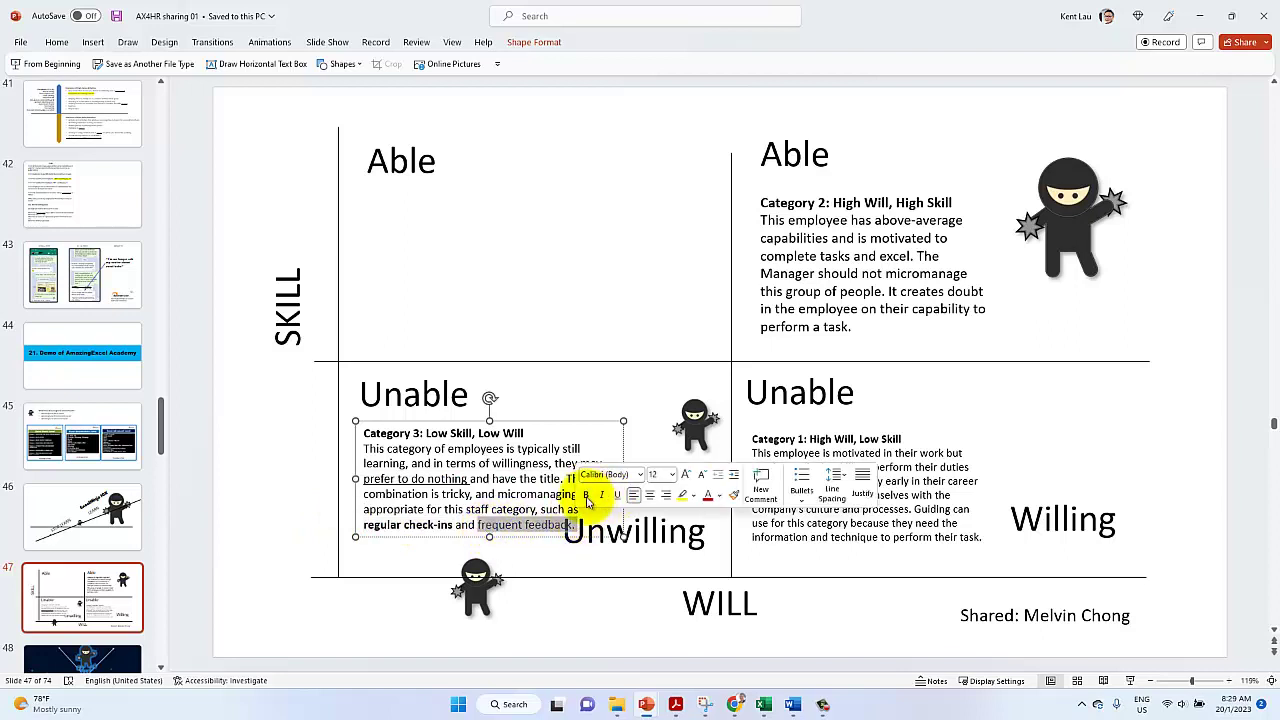
{"action": "left_click", "coordinate": [586, 494]}
Fine-tune the positions of the Category 3 text box and the Unwilling label
{"action": "left_click_drag", "start_coordinate": [508, 533], "coordinate": [514, 538]}
{"action": "left_click", "coordinate": [665, 545]}
{"action": "left_click_drag", "start_coordinate": [661, 556], "coordinate": [664, 552]}
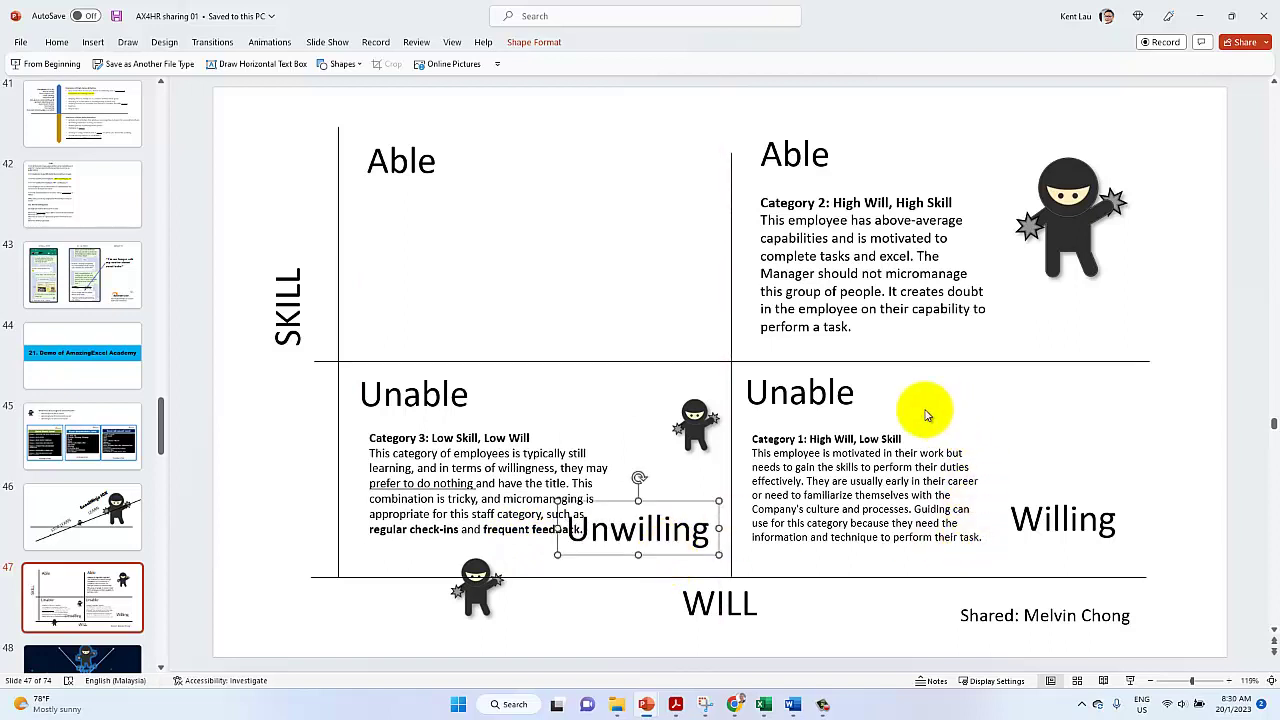
Start 'They are usually early…' on a new line after 'effectively.' and raise the Category 1 box slightly
{"action": "left_click", "coordinate": [766, 494]}
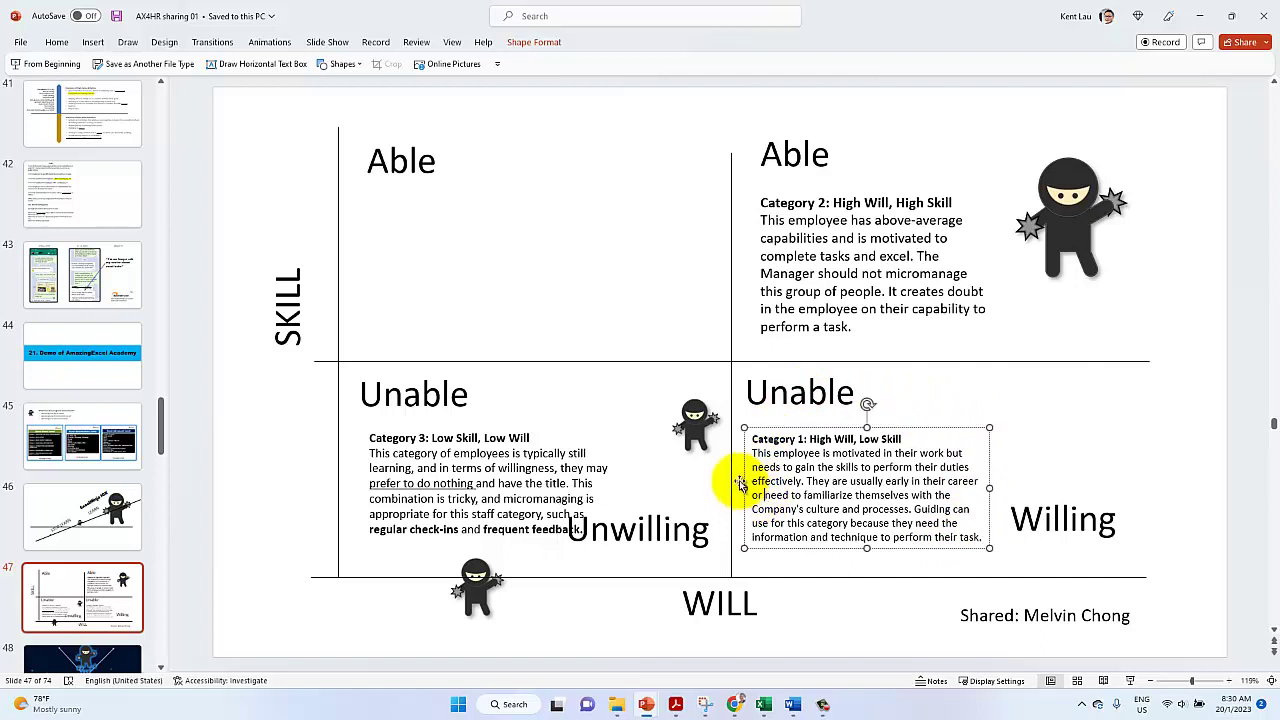
{"action": "left_click_drag", "start_coordinate": [749, 468], "coordinate": [908, 493]}
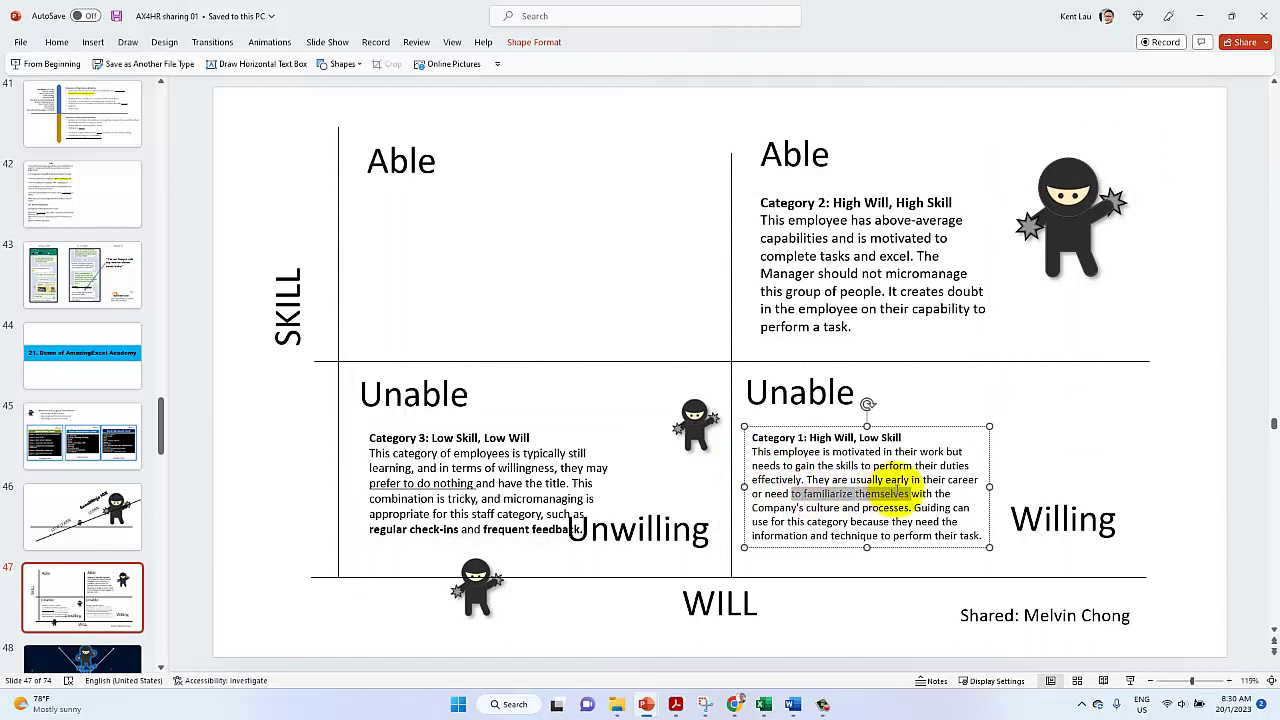
{"action": "left_click", "coordinate": [806, 494]}
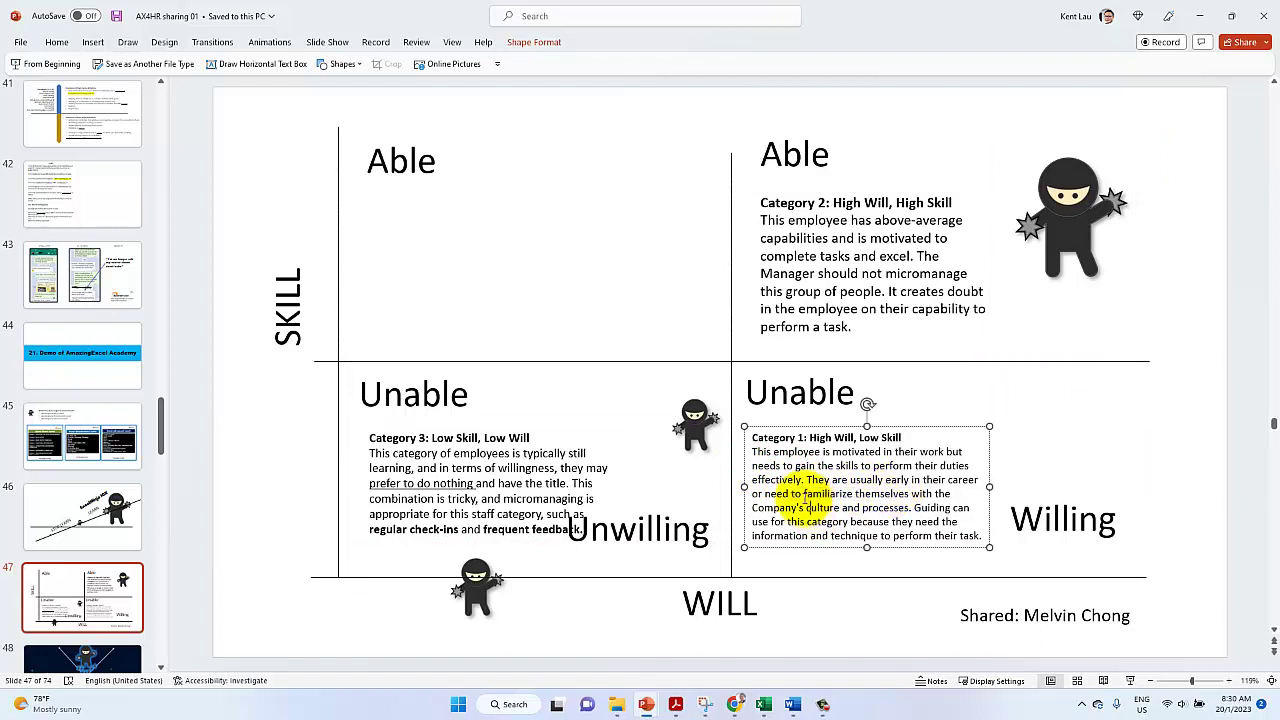
{"action": "left_click", "coordinate": [806, 480]}
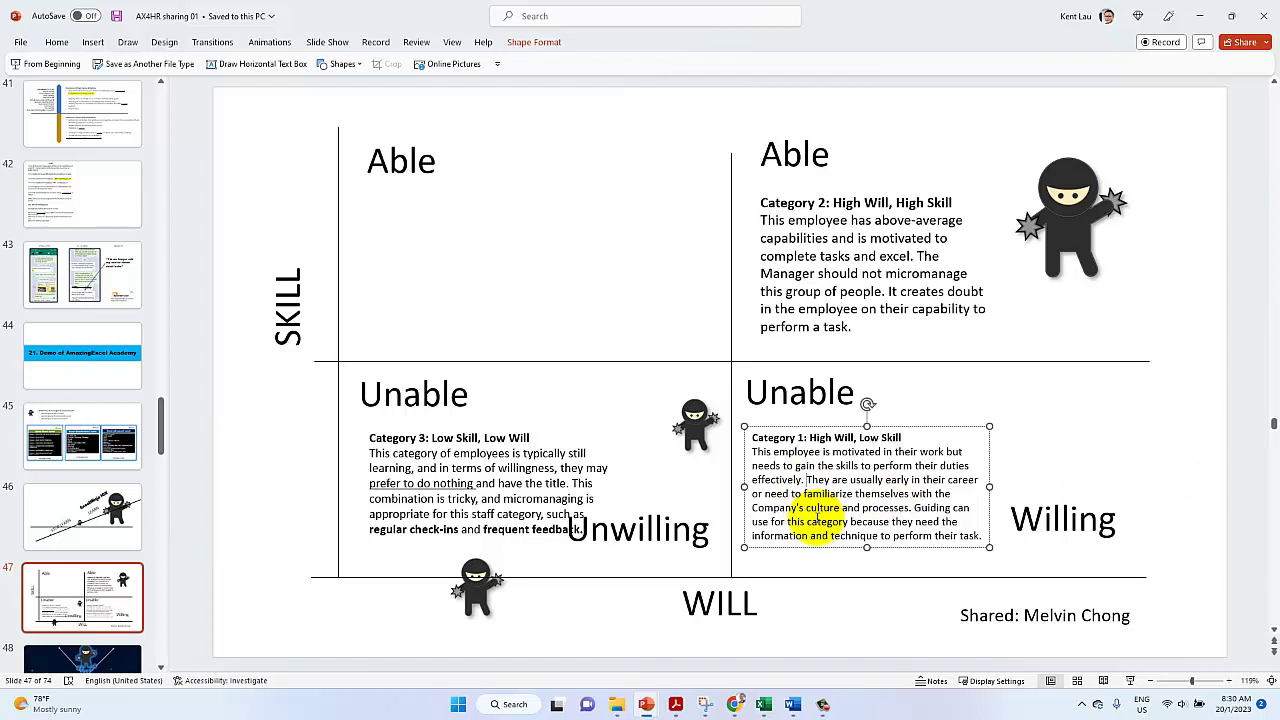
{"action": "key", "text": "Return"}
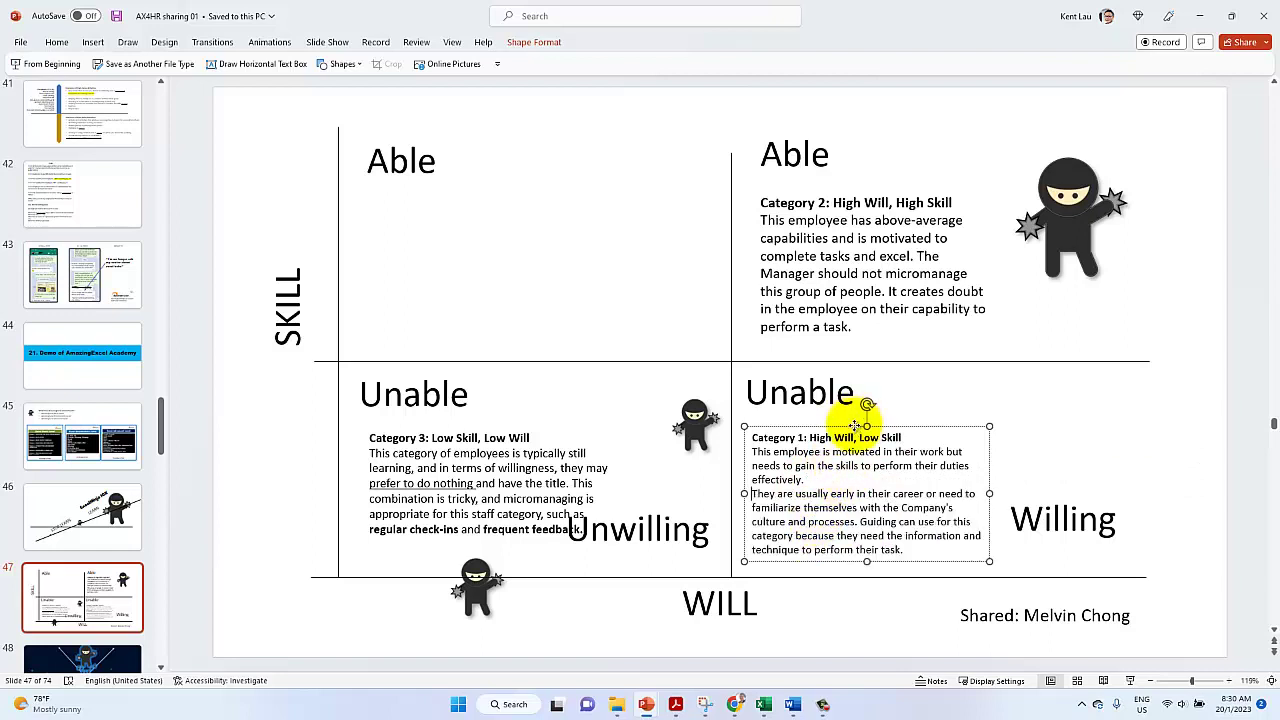
{"action": "left_click_drag", "start_coordinate": [855, 425], "coordinate": [857, 420]}
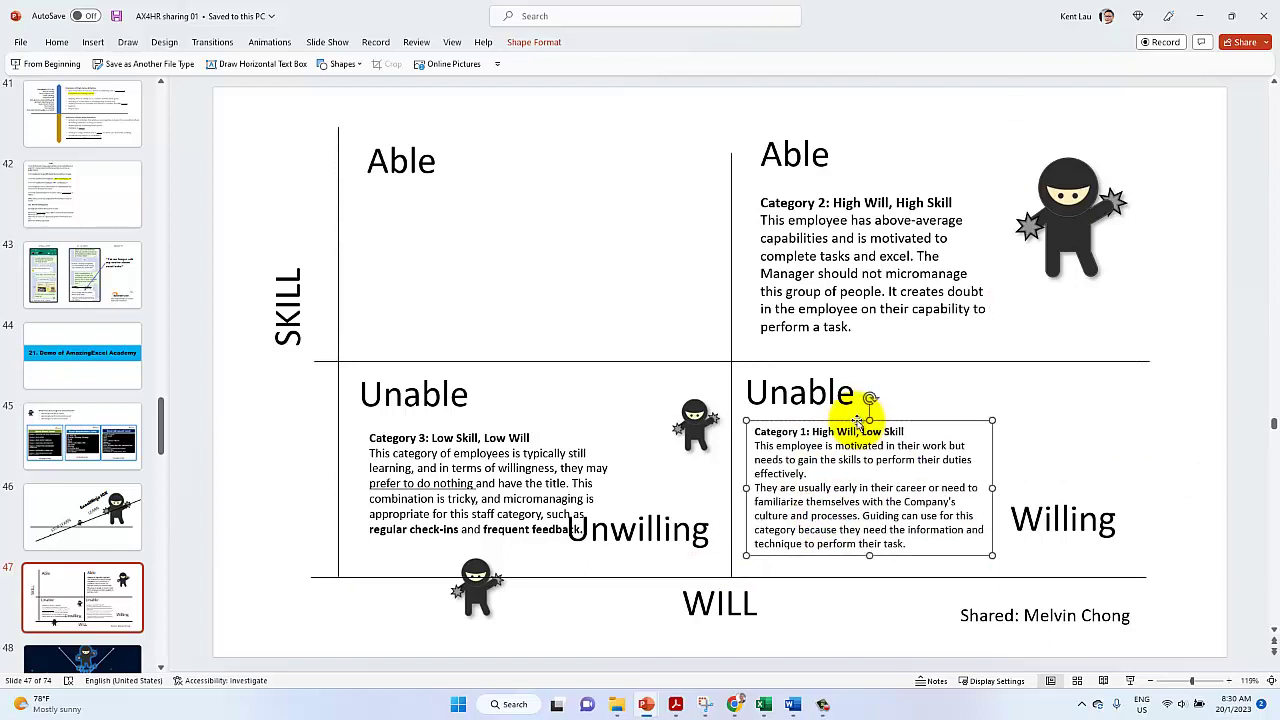
{"action": "double_click", "coordinate": [772, 515]}
{"action": "left_click", "coordinate": [772, 515]}
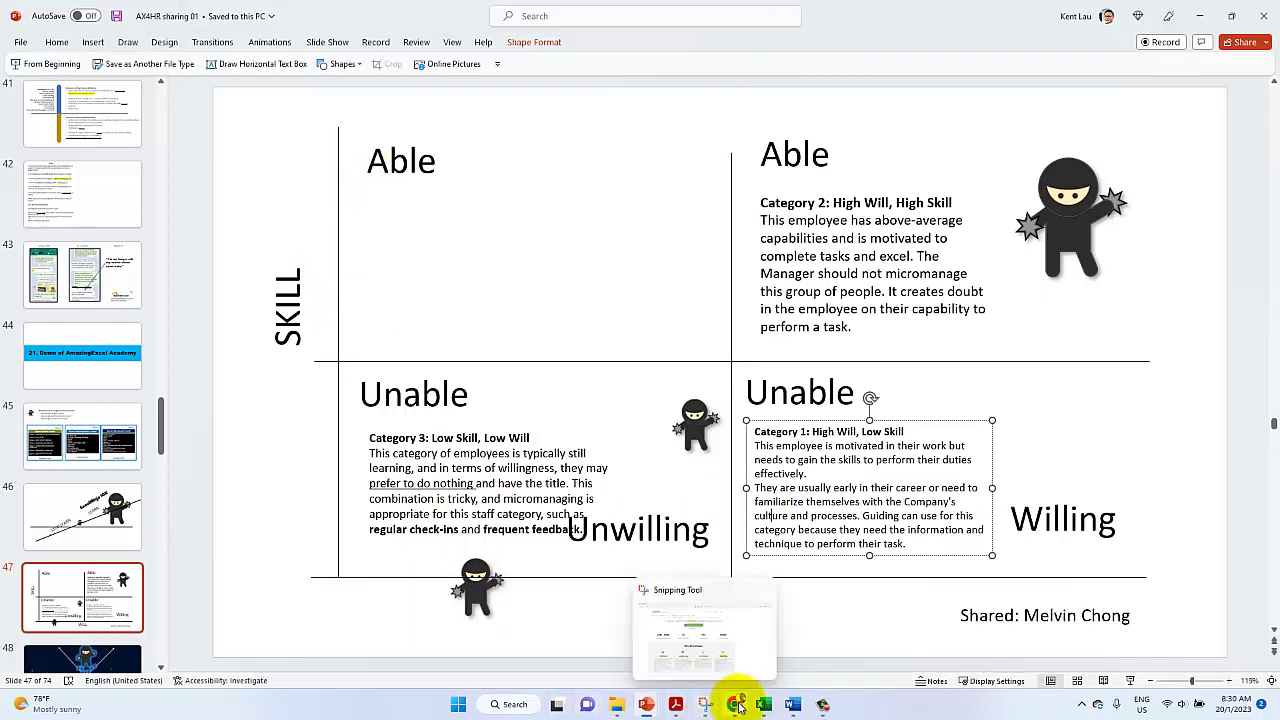
Scroll through the Skill & Will Matrix article, then return to the AX4HR presentation
{"action": "left_click", "coordinate": [648, 600]}
{"action": "scroll", "coordinate": [530, 530], "scroll_direction": "up", "scroll_amount": 6}
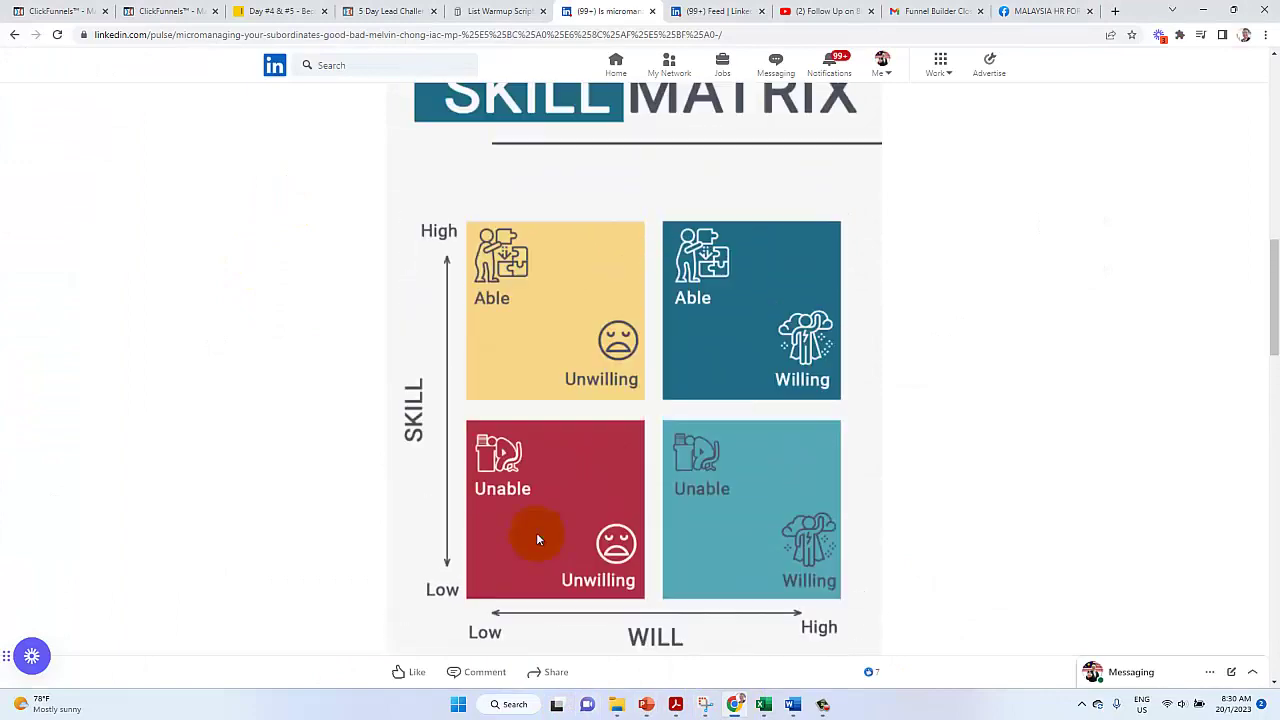
{"action": "scroll", "coordinate": [592, 465], "scroll_direction": "down", "scroll_amount": 4}
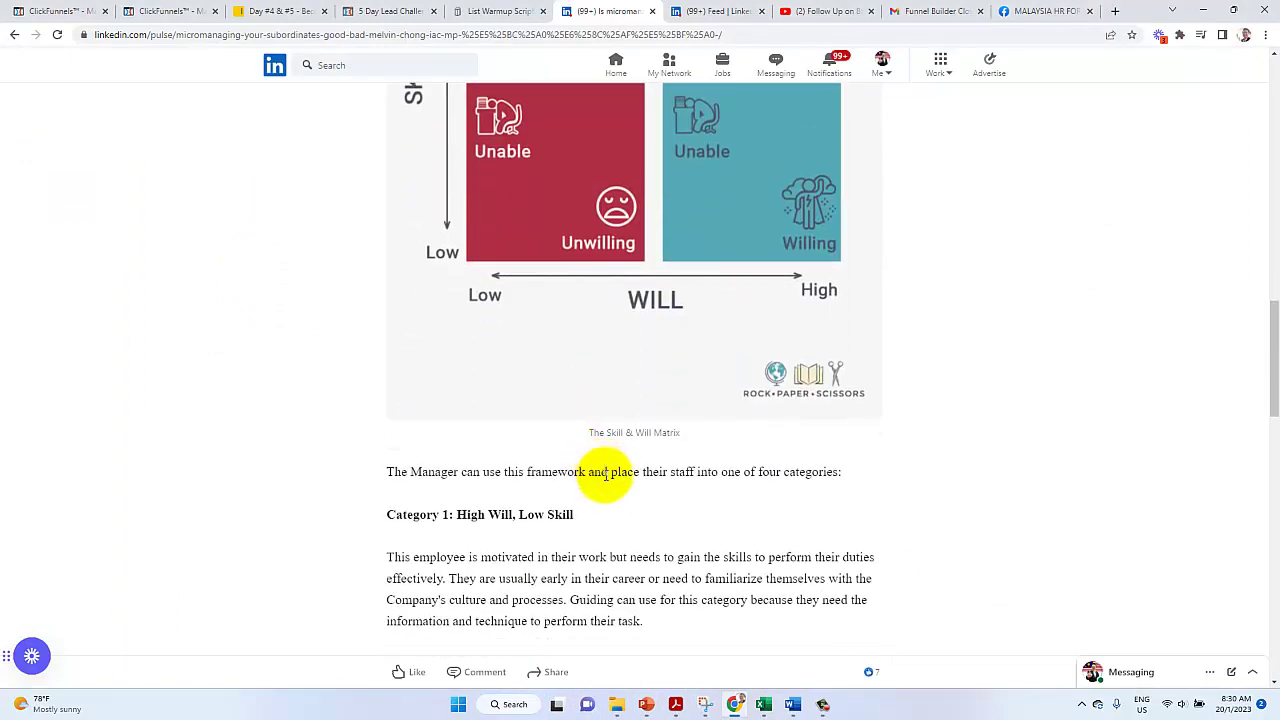
{"action": "scroll", "coordinate": [503, 403], "scroll_direction": "up", "scroll_amount": 1}
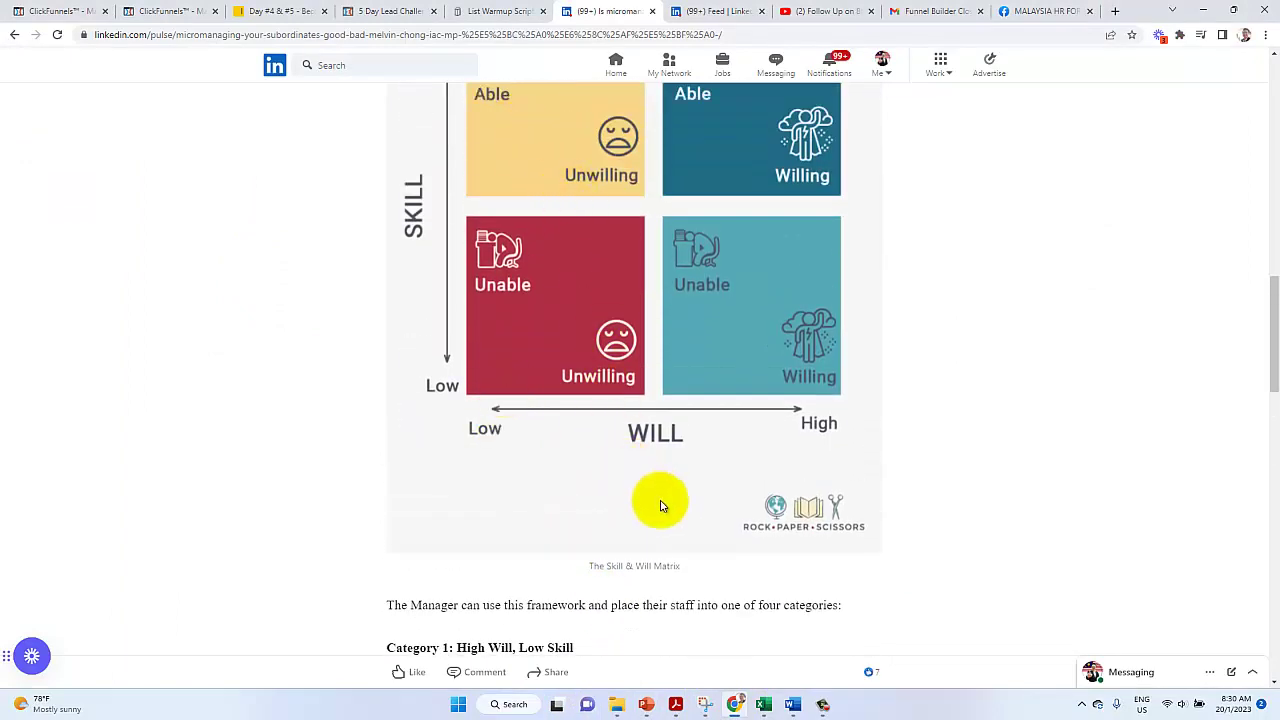
{"action": "mouse_move", "coordinate": [650, 708]}
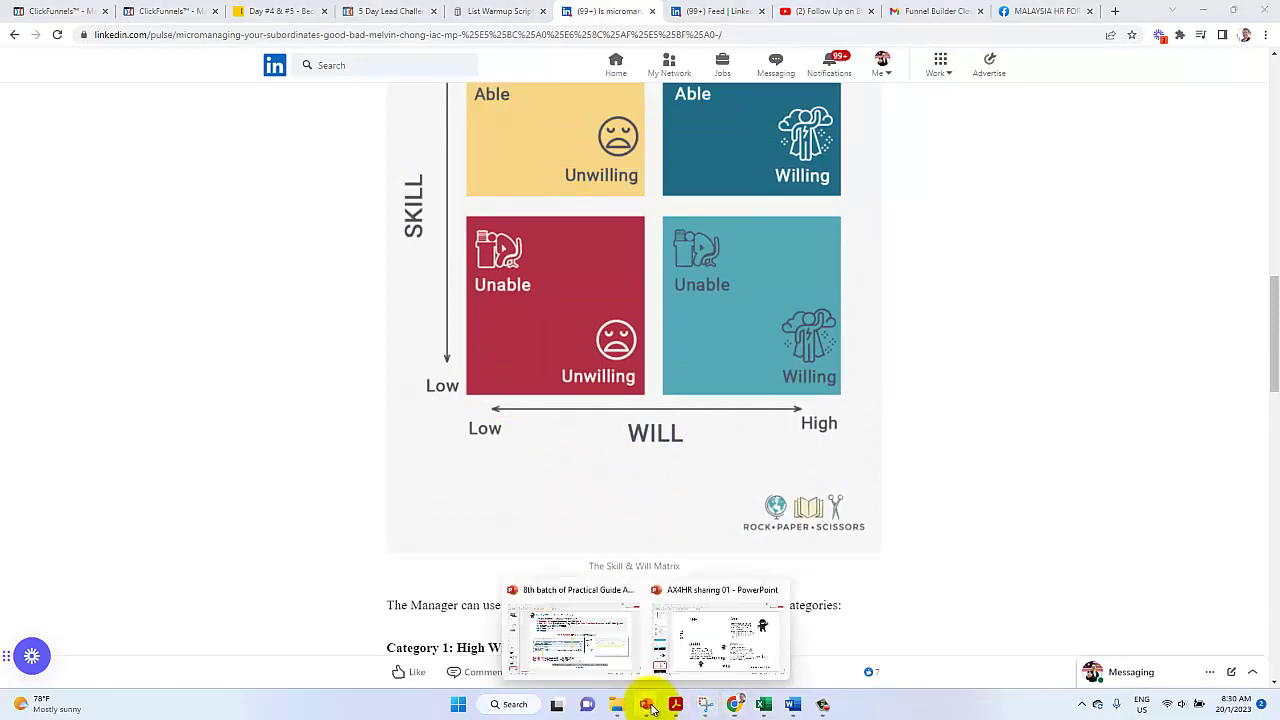
{"action": "left_click", "coordinate": [702, 630]}
Duplicate the bottom Unwilling label into the upper-left quadrant below the Able label
{"action": "left_click", "coordinate": [398, 160]}
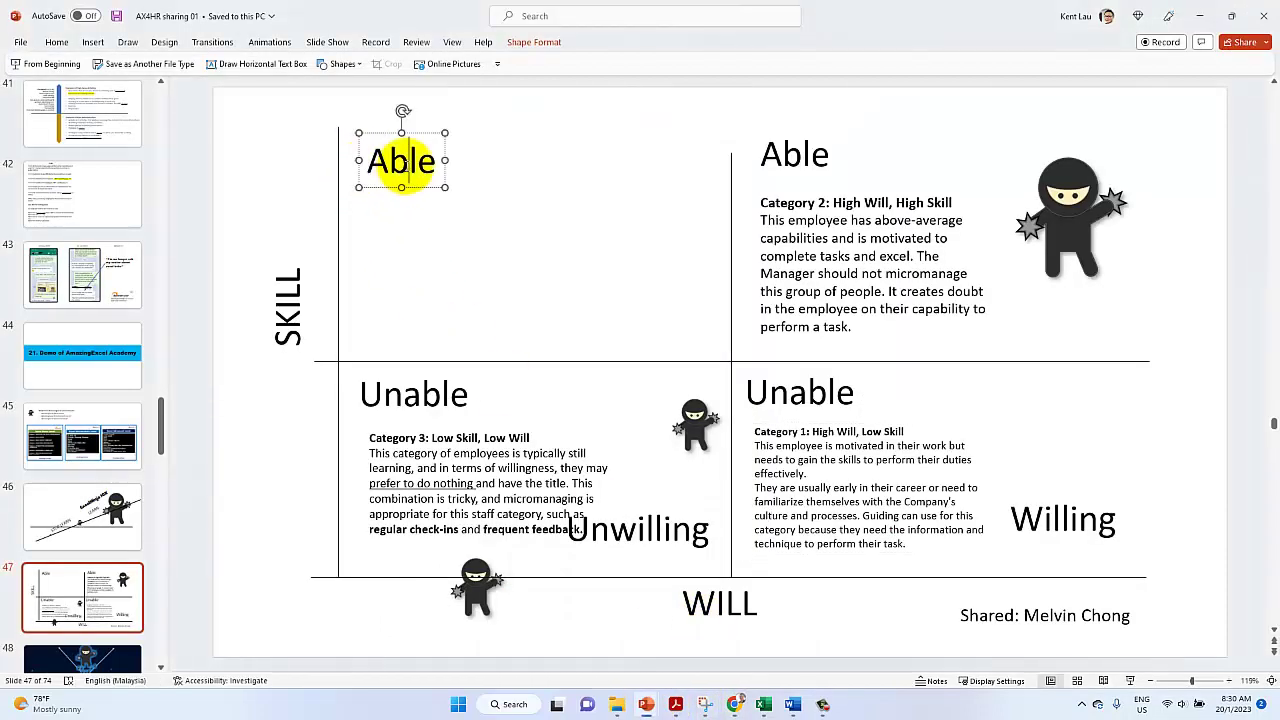
{"action": "left_click", "coordinate": [588, 538]}
{"action": "left_click", "coordinate": [651, 546]}
{"action": "left_click_drag", "start_coordinate": [650, 558], "coordinate": [662, 356]}
{"action": "left_click", "coordinate": [398, 187]}
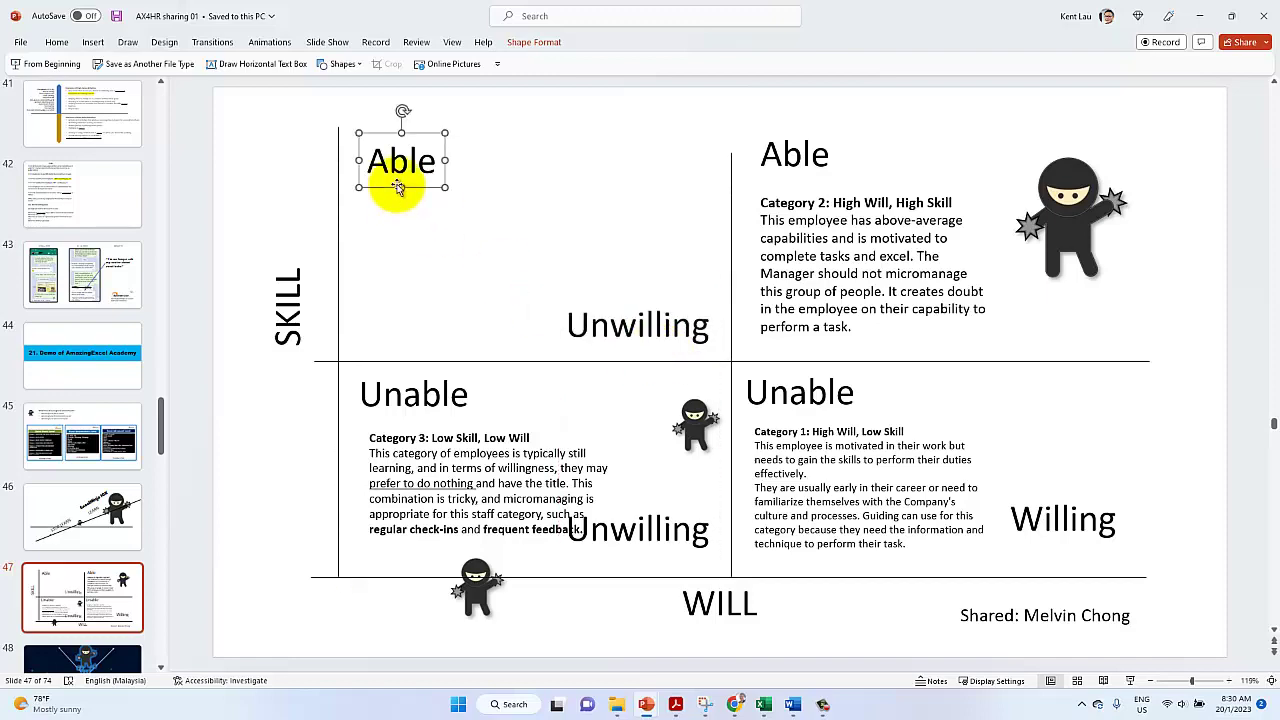
{"action": "left_click", "coordinate": [736, 705]}
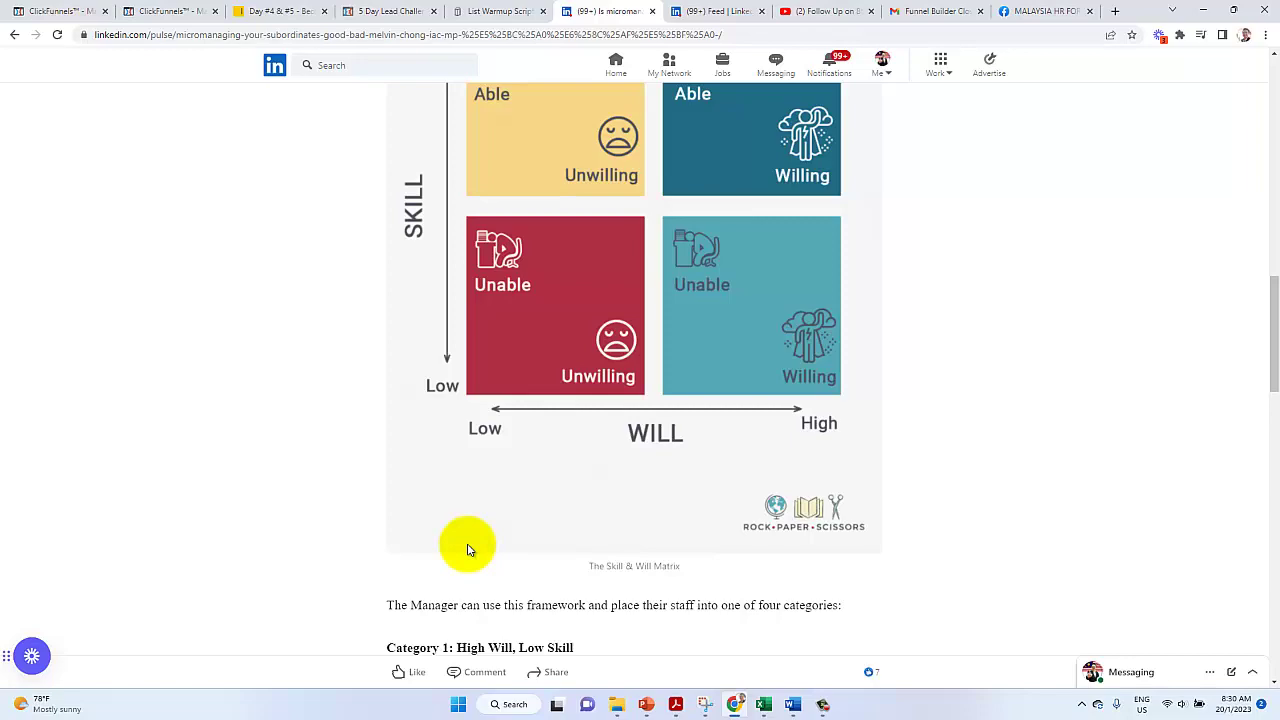
Select the Category 4: High Skill, Low Will text through the article's closing purpose paragraph
{"action": "scroll", "coordinate": [467, 549], "scroll_direction": "down", "scroll_amount": 8}
{"action": "left_click_drag", "start_coordinate": [460, 543], "coordinate": [620, 483]}
{"action": "key", "text": "ctrl+c"}
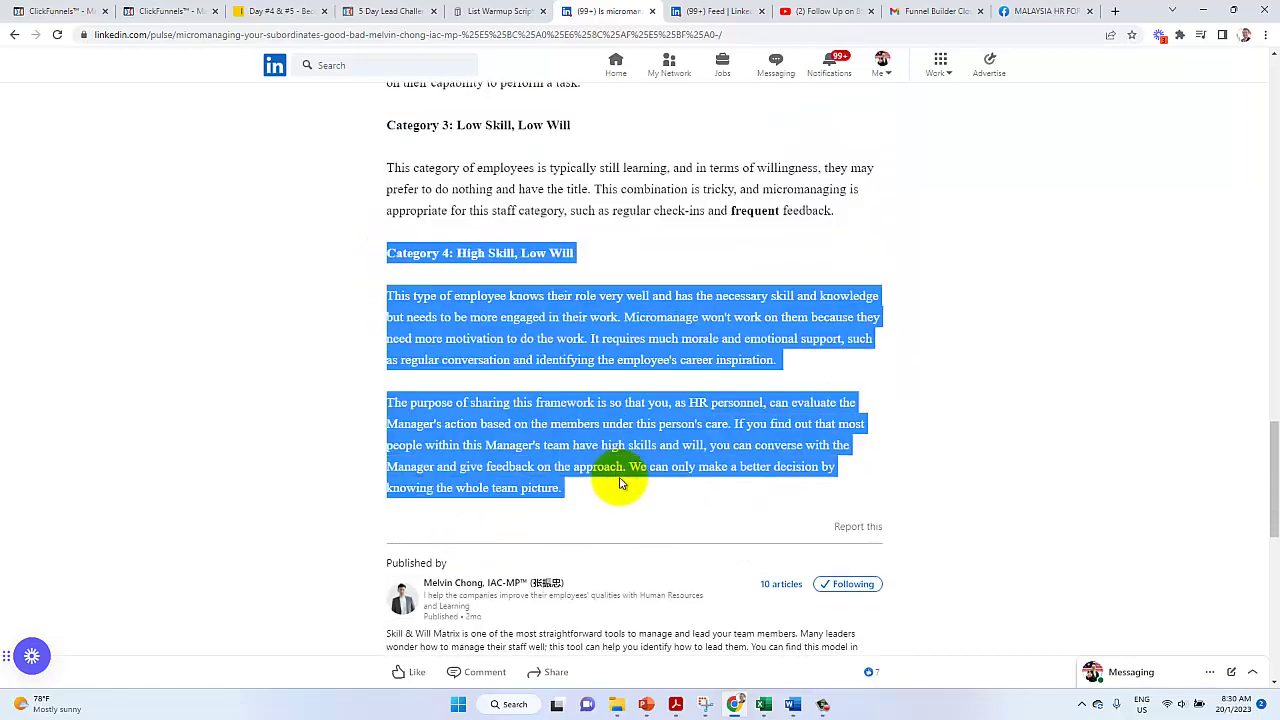
{"action": "left_click", "coordinate": [646, 704]}
Paste the Category 4 text as plain text on slide 47 and shrink it below 16 pt
{"action": "left_click", "coordinate": [693, 645]}
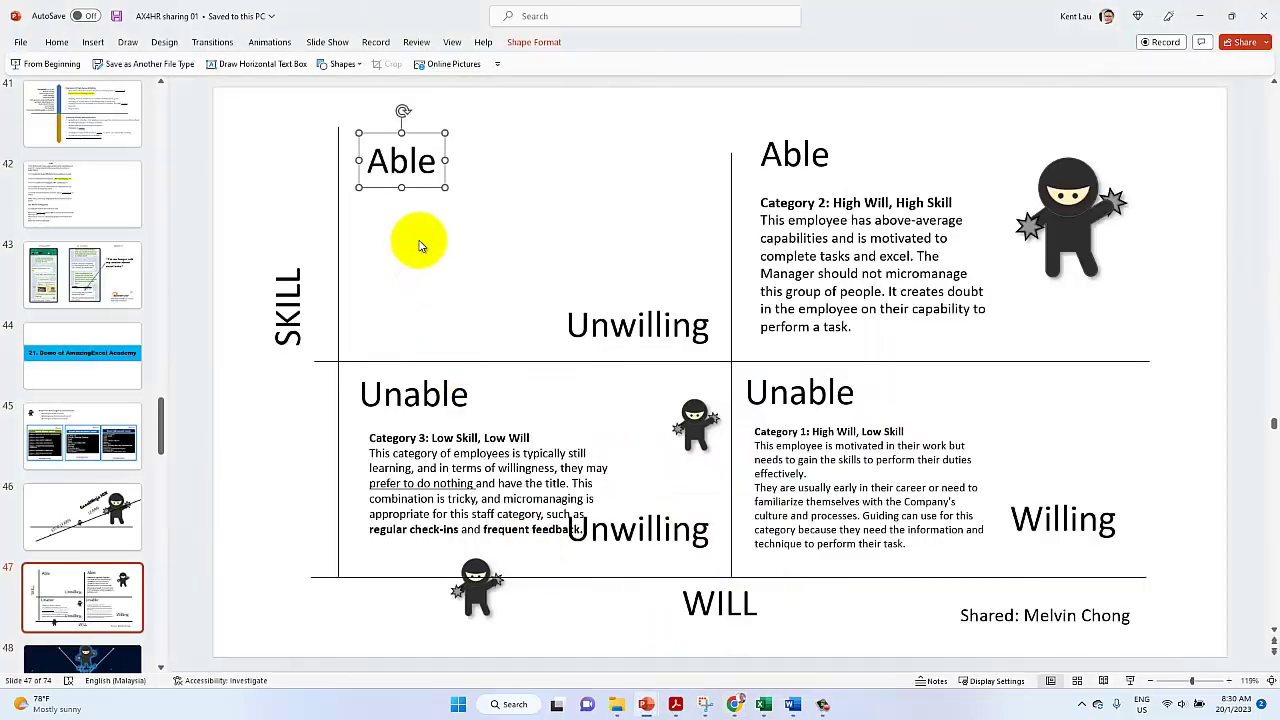
{"action": "right_click", "coordinate": [422, 240]}
{"action": "left_click", "coordinate": [498, 289]}
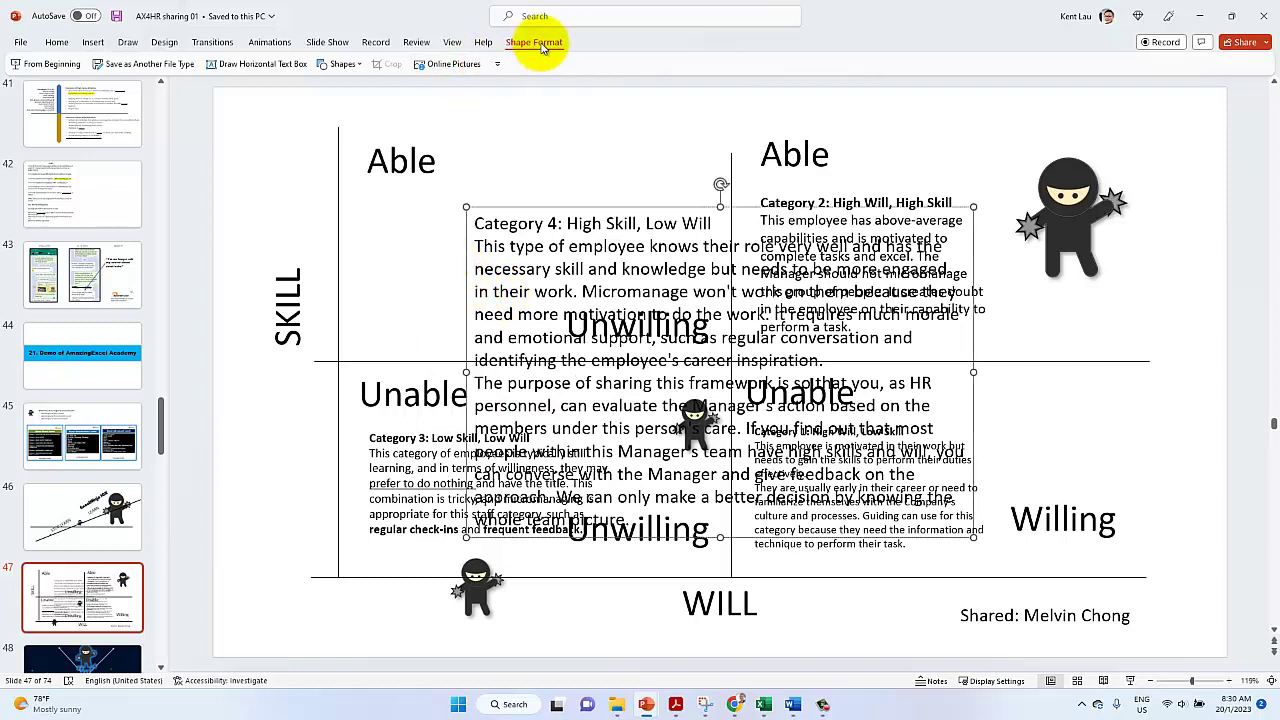
{"action": "left_click", "coordinate": [56, 42]}
{"action": "left_click", "coordinate": [425, 68]}
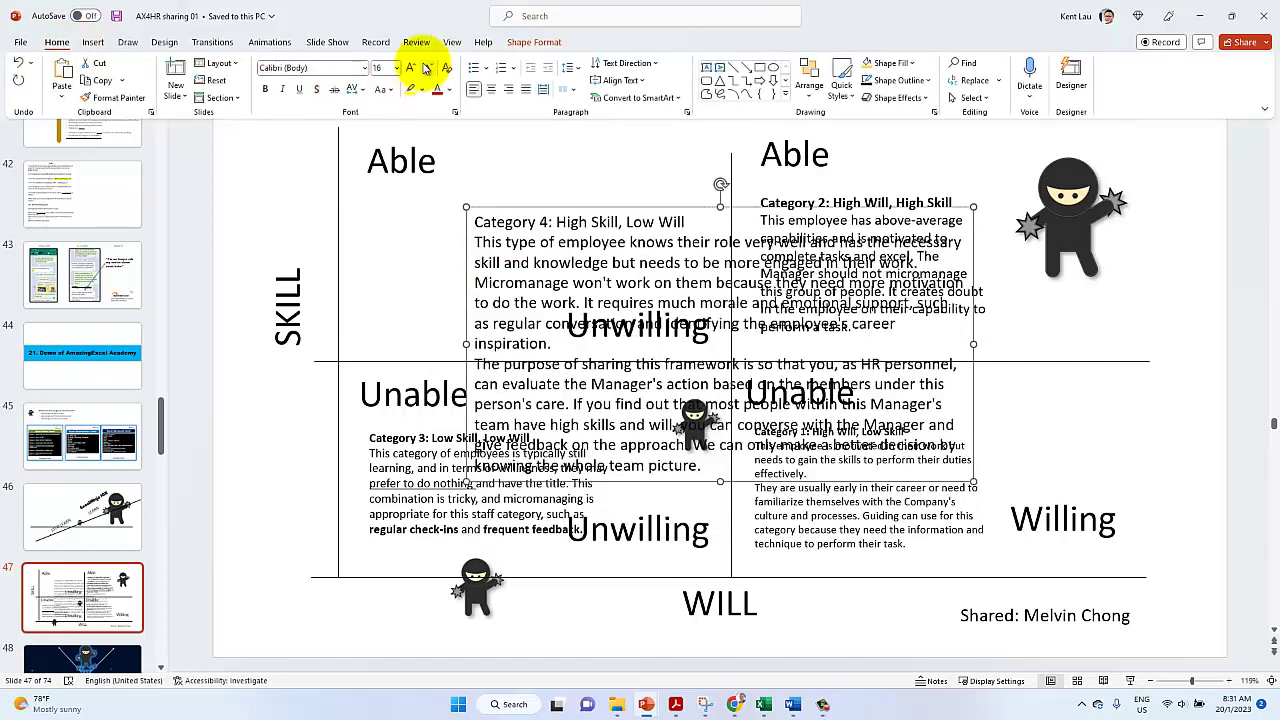
{"action": "left_click", "coordinate": [425, 68]}
{"action": "key", "text": "ctrl+F1"}
Move and narrow the Category 4 box to fit the upper-left quadrant between Able and Unwilling
{"action": "left_click_drag", "start_coordinate": [460, 260], "coordinate": [345, 255]}
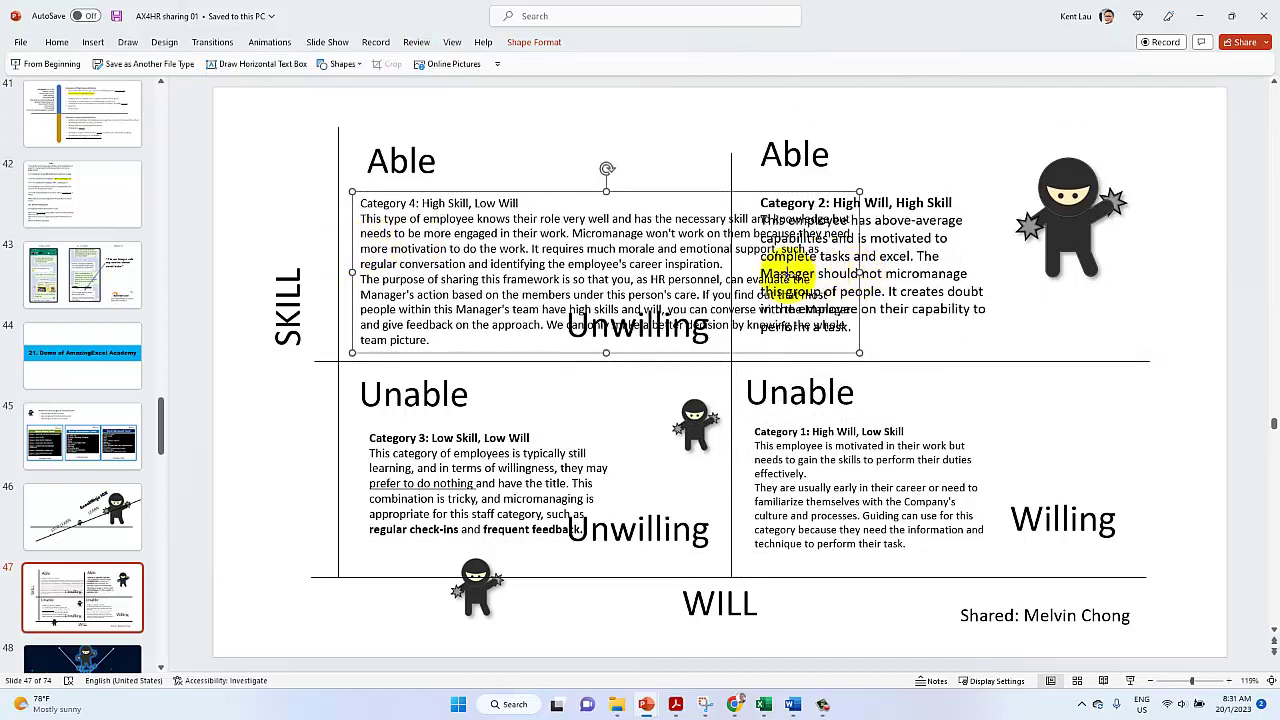
{"action": "left_click_drag", "start_coordinate": [851, 263], "coordinate": [838, 268]}
{"action": "left_click_drag", "start_coordinate": [714, 268], "coordinate": [703, 266]}
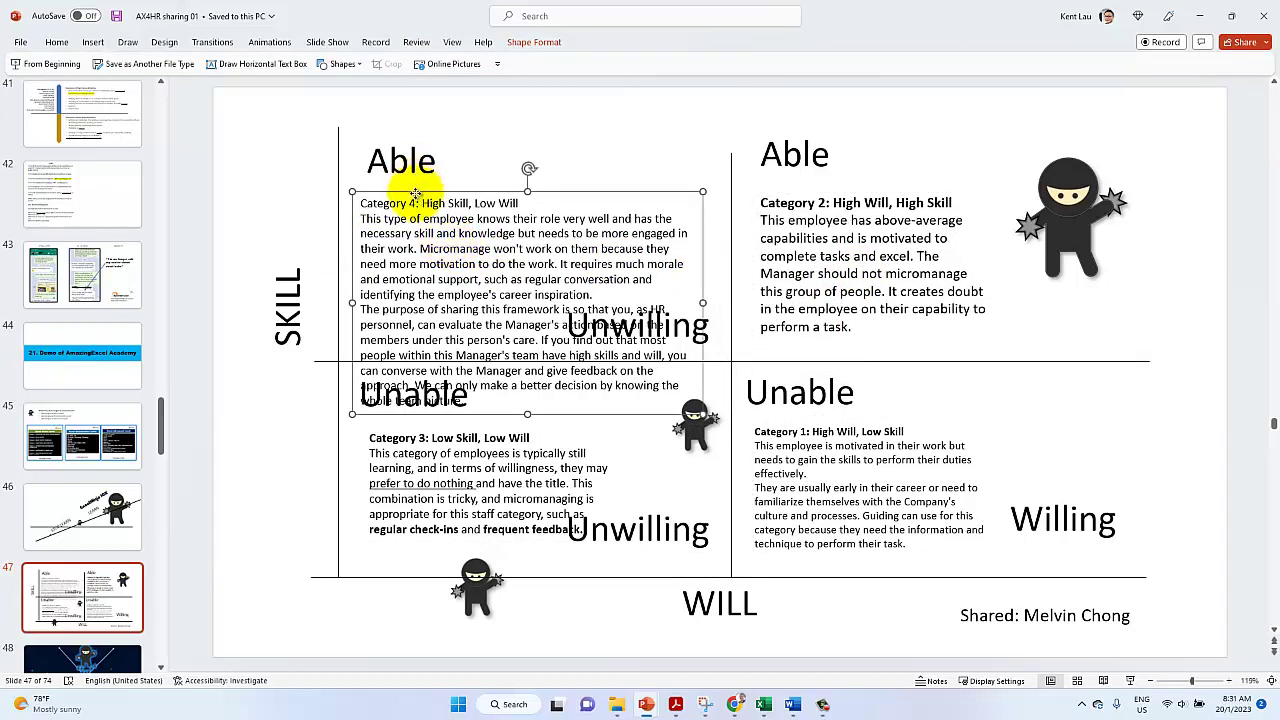
{"action": "left_click_drag", "start_coordinate": [415, 193], "coordinate": [423, 134]}
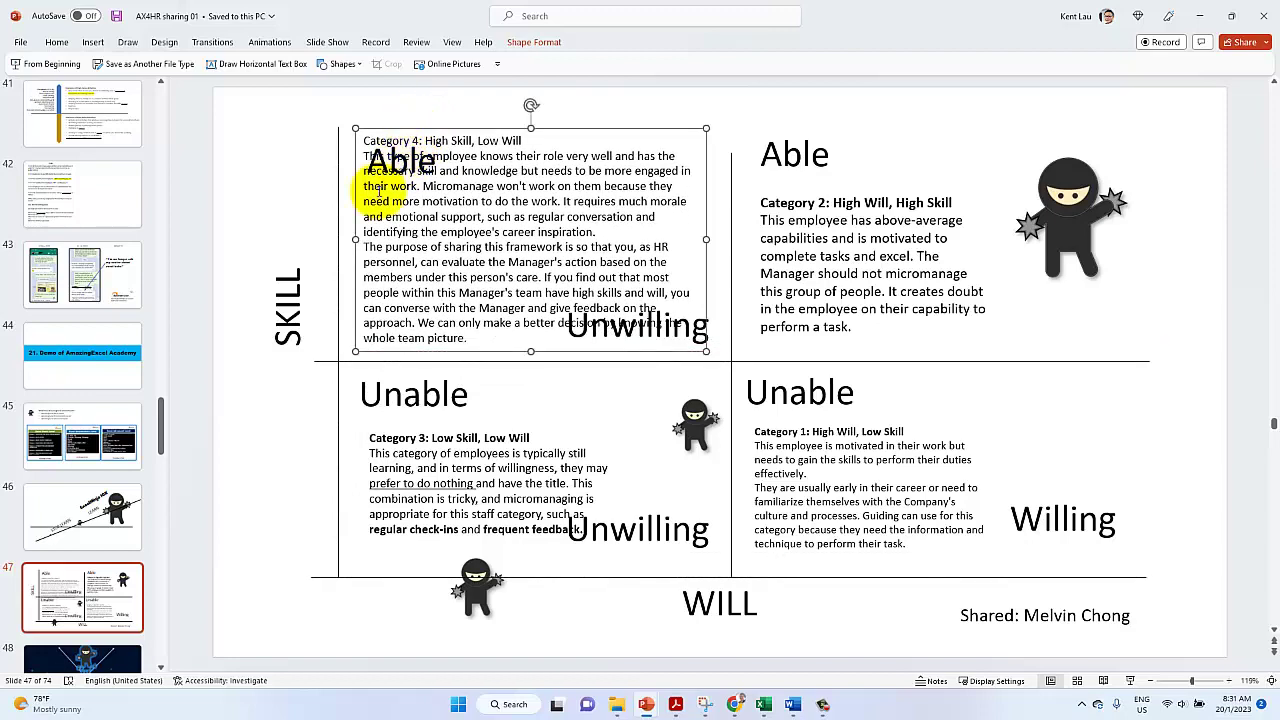
{"action": "left_click_drag", "start_coordinate": [357, 240], "coordinate": [451, 189]}
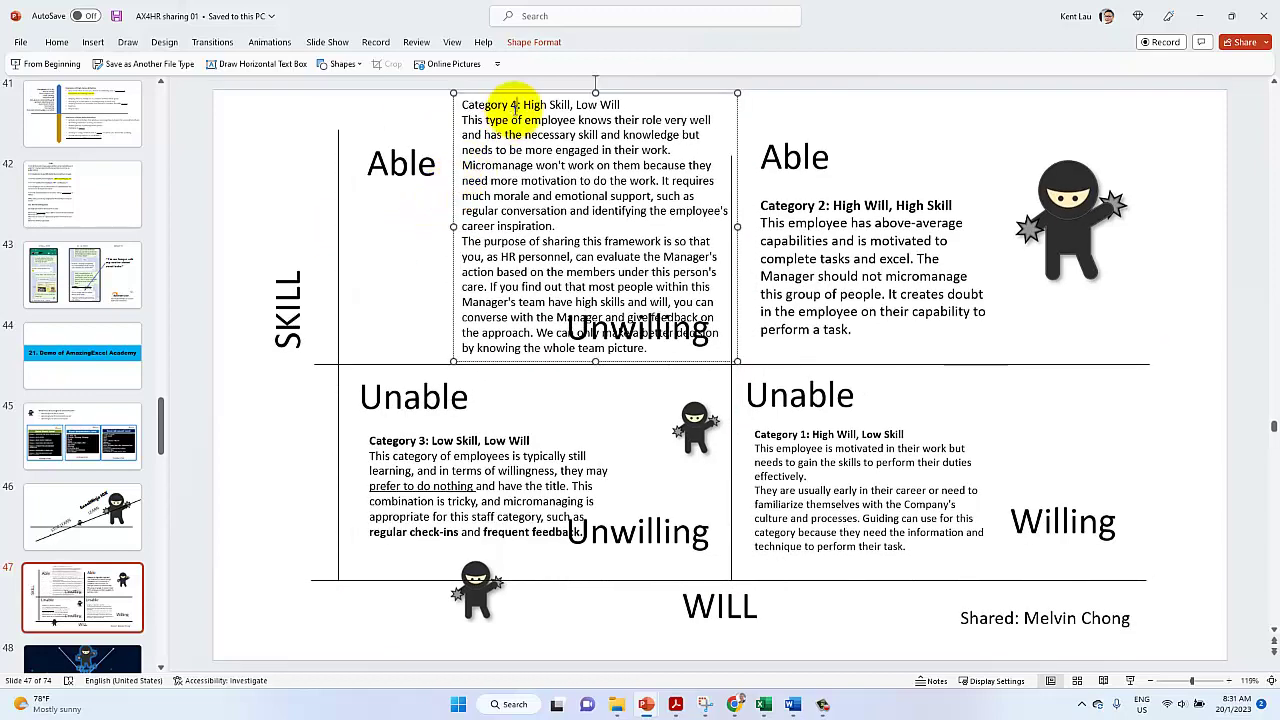
Bold the Category 4 heading and select the phrase 'Micromanage won't work on them'
{"action": "triple_click", "coordinate": [510, 104]}
{"action": "key", "text": "ctrl+b"}
{"action": "left_click", "coordinate": [527, 207]}
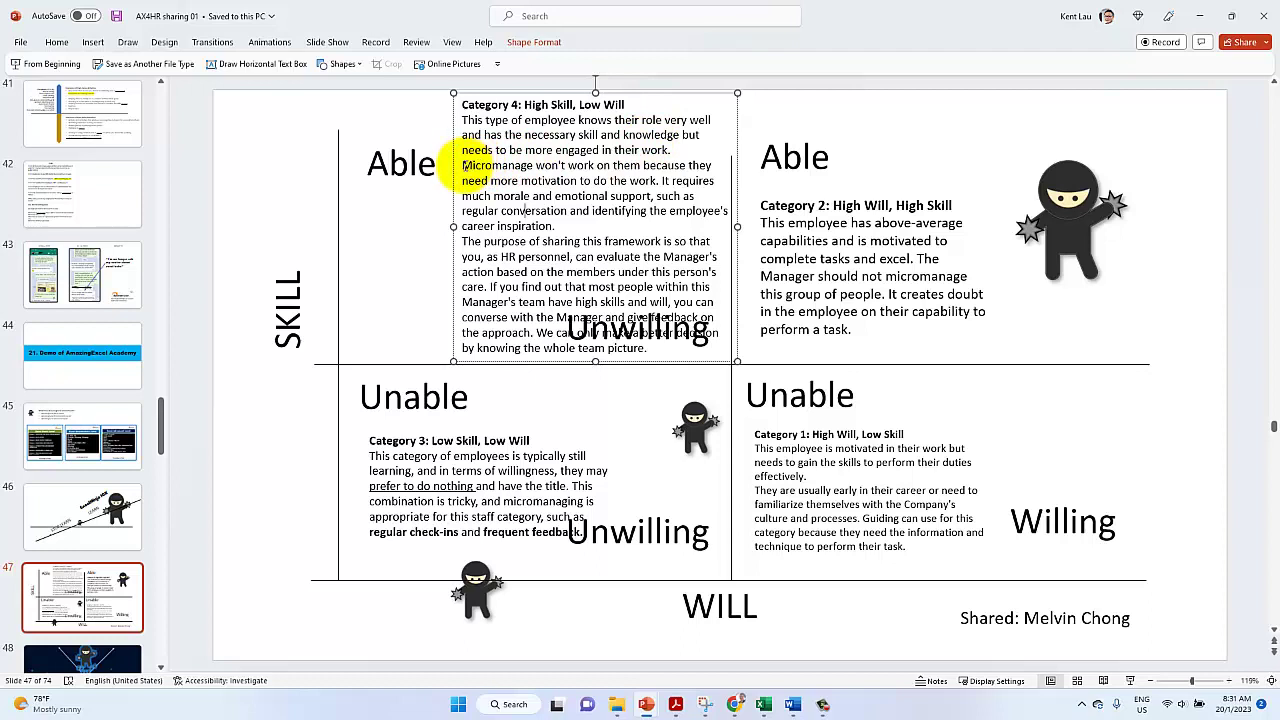
{"action": "left_click_drag", "start_coordinate": [462, 165], "coordinate": [642, 167]}
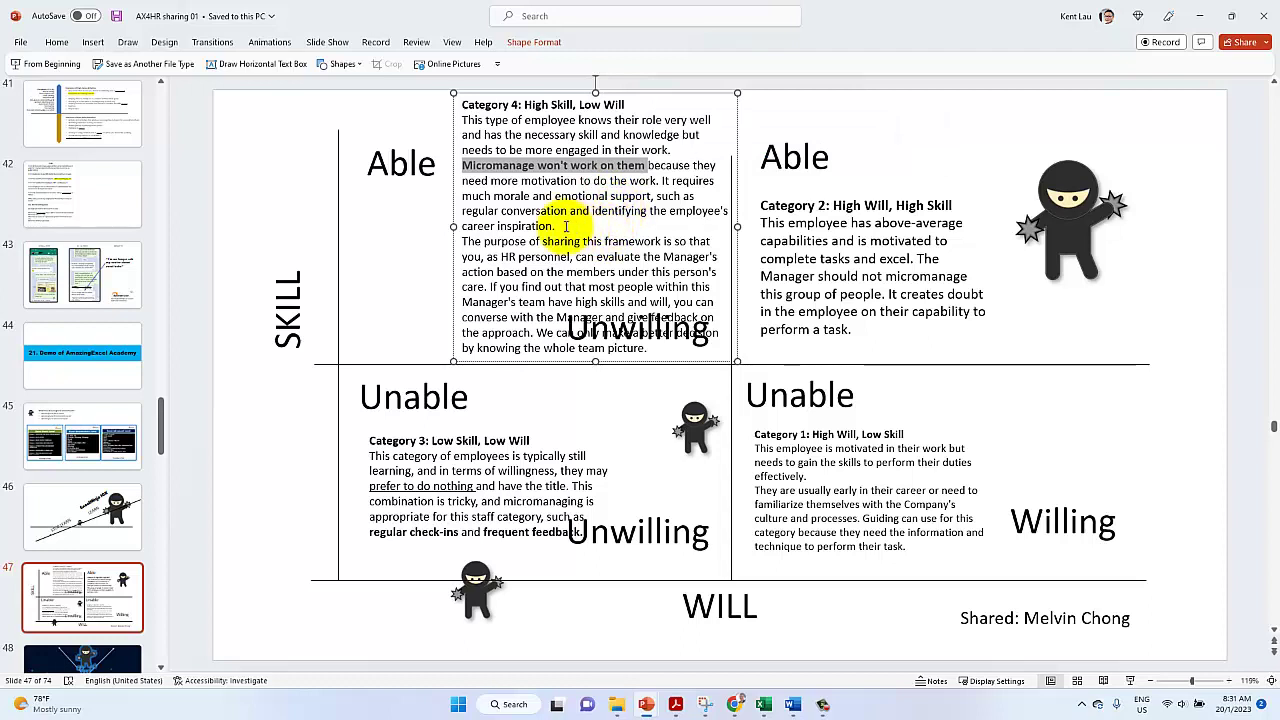
Separate the purpose paragraph with a blank line and cut it out of the Category 4 box
{"action": "left_click", "coordinate": [461, 242]}
{"action": "key", "text": "Return"}
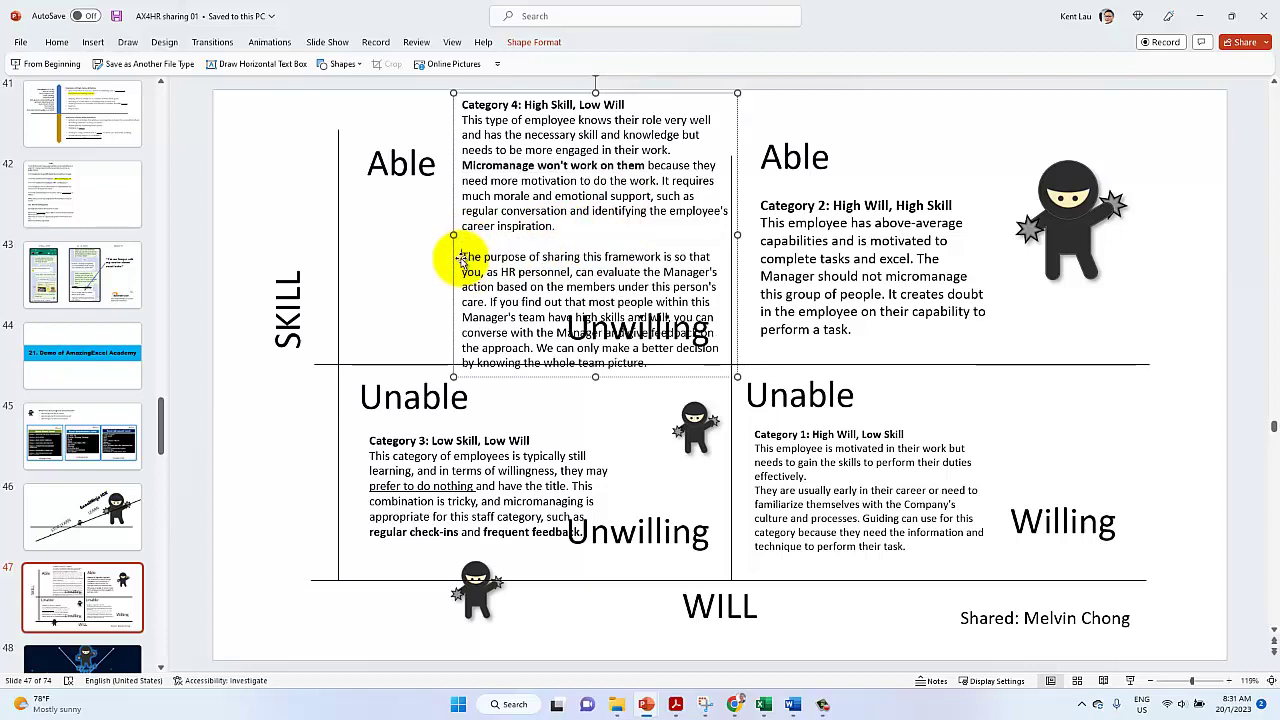
{"action": "left_click_drag", "start_coordinate": [455, 262], "coordinate": [686, 428]}
{"action": "key", "text": "BackSpace"}
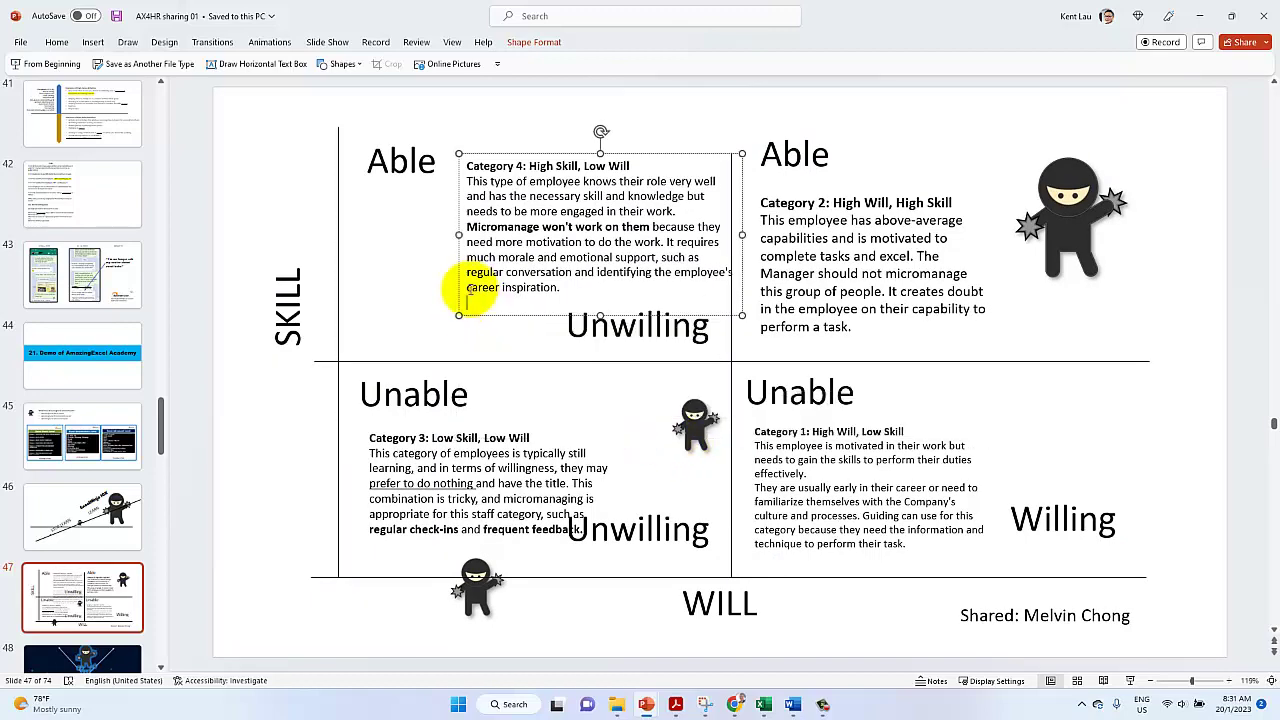
{"action": "left_click_drag", "start_coordinate": [455, 278], "coordinate": [437, 298]}
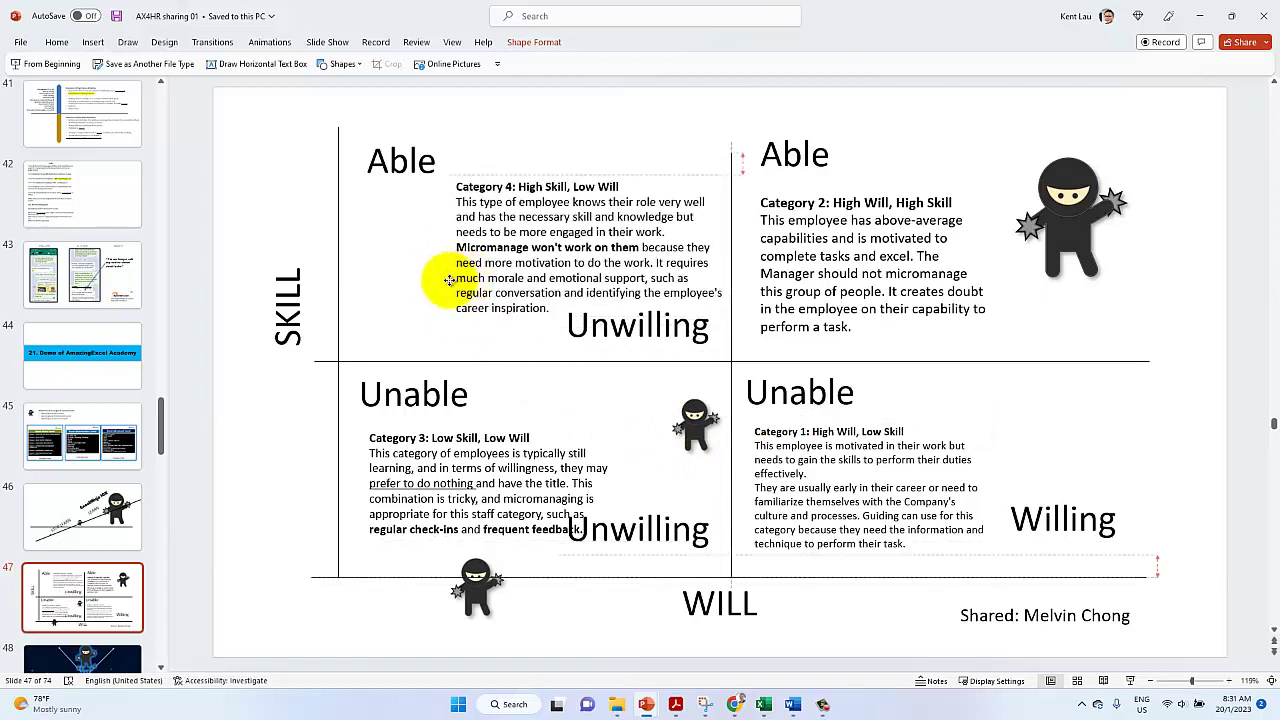
Paste the purpose paragraph as its own text box at the slide's upper left
{"action": "left_click", "coordinate": [246, 134]}
{"action": "type", "text": "The purpose of sharing this framework is so that you, as HR personnel, can evaluate the manager's action based on the members under this person's care. If you find out that most people within this Manager's team have high skills and will, you can converse with the Manager and give feedback on the approach. We can only make a better decision by knowing the whole team picture."}
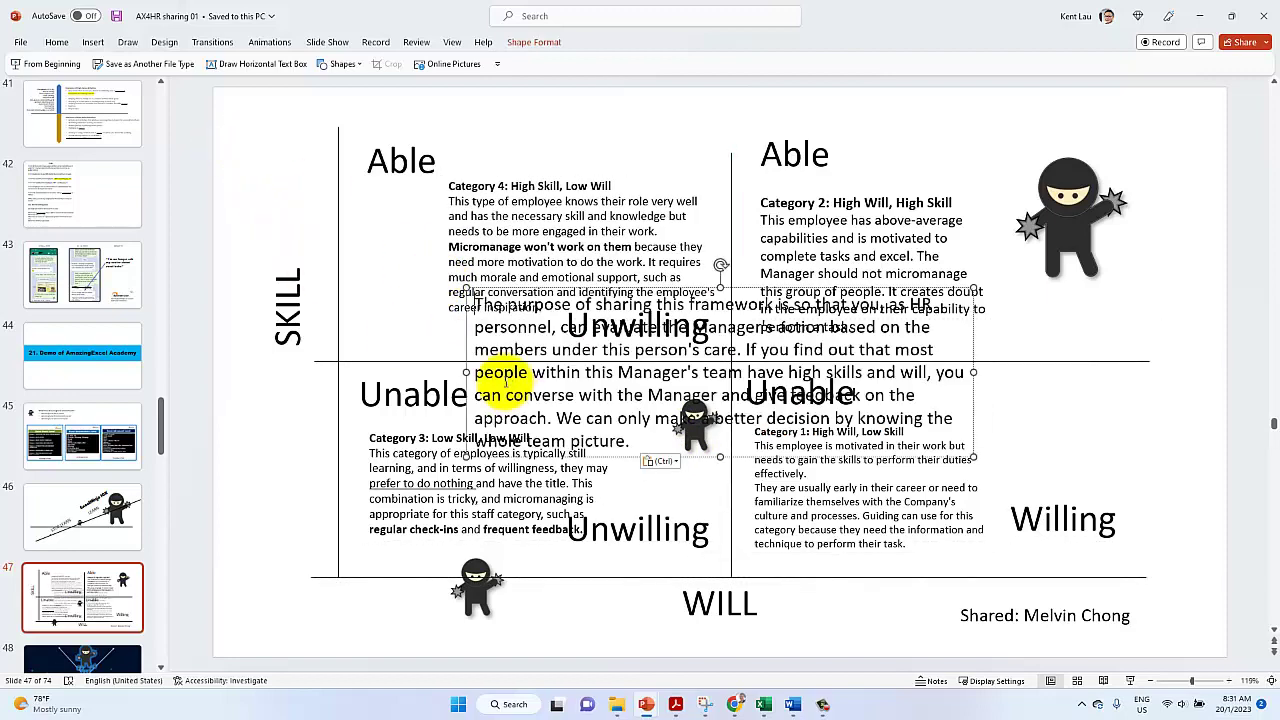
{"action": "left_click_drag", "start_coordinate": [467, 345], "coordinate": [236, 205]}
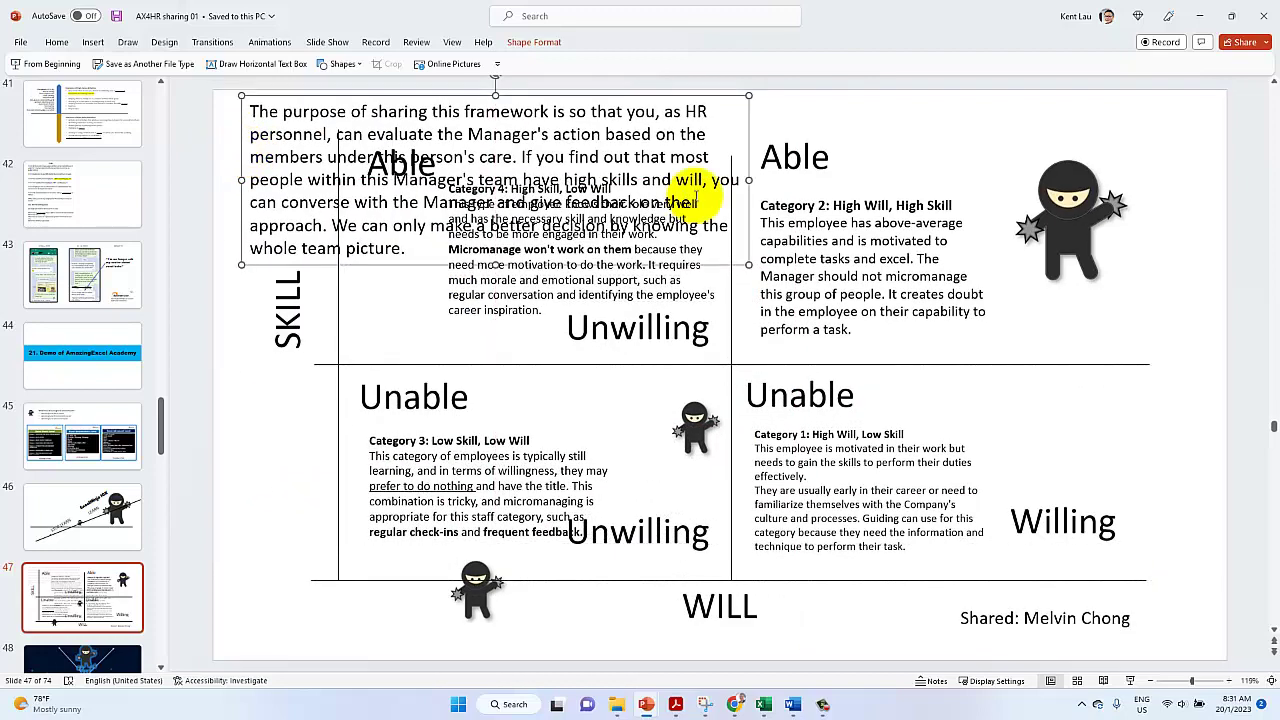
Shrink the purpose paragraph's font two sizes and widen its box across the slide
{"action": "left_click", "coordinate": [57, 42]}
{"action": "left_click", "coordinate": [424, 68]}
{"action": "left_click", "coordinate": [424, 68]}
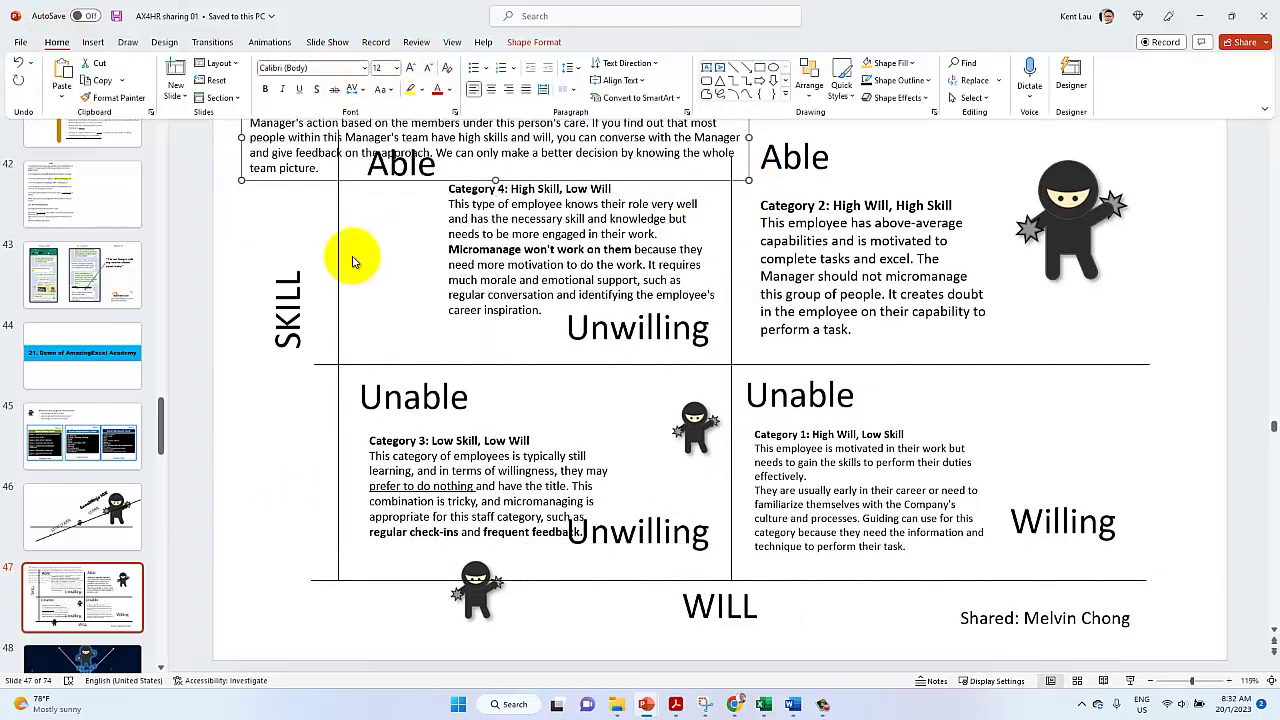
{"action": "left_click", "coordinate": [300, 171]}
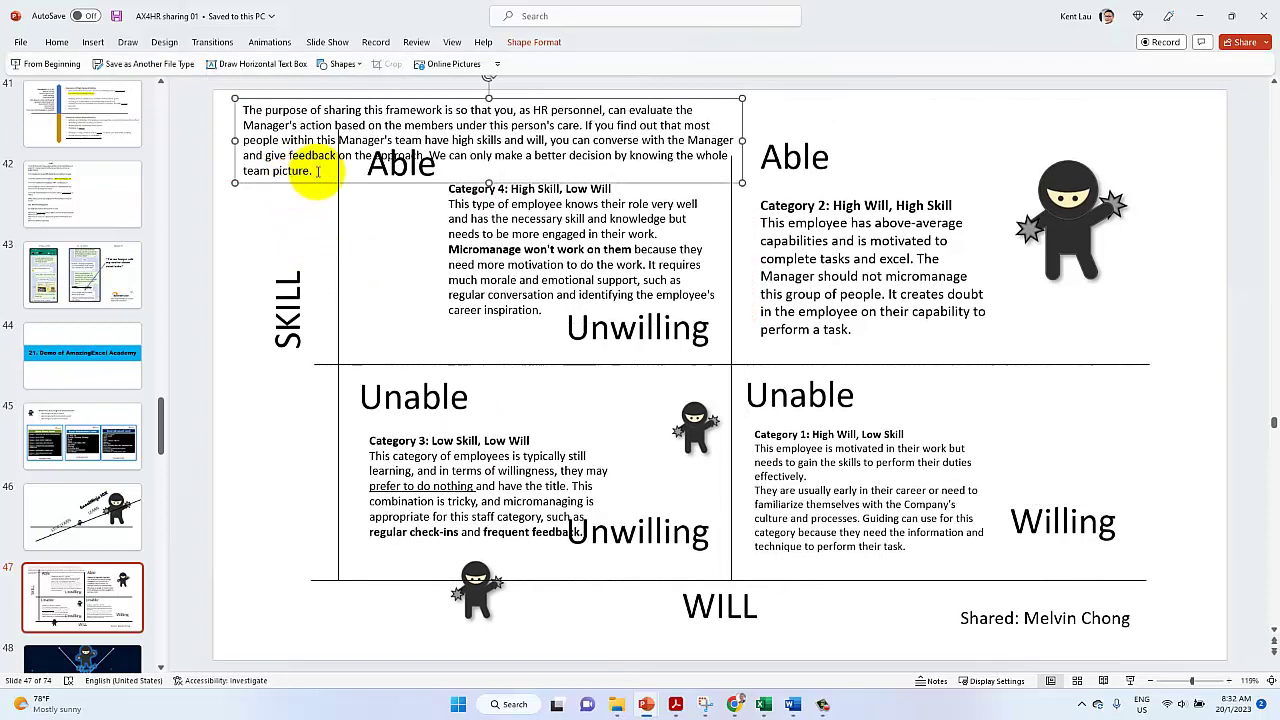
{"action": "left_click_drag", "start_coordinate": [742, 140], "coordinate": [1031, 137]}
Move the purpose paragraph up to the top edge and shift the upper-left Able label lower
{"action": "left_click_drag", "start_coordinate": [400, 163], "coordinate": [366, 207]}
{"action": "left_click", "coordinate": [337, 107]}
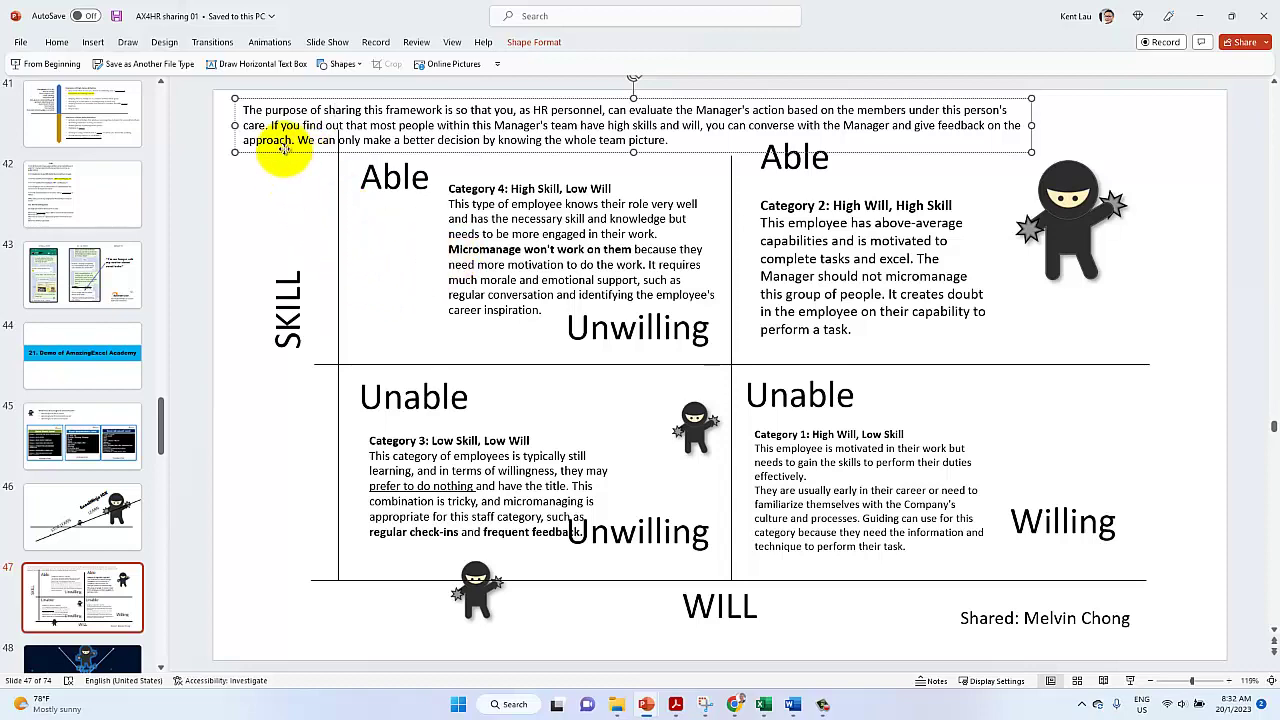
{"action": "left_click_drag", "start_coordinate": [285, 147], "coordinate": [274, 143]}
{"action": "left_click", "coordinate": [274, 190]}
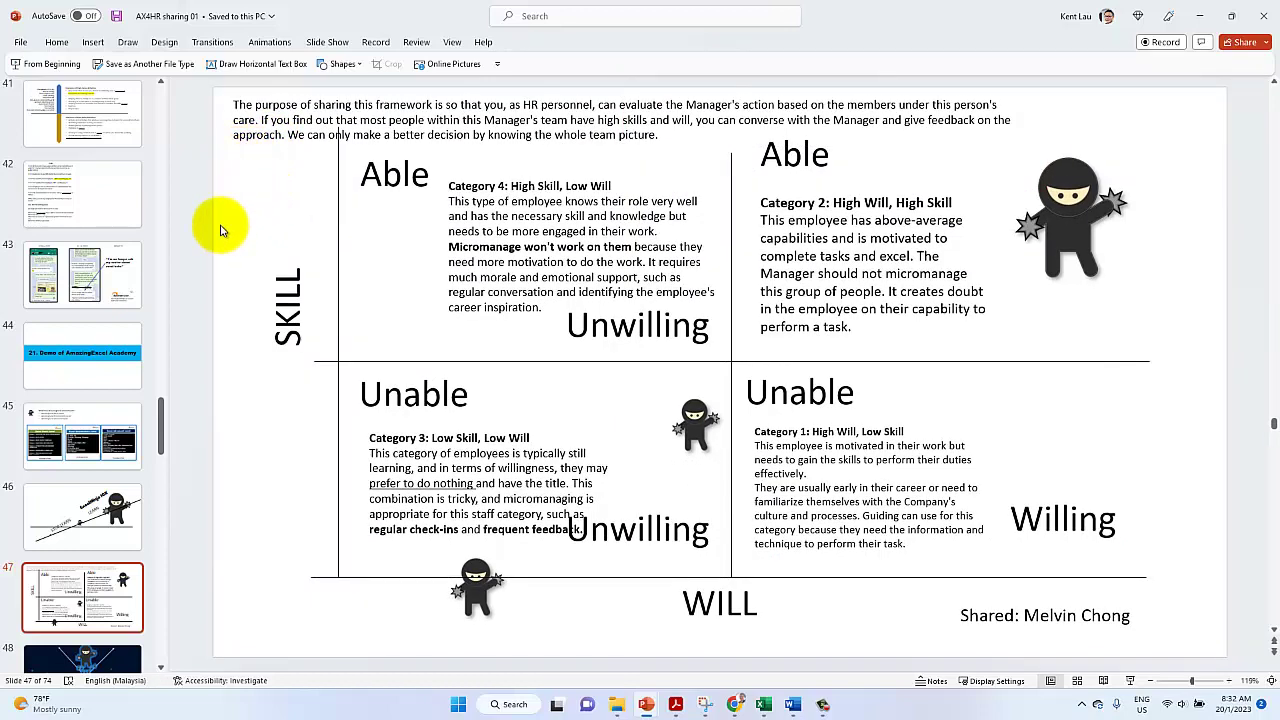
{"action": "left_click", "coordinate": [391, 180]}
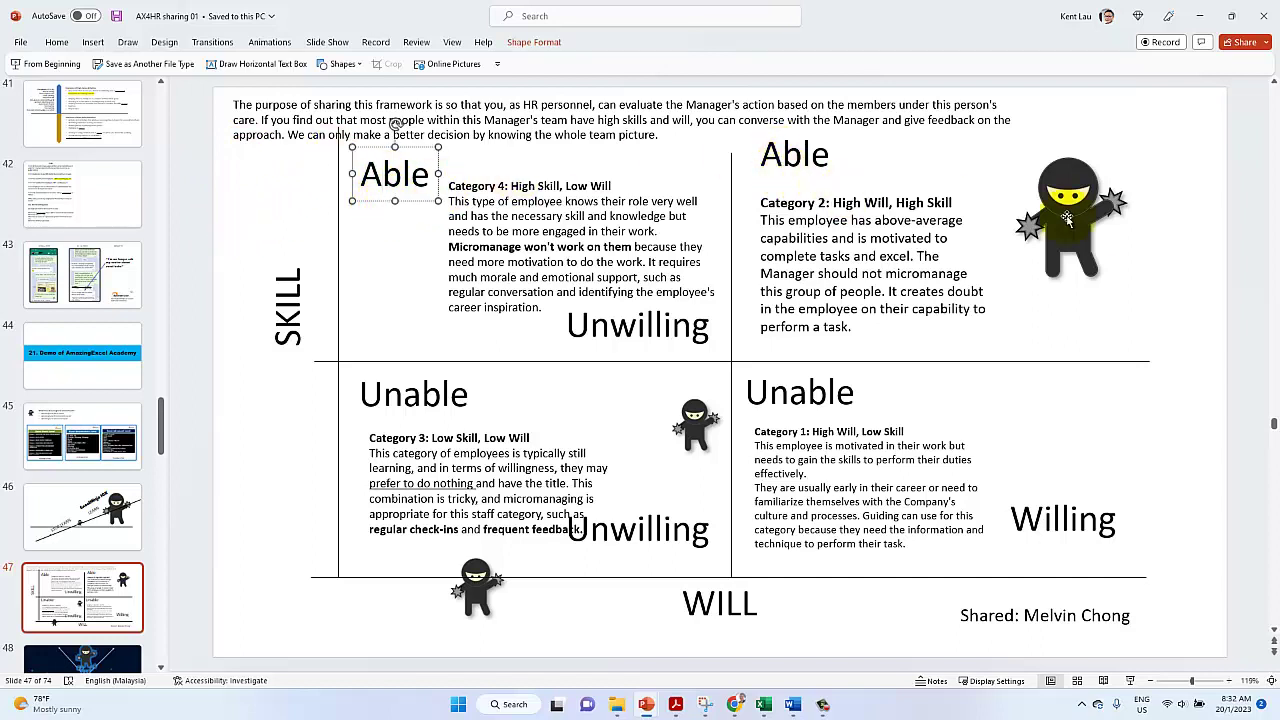
{"action": "left_click", "coordinate": [1113, 224]}
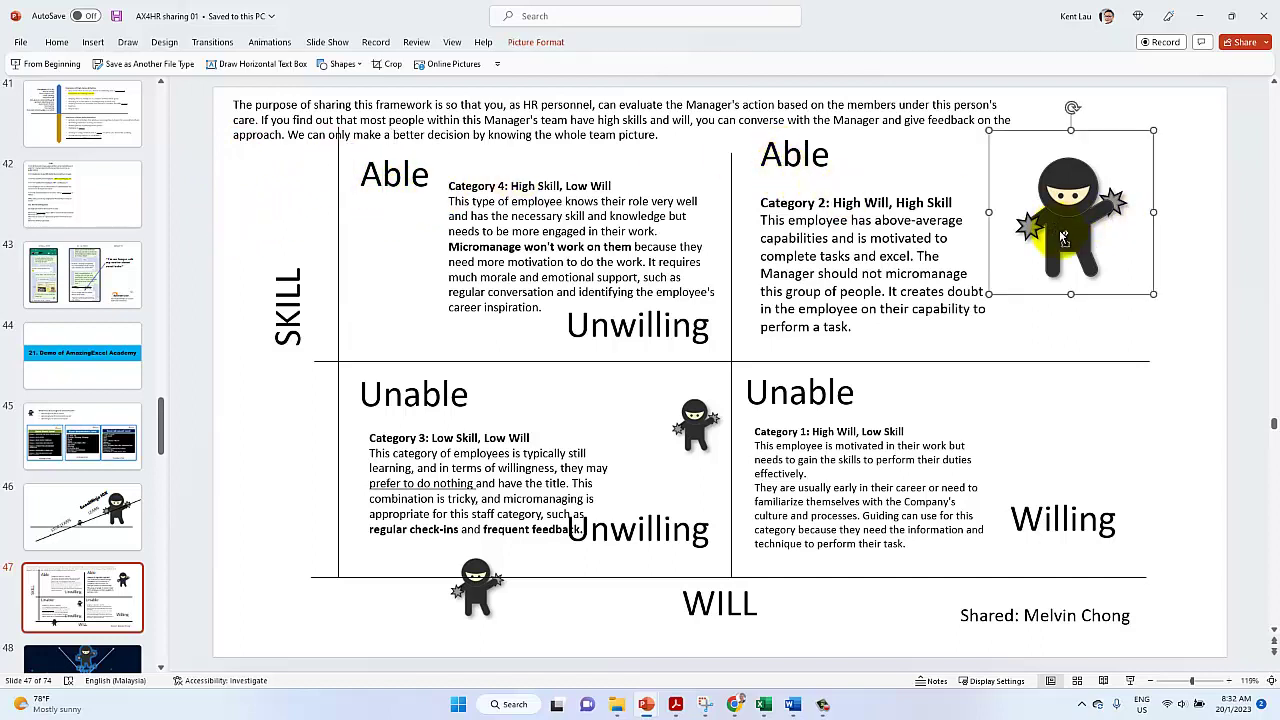
Copy the top-right ninja into the upper-left quadrant, flip it 180°, and tip the bottom ninja sideways
{"action": "left_click_drag", "start_coordinate": [1063, 237], "coordinate": [325, 160]}
{"action": "left_click_drag", "start_coordinate": [388, 107], "coordinate": [384, 302]}
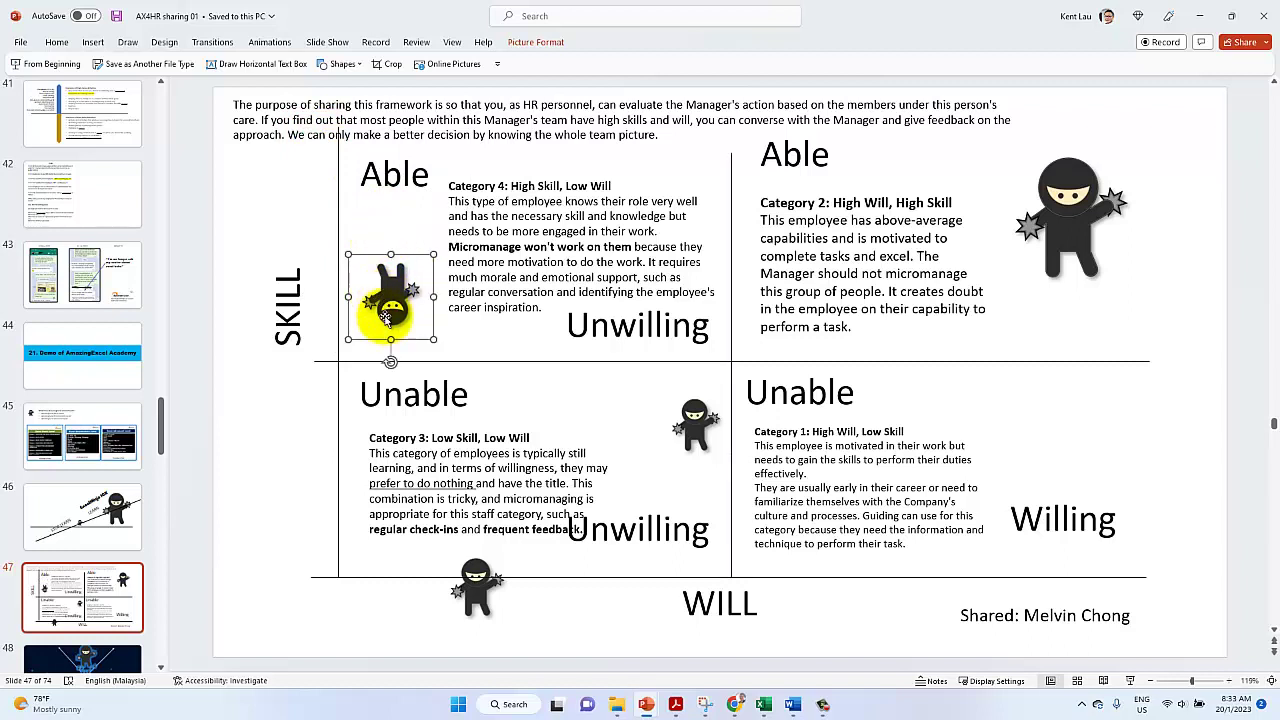
{"action": "left_click", "coordinate": [475, 597]}
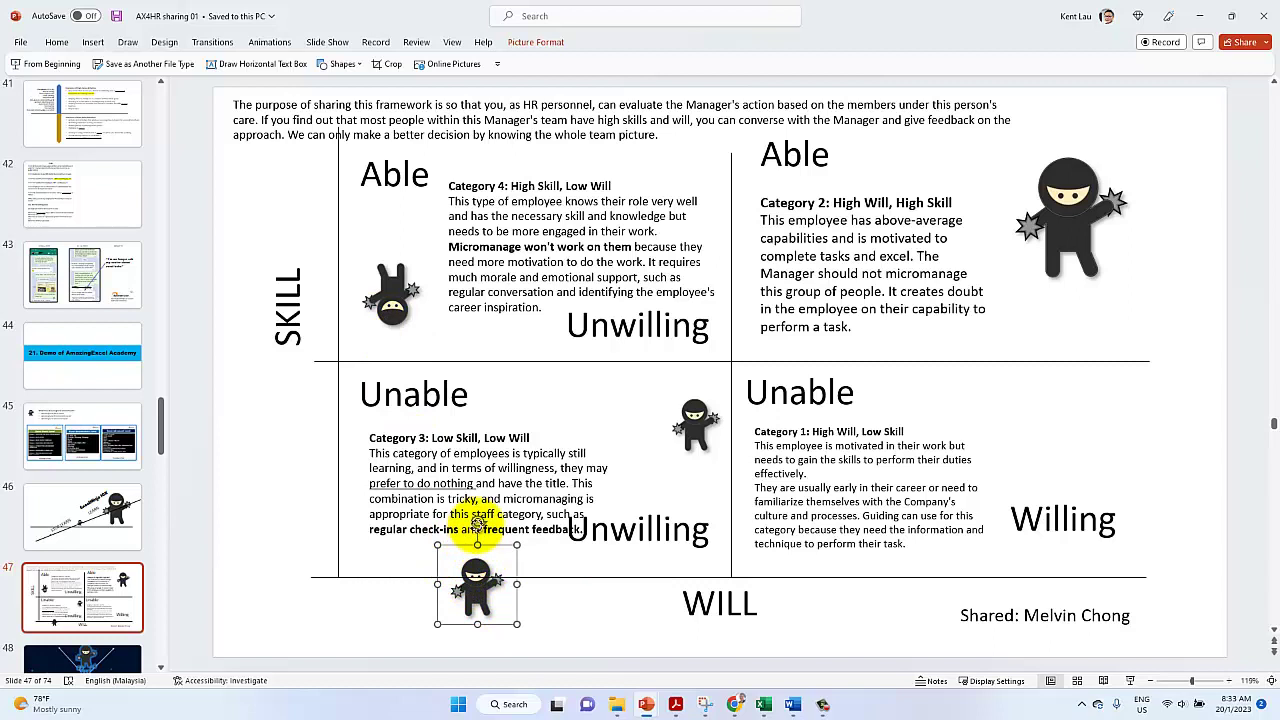
{"action": "left_click_drag", "start_coordinate": [477, 522], "coordinate": [523, 590]}
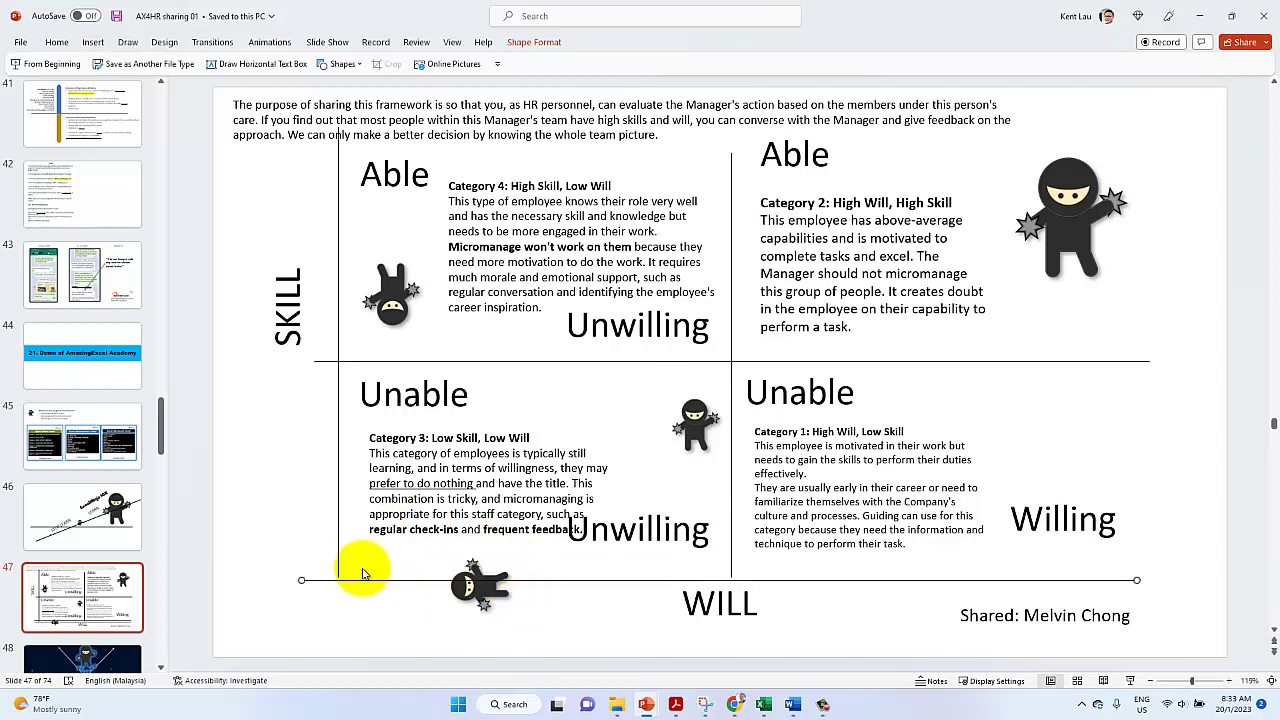
Set the old vertical axis line to 4½ pt, then delete it
{"action": "left_click", "coordinate": [530, 43]}
{"action": "left_click", "coordinate": [513, 80]}
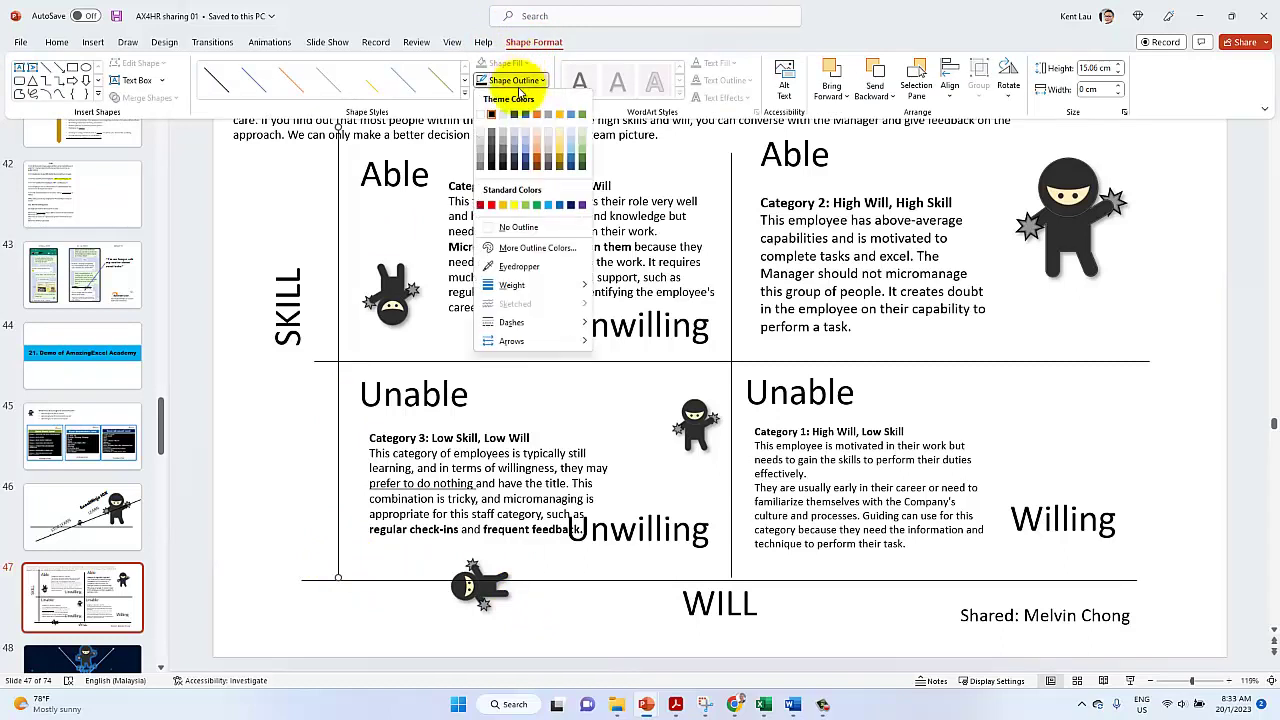
{"action": "mouse_move", "coordinate": [512, 285]}
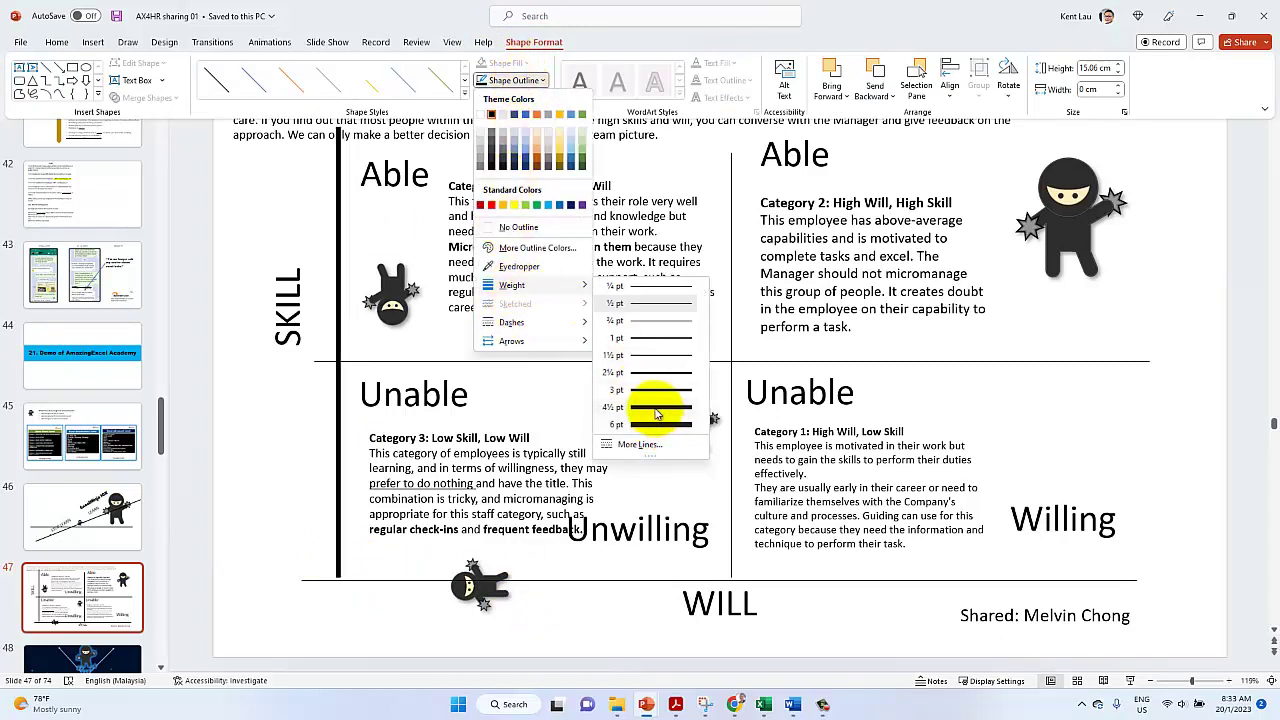
{"action": "left_click", "coordinate": [655, 408]}
{"action": "left_click", "coordinate": [140, 81]}
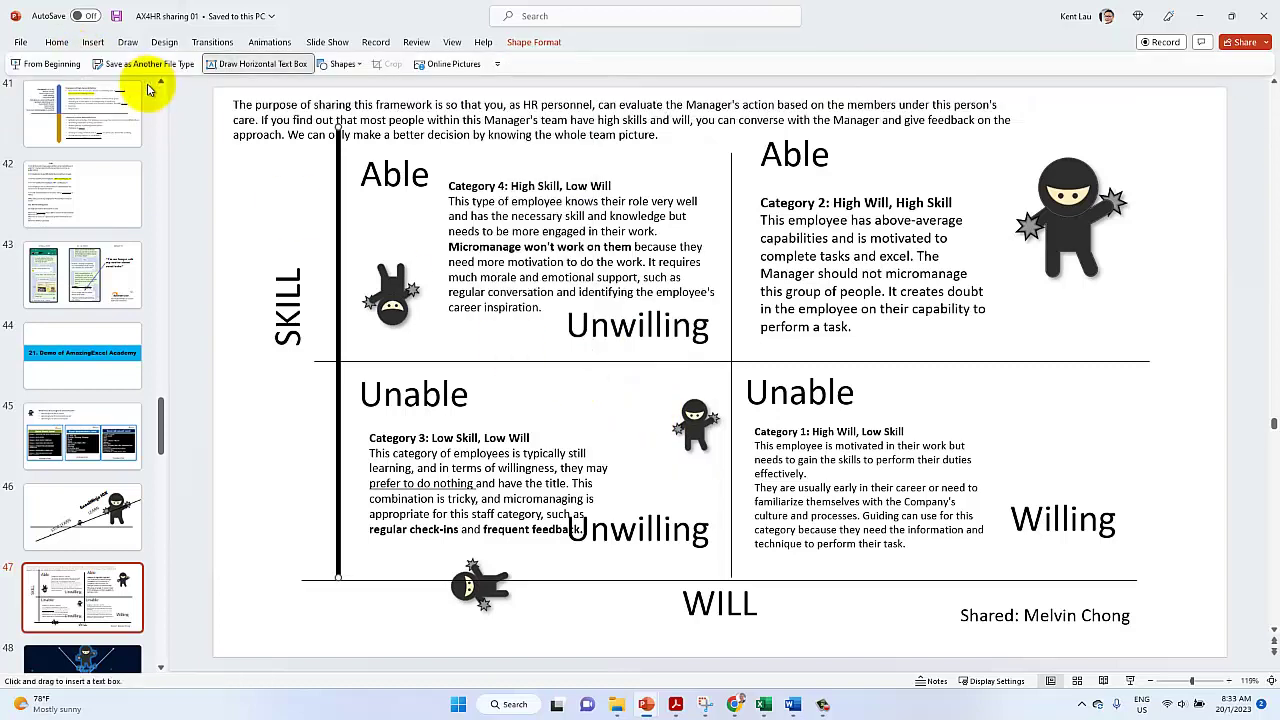
{"action": "key", "text": "Escape"}
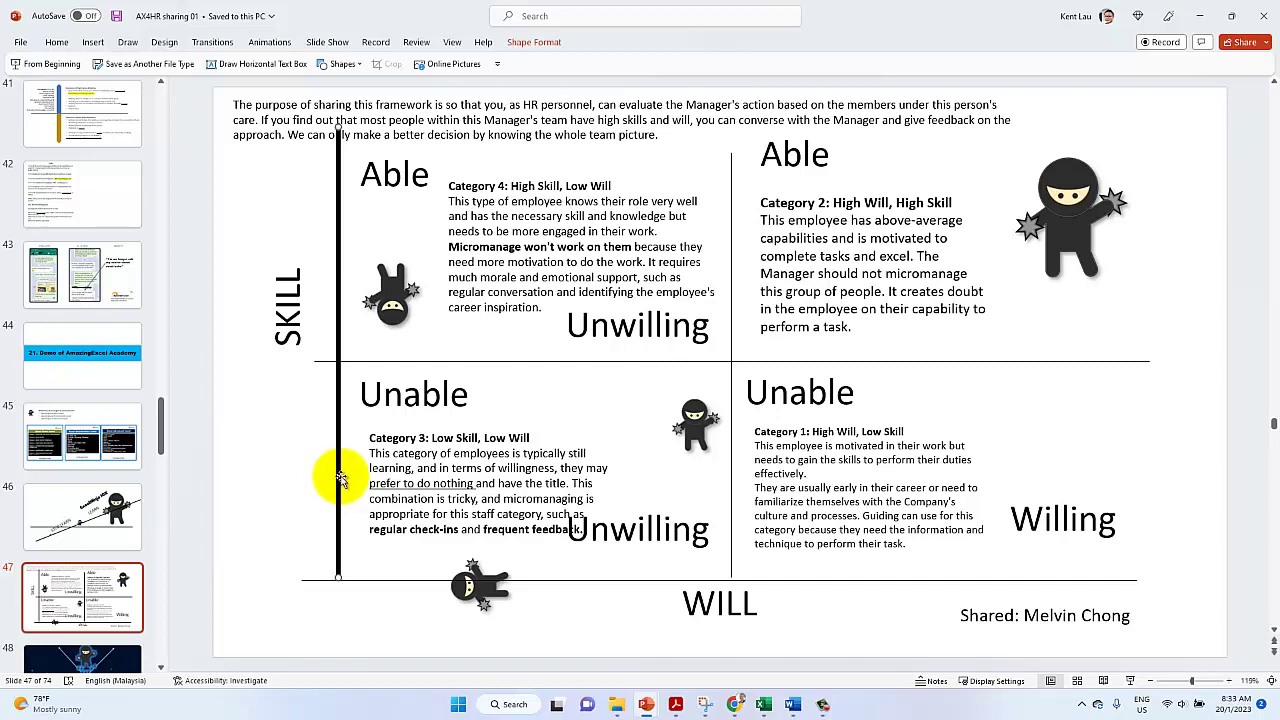
{"action": "key", "text": "Delete"}
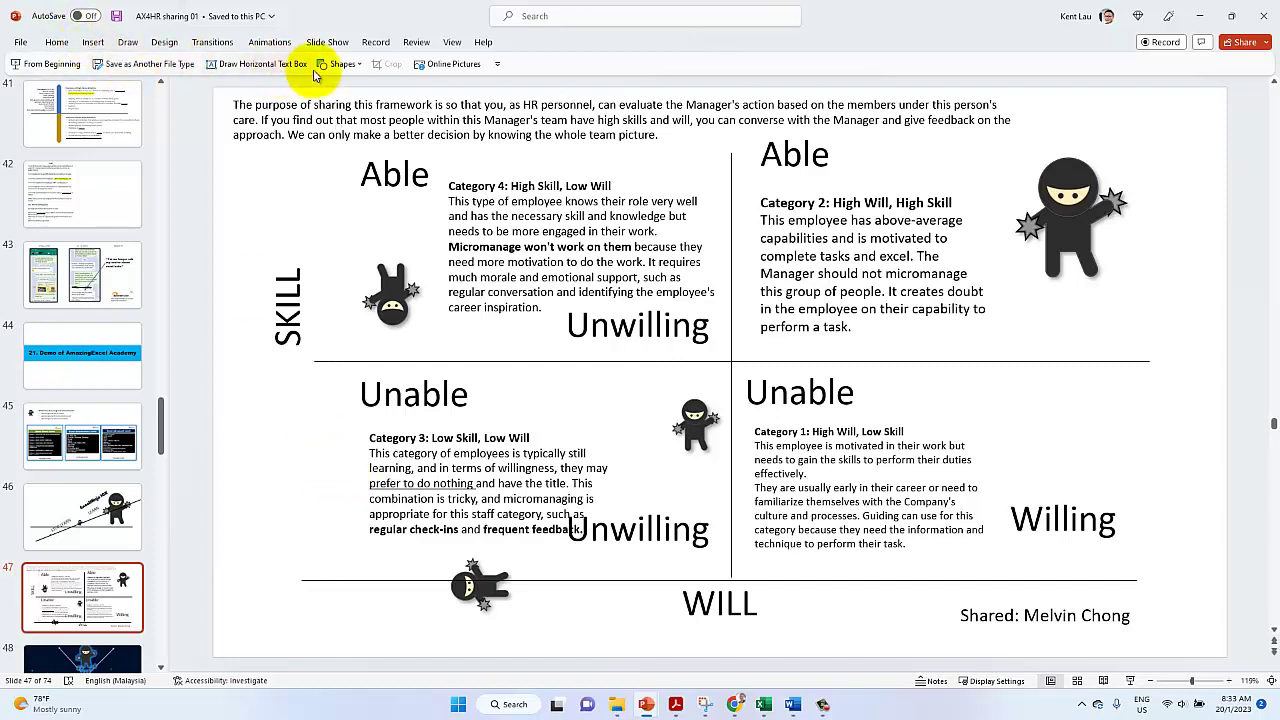
Draw a vertical arrow line beside SKILL and make it black at 6 pt
{"action": "left_click", "coordinate": [342, 64]}
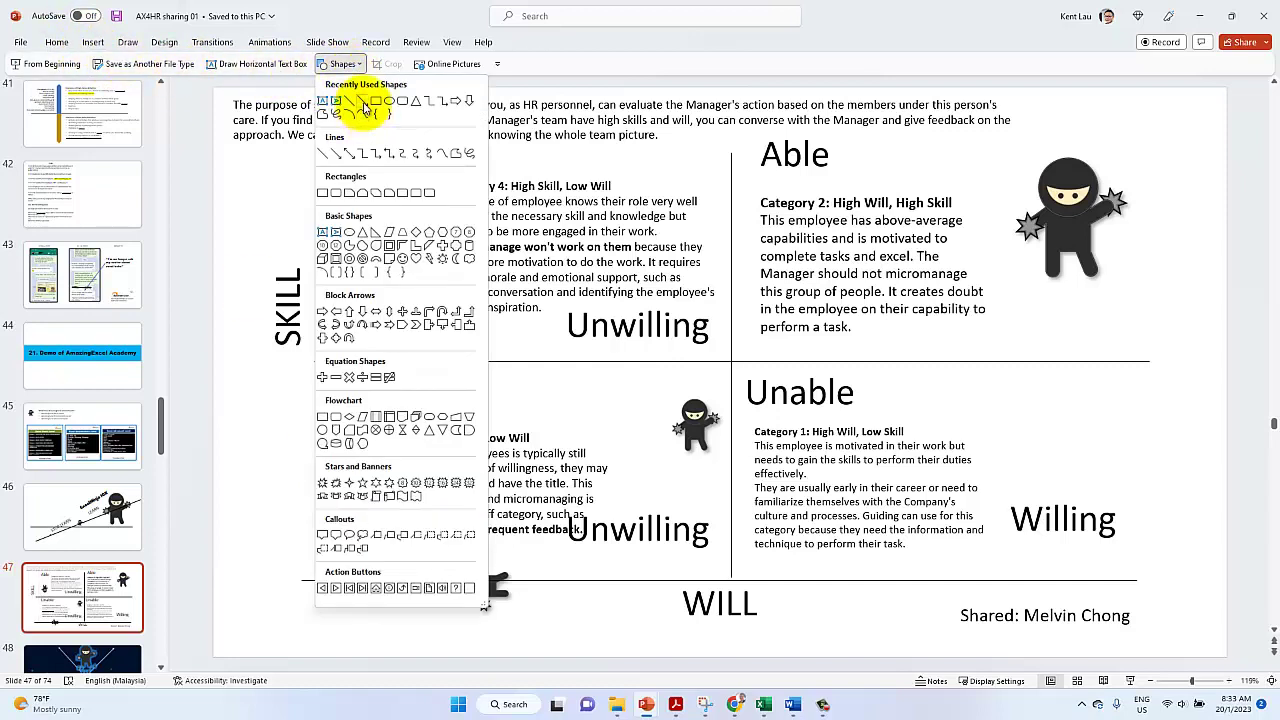
{"action": "left_click", "coordinate": [338, 153]}
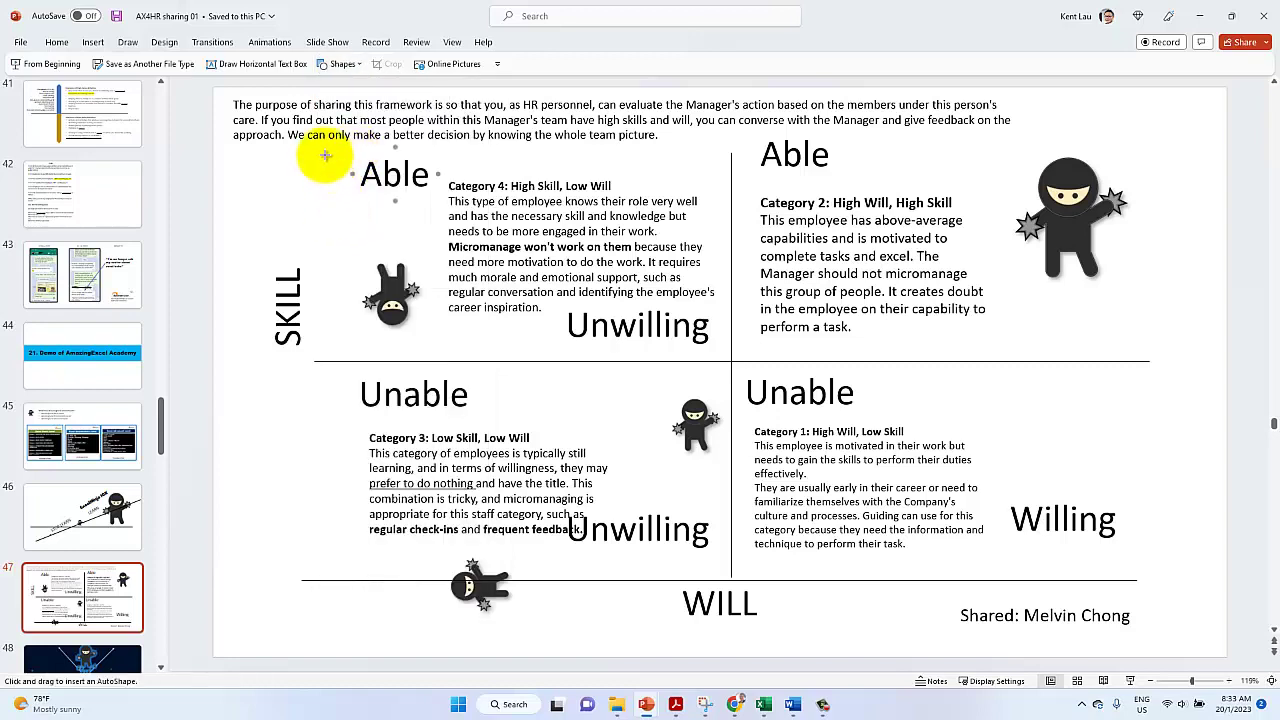
{"action": "left_click_drag", "start_coordinate": [325, 155], "coordinate": [325, 613]}
{"action": "left_click", "coordinate": [533, 42]}
{"action": "left_click", "coordinate": [512, 80]}
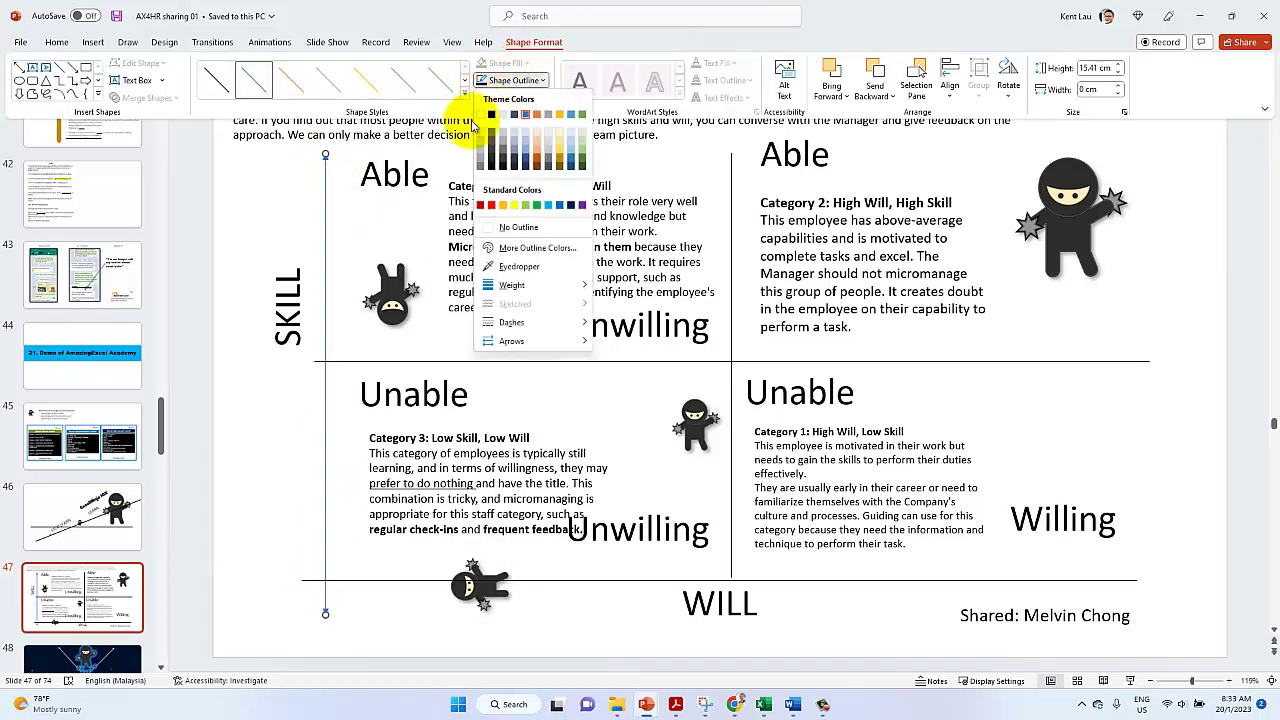
{"action": "left_click", "coordinate": [491, 113]}
{"action": "left_click", "coordinate": [512, 80]}
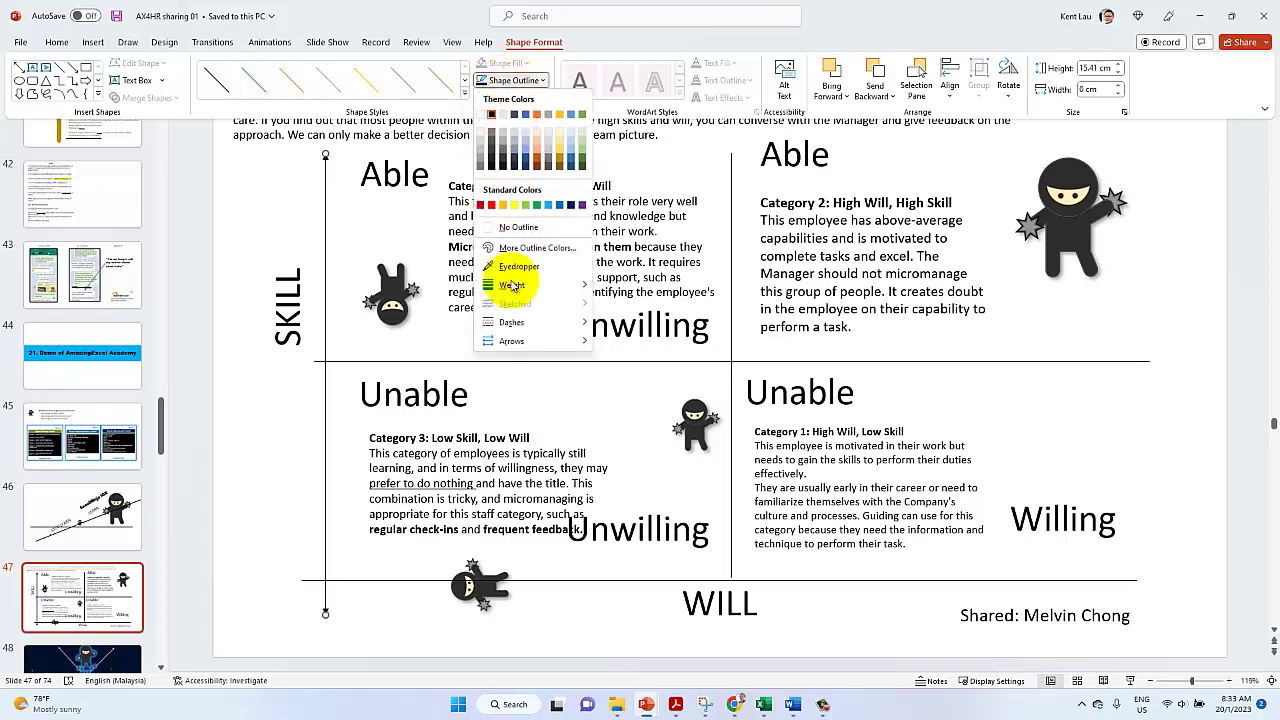
{"action": "mouse_move", "coordinate": [512, 287]}
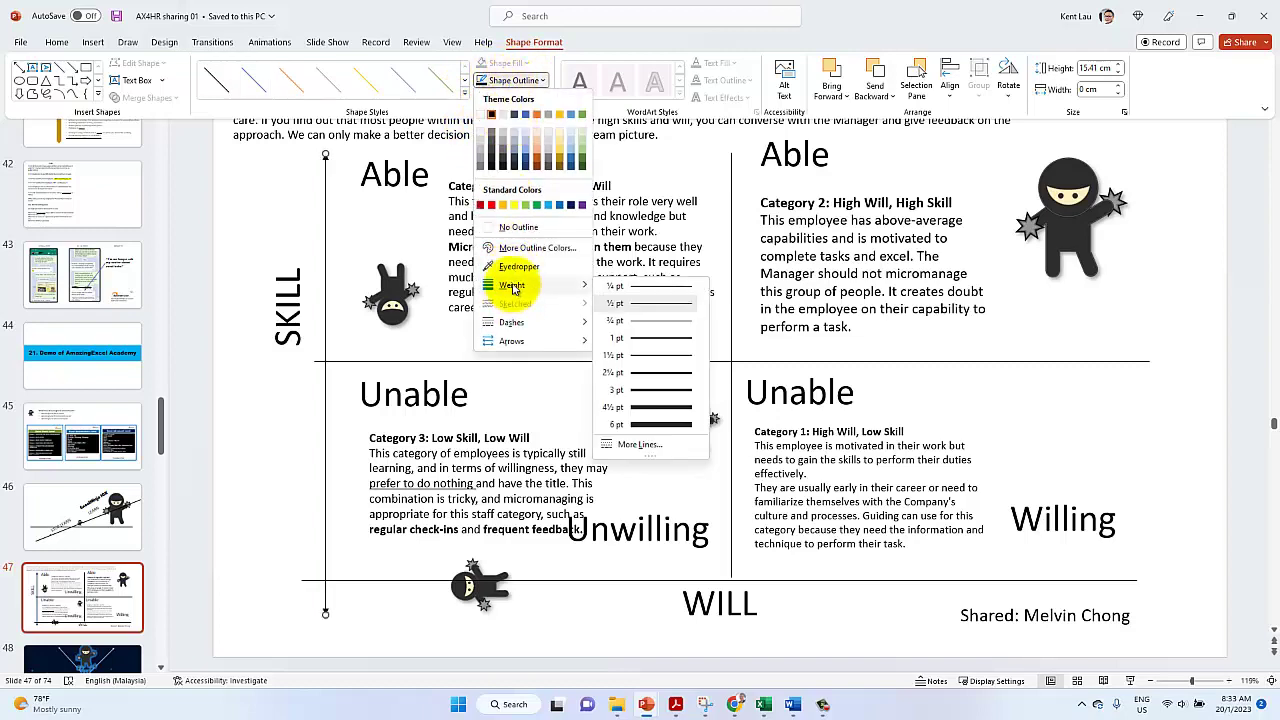
{"action": "left_click", "coordinate": [640, 426]}
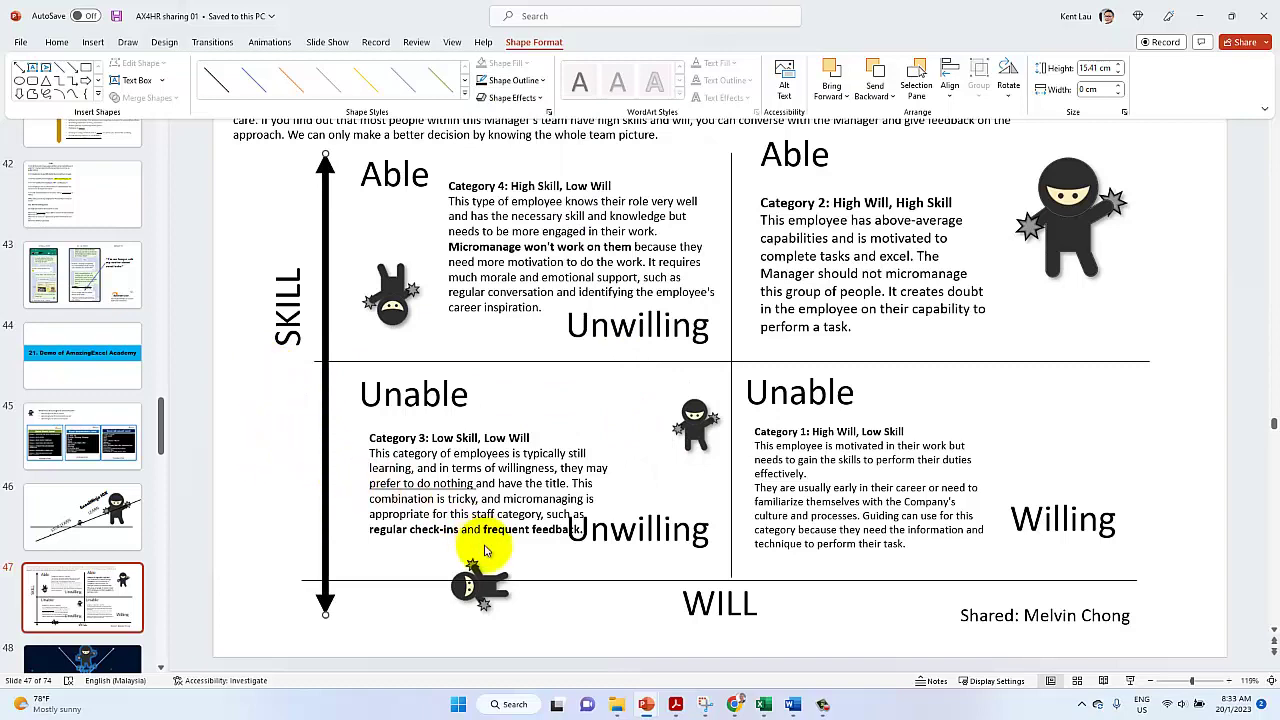
Delete the old horizontal axis and swing an arrow copy along the WILL axis, extended right
{"action": "left_click", "coordinate": [587, 584]}
{"action": "key", "text": "Delete"}
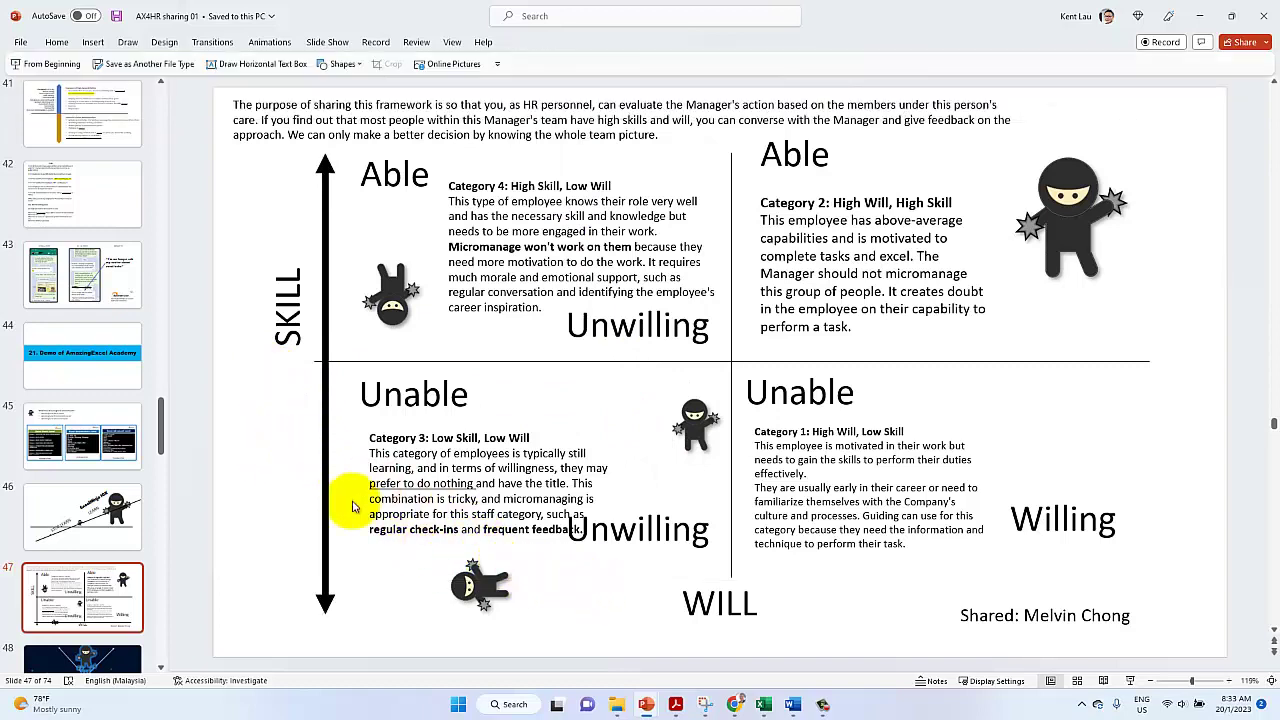
{"action": "left_click", "coordinate": [323, 523]}
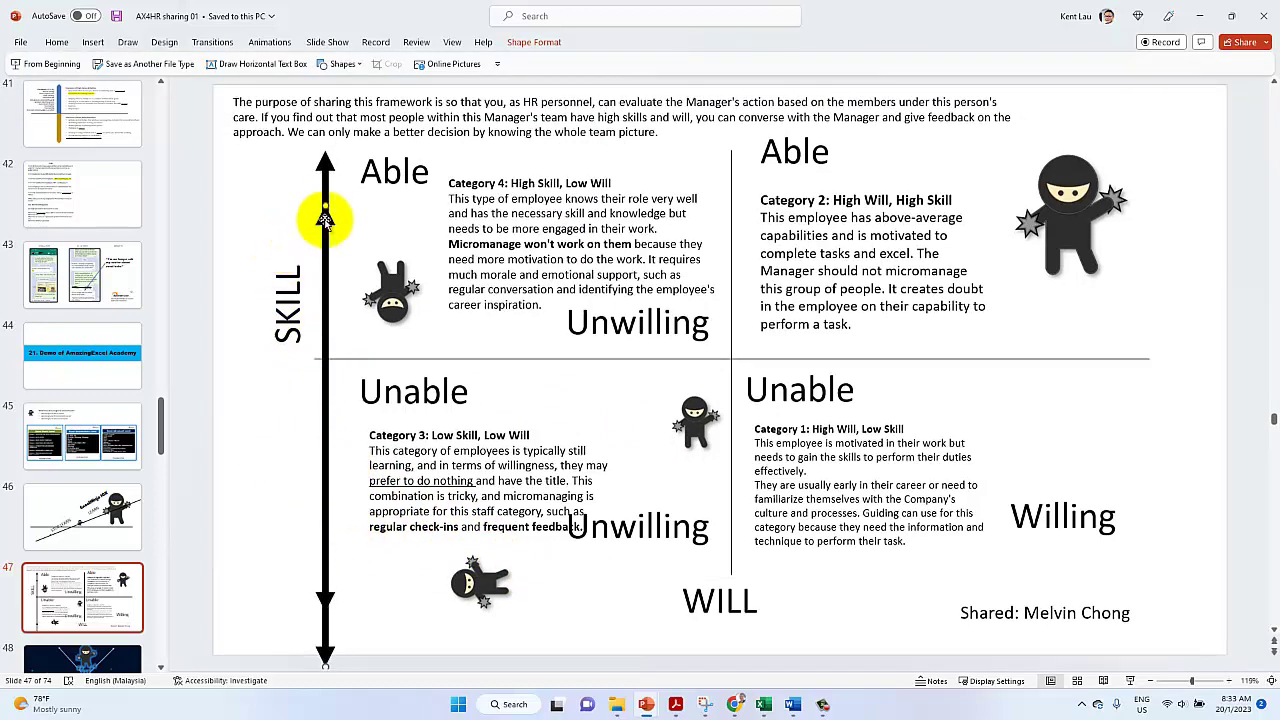
{"action": "left_click_drag", "start_coordinate": [326, 208], "coordinate": [1090, 640]}
{"action": "left_click_drag", "start_coordinate": [846, 643], "coordinate": [808, 536]}
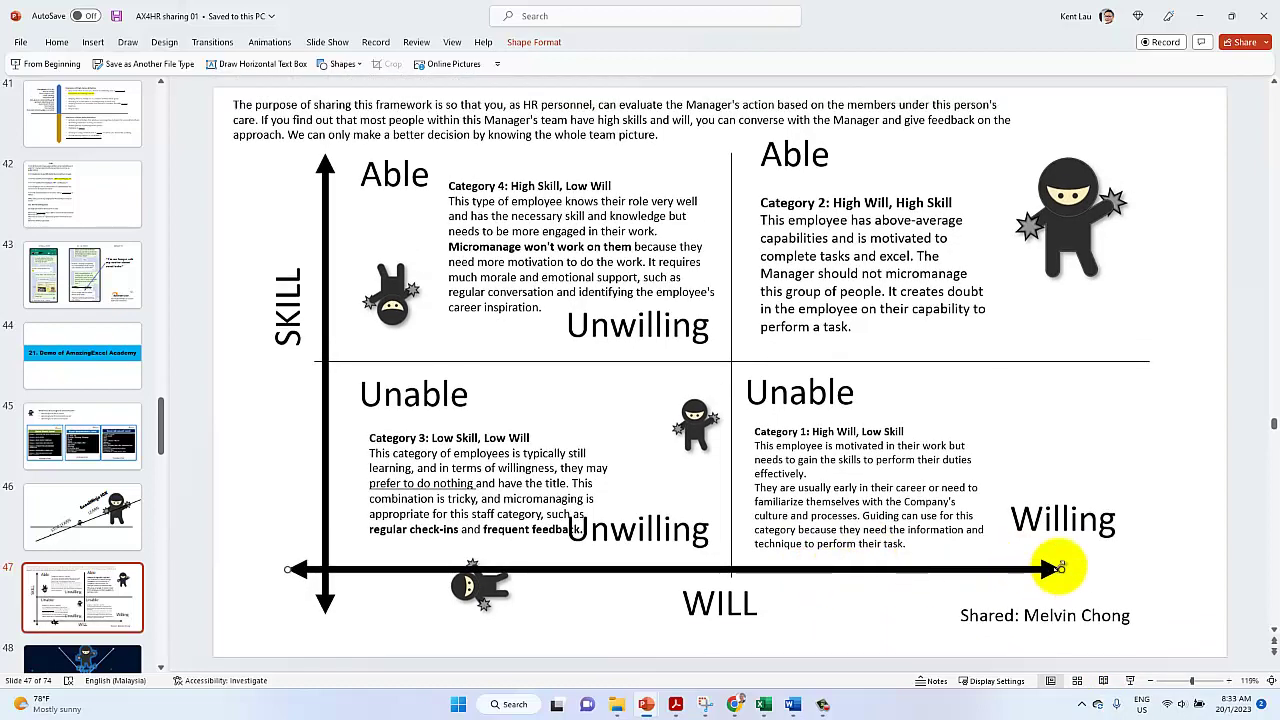
{"action": "left_click_drag", "start_coordinate": [1070, 568], "coordinate": [1158, 569]}
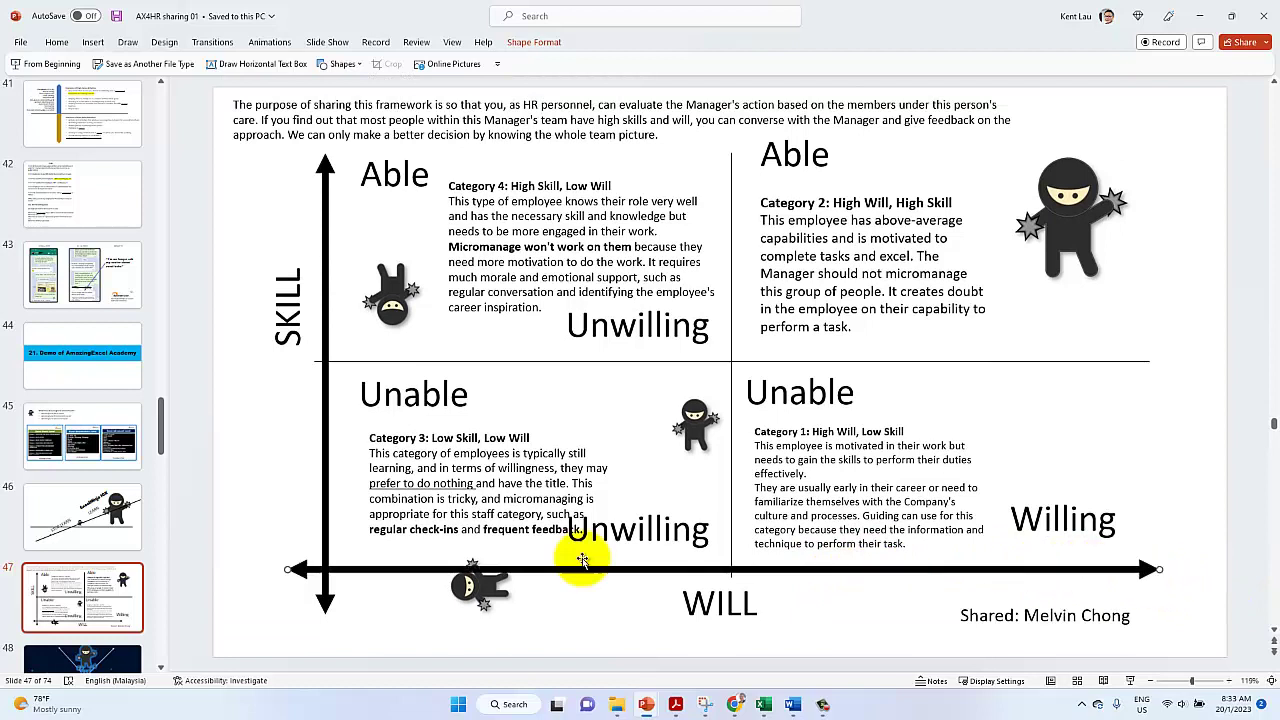
{"action": "left_click_drag", "start_coordinate": [486, 594], "coordinate": [486, 604]}
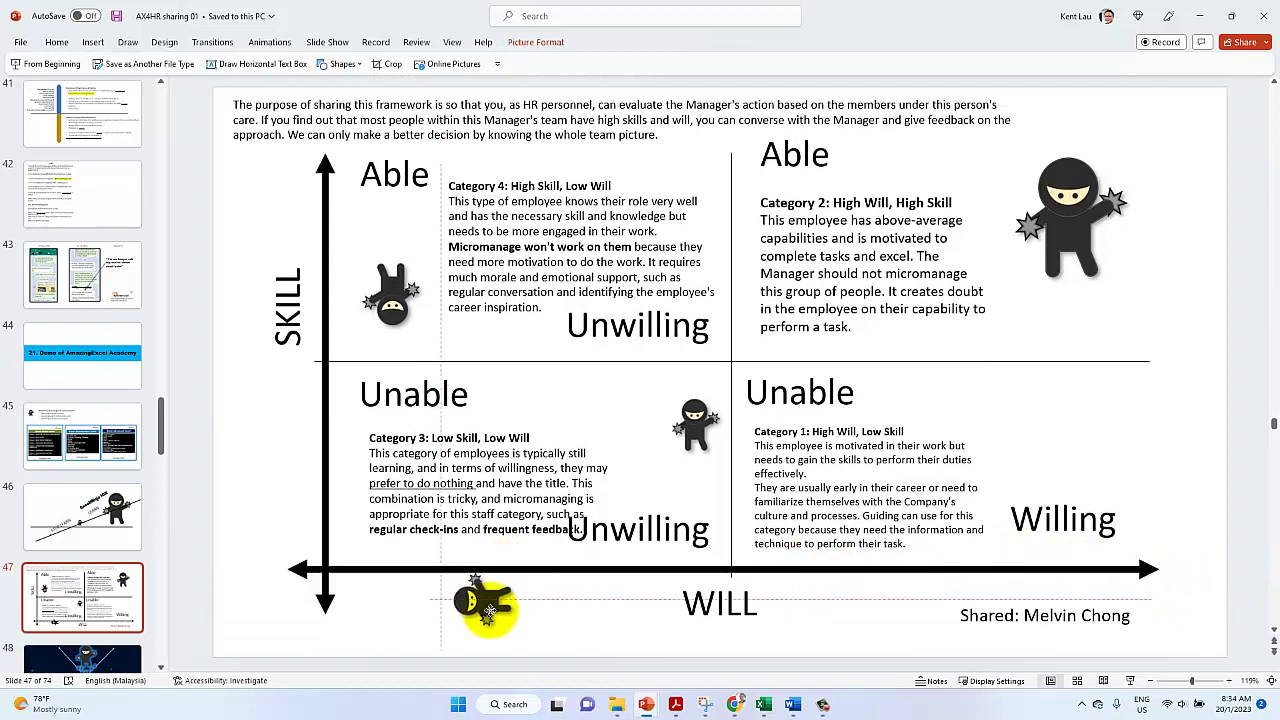
Shrink all eight Able, Unable, Unwilling and Willing labels to 24 pt
{"action": "left_click", "coordinate": [375, 395]}
{"action": "left_click", "coordinate": [353, 371]}
{"action": "left_click", "coordinate": [374, 176], "text": "shift"}
{"action": "left_click", "coordinate": [680, 325], "text": "shift"}
{"action": "left_click", "coordinate": [664, 528], "text": "shift"}
{"action": "left_click", "coordinate": [808, 394], "text": "shift"}
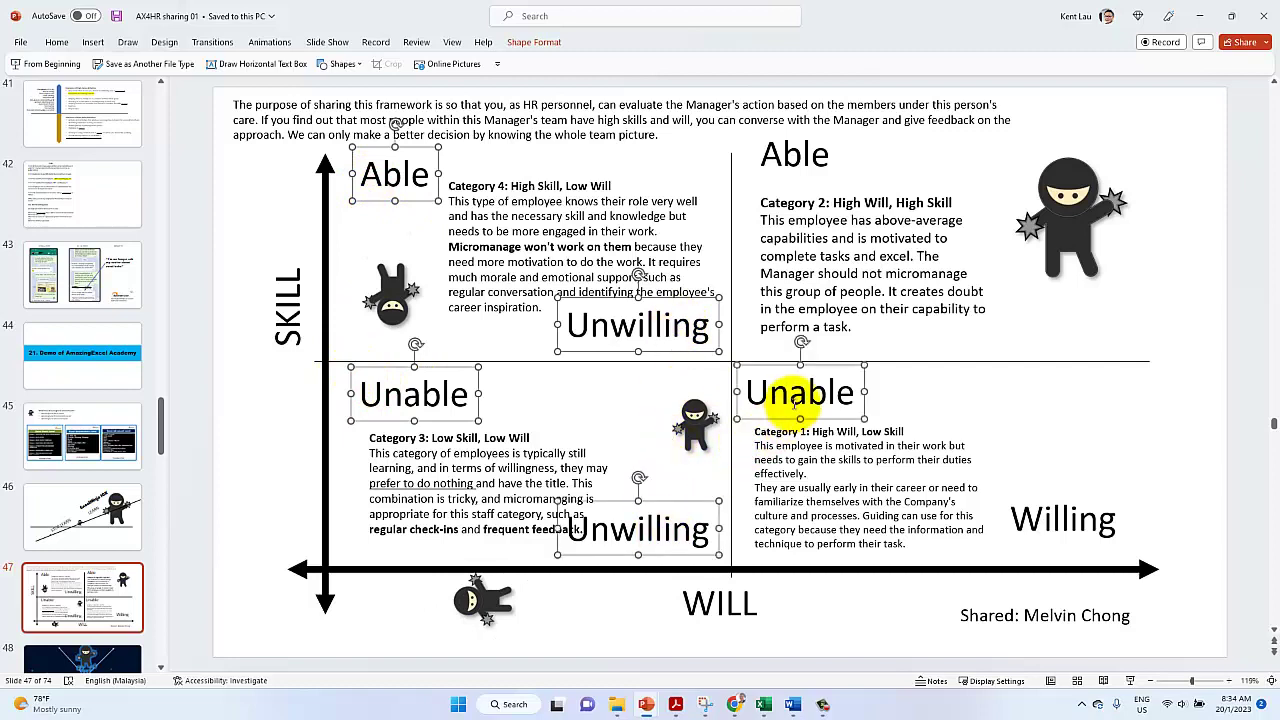
{"action": "left_click", "coordinate": [1065, 520], "text": "shift"}
{"action": "left_click", "coordinate": [788, 165], "text": "shift"}
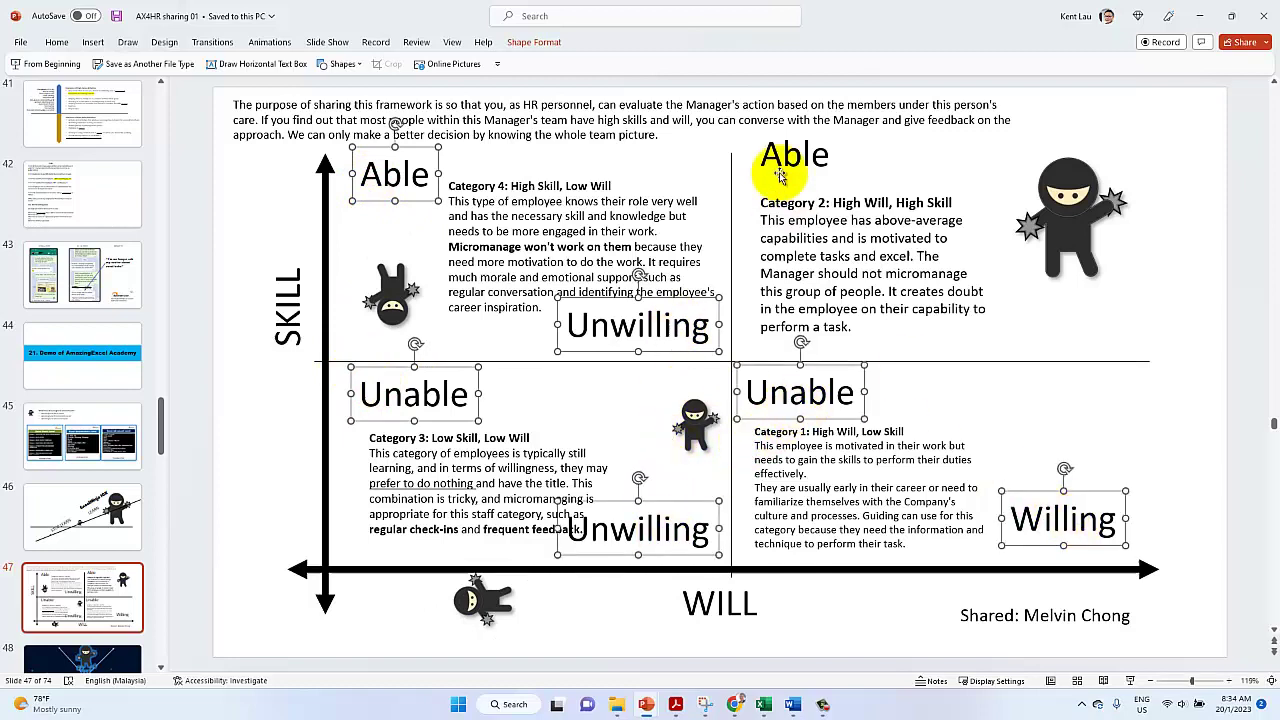
{"action": "left_click", "coordinate": [57, 44]}
{"action": "left_click", "coordinate": [423, 67]}
{"action": "left_click", "coordinate": [423, 67]}
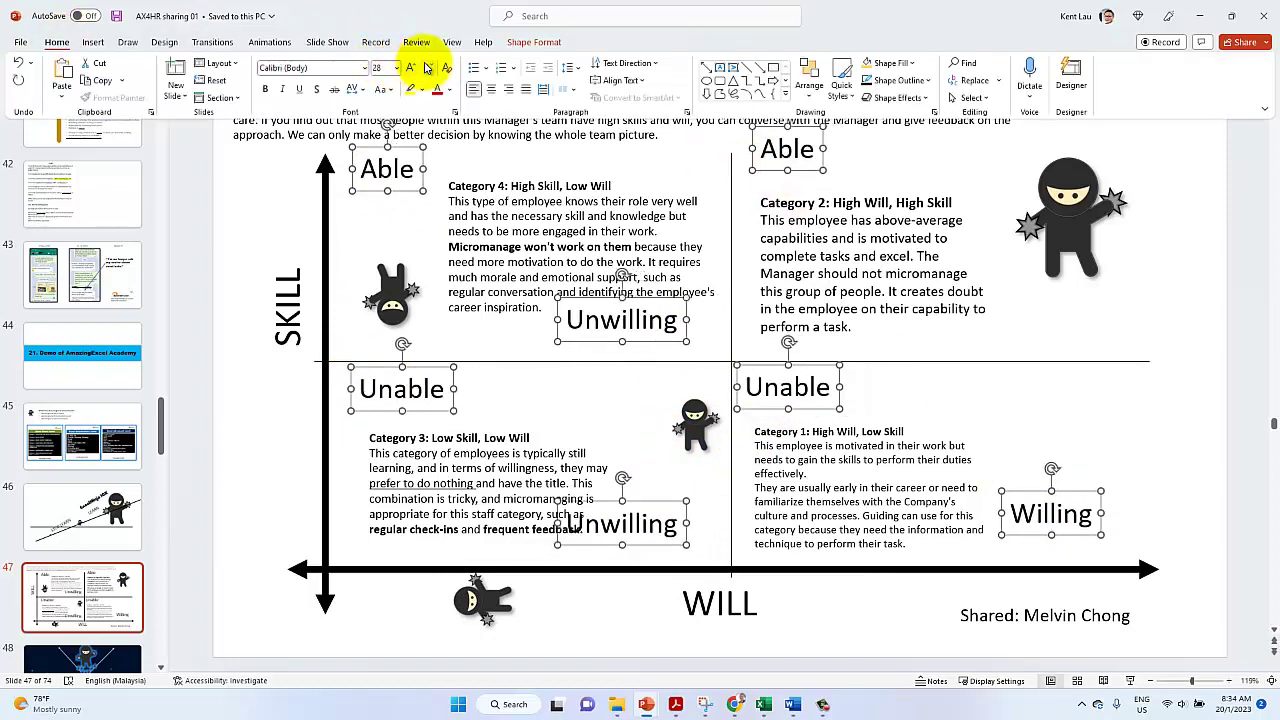
{"action": "left_click", "coordinate": [423, 67]}
Reposition the left Able and Unable labels, Category 3 text, and bottom Unwilling label
{"action": "left_click", "coordinate": [350, 220]}
{"action": "left_click_drag", "start_coordinate": [372, 172], "coordinate": [367, 206]}
{"action": "left_click", "coordinate": [378, 396]}
{"action": "left_click_drag", "start_coordinate": [378, 405], "coordinate": [340, 408]}
{"action": "left_click", "coordinate": [475, 483]}
{"action": "mouse_move", "coordinate": [365, 456]}
{"action": "left_mouse_down"}
{"action": "mouse_move", "coordinate": [343, 457]}
{"action": "mouse_move", "coordinate": [367, 453]}
{"action": "left_mouse_up"}
{"action": "left_click", "coordinate": [652, 522]}
{"action": "left_click_drag", "start_coordinate": [652, 522], "coordinate": [683, 545]}
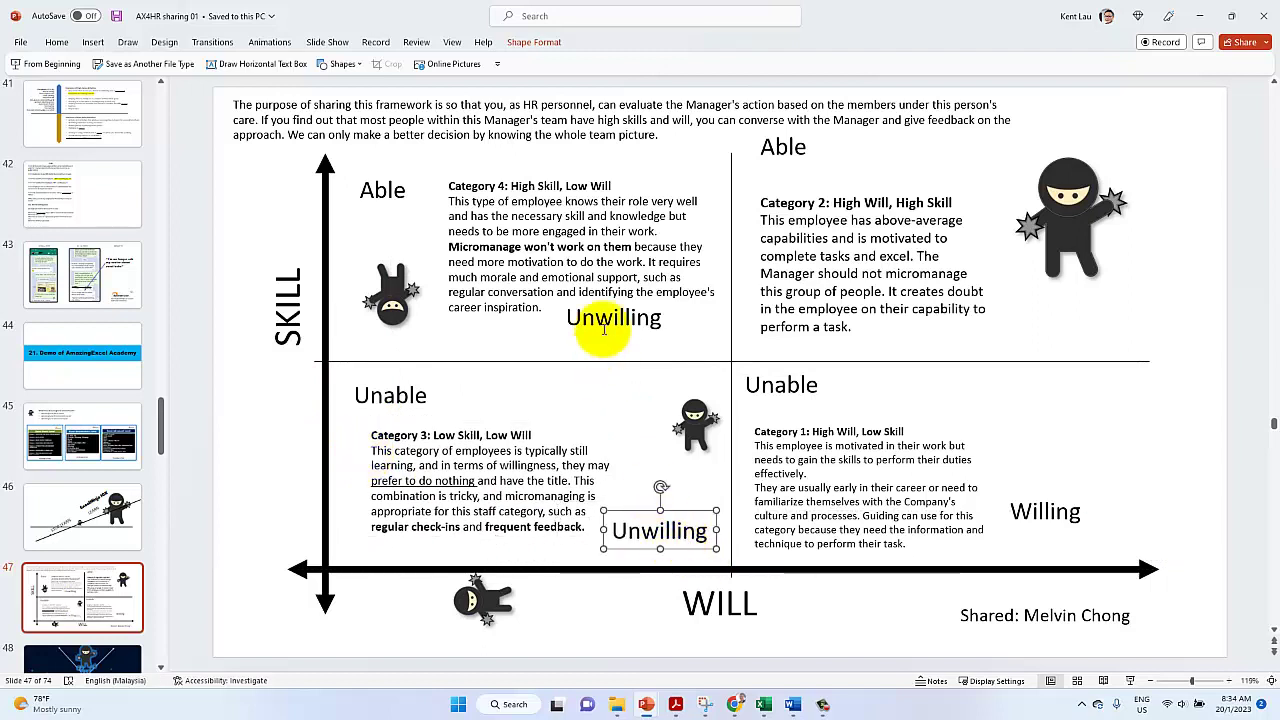
Realign the upper Unwilling, left Able and Category 4 boxes, and bold 'emotional support'
{"action": "left_click_drag", "start_coordinate": [592, 333], "coordinate": [627, 343]}
{"action": "left_click", "coordinate": [370, 198]}
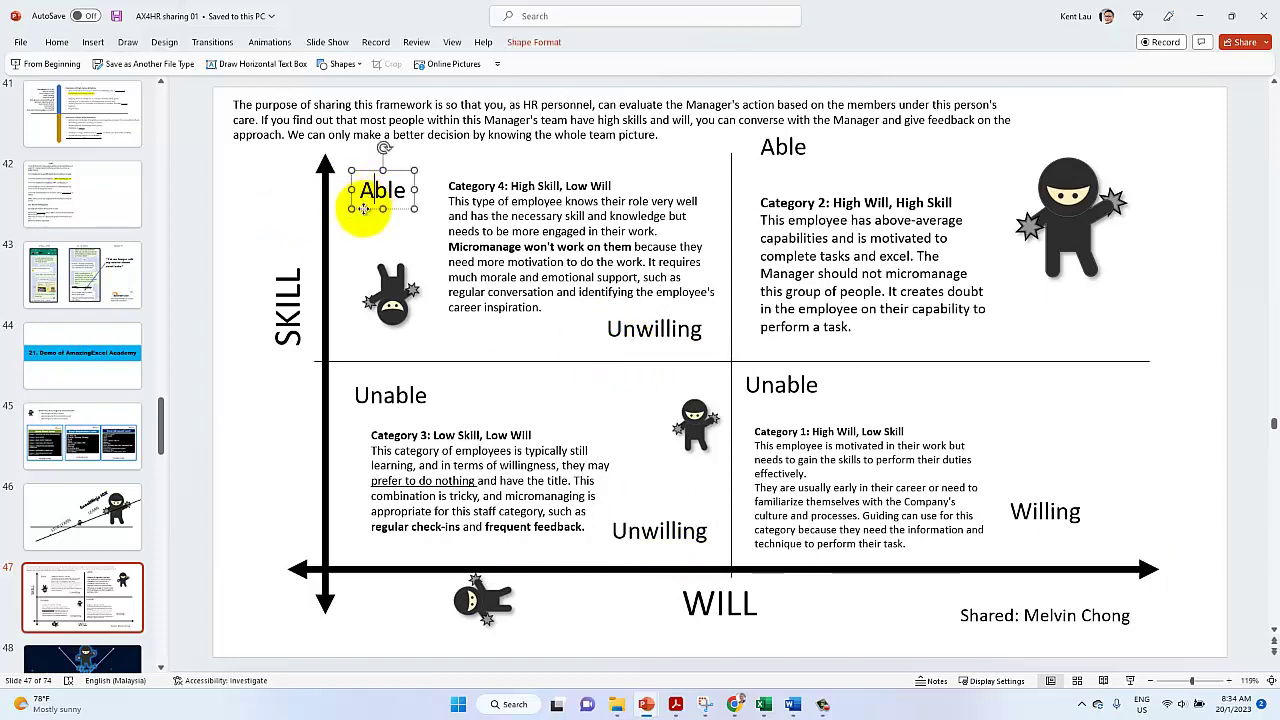
{"action": "left_click_drag", "start_coordinate": [366, 208], "coordinate": [362, 202]}
{"action": "left_click", "coordinate": [438, 240]}
{"action": "mouse_move", "coordinate": [438, 240]}
{"action": "left_mouse_down"}
{"action": "mouse_move", "coordinate": [424, 230]}
{"action": "mouse_move", "coordinate": [434, 246]}
{"action": "left_mouse_up"}
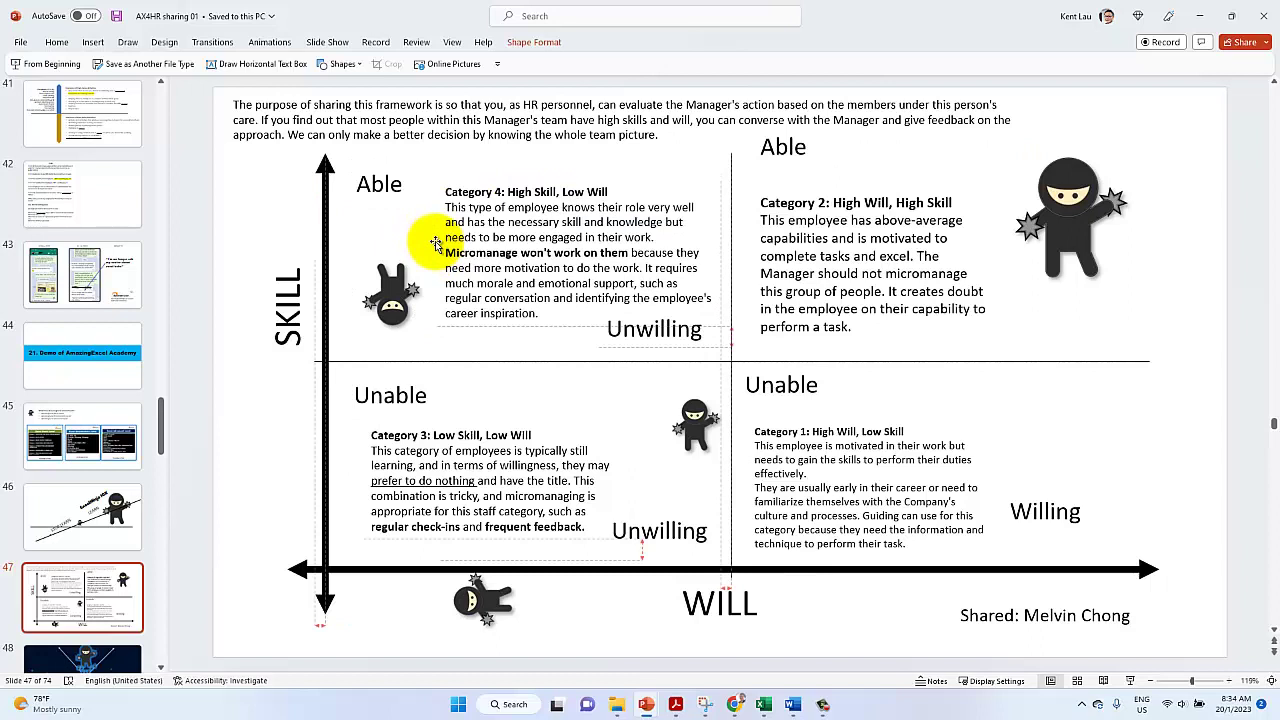
{"action": "left_click", "coordinate": [648, 340]}
{"action": "left_click_drag", "start_coordinate": [648, 340], "coordinate": [650, 342]}
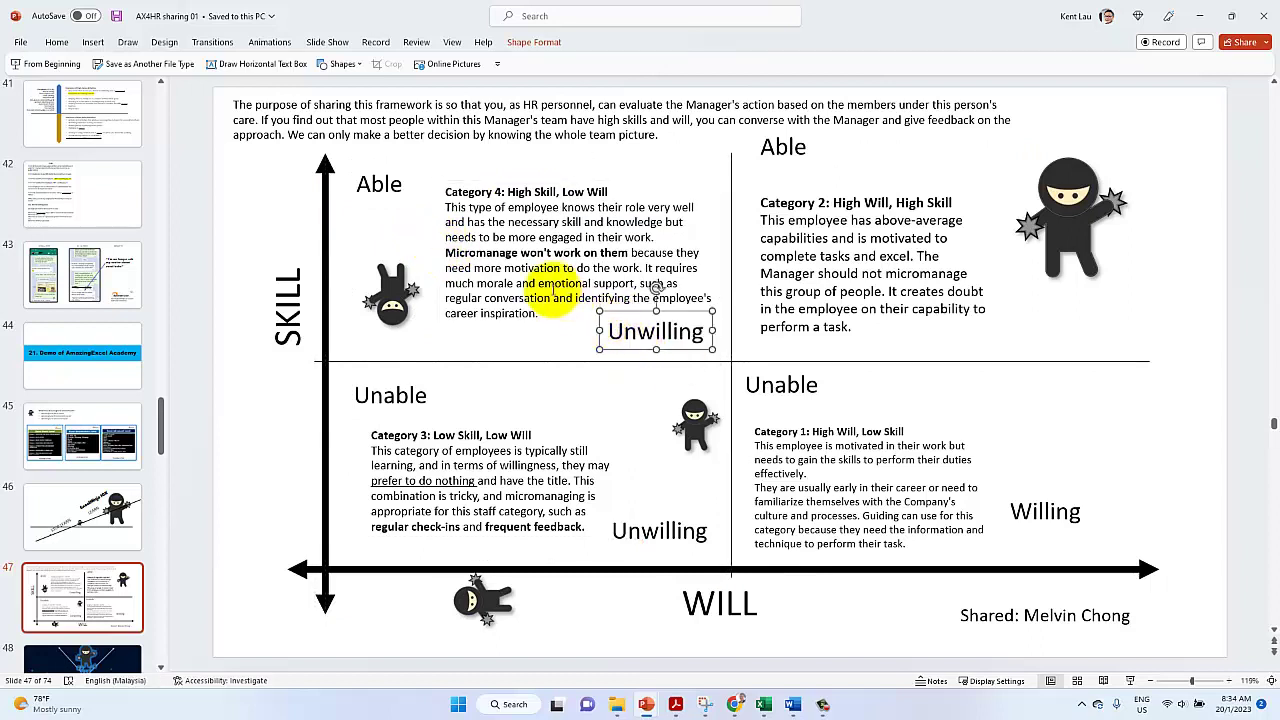
{"action": "left_click_drag", "start_coordinate": [540, 284], "coordinate": [621, 290]}
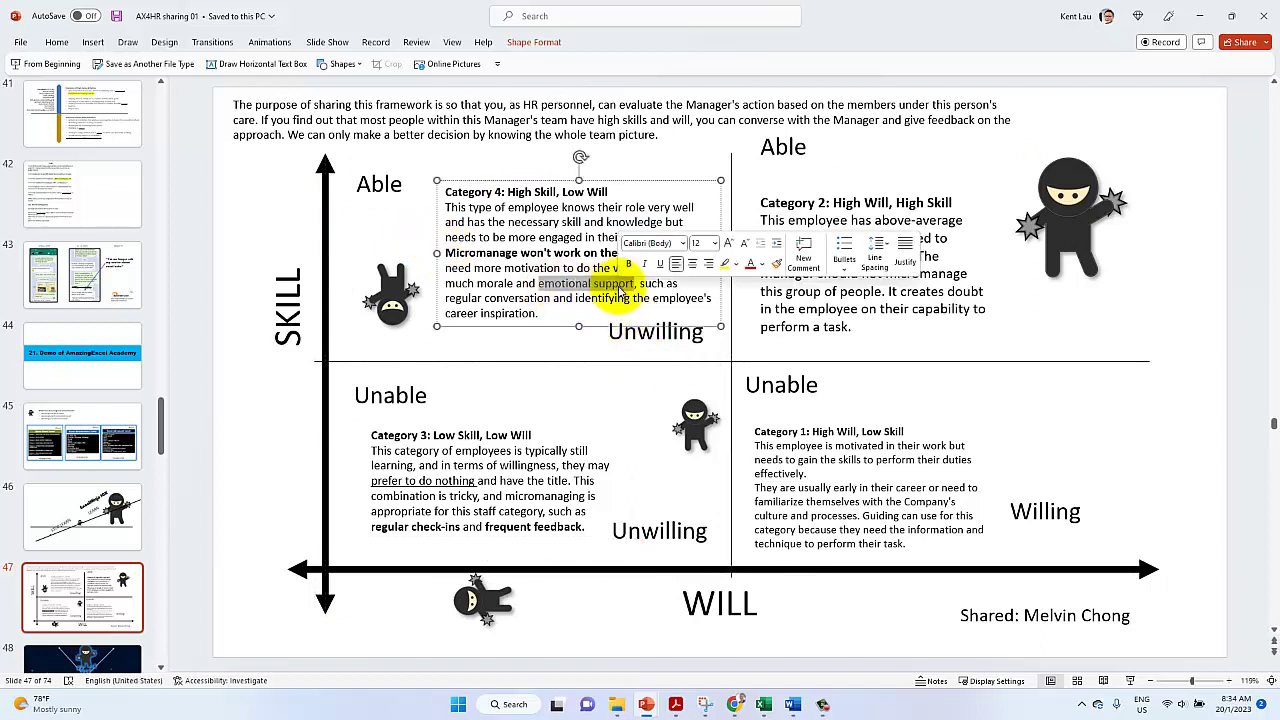
{"action": "key", "text": "ctrl+b"}
Lower the right Able label above Category 2 and copy Willing into the top-right quadrant
{"action": "left_click", "coordinate": [770, 256]}
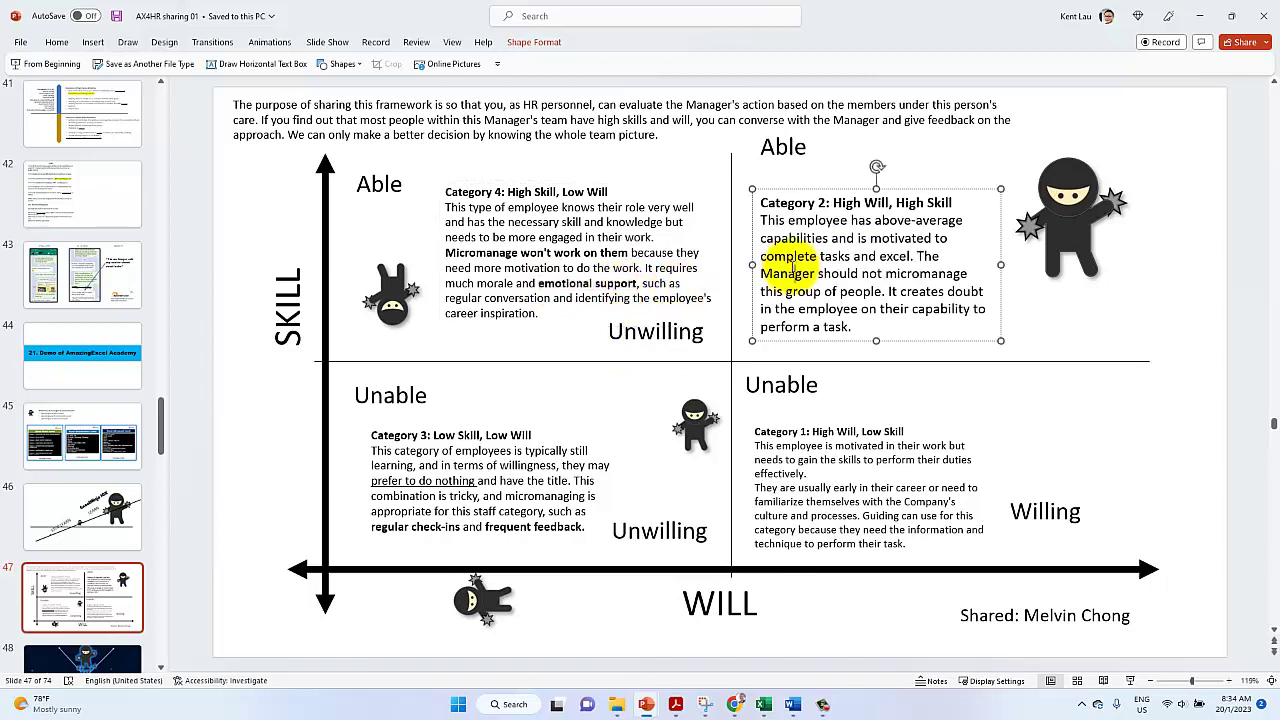
{"action": "mouse_move", "coordinate": [755, 240]}
{"action": "left_mouse_down"}
{"action": "mouse_move", "coordinate": [754, 214]}
{"action": "mouse_move", "coordinate": [740, 240]}
{"action": "mouse_move", "coordinate": [757, 227]}
{"action": "left_mouse_up"}
{"action": "left_click_drag", "start_coordinate": [762, 148], "coordinate": [757, 205]}
{"action": "left_click", "coordinate": [757, 263]}
{"action": "left_click_drag", "start_coordinate": [757, 263], "coordinate": [755, 282]}
{"action": "left_click", "coordinate": [963, 503]}
{"action": "left_click", "coordinate": [1038, 520]}
{"action": "left_click_drag", "start_coordinate": [1038, 520], "coordinate": [1043, 355]}
{"action": "left_click", "coordinate": [1065, 268]}
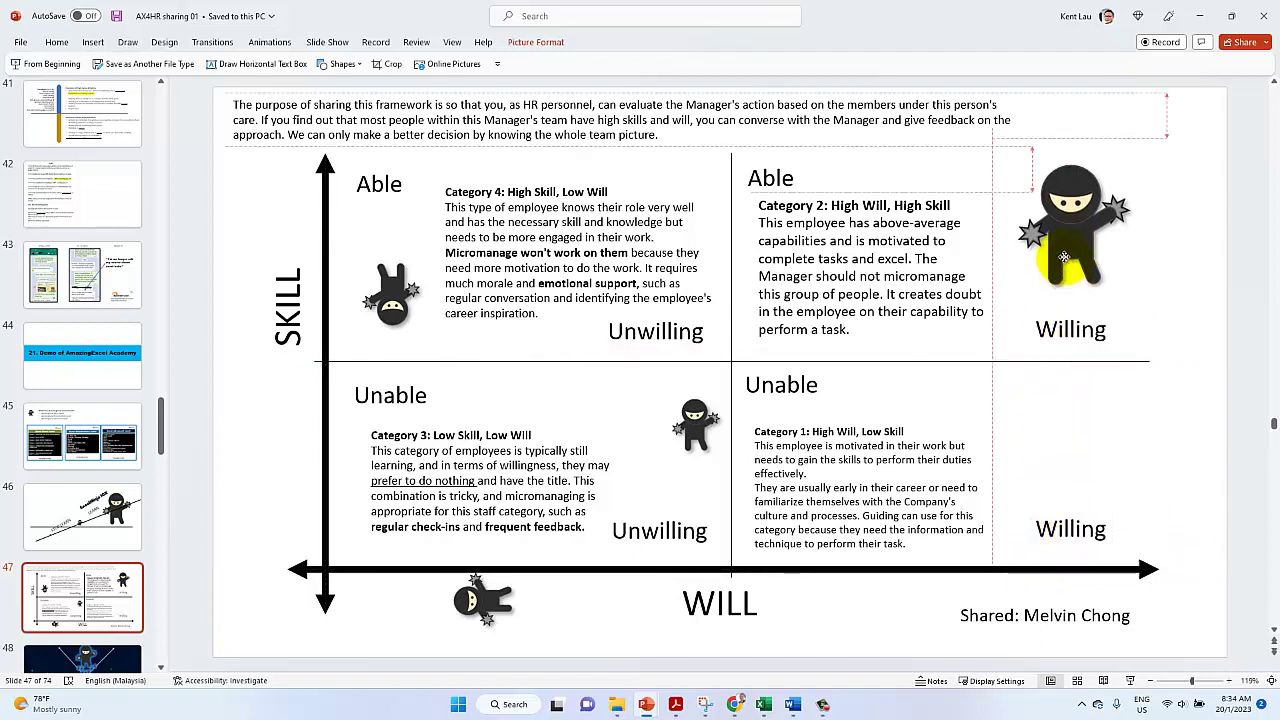
Move 'The Manager…' onto a new line in Category 2 and underline 'should not'
{"action": "left_click", "coordinate": [912, 258]}
{"action": "key", "text": "Return"}
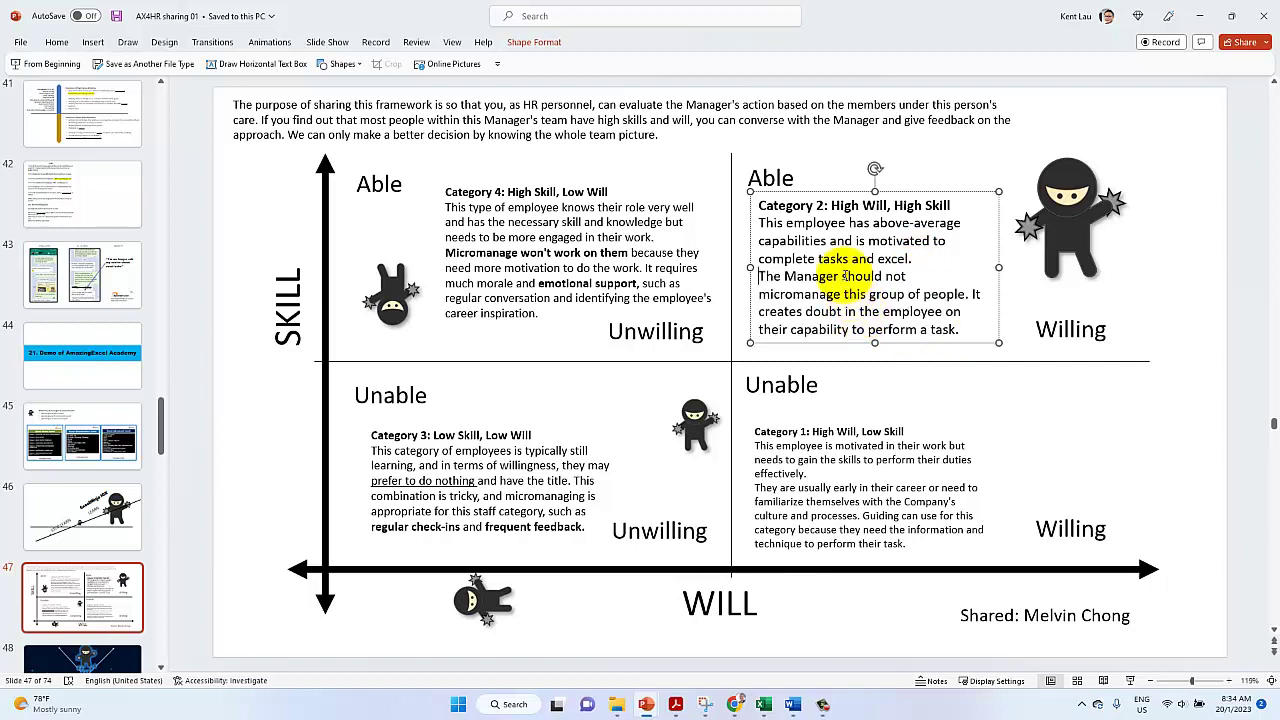
{"action": "left_click_drag", "start_coordinate": [843, 277], "coordinate": [838, 292]}
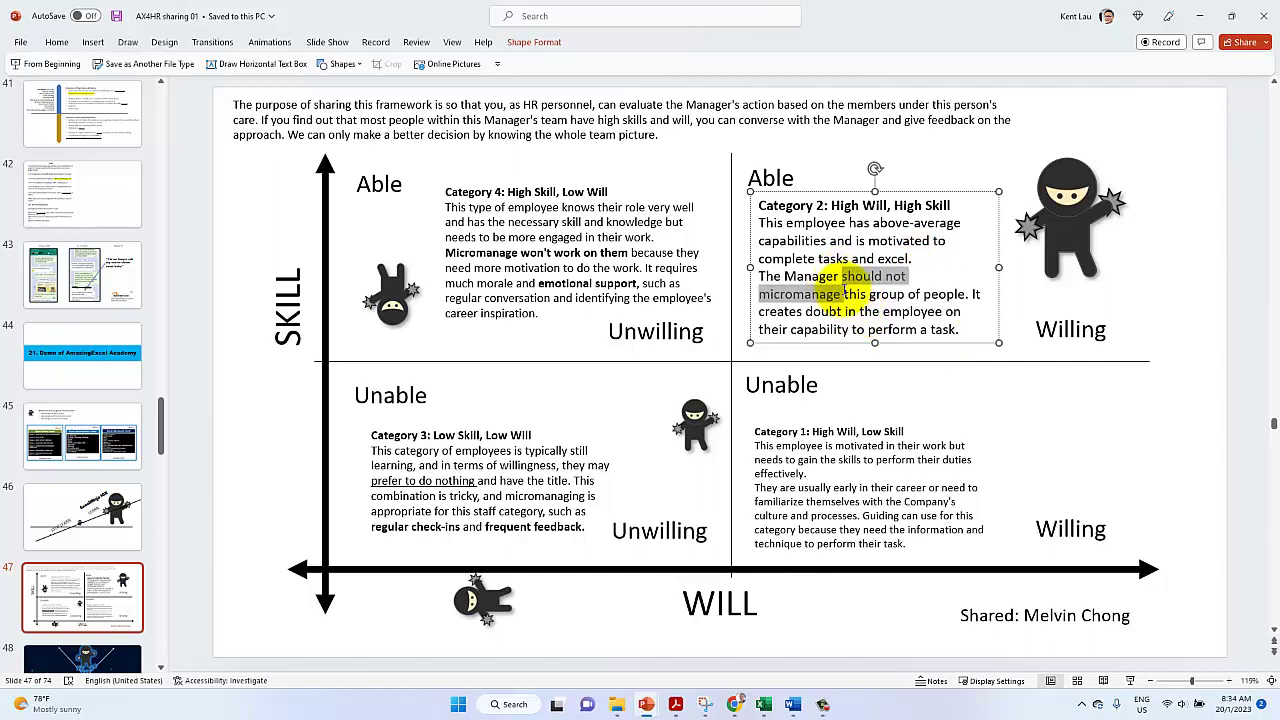
{"action": "left_click_drag", "start_coordinate": [842, 277], "coordinate": [908, 277]}
{"action": "left_click", "coordinate": [958, 257]}
Nudge the Category 1 text up and lower the bottom-right Willing label
{"action": "left_click", "coordinate": [796, 470]}
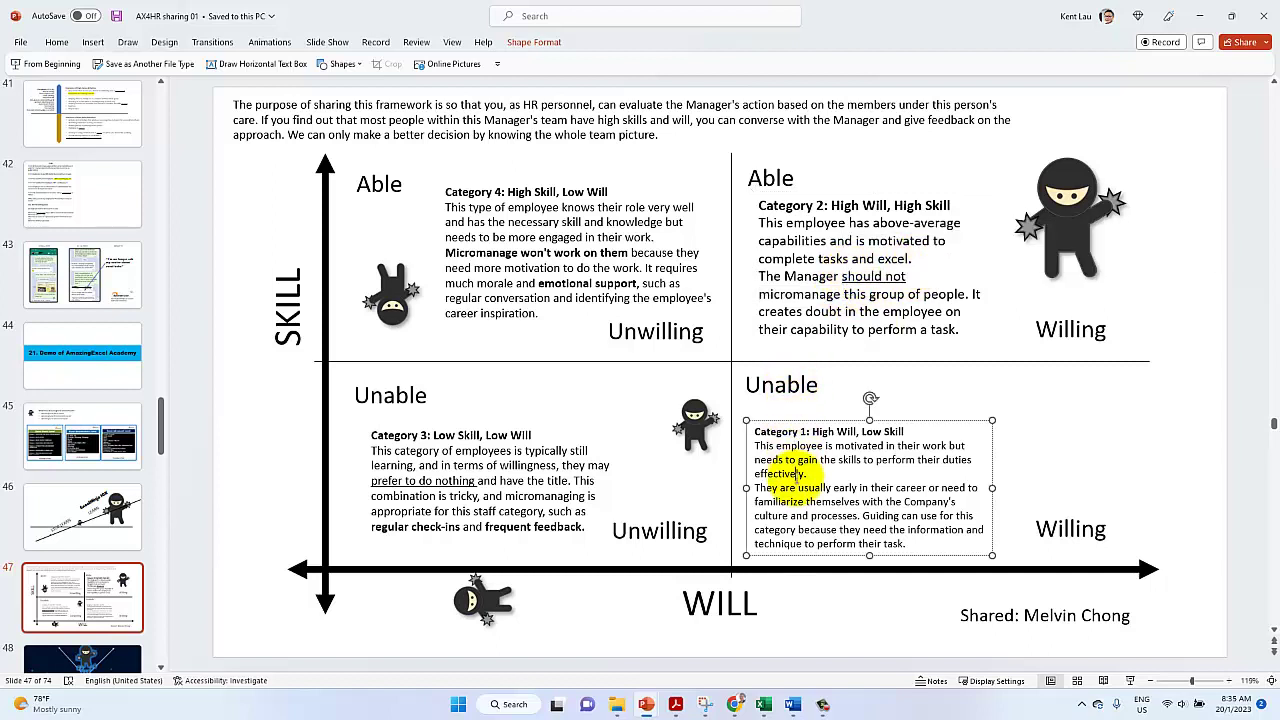
{"action": "left_click_drag", "start_coordinate": [790, 421], "coordinate": [777, 413]}
{"action": "left_click", "coordinate": [776, 390]}
{"action": "left_click_drag", "start_coordinate": [1066, 541], "coordinate": [1061, 553]}
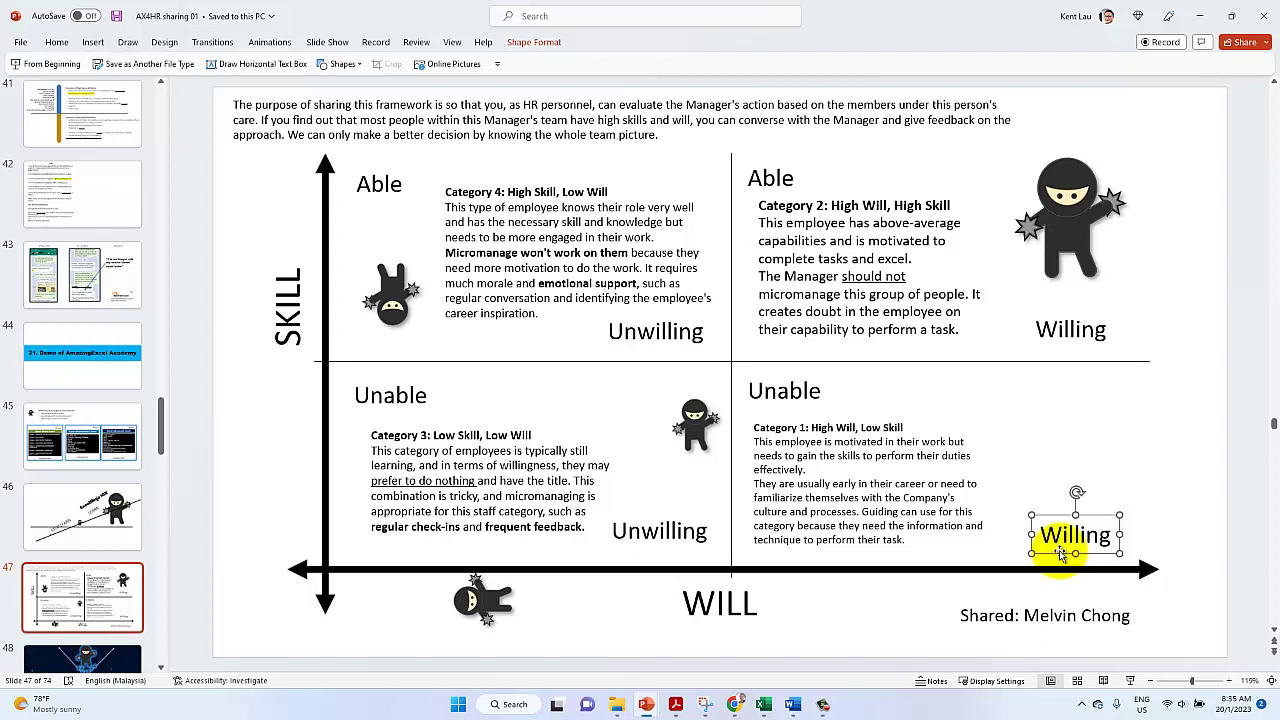
Move the SKILL title lower-left and nudge the WILL title slightly right
{"action": "left_click", "coordinate": [810, 392]}
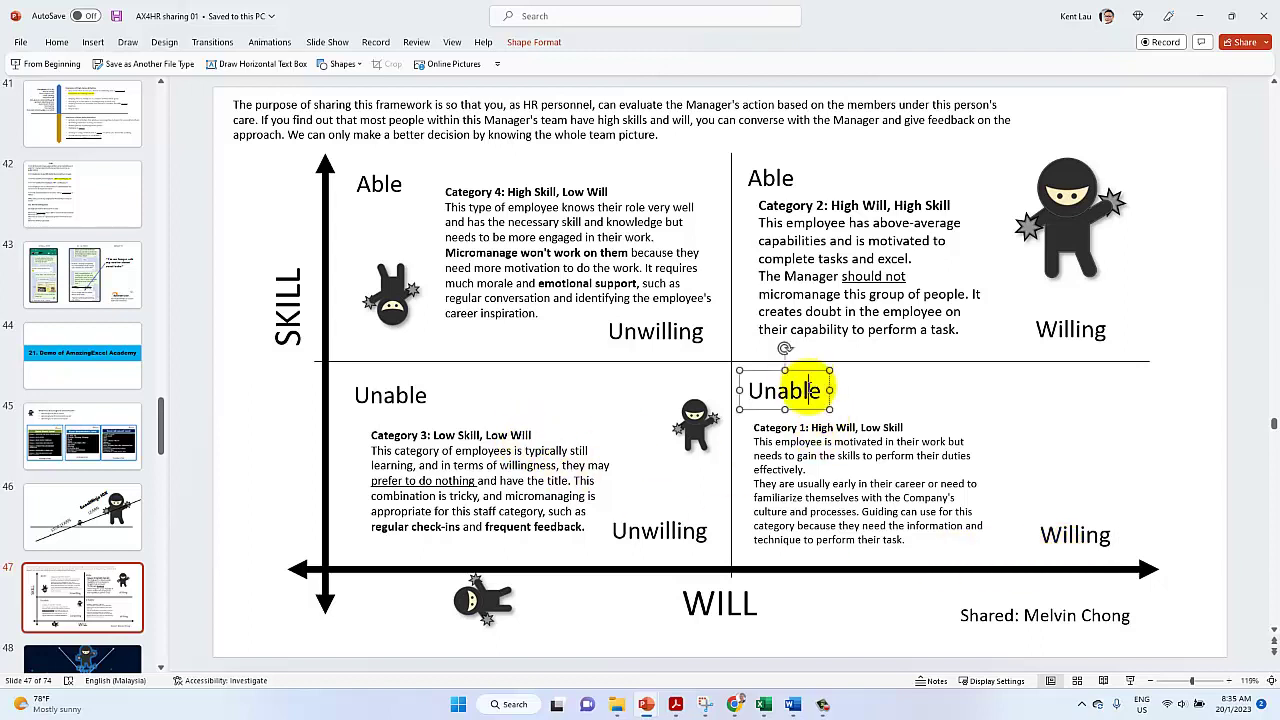
{"action": "left_click", "coordinate": [272, 343]}
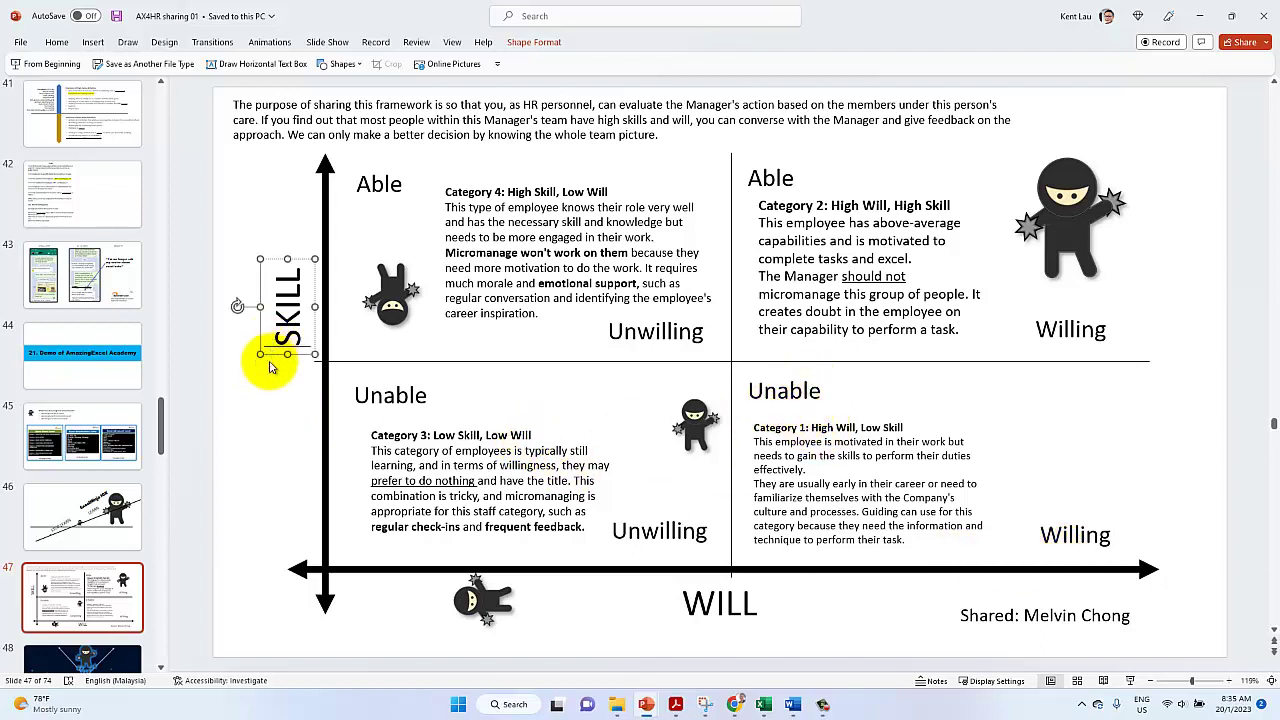
{"action": "left_click_drag", "start_coordinate": [270, 360], "coordinate": [255, 418]}
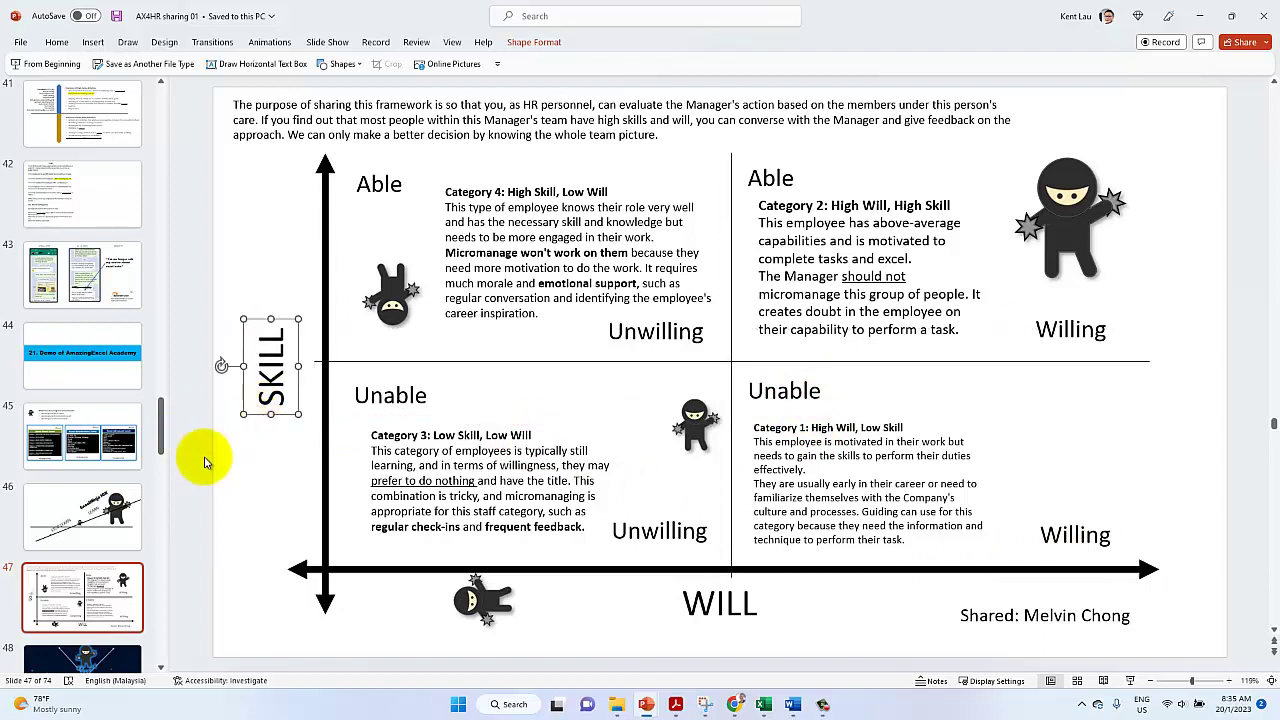
{"action": "left_click", "coordinate": [703, 620]}
{"action": "left_click_drag", "start_coordinate": [699, 632], "coordinate": [714, 631]}
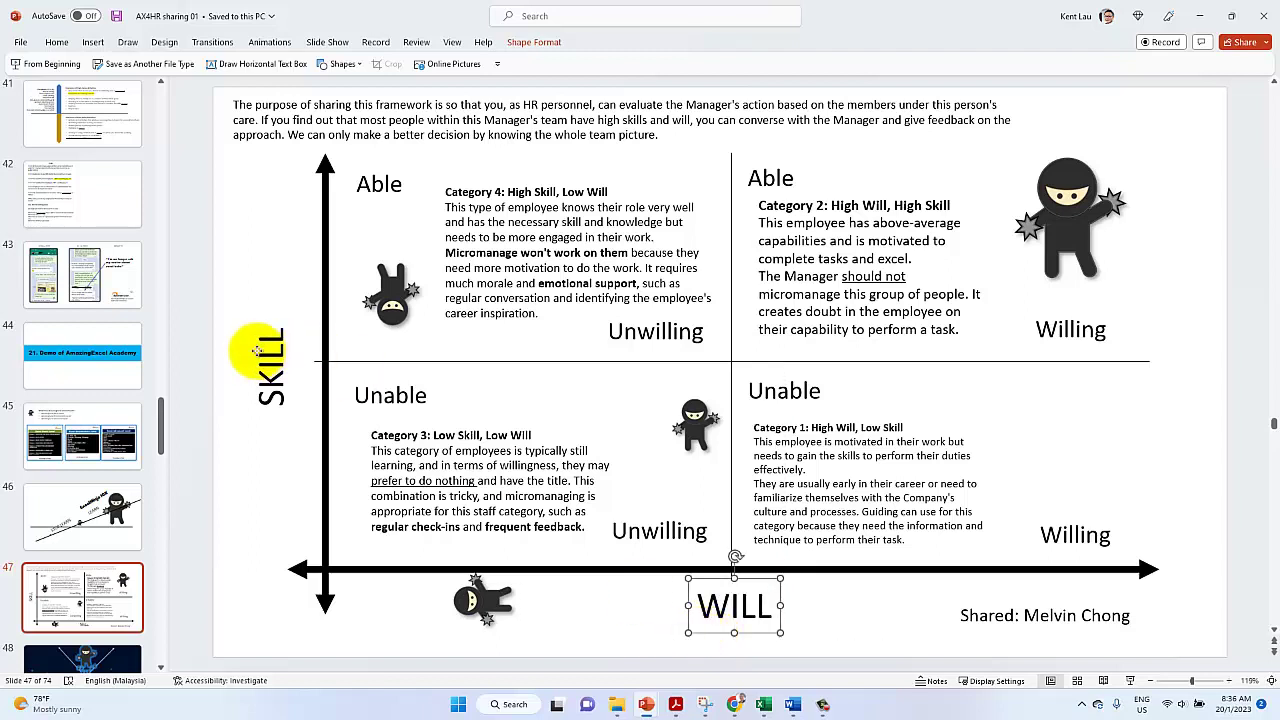
Colour both SKILL and WILL axis titles blue
{"action": "left_click", "coordinate": [256, 349], "text": "shift"}
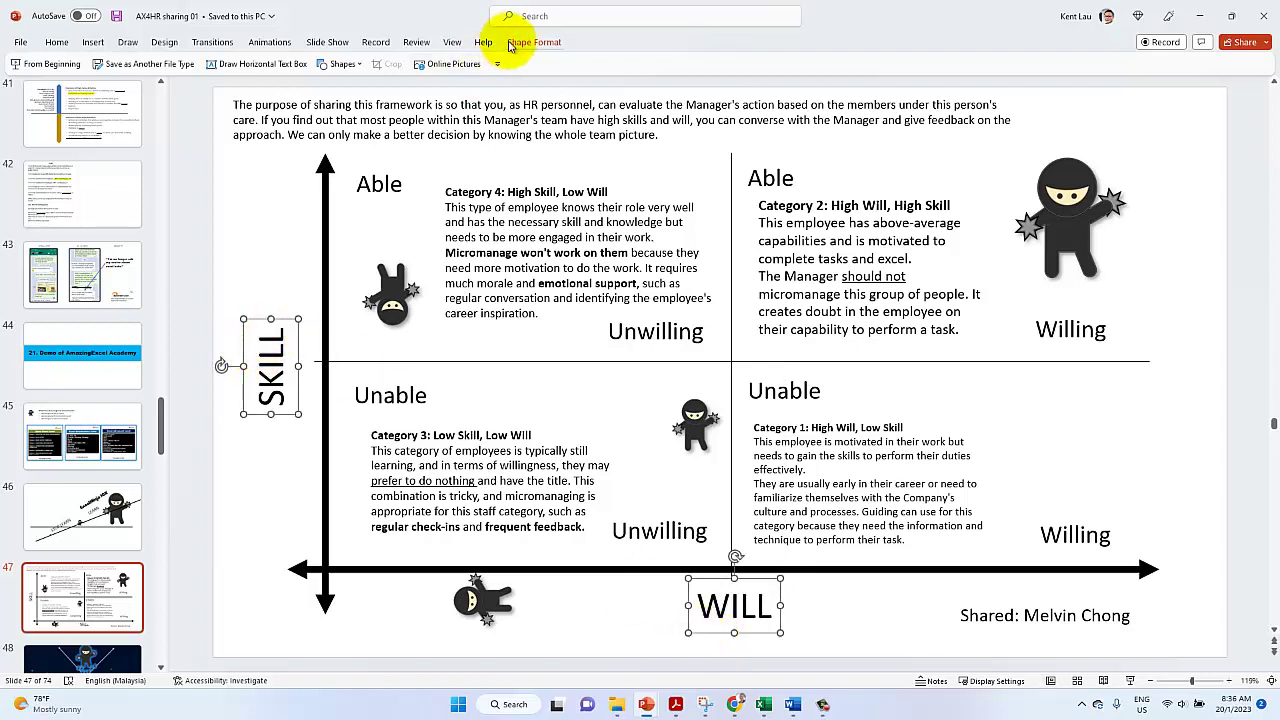
{"action": "left_click", "coordinate": [60, 44]}
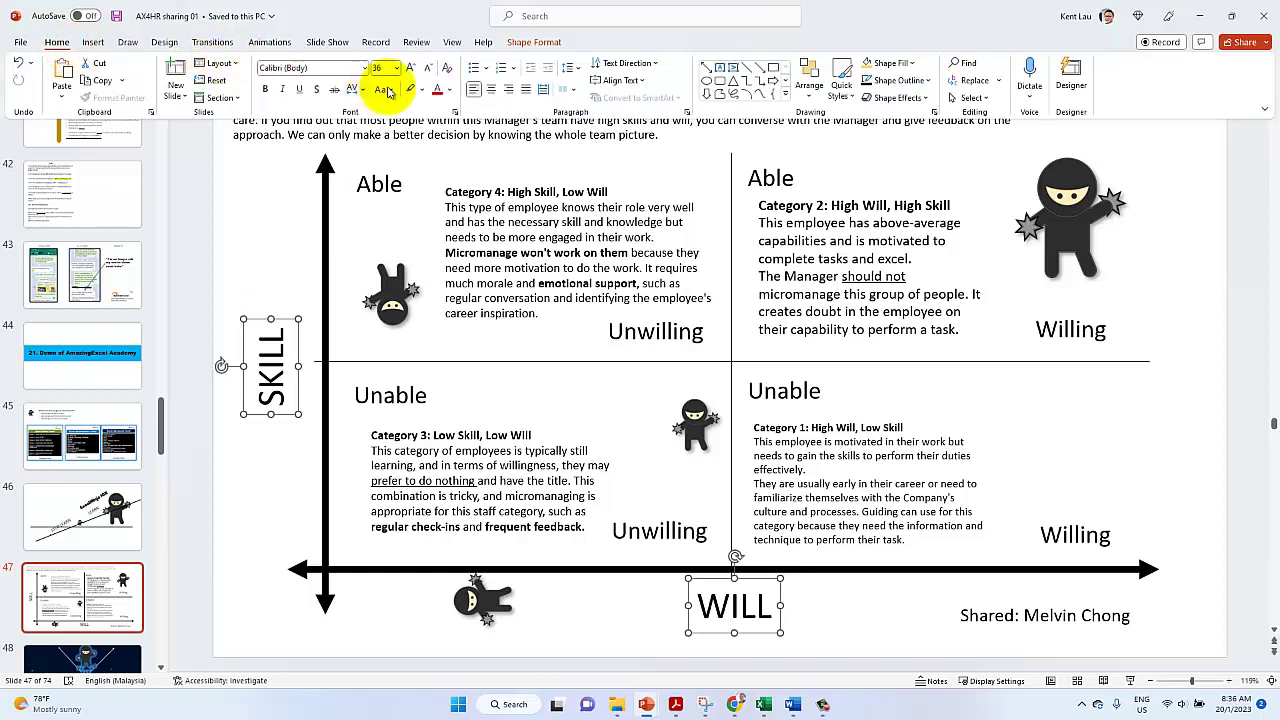
{"action": "left_click", "coordinate": [450, 90]}
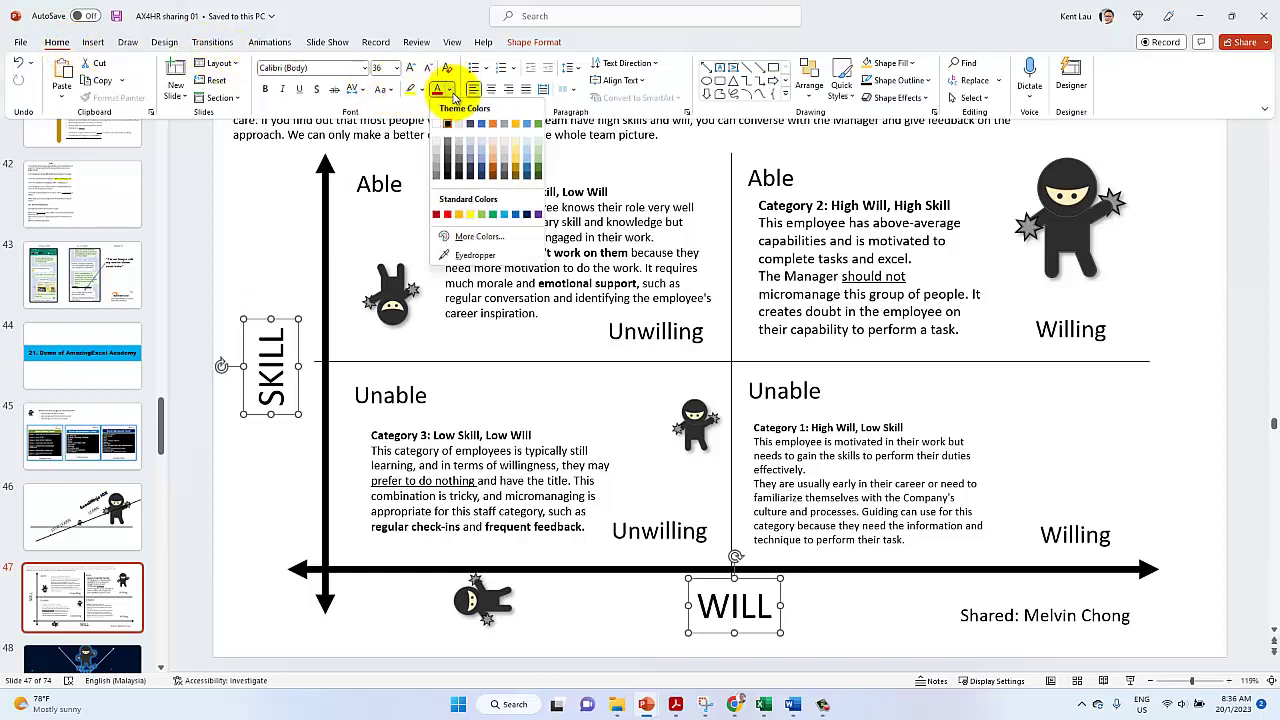
{"action": "left_click", "coordinate": [518, 216]}
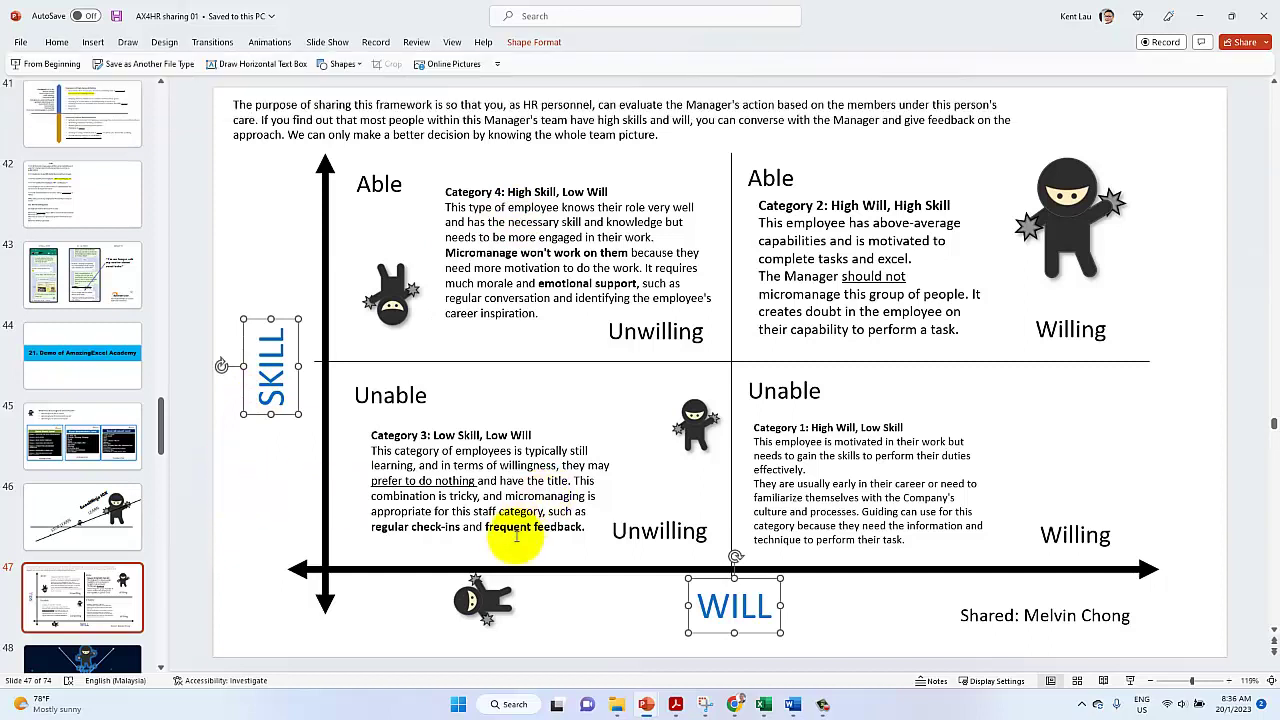
Nudge the Category 1, Category 3 and lower Unwilling boxes; start 'This combination…' on a new line
{"action": "mouse_move", "coordinate": [482, 539]}
{"action": "left_mouse_down"}
{"action": "mouse_move", "coordinate": [468, 533]}
{"action": "mouse_move", "coordinate": [481, 537]}
{"action": "left_mouse_up"}
{"action": "left_click_drag", "start_coordinate": [659, 532], "coordinate": [648, 540]}
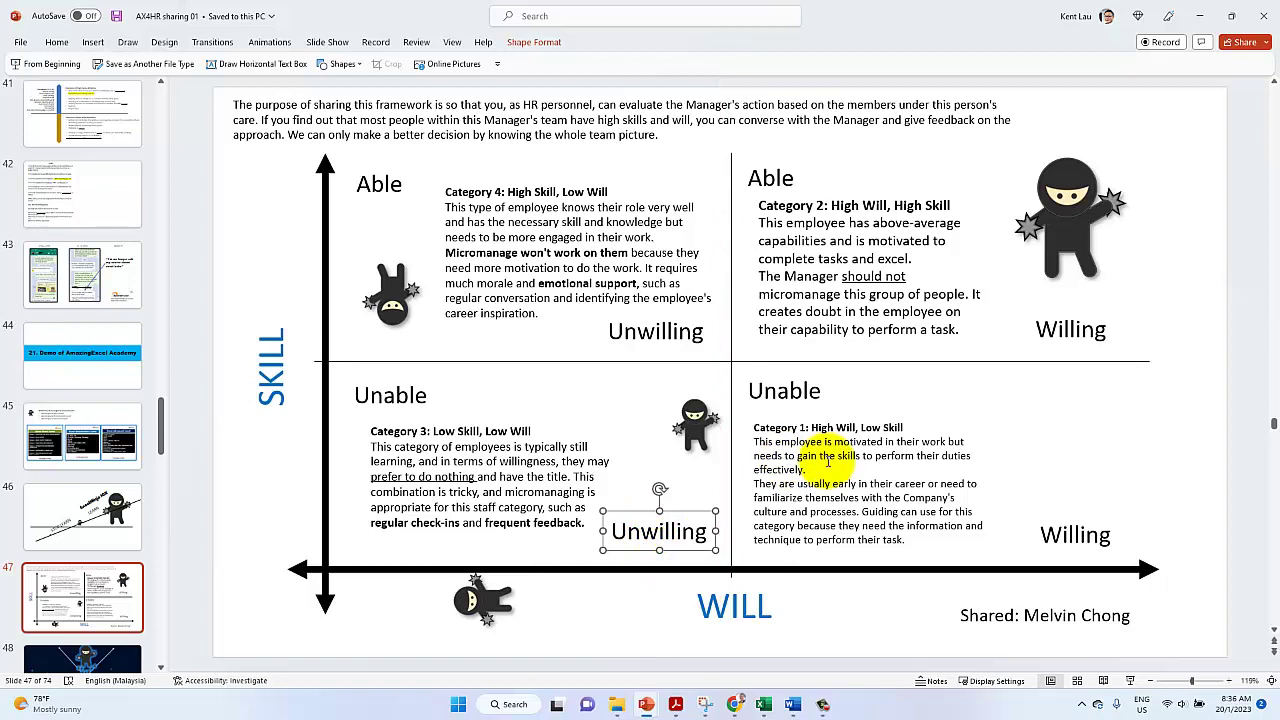
{"action": "left_click", "coordinate": [827, 458]}
{"action": "left_click_drag", "start_coordinate": [745, 458], "coordinate": [748, 457]}
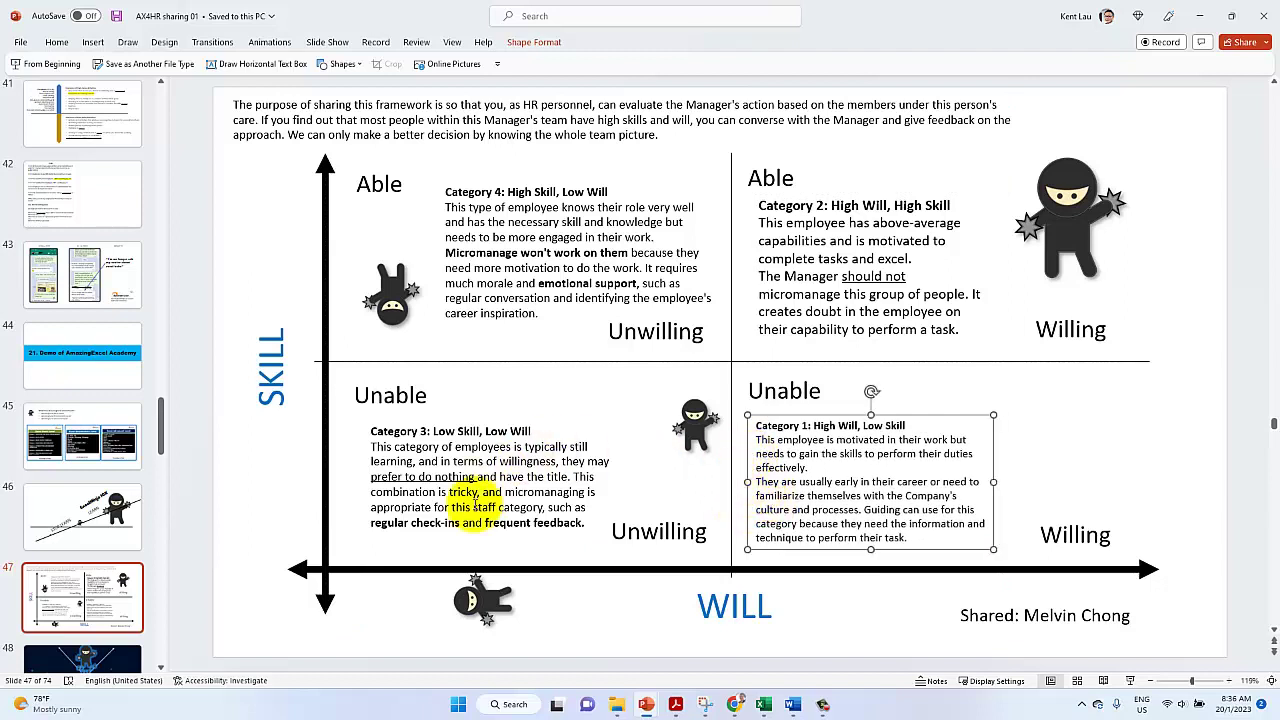
{"action": "left_click", "coordinate": [442, 538]}
{"action": "left_click_drag", "start_coordinate": [440, 537], "coordinate": [425, 537]}
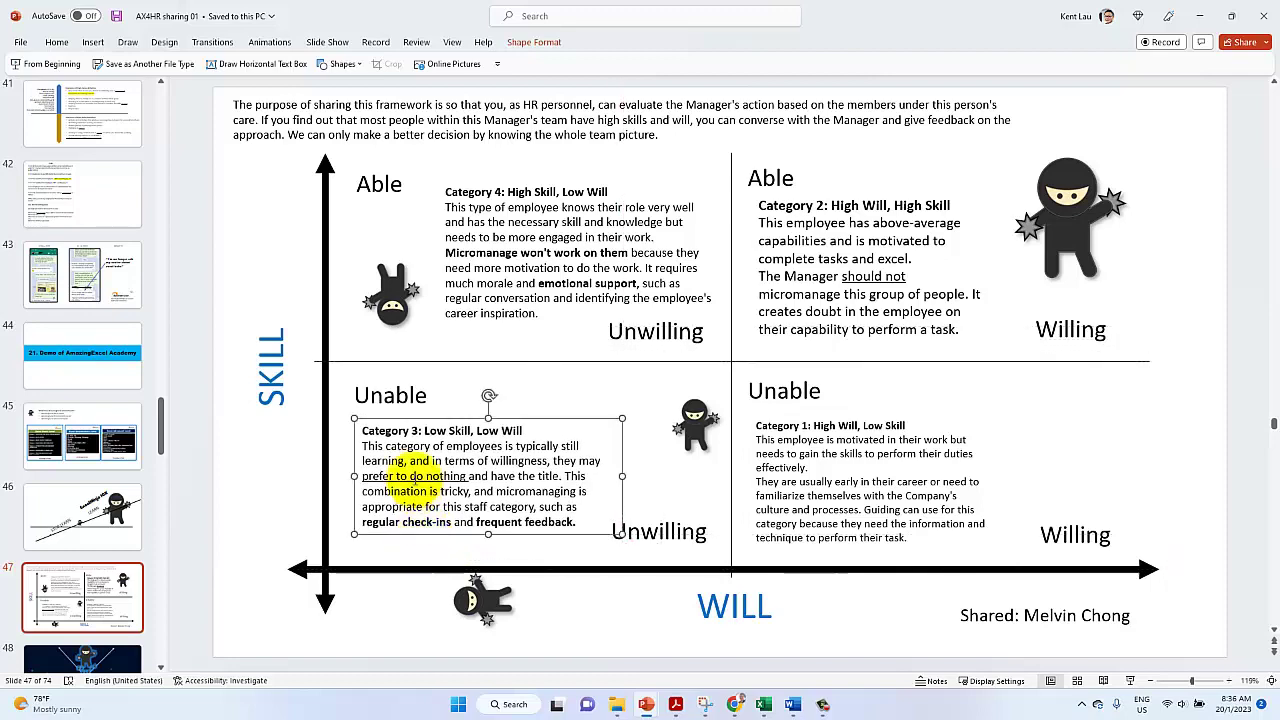
{"action": "left_click", "coordinate": [564, 482]}
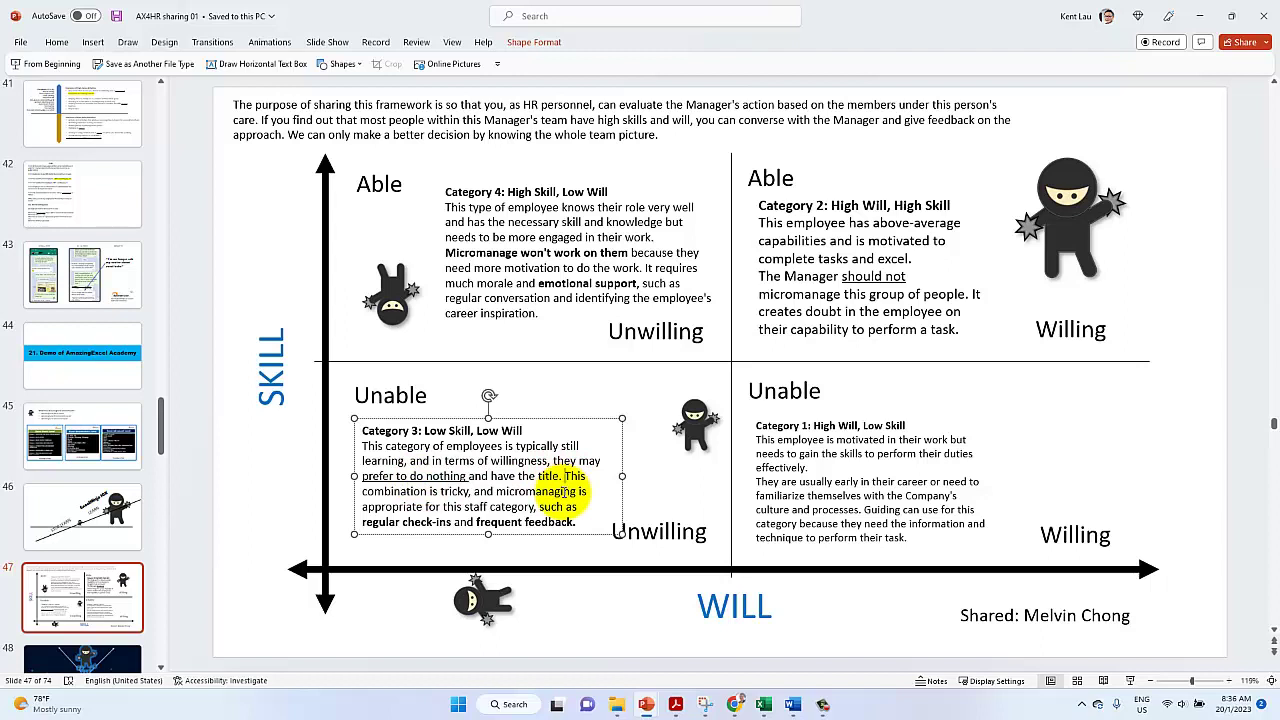
{"action": "key", "text": "Return"}
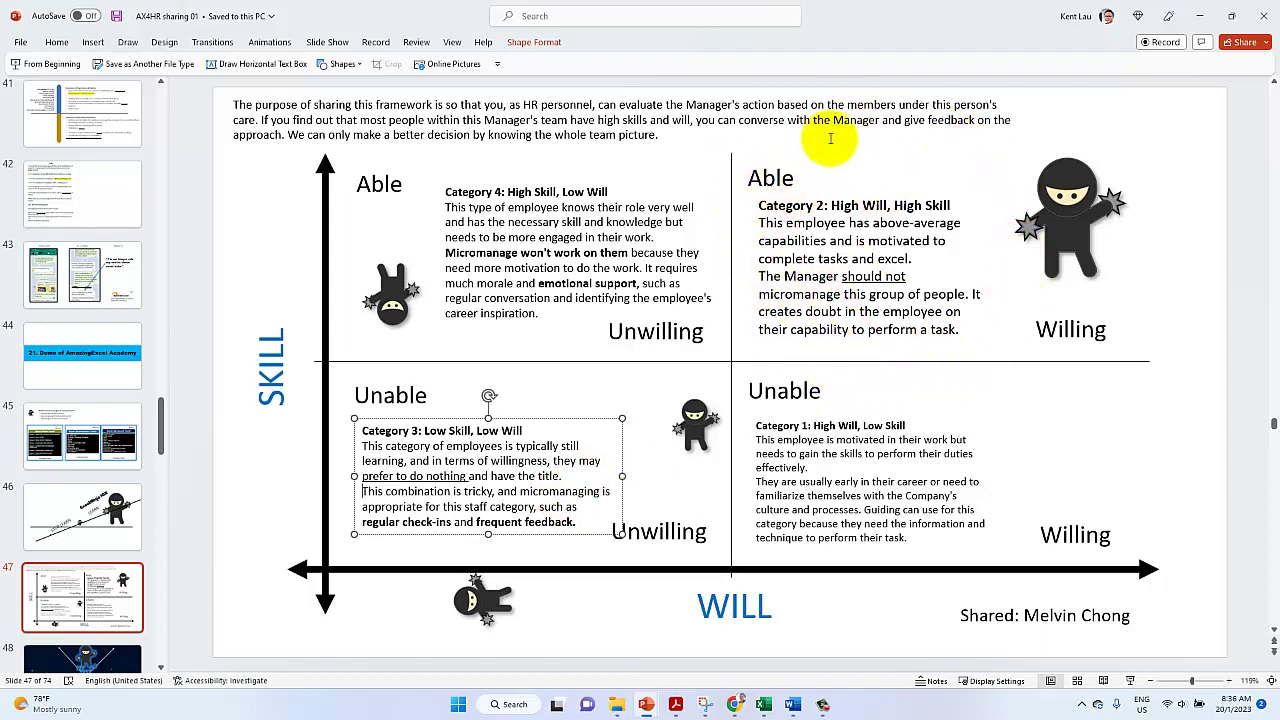
Add a blank line before 'The Manager', widen Category 2, and raise it and the right Able label
{"action": "left_click", "coordinate": [748, 195]}
{"action": "left_click", "coordinate": [750, 212]}
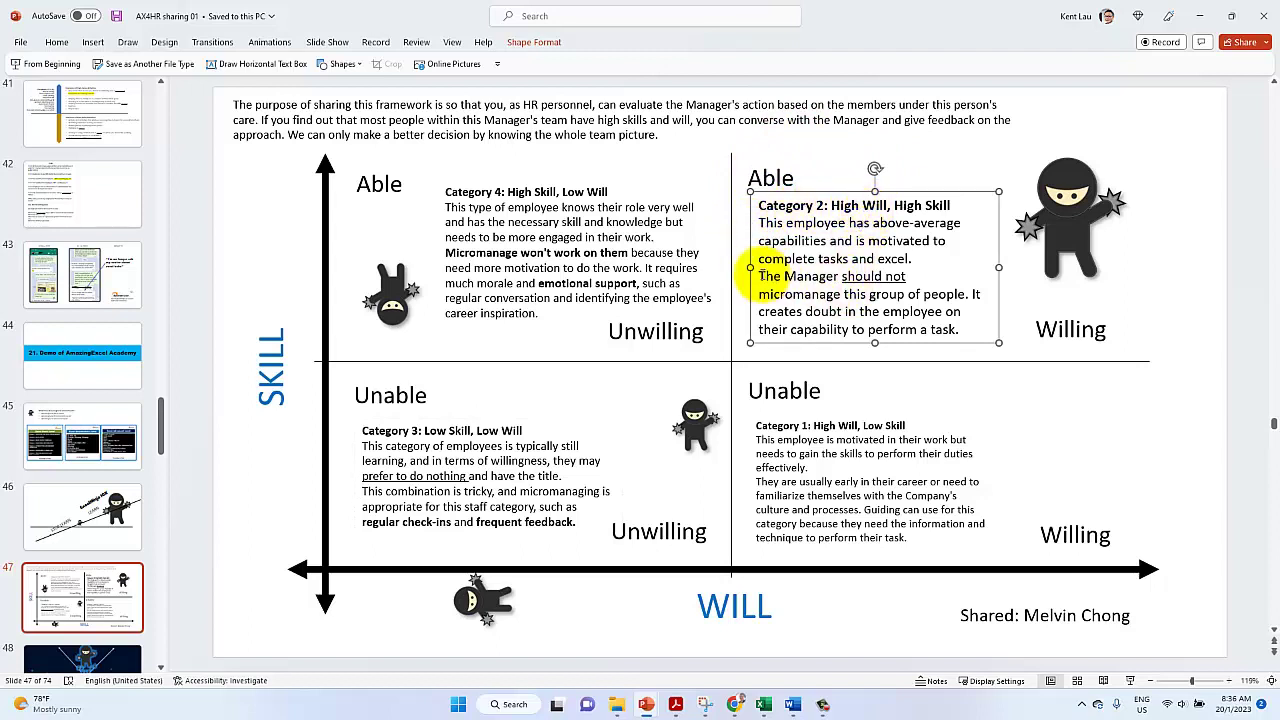
{"action": "left_click", "coordinate": [760, 275]}
{"action": "key", "text": "Return"}
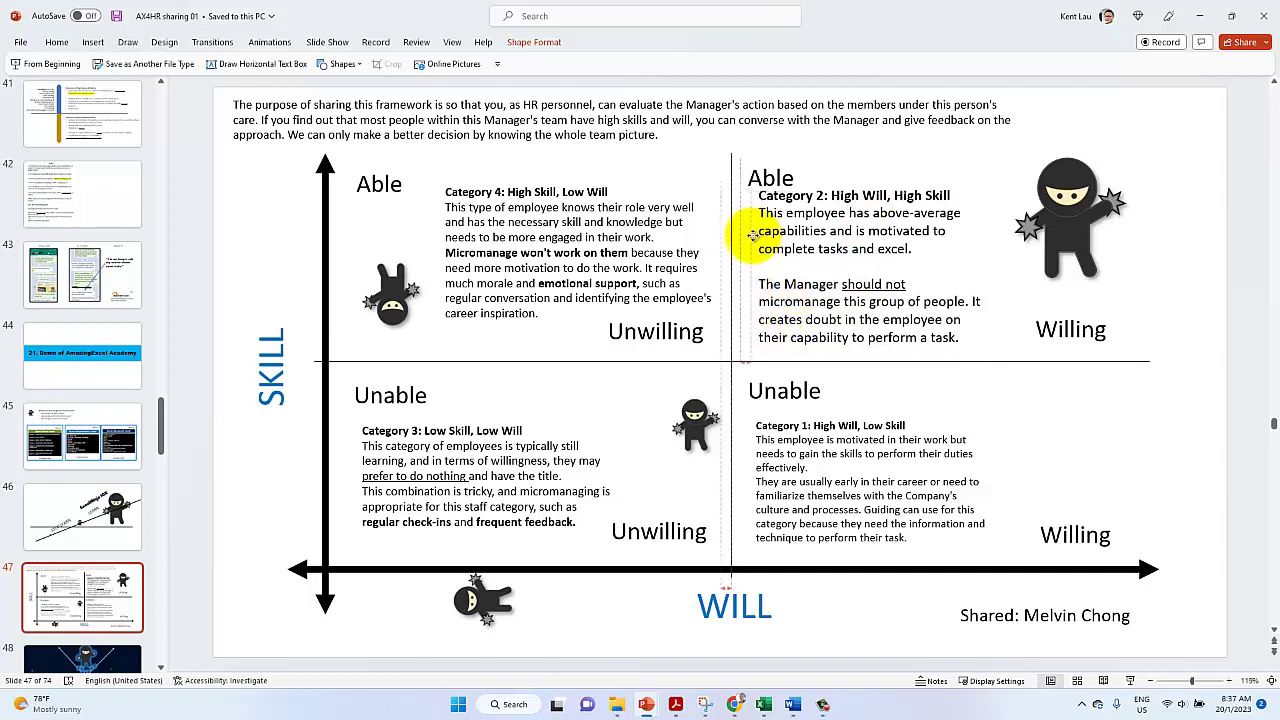
{"action": "left_click_drag", "start_coordinate": [752, 242], "coordinate": [752, 236]}
{"action": "left_click_drag", "start_coordinate": [998, 270], "coordinate": [1016, 271]}
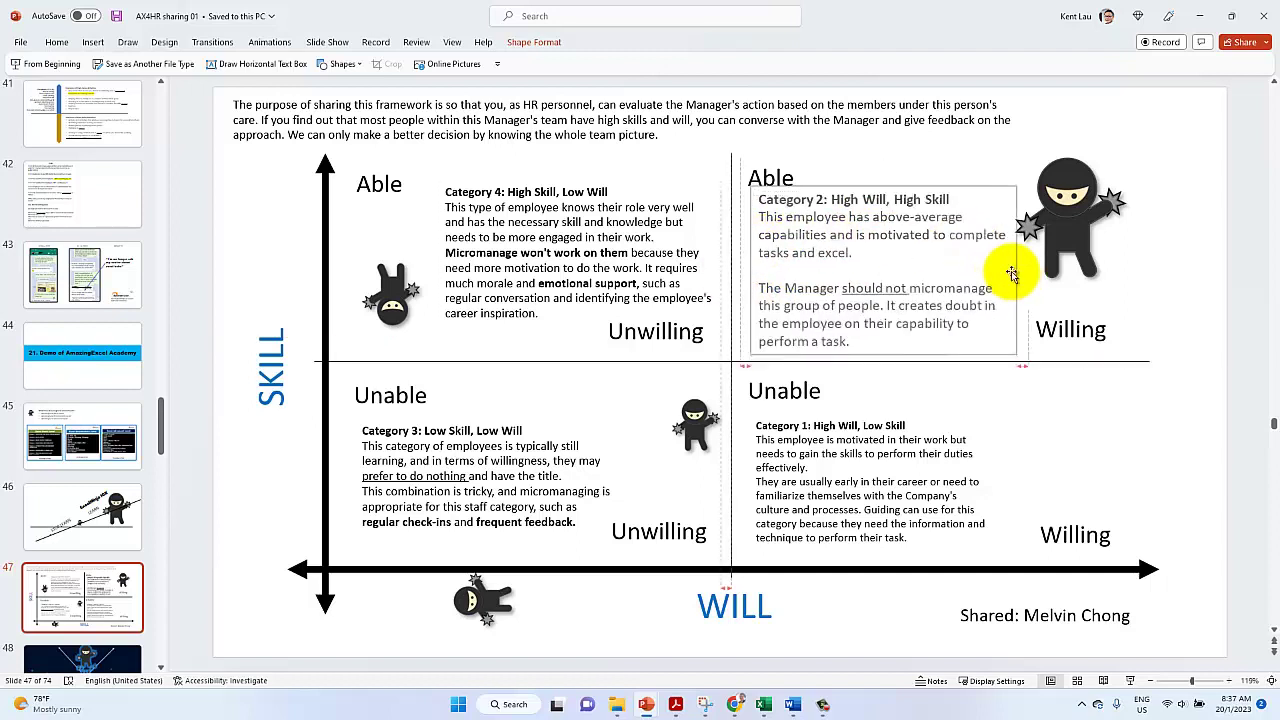
{"action": "left_click", "coordinate": [760, 168]}
{"action": "left_click_drag", "start_coordinate": [752, 160], "coordinate": [752, 151]}
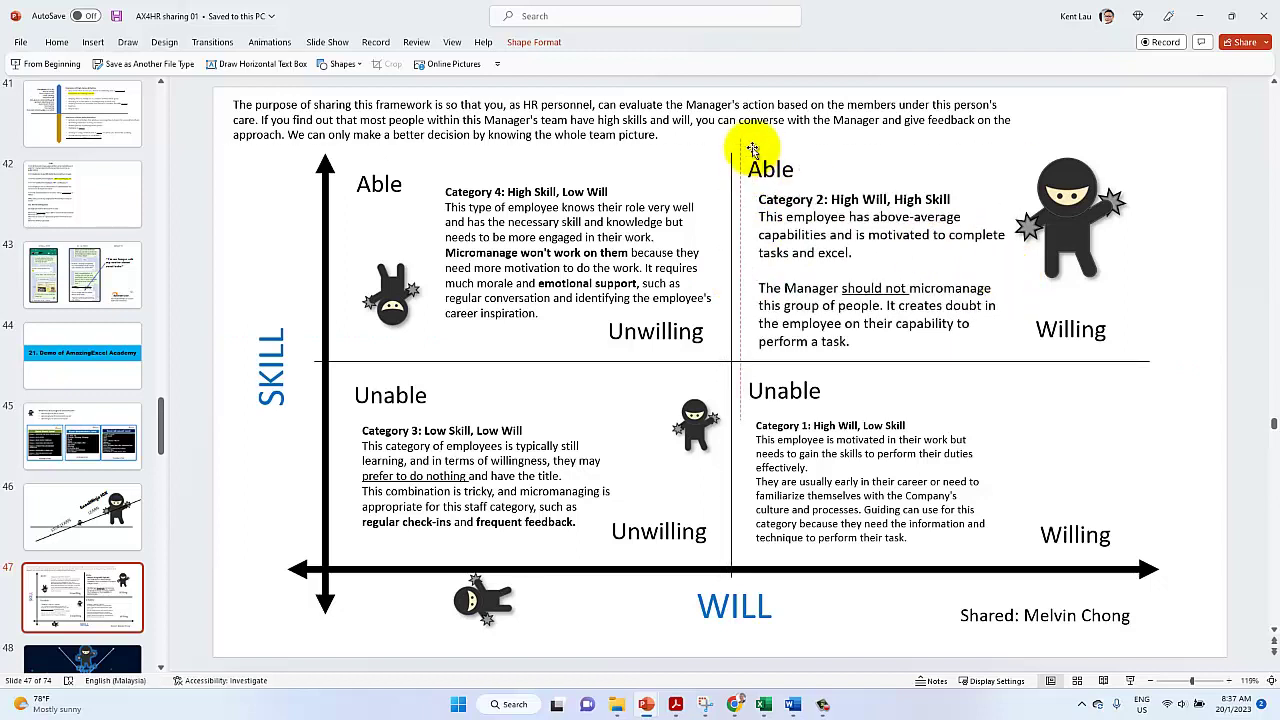
{"action": "left_click", "coordinate": [750, 246]}
{"action": "left_click_drag", "start_coordinate": [750, 242], "coordinate": [750, 237]}
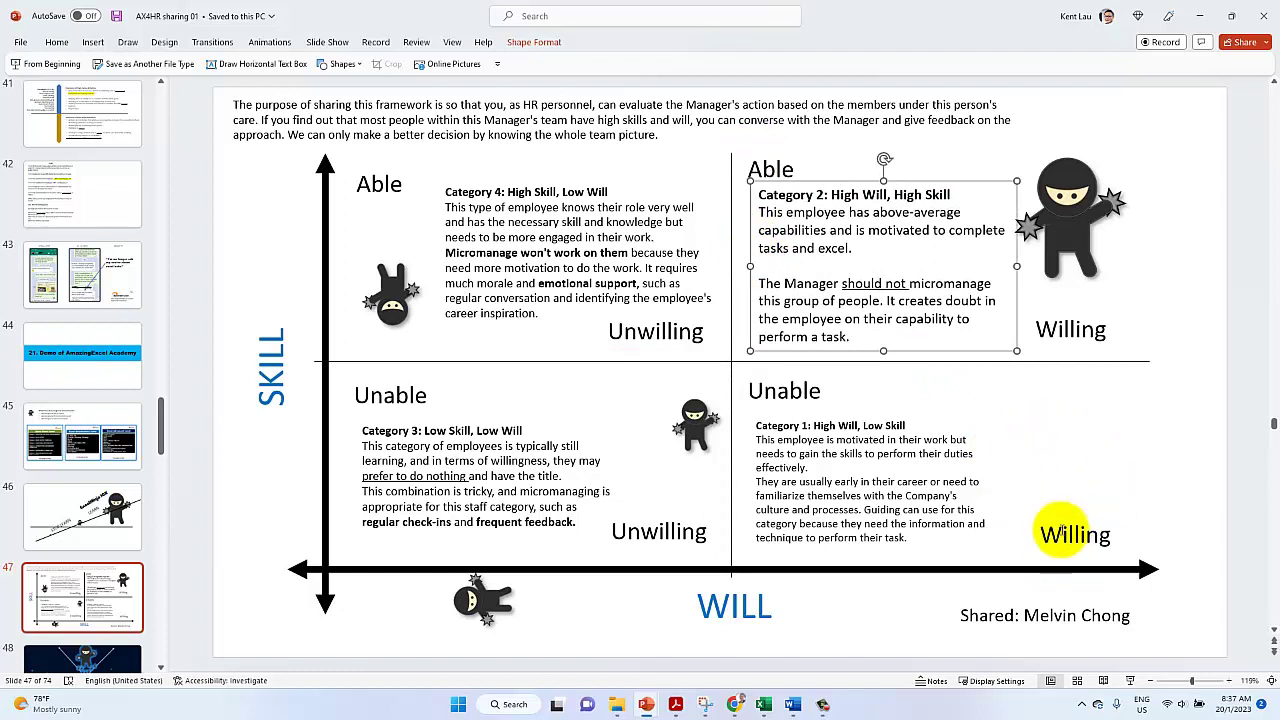
Select all eight quadrant labels and resize them to 18 pt
{"action": "left_click", "coordinate": [1062, 347]}
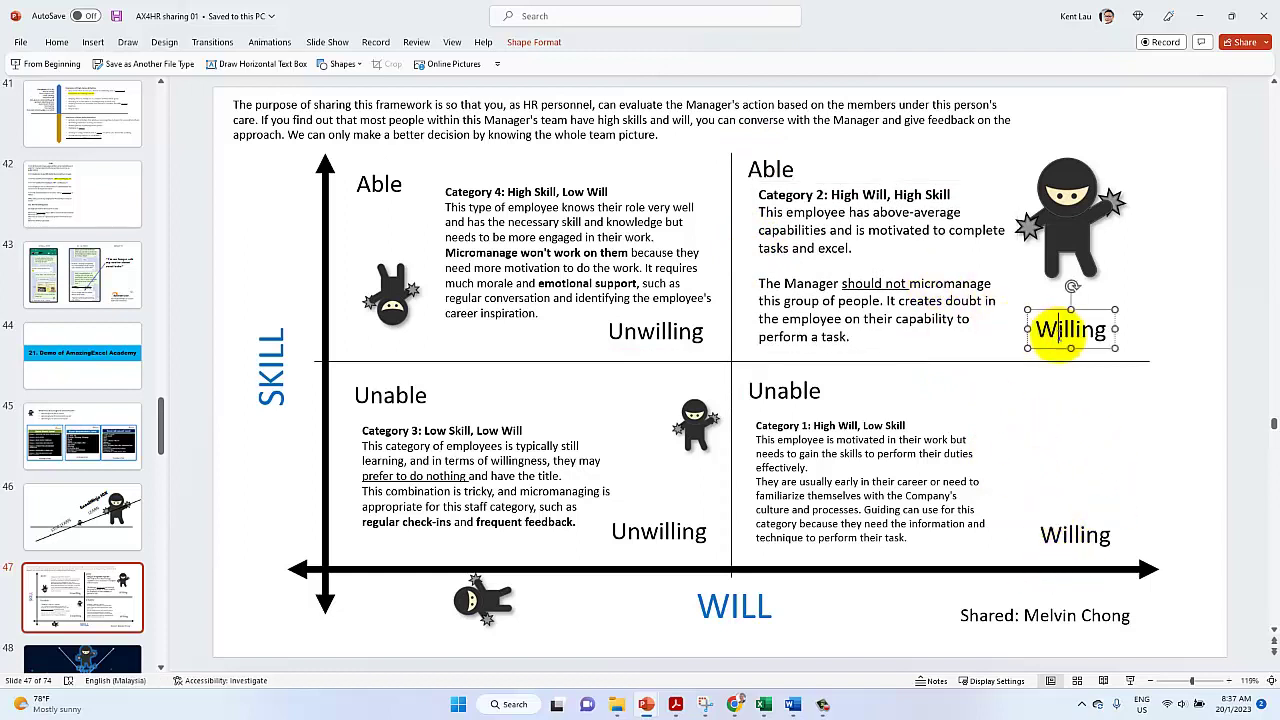
{"action": "left_click", "coordinate": [1071, 534], "text": "shift"}
{"action": "left_click", "coordinate": [680, 531], "text": "shift"}
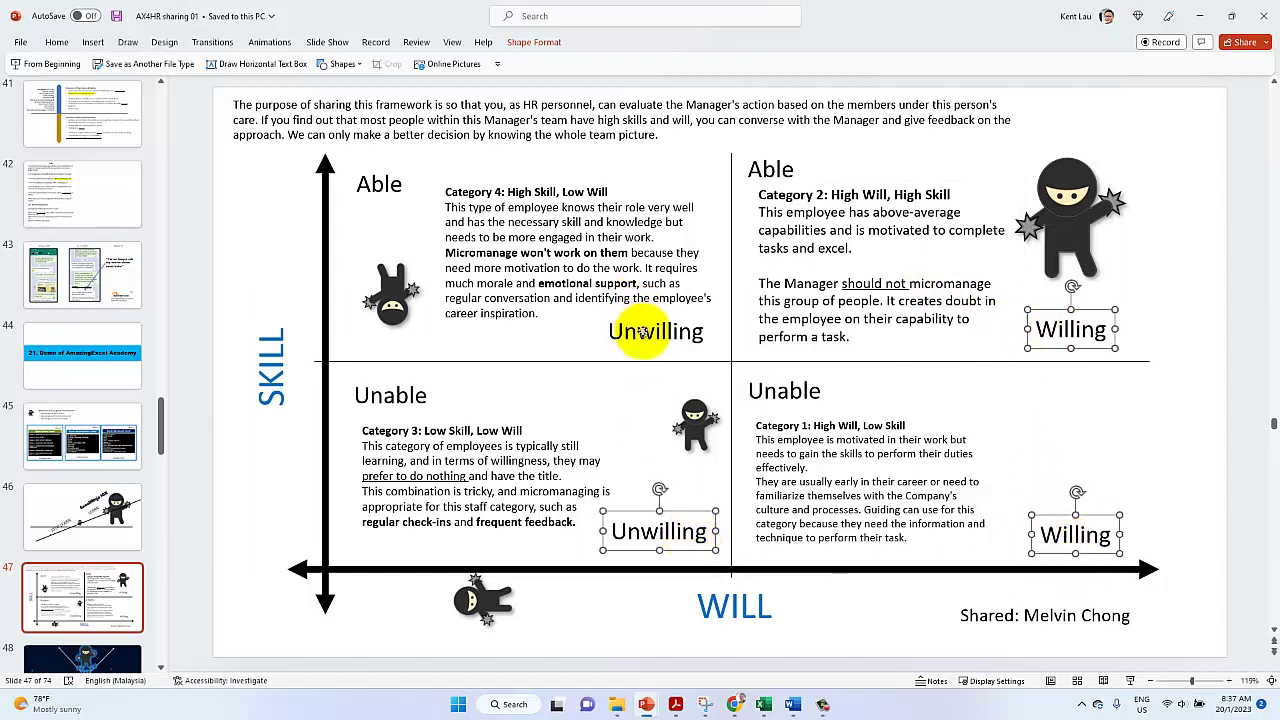
{"action": "left_click", "coordinate": [643, 331], "text": "shift"}
{"action": "left_click", "coordinate": [390, 405], "text": "shift"}
{"action": "left_click", "coordinate": [377, 180], "text": "shift"}
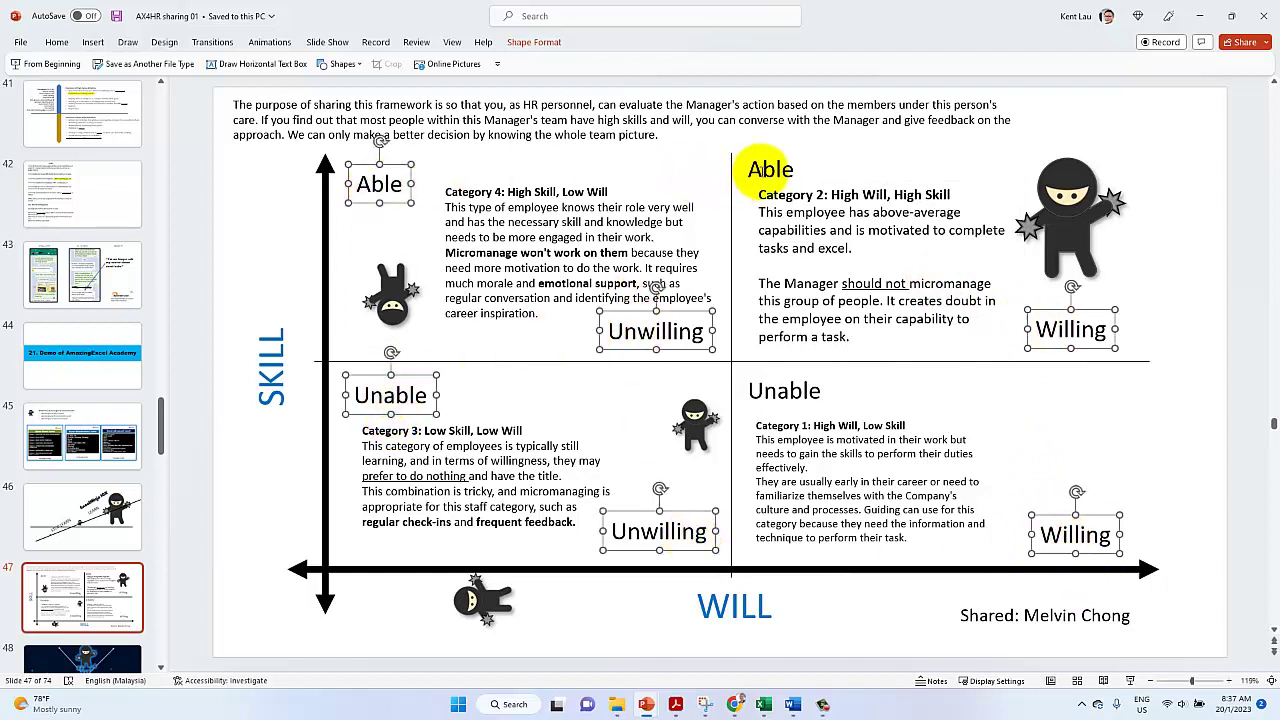
{"action": "left_click", "coordinate": [762, 172], "text": "shift"}
{"action": "left_click", "coordinate": [775, 390], "text": "shift"}
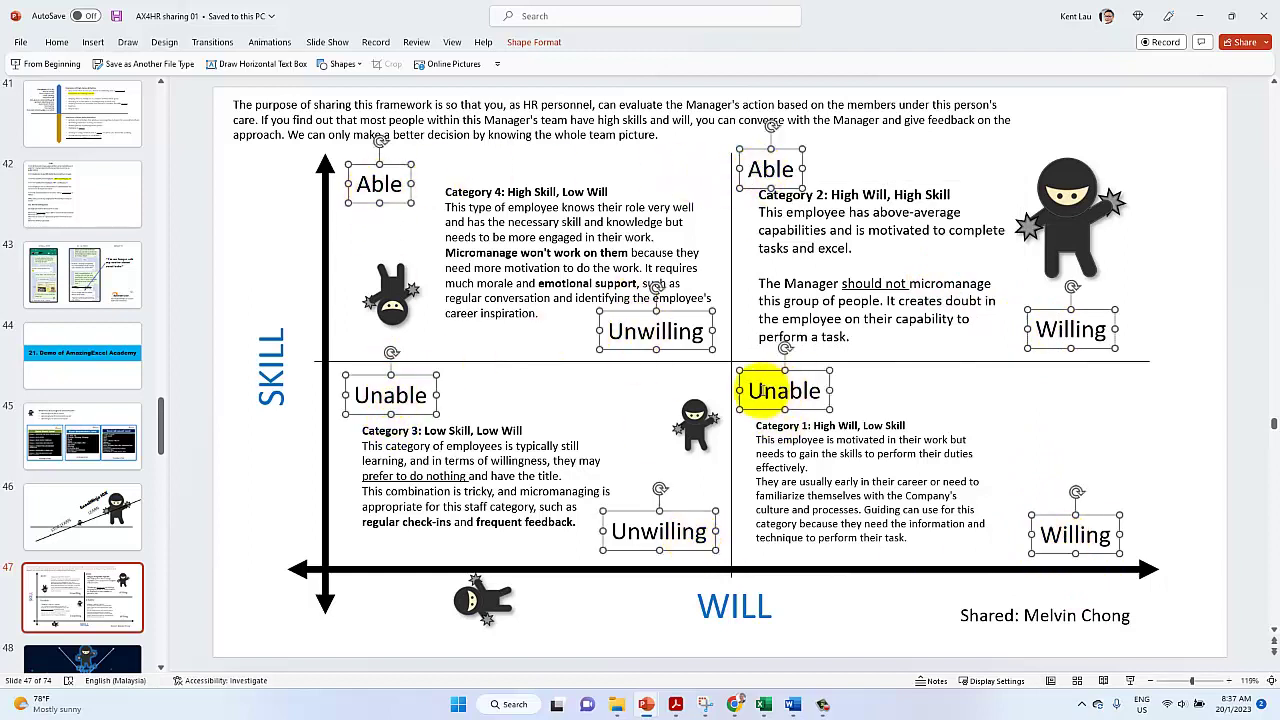
{"action": "left_click", "coordinate": [57, 42]}
{"action": "left_click", "coordinate": [428, 68]}
{"action": "left_click", "coordinate": [428, 68]}
{"action": "left_click", "coordinate": [428, 68]}
{"action": "left_click", "coordinate": [411, 68]}
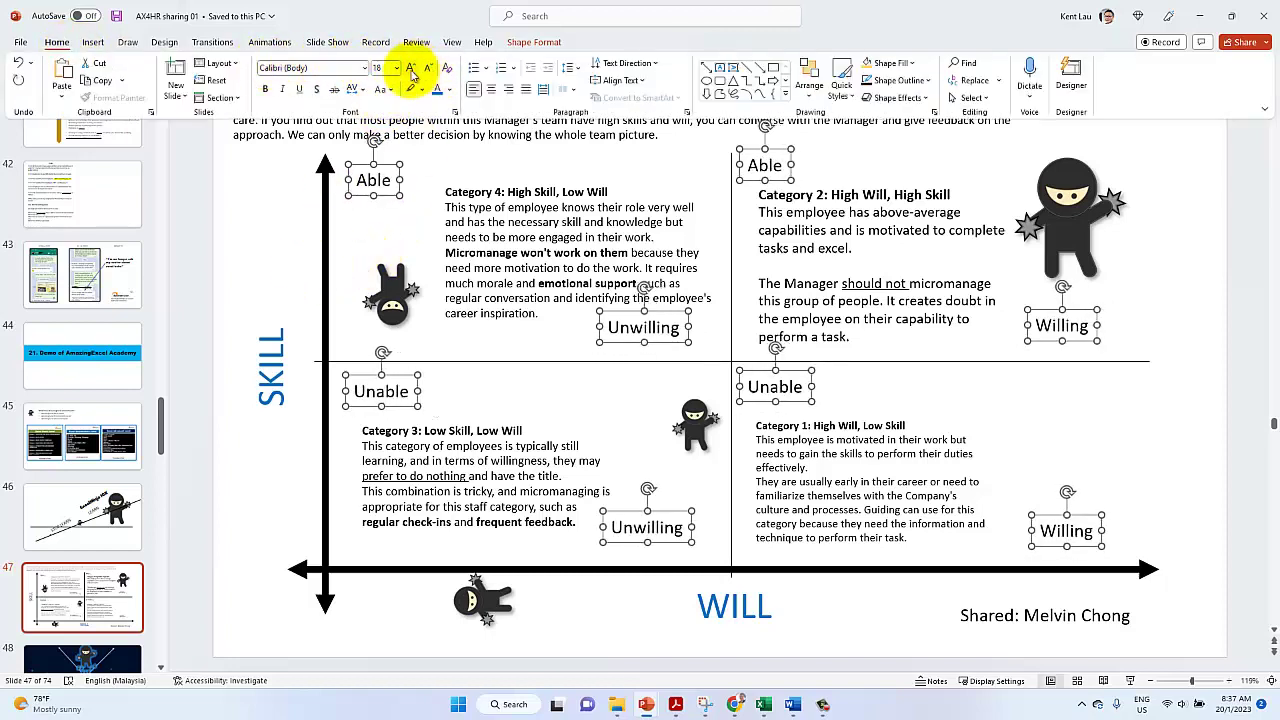
{"action": "left_click", "coordinate": [280, 226]}
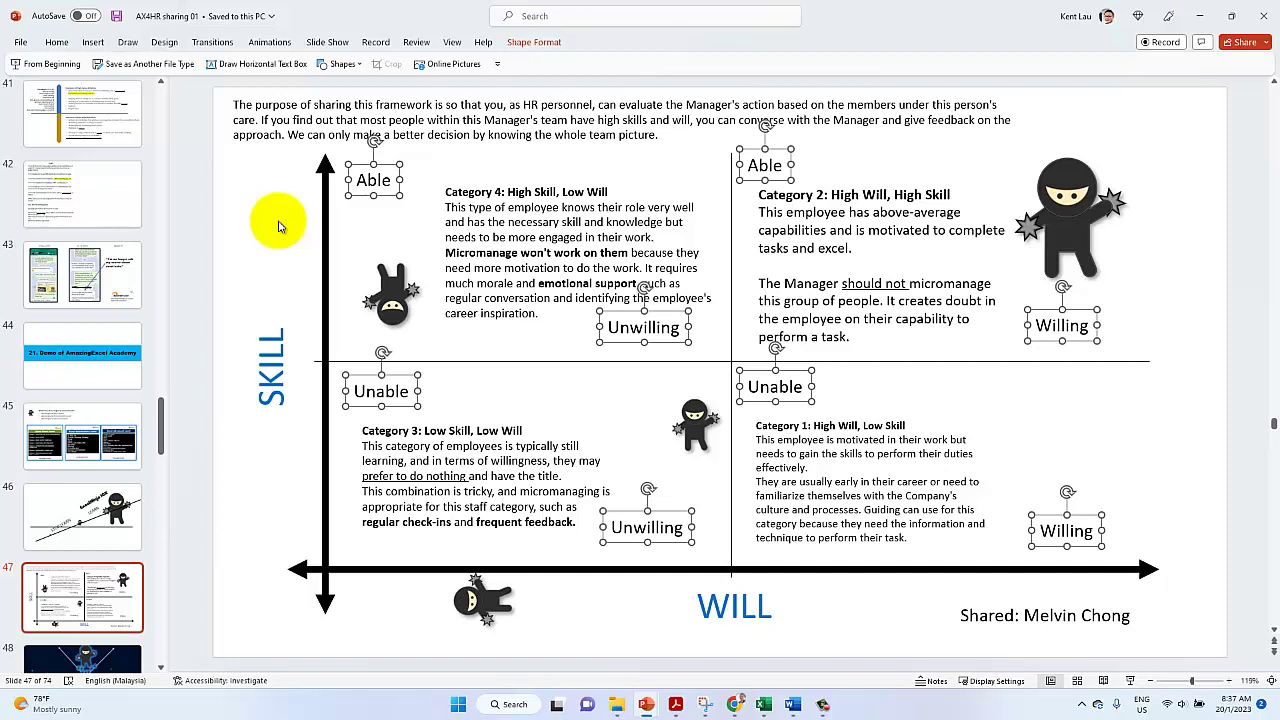
Colour the quadrant labels light grey (White, Background 1, Darker 35%)
{"action": "left_click", "coordinate": [56, 42]}
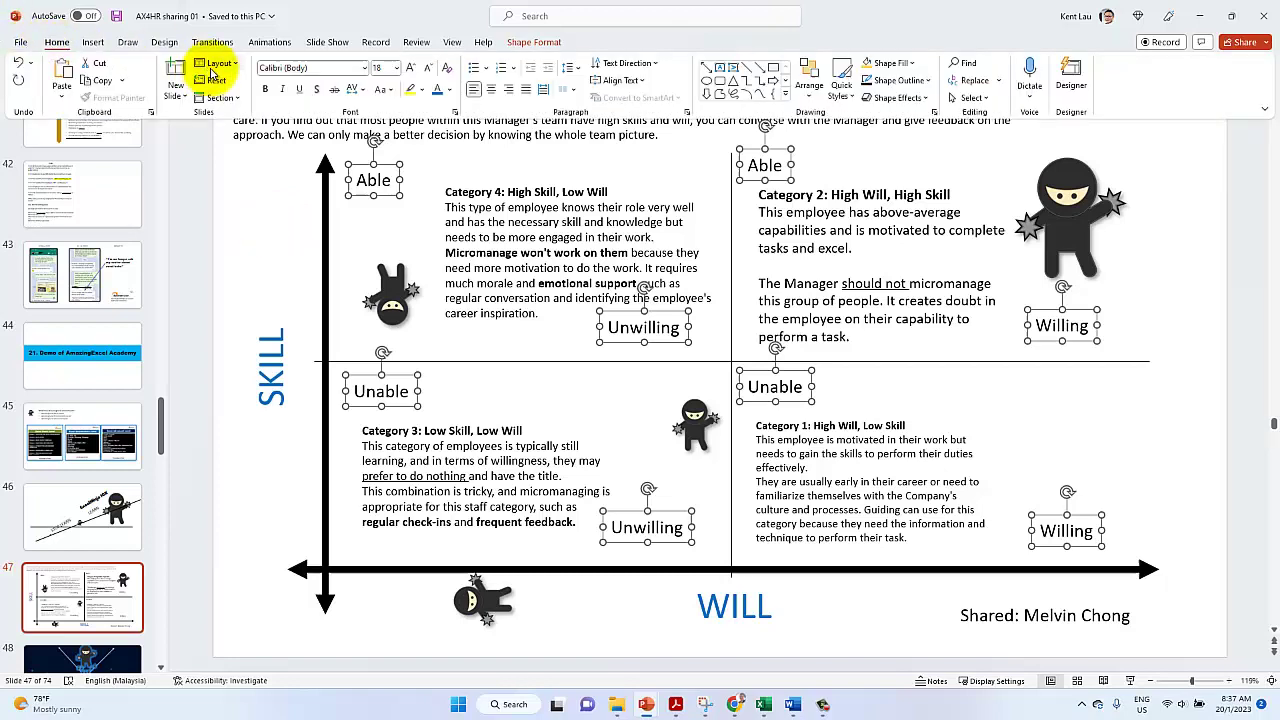
{"action": "left_click", "coordinate": [448, 89]}
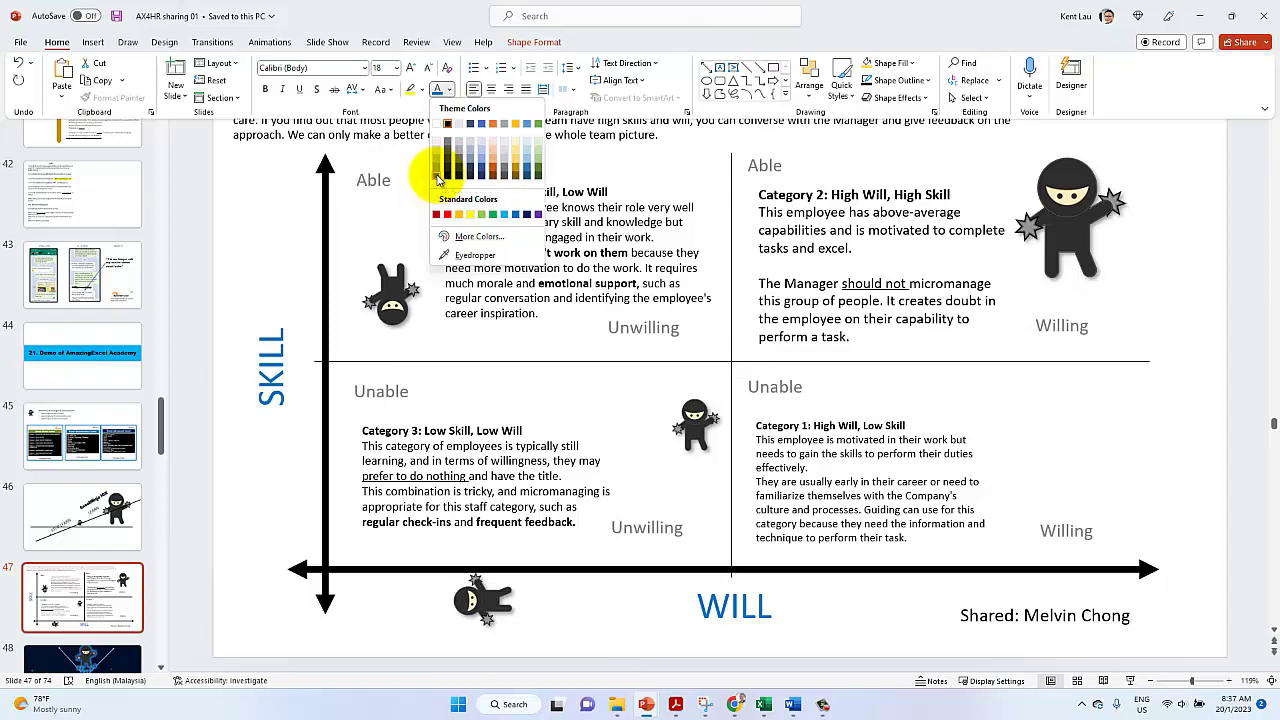
{"action": "left_click", "coordinate": [437, 177]}
{"action": "left_click", "coordinate": [268, 266]}
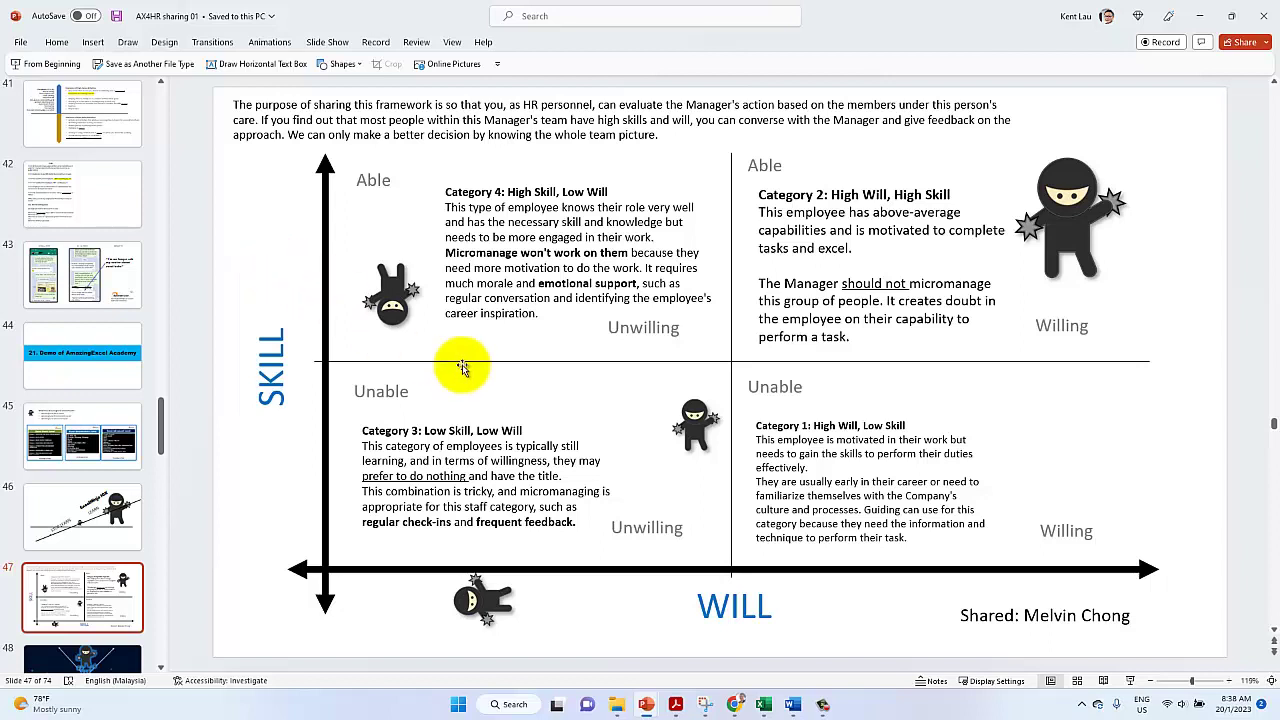
Nudge the horizontal axis line, the top-right ninja picture, and the Category 1 and Category 4 text boxes into place
{"action": "left_click_drag", "start_coordinate": [461, 361], "coordinate": [454, 364]}
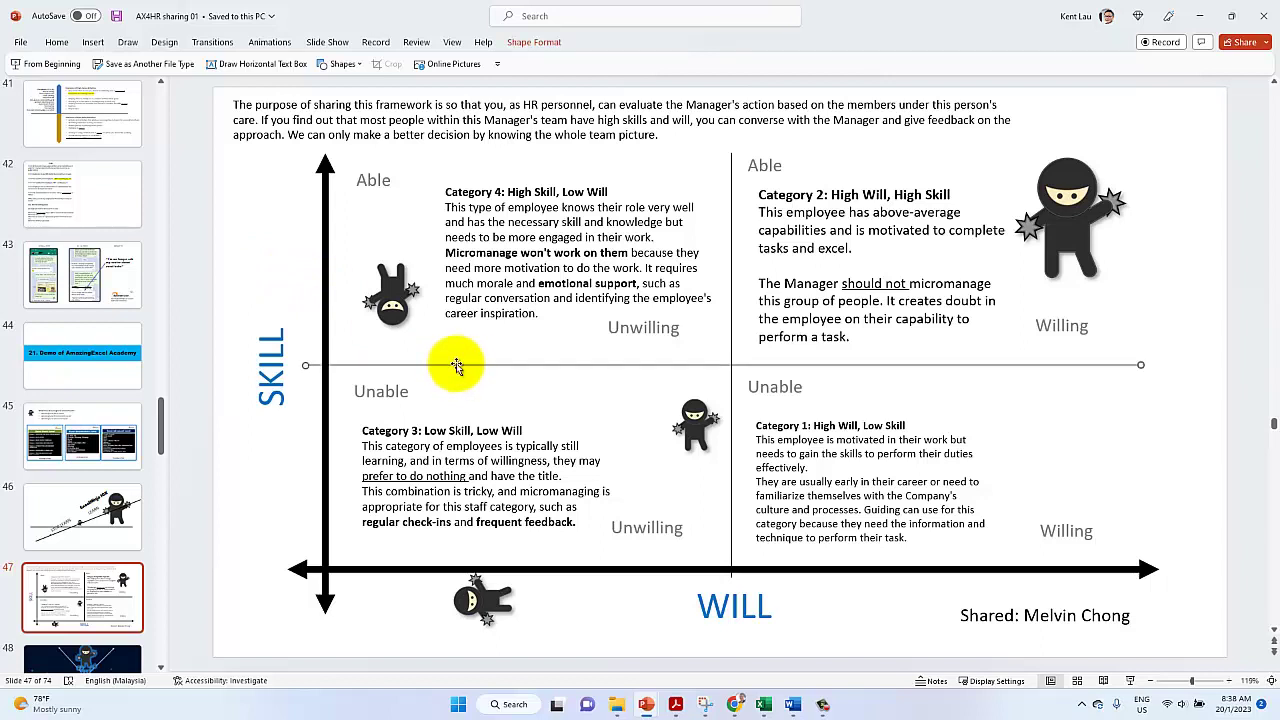
{"action": "left_click", "coordinate": [858, 268]}
{"action": "left_click", "coordinate": [1075, 237]}
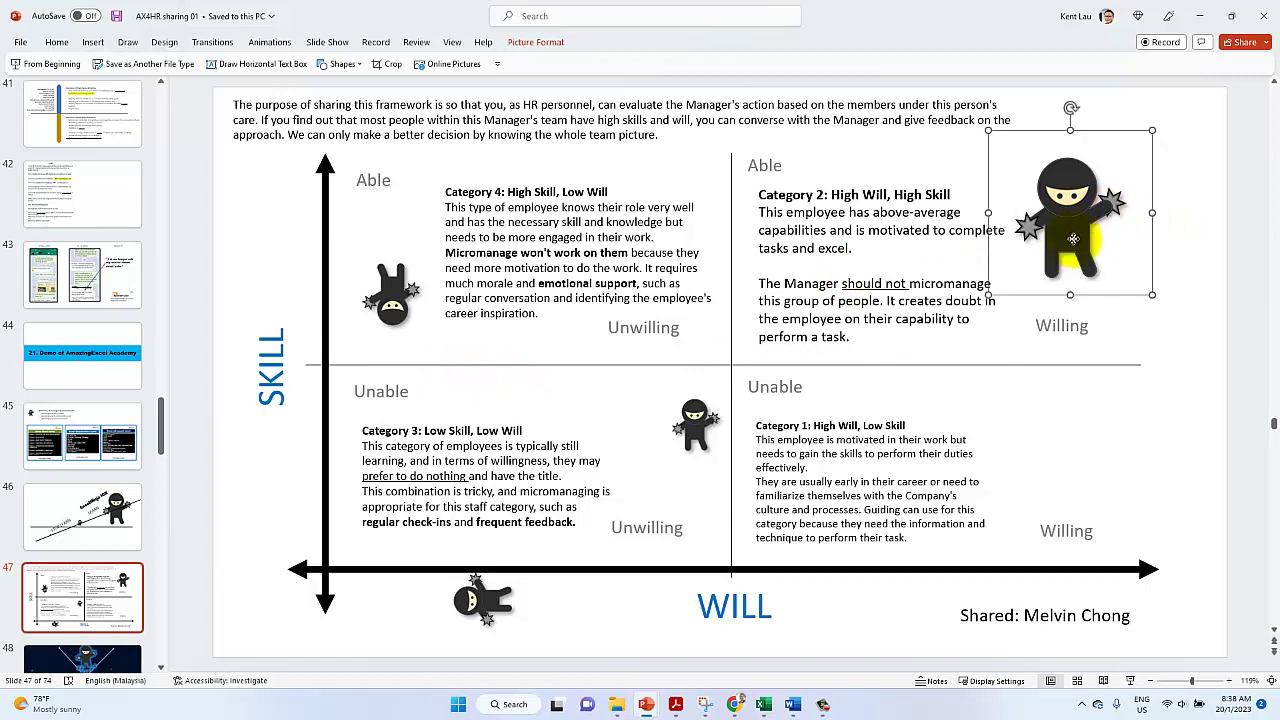
{"action": "mouse_move", "coordinate": [1075, 237]}
{"action": "left_mouse_down"}
{"action": "mouse_move", "coordinate": [1215, 95]}
{"action": "mouse_move", "coordinate": [1017, 277]}
{"action": "mouse_move", "coordinate": [1071, 248]}
{"action": "left_mouse_up"}
{"action": "left_click", "coordinate": [879, 313]}
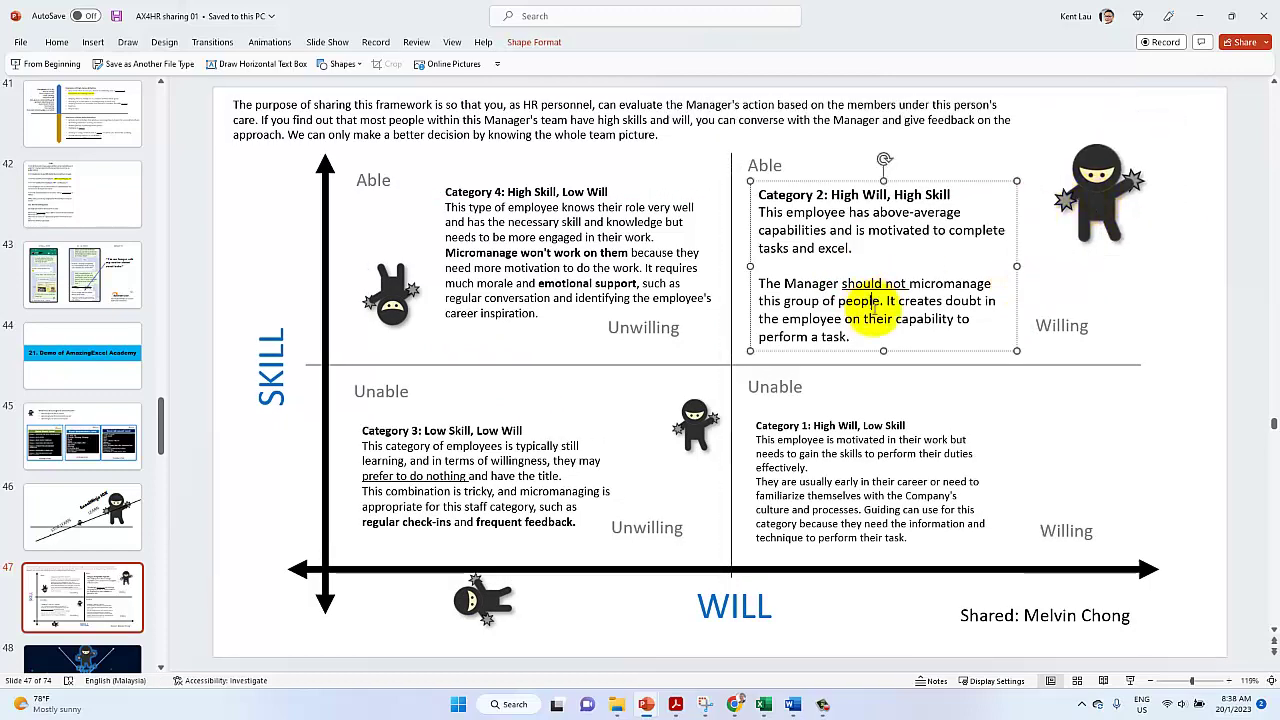
{"action": "left_click", "coordinate": [943, 349]}
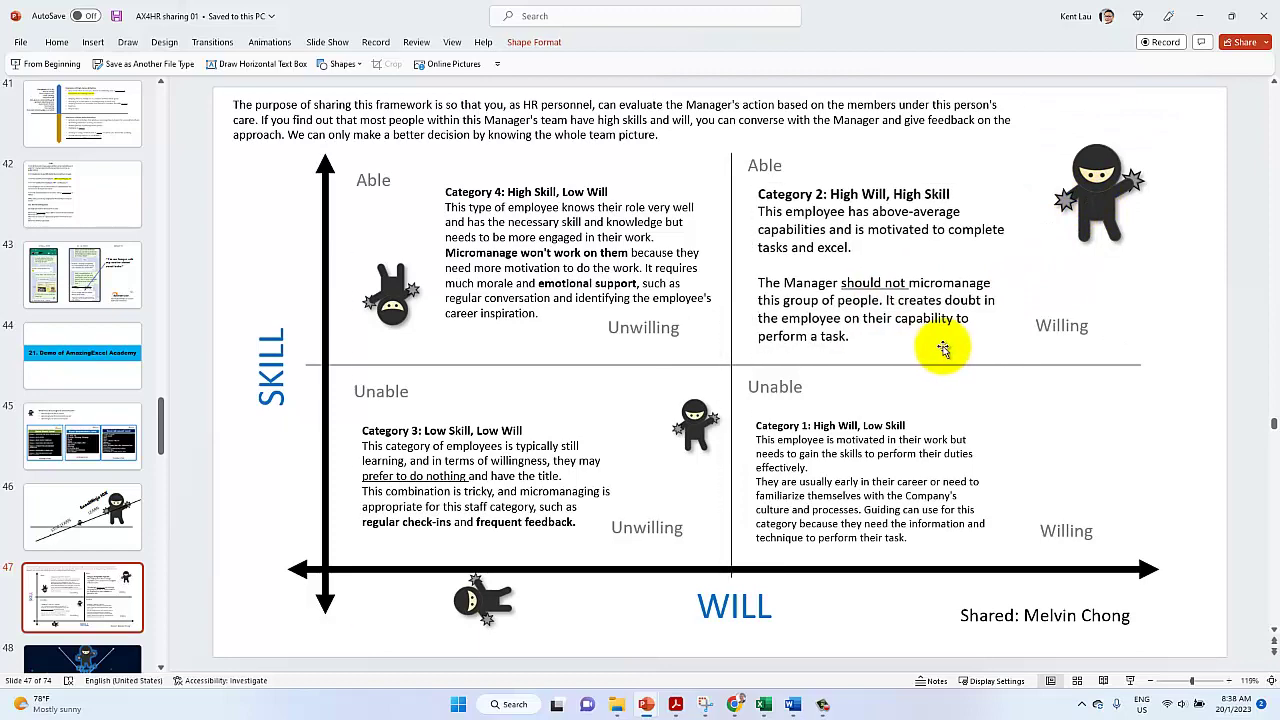
{"action": "left_click", "coordinate": [943, 349]}
{"action": "left_click", "coordinate": [826, 548]}
{"action": "left_click_drag", "start_coordinate": [826, 548], "coordinate": [836, 544]}
{"action": "left_click", "coordinate": [775, 287]}
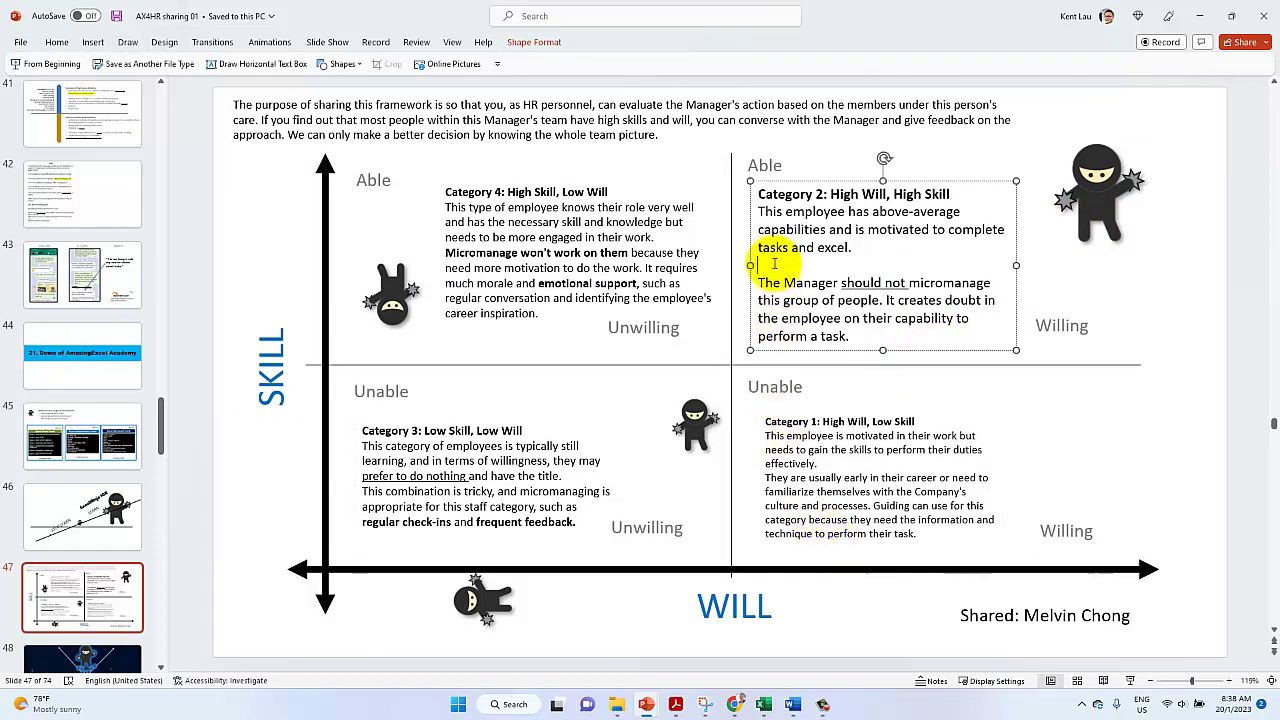
{"action": "left_click", "coordinate": [514, 298]}
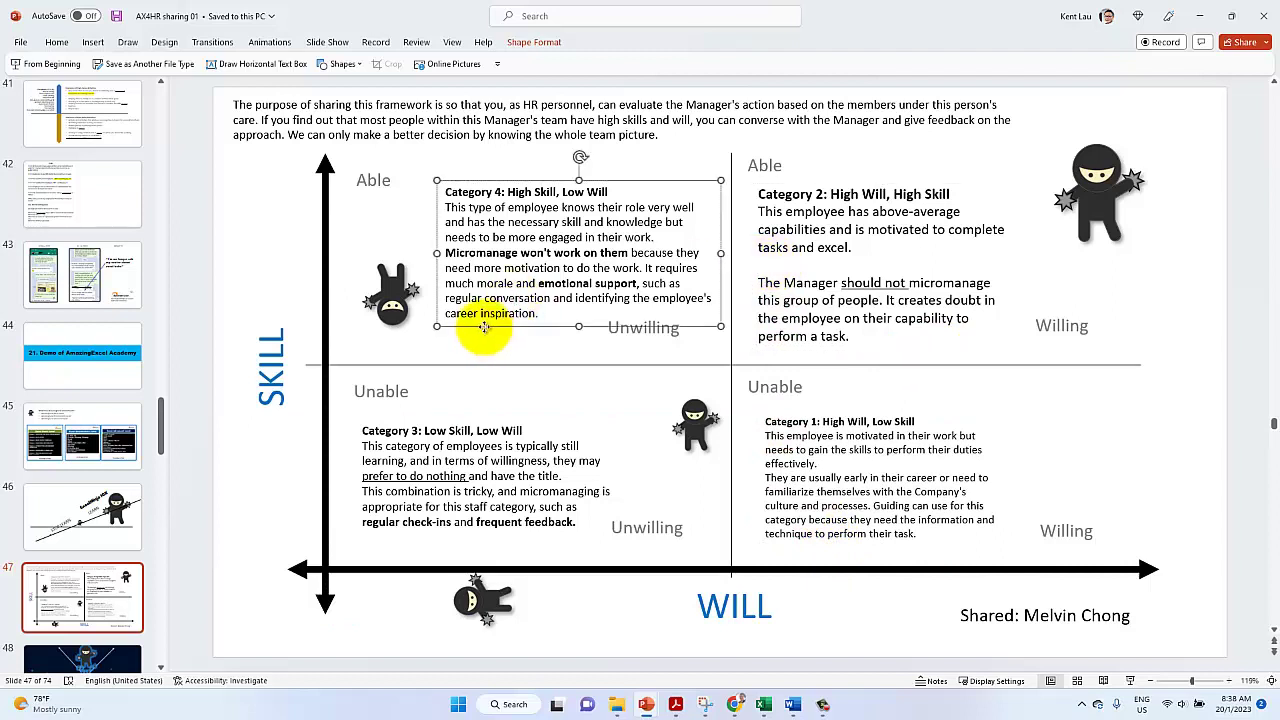
{"action": "left_click_drag", "start_coordinate": [487, 331], "coordinate": [484, 331]}
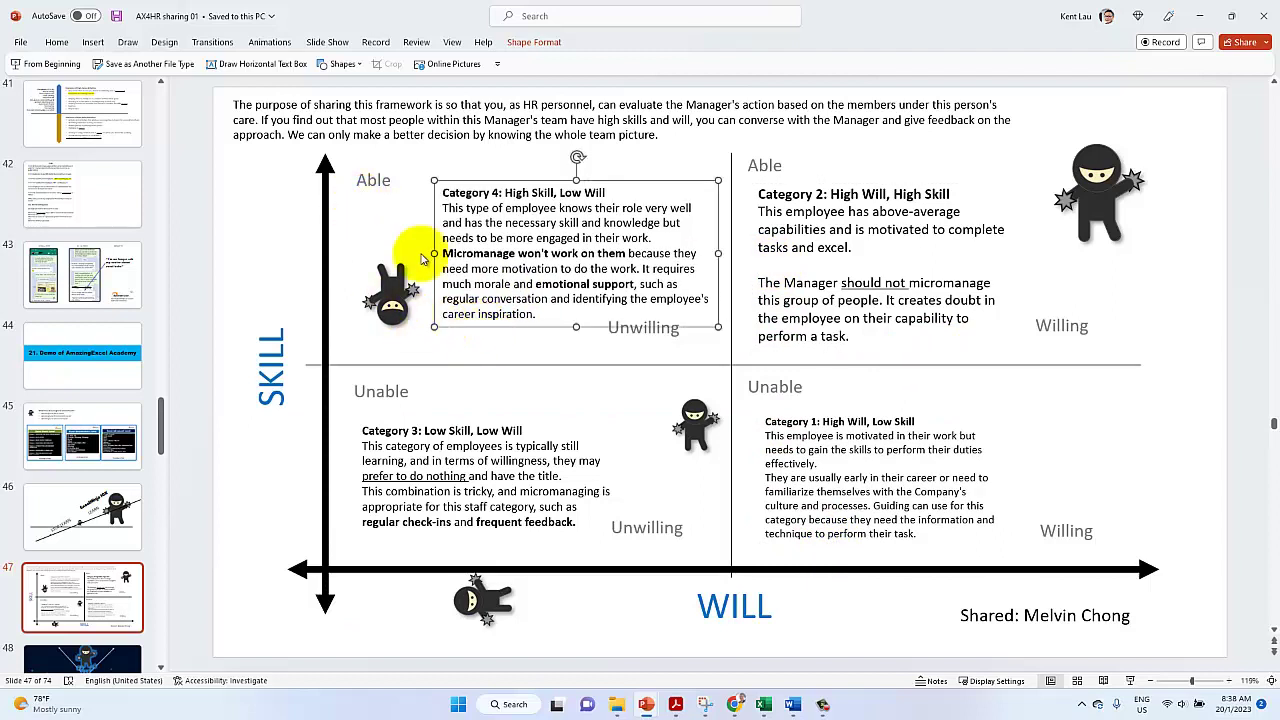
Realign both Unwilling labels and the upper-right Willing label, retyping it as lowercase 'willing'
{"action": "left_click", "coordinate": [658, 333]}
{"action": "left_click_drag", "start_coordinate": [635, 341], "coordinate": [660, 348]}
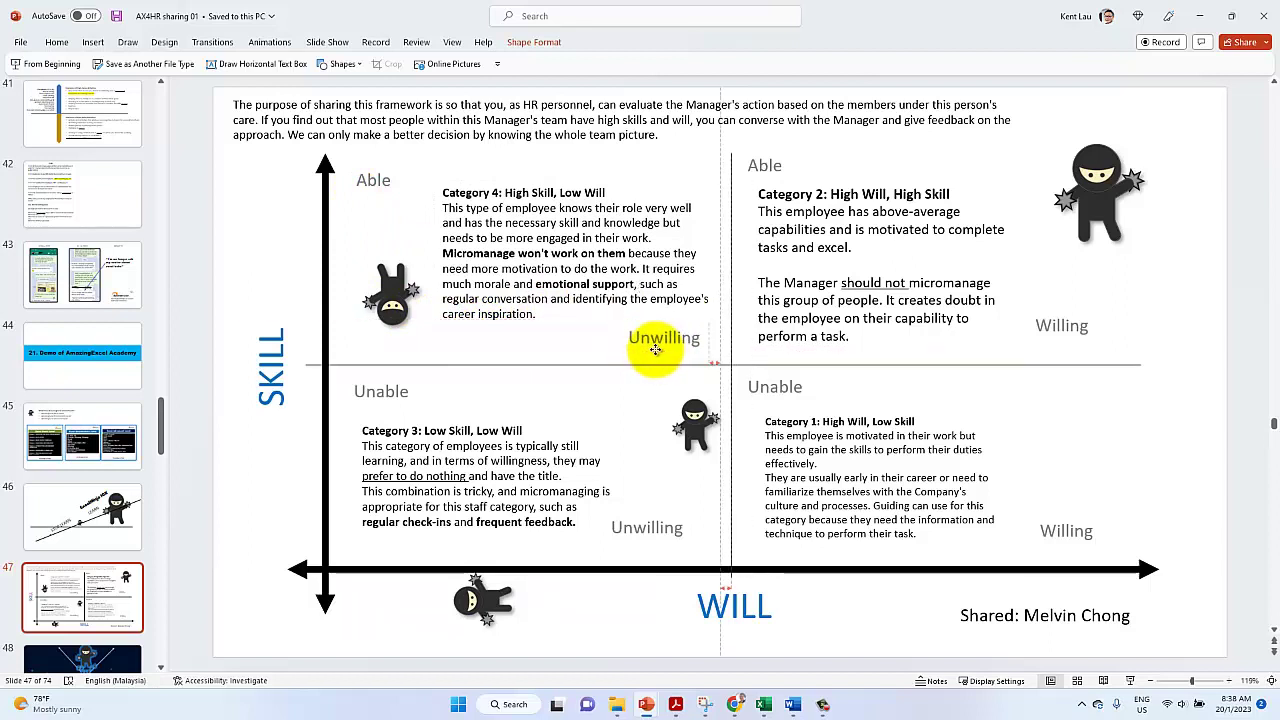
{"action": "left_click", "coordinate": [631, 515]}
{"action": "left_click_drag", "start_coordinate": [631, 515], "coordinate": [650, 521]}
{"action": "left_click", "coordinate": [1053, 343]}
{"action": "left_click_drag", "start_coordinate": [1051, 345], "coordinate": [1080, 341]}
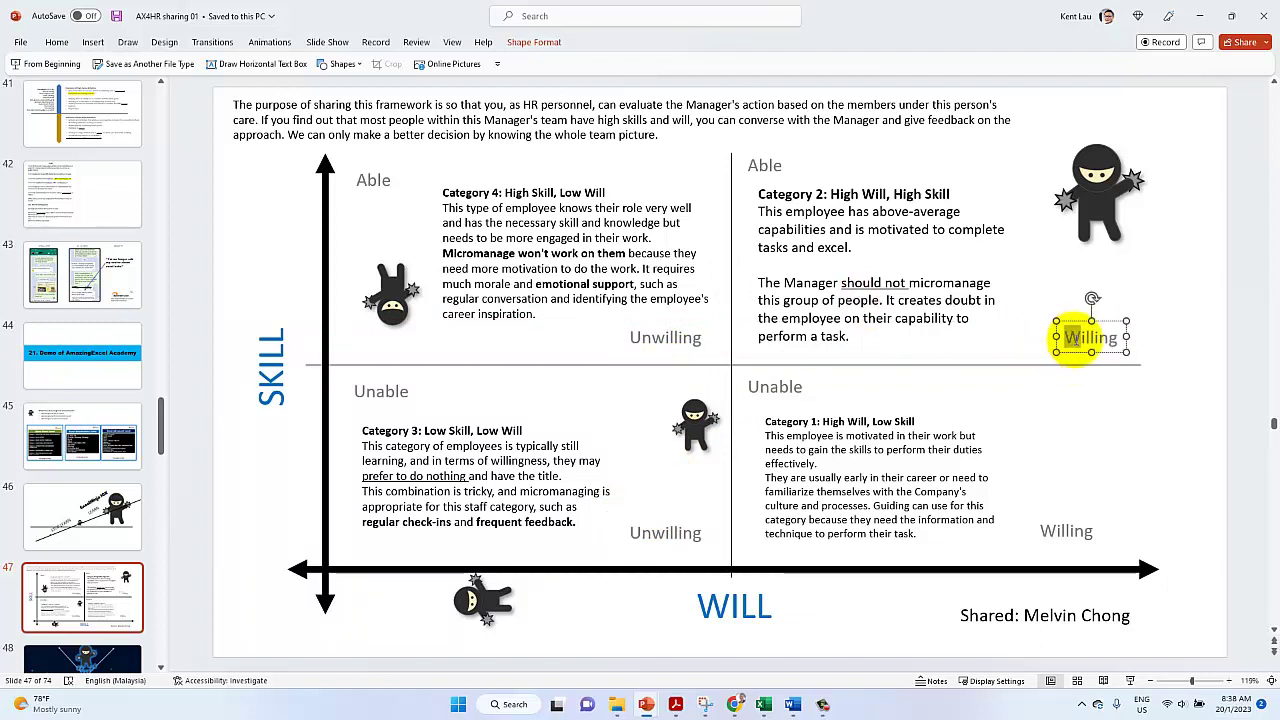
{"action": "type", "text": "w"}
Insert a blank line under the Category 4 heading and keep its text box in position
{"action": "left_click", "coordinate": [520, 190]}
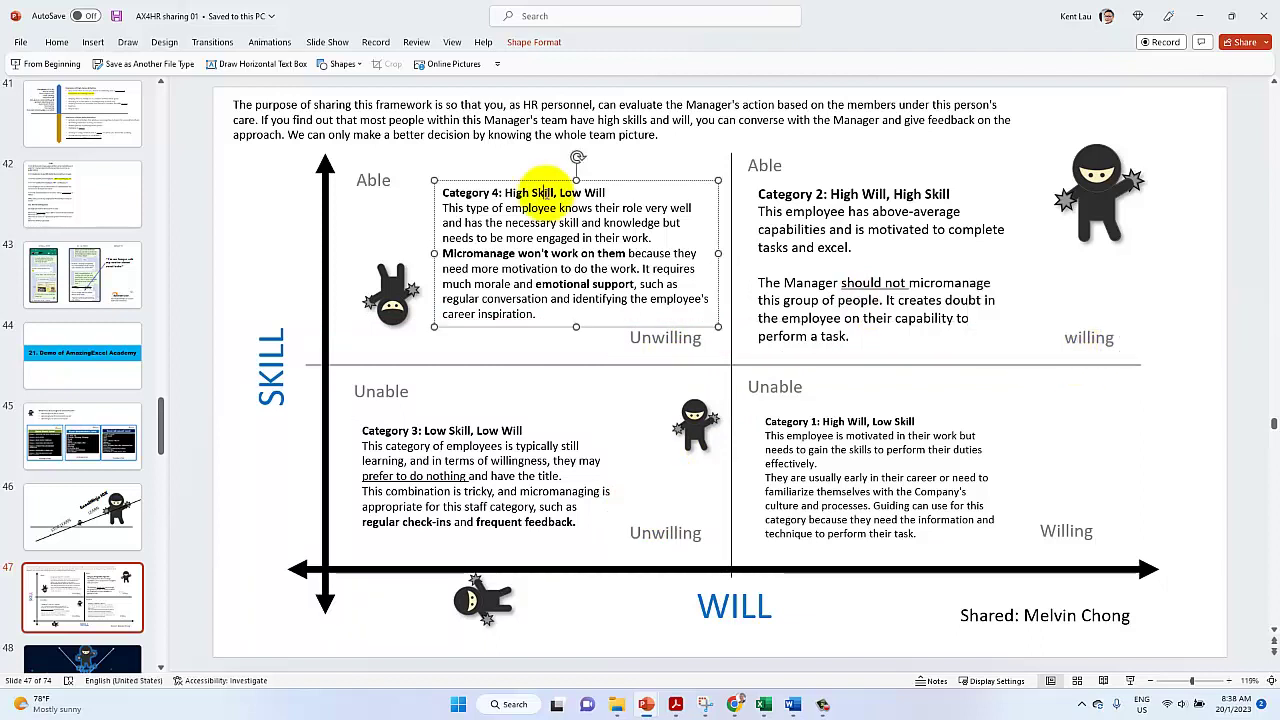
{"action": "left_click_drag", "start_coordinate": [500, 181], "coordinate": [494, 169]}
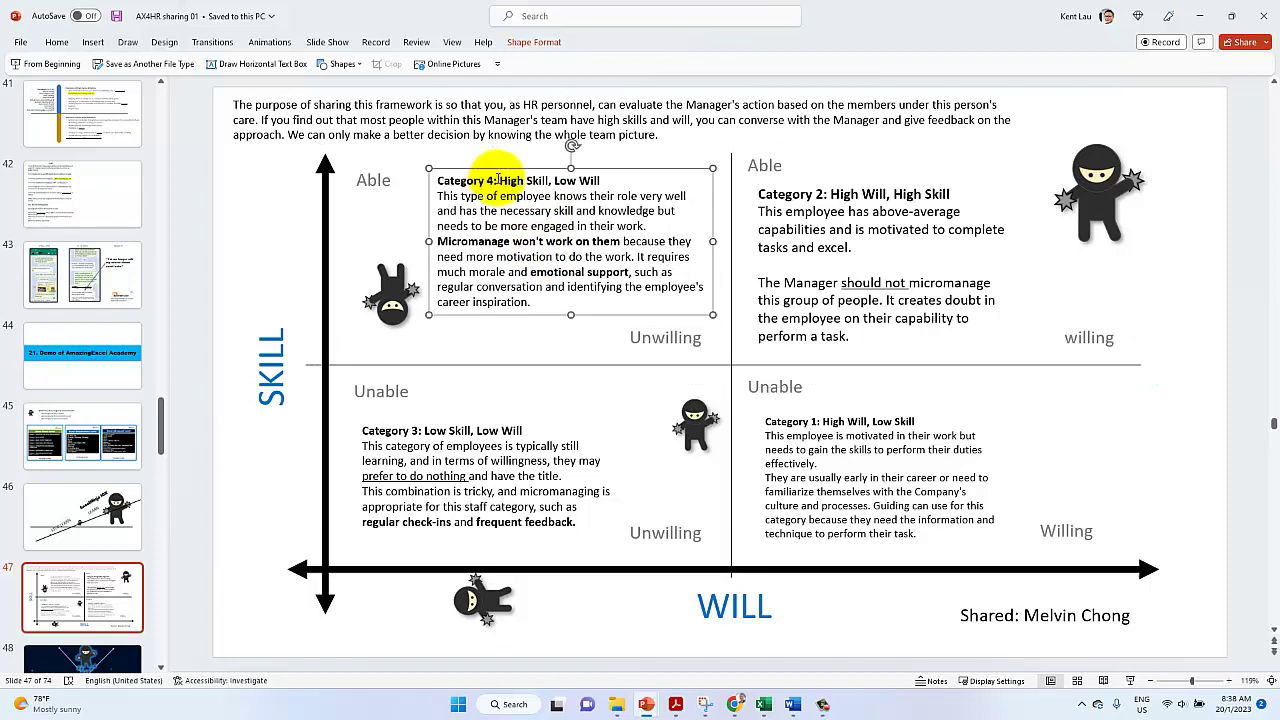
{"action": "key", "text": "Return"}
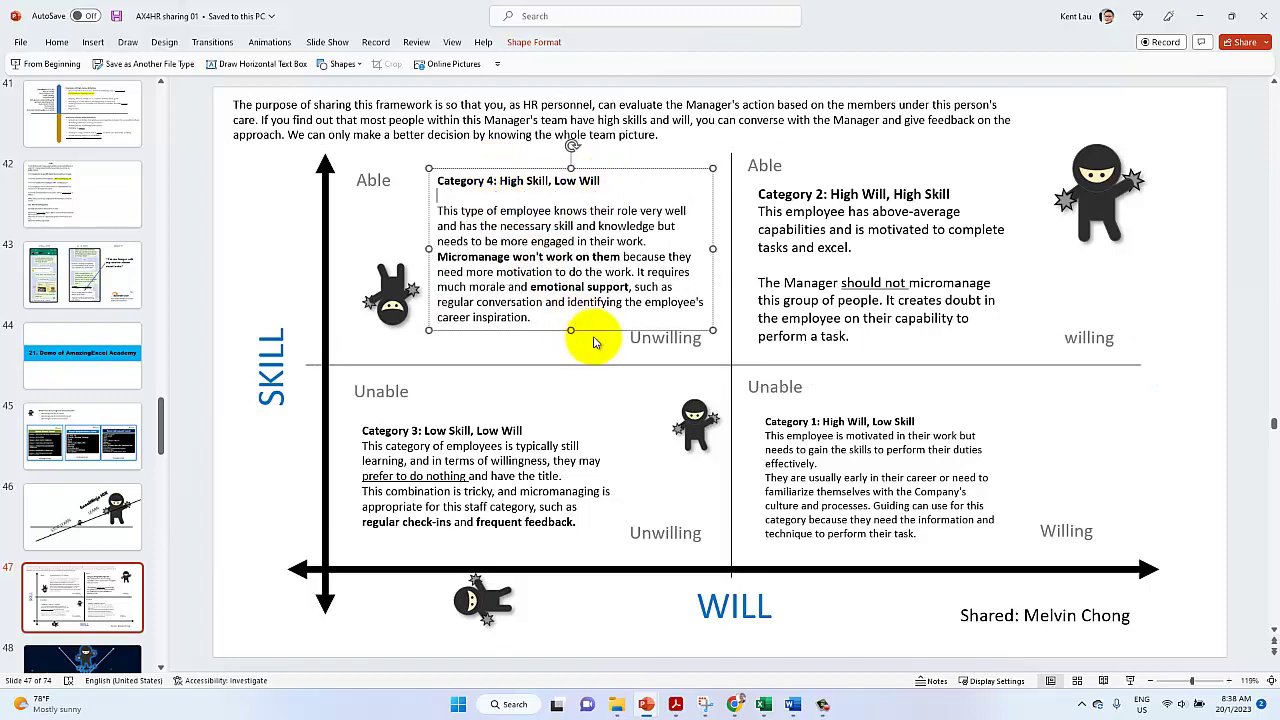
{"action": "left_click_drag", "start_coordinate": [589, 332], "coordinate": [578, 325]}
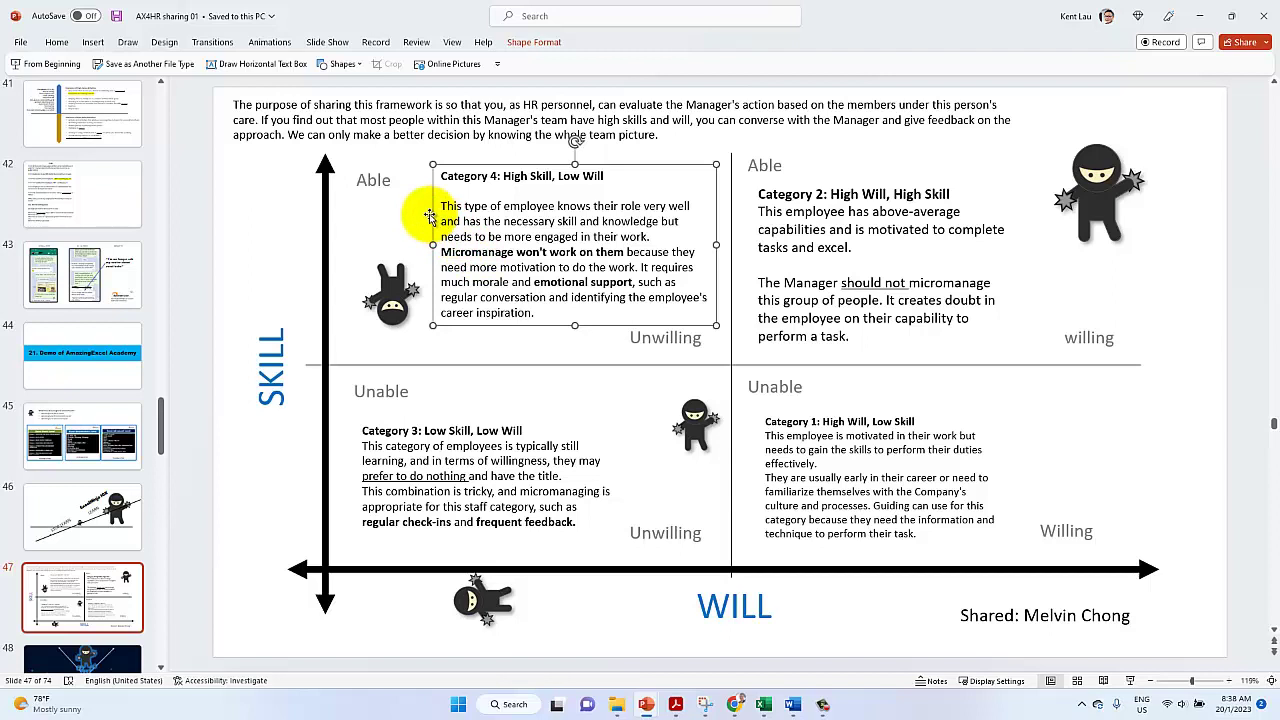
Add a blank line under the Category 2 heading and make its text one size smaller
{"action": "left_click", "coordinate": [948, 195]}
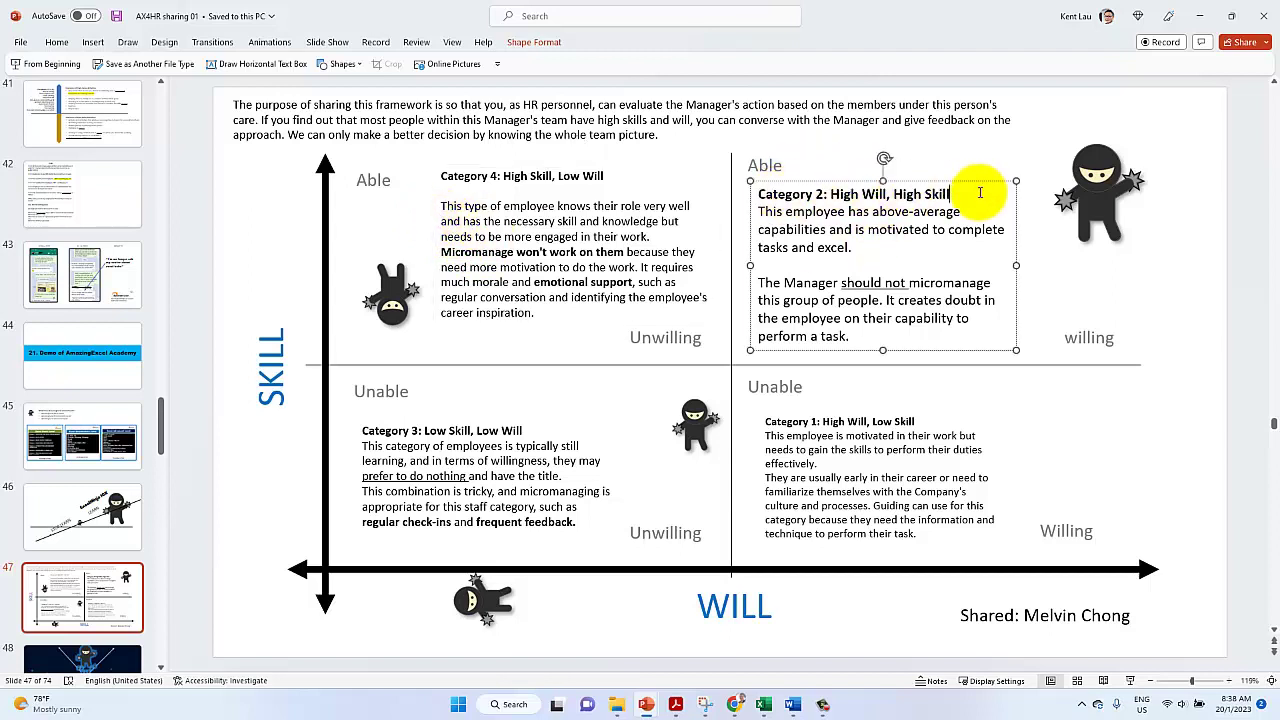
{"action": "key", "text": "Return"}
{"action": "left_click", "coordinate": [808, 181]}
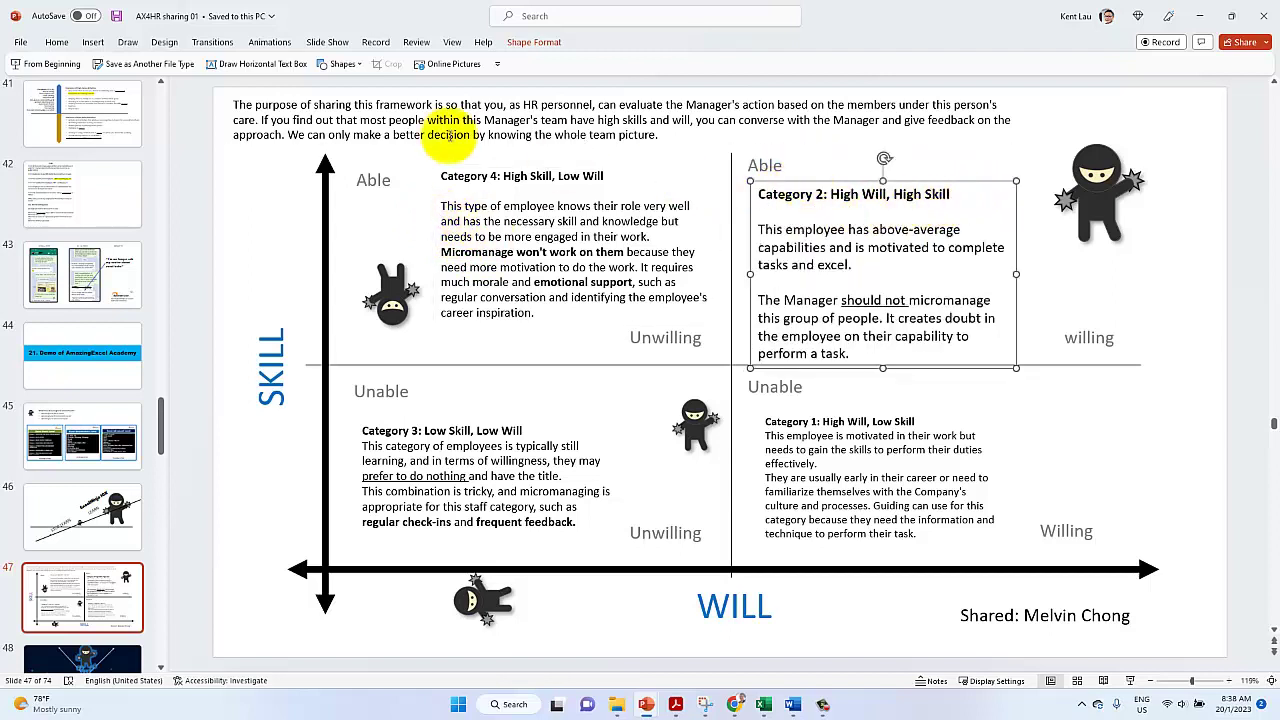
{"action": "left_click", "coordinate": [56, 42]}
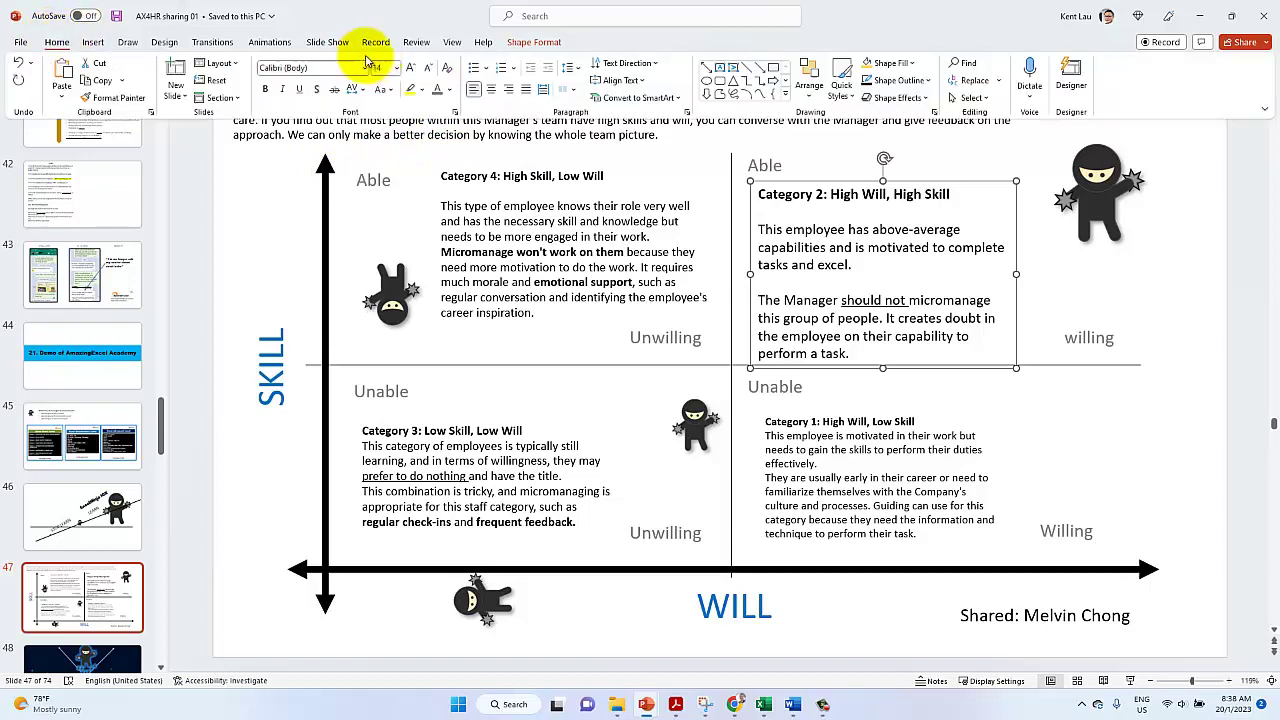
{"action": "left_click", "coordinate": [429, 68]}
{"action": "left_click", "coordinate": [429, 68]}
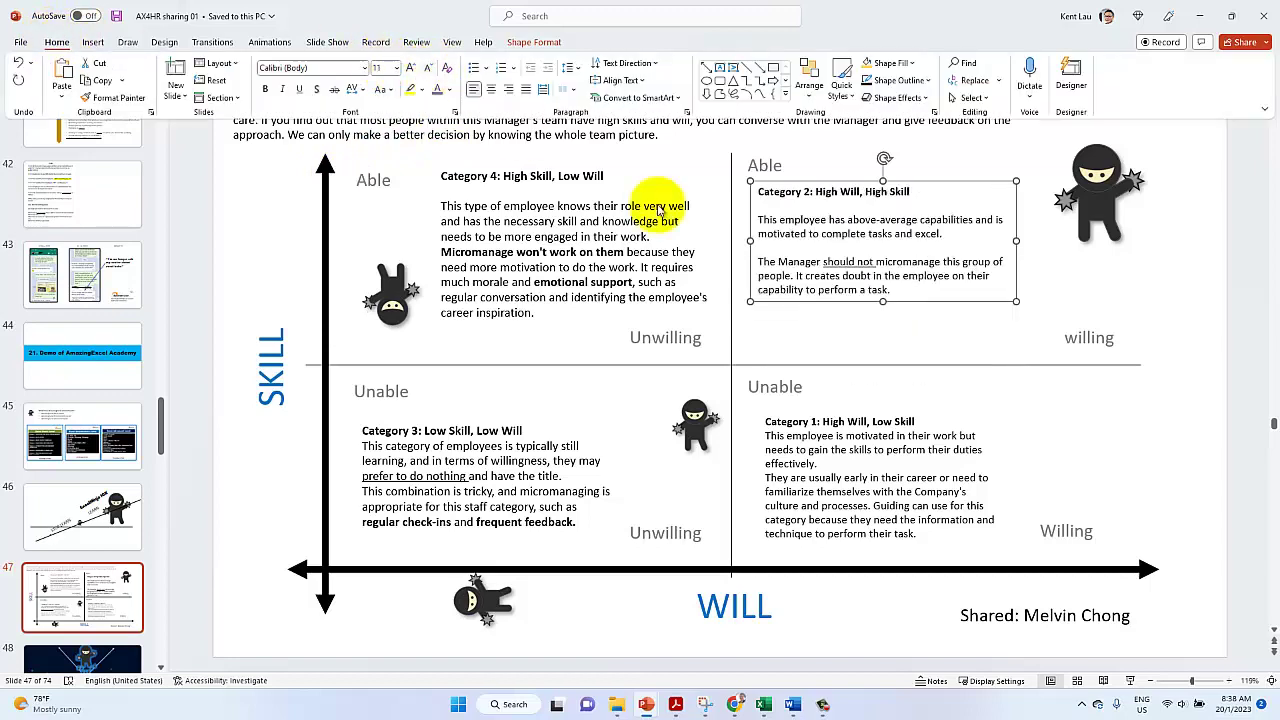
{"action": "left_click", "coordinate": [411, 70]}
{"action": "left_click", "coordinate": [751, 212]}
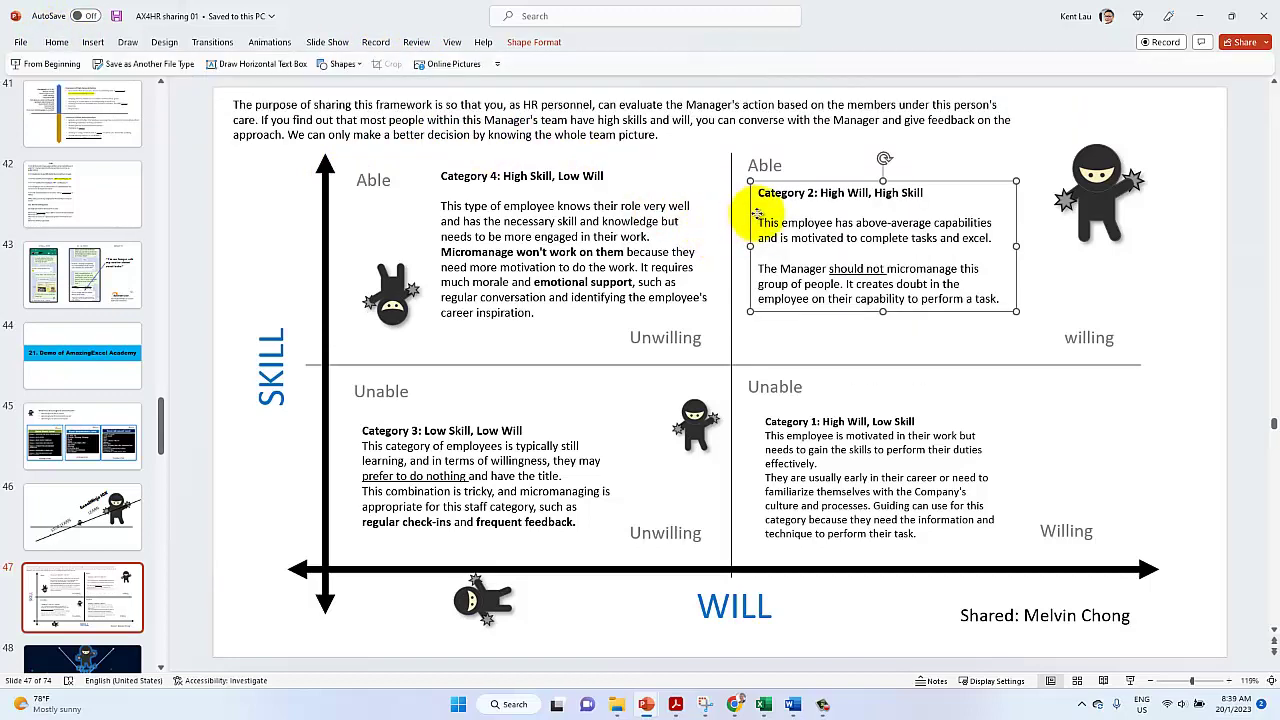
{"action": "left_click", "coordinate": [751, 212]}
Nudge the Category 4 text box slightly lower into alignment
{"action": "left_click_drag", "start_coordinate": [520, 318], "coordinate": [524, 322]}
{"action": "left_click", "coordinate": [850, 266]}
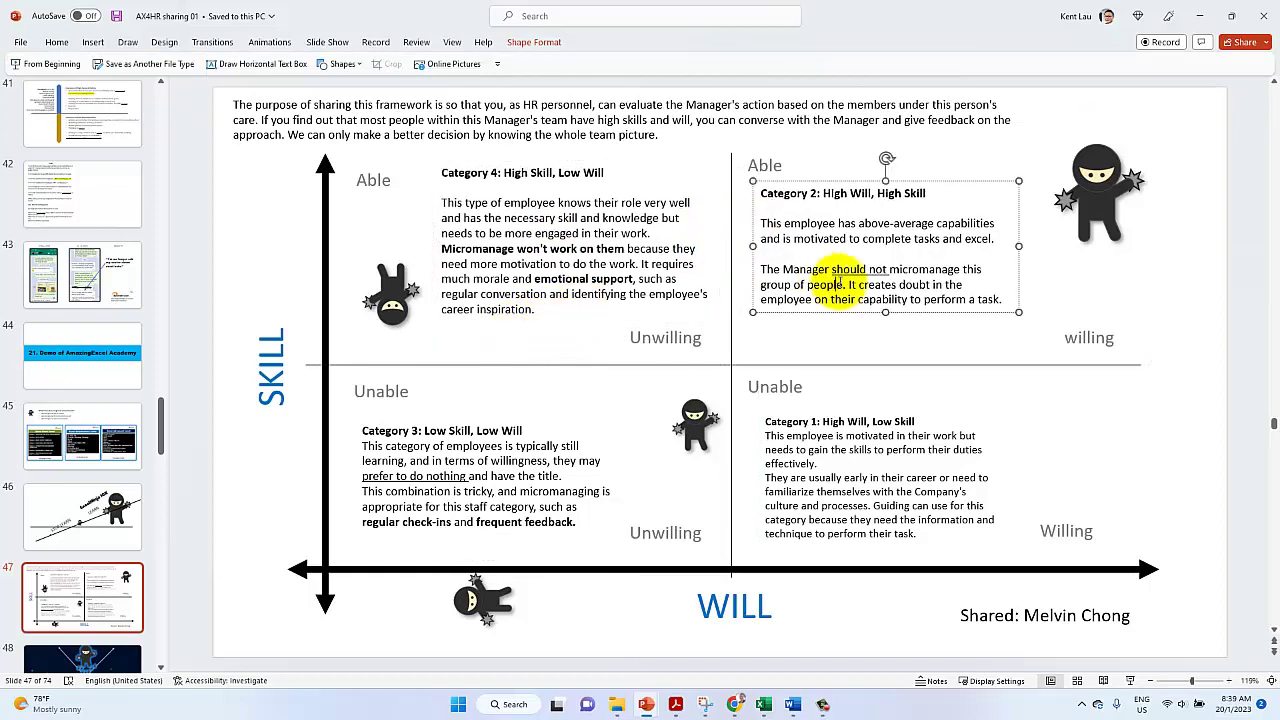
{"action": "left_click", "coordinate": [765, 165]}
{"action": "left_click", "coordinate": [578, 300]}
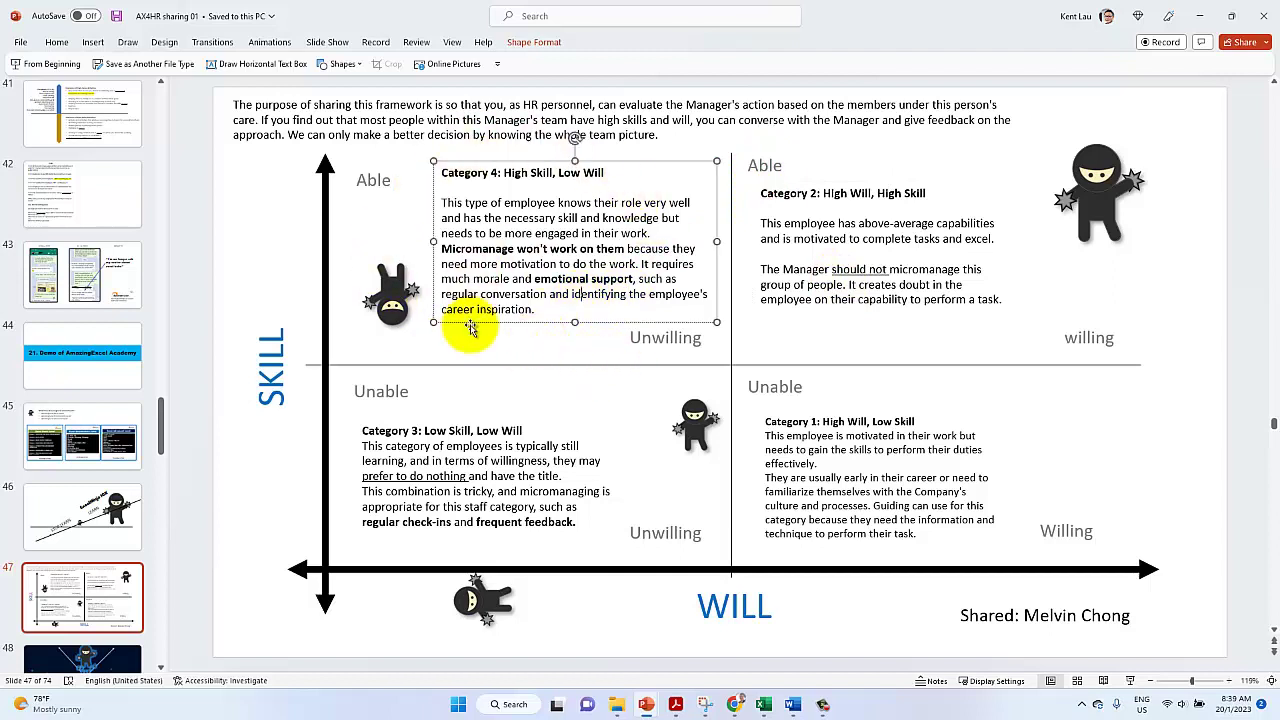
{"action": "left_click_drag", "start_coordinate": [470, 324], "coordinate": [468, 329]}
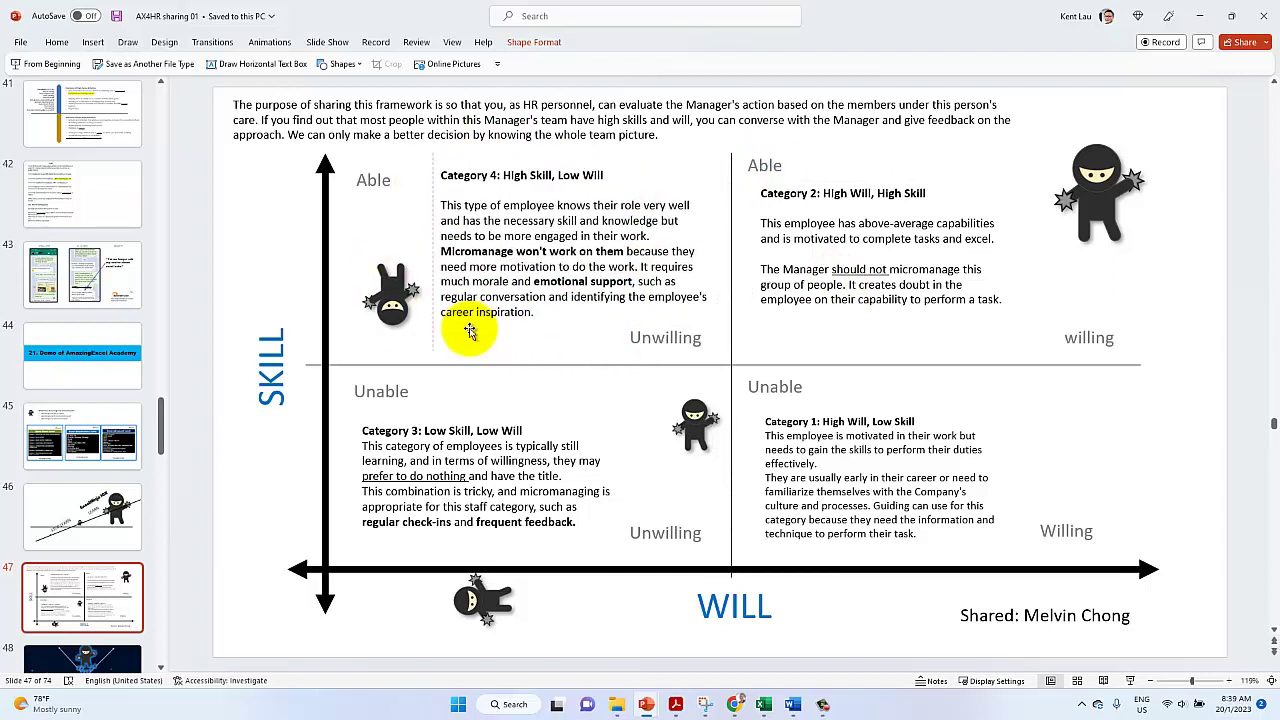
{"action": "left_click", "coordinate": [462, 357]}
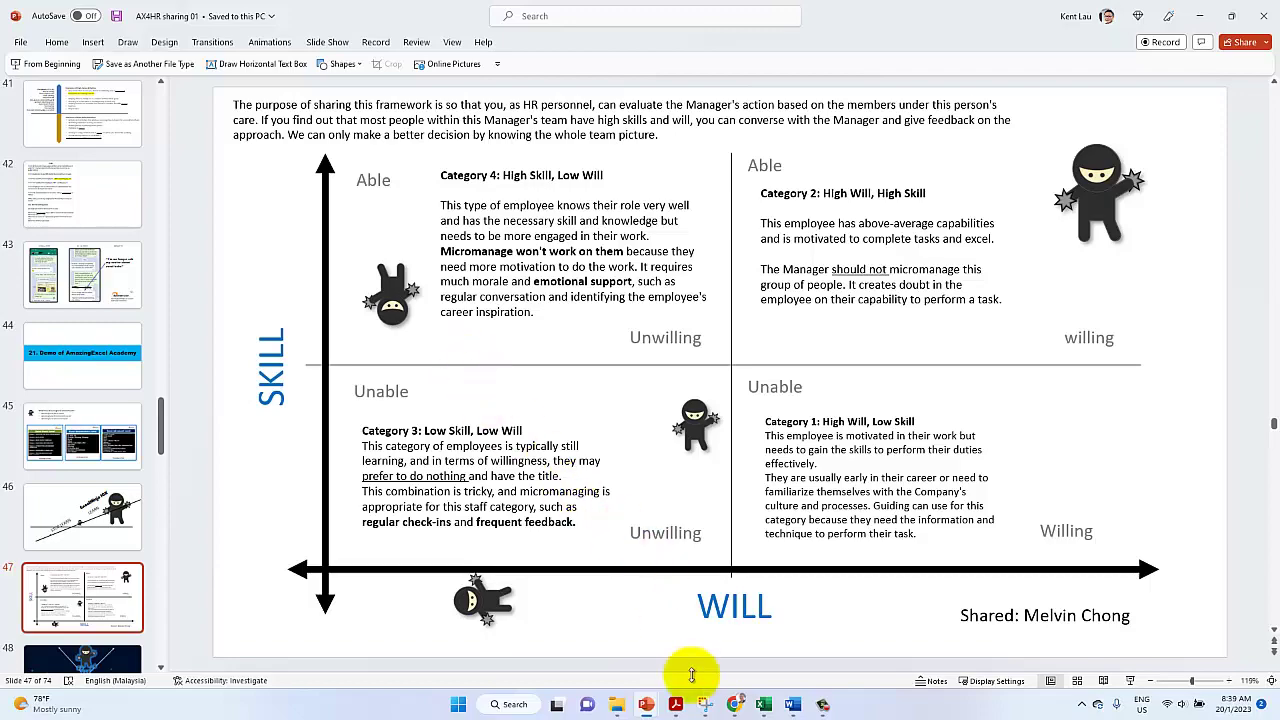
In the browser article, open the author's LinkedIn profile
{"action": "left_click", "coordinate": [735, 704]}
{"action": "left_click", "coordinate": [194, 380]}
{"action": "scroll", "coordinate": [192, 386], "scroll_direction": "up", "scroll_amount": 15}
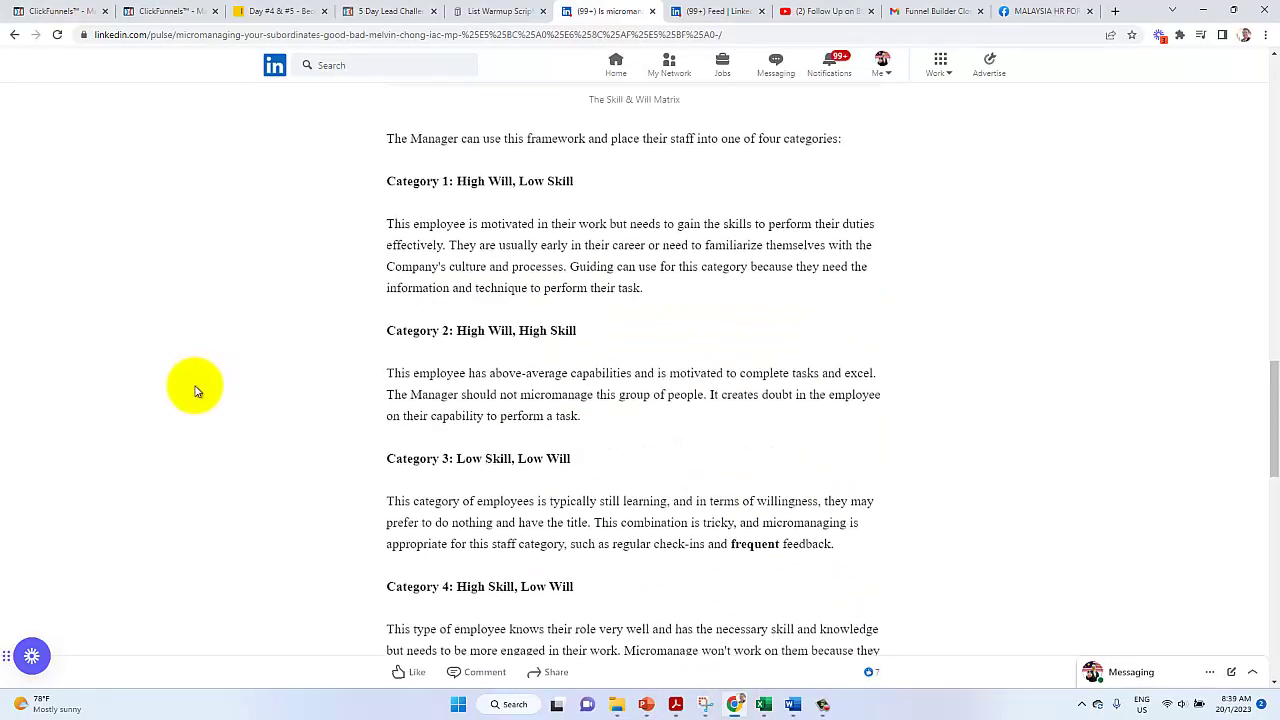
{"action": "scroll", "coordinate": [192, 386], "scroll_direction": "up", "scroll_amount": 2}
{"action": "scroll", "coordinate": [300, 395], "scroll_direction": "down", "scroll_amount": 3}
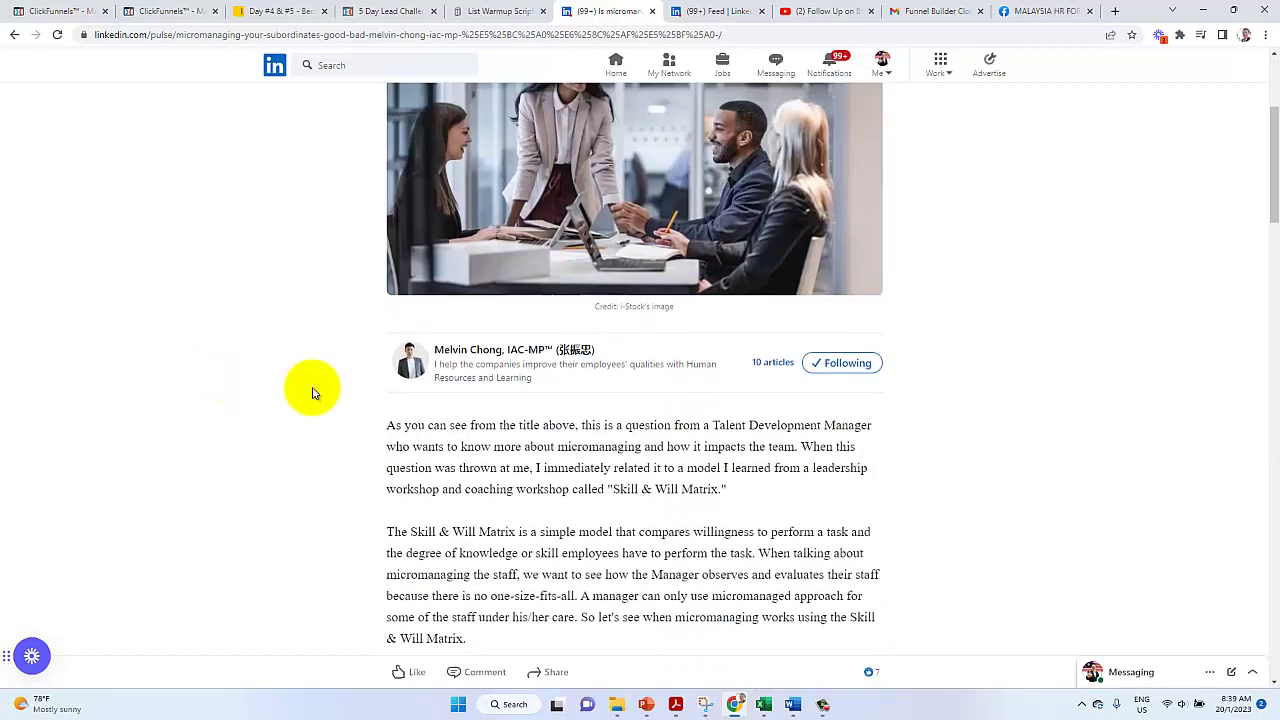
{"action": "left_click", "coordinate": [483, 352]}
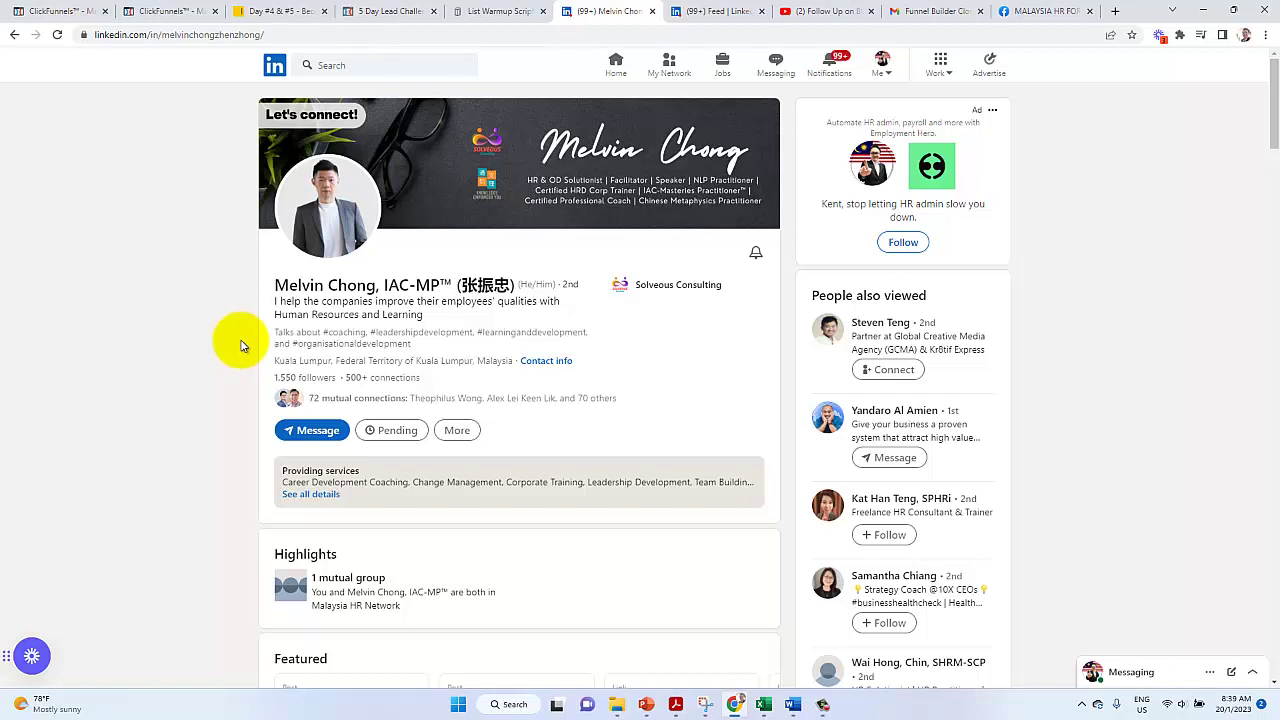
Copy the author's full-size profile photo and return to PowerPoint
{"action": "left_click", "coordinate": [360, 210]}
{"action": "right_click", "coordinate": [616, 250]}
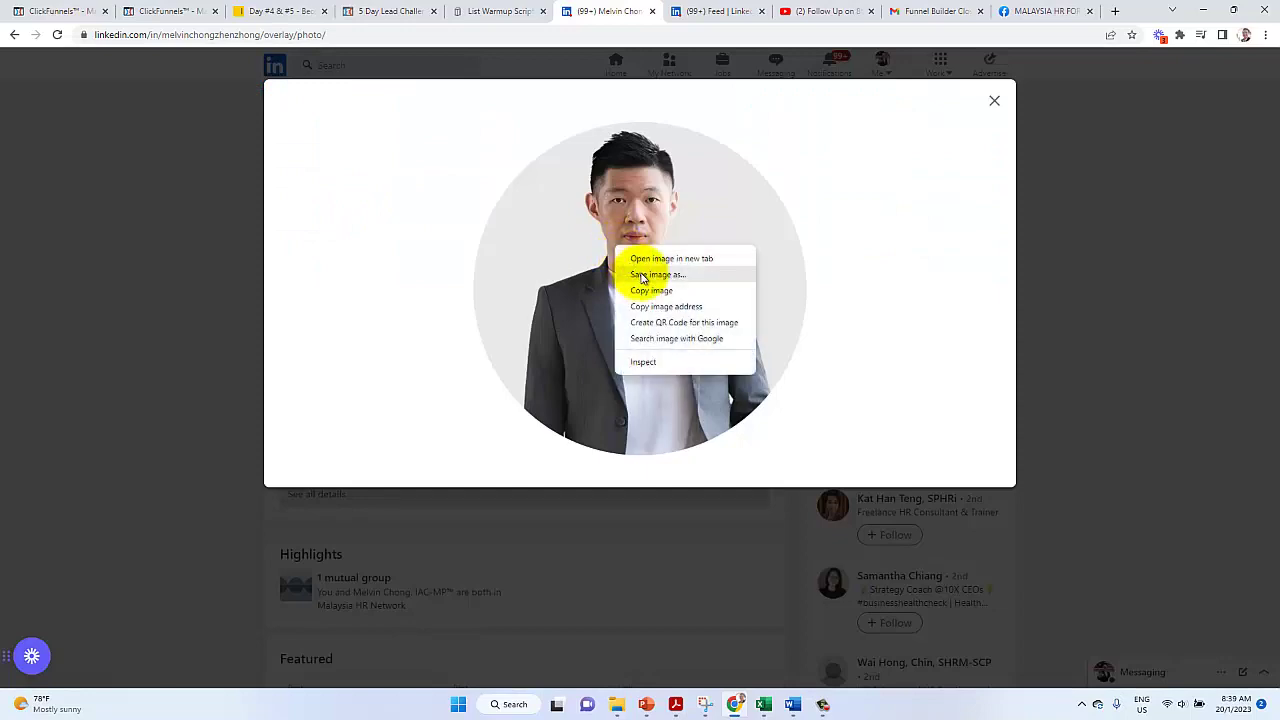
{"action": "left_click", "coordinate": [651, 290]}
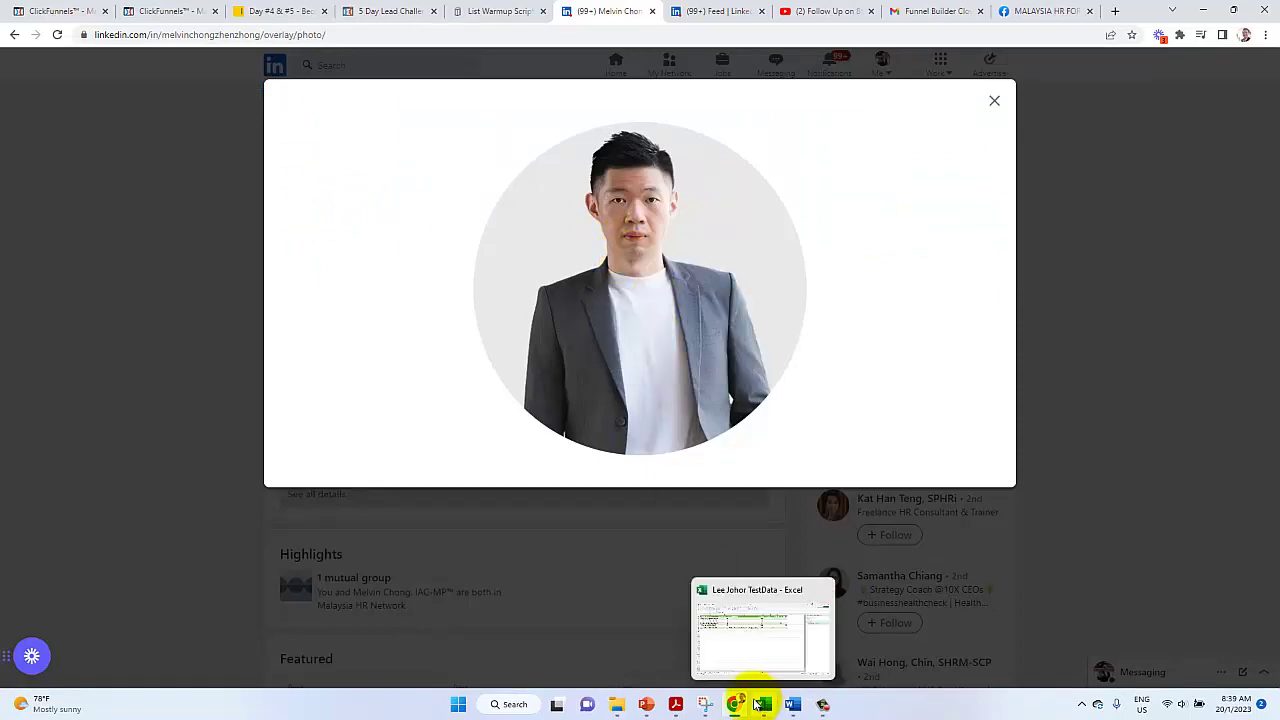
{"action": "left_click", "coordinate": [646, 706]}
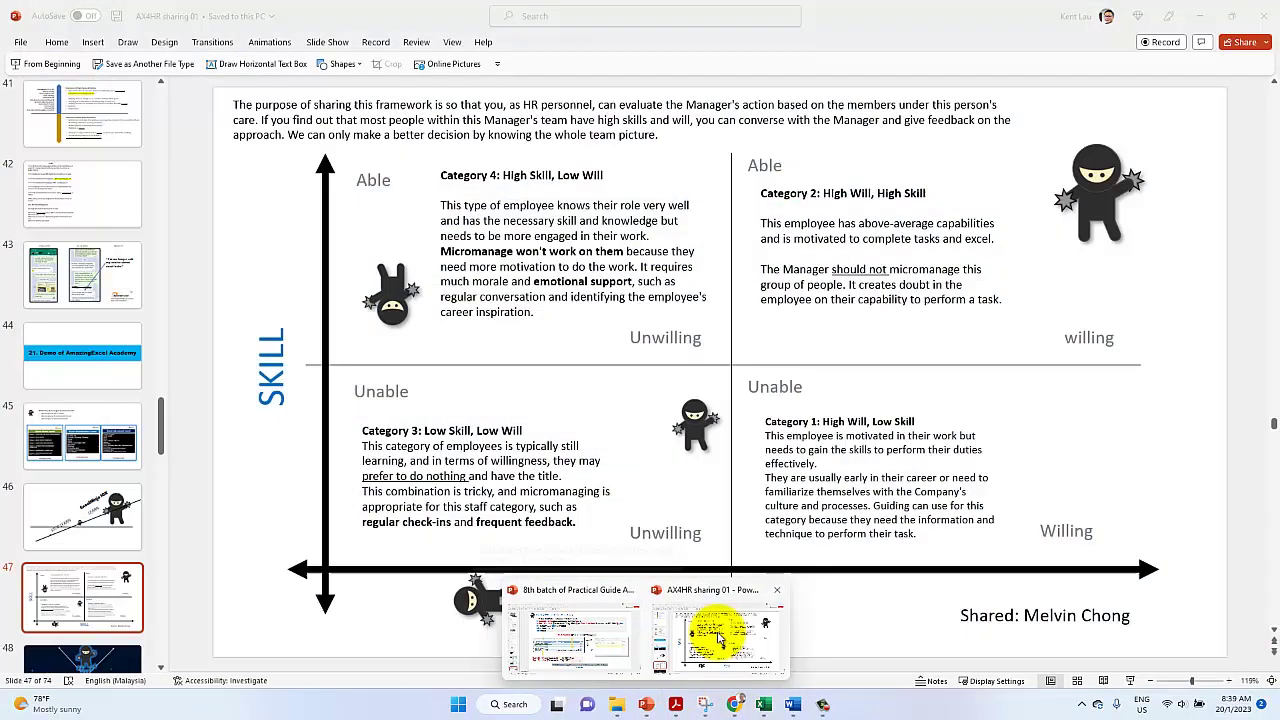
Paste the copied photo onto the Skill & Will slide and crop it to an oval
{"action": "left_click", "coordinate": [718, 637]}
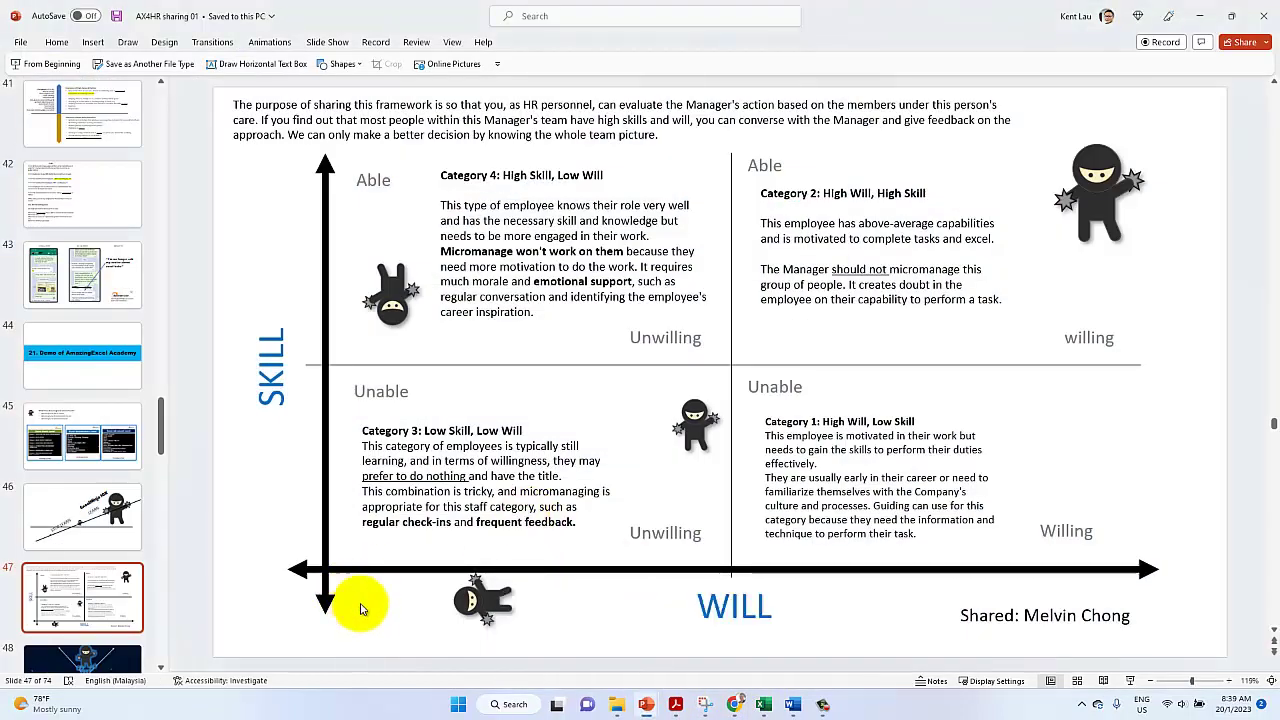
{"action": "key", "text": "ctrl+v"}
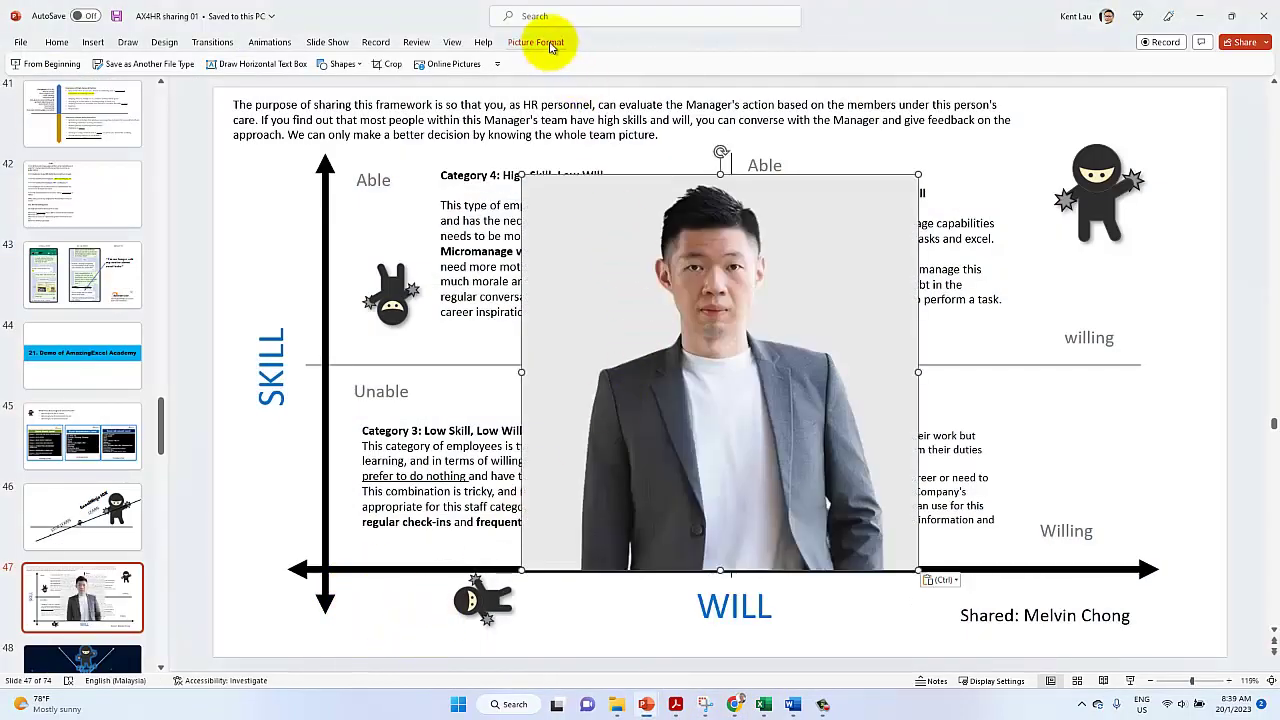
{"action": "left_click", "coordinate": [545, 41]}
{"action": "left_click", "coordinate": [1115, 92]}
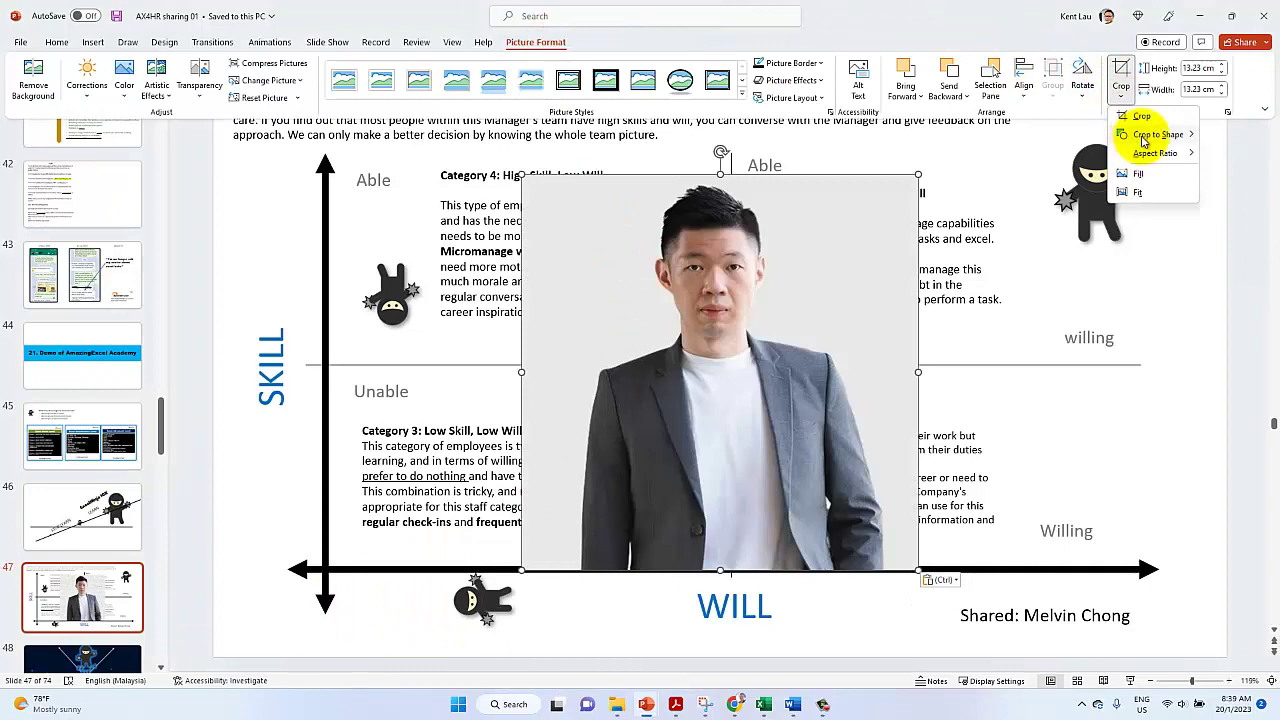
{"action": "mouse_move", "coordinate": [1150, 134]}
{"action": "left_click", "coordinate": [942, 196]}
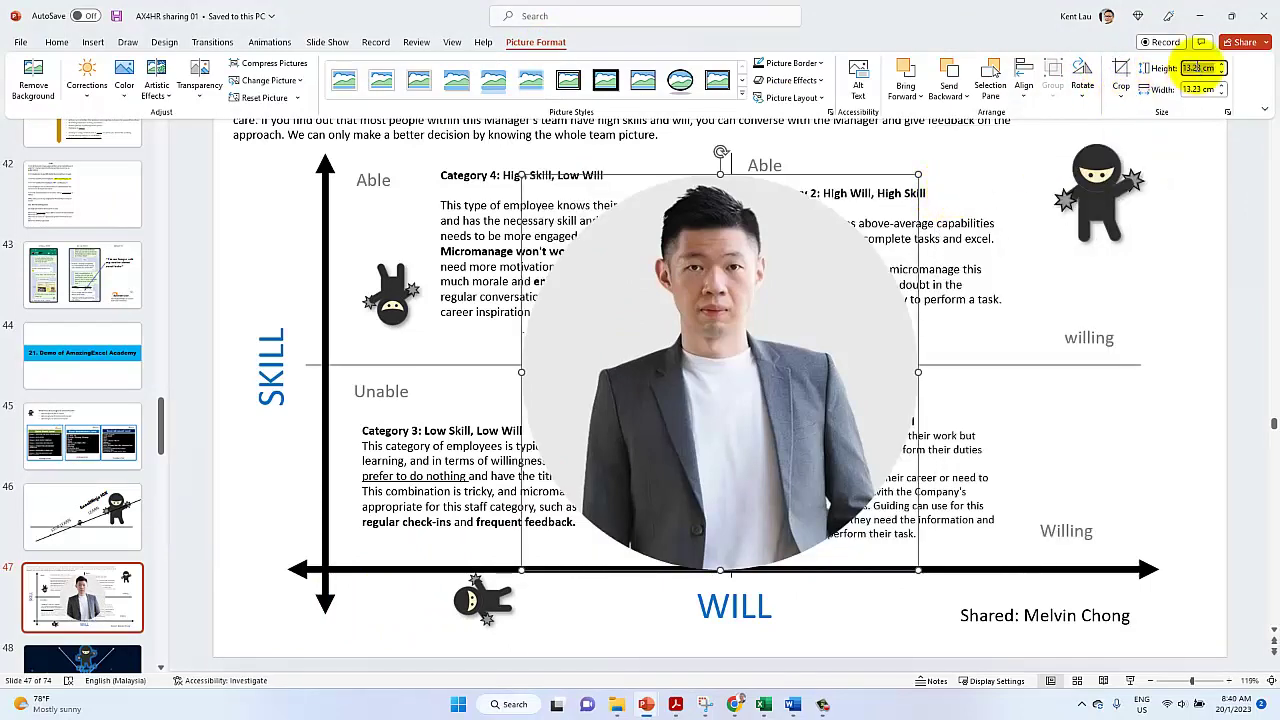
{"action": "left_click", "coordinate": [522, 183]}
Shrink the circular photo and place it beside the 'Shared:' credit at bottom right
{"action": "left_click_drag", "start_coordinate": [521, 176], "coordinate": [918, 620]}
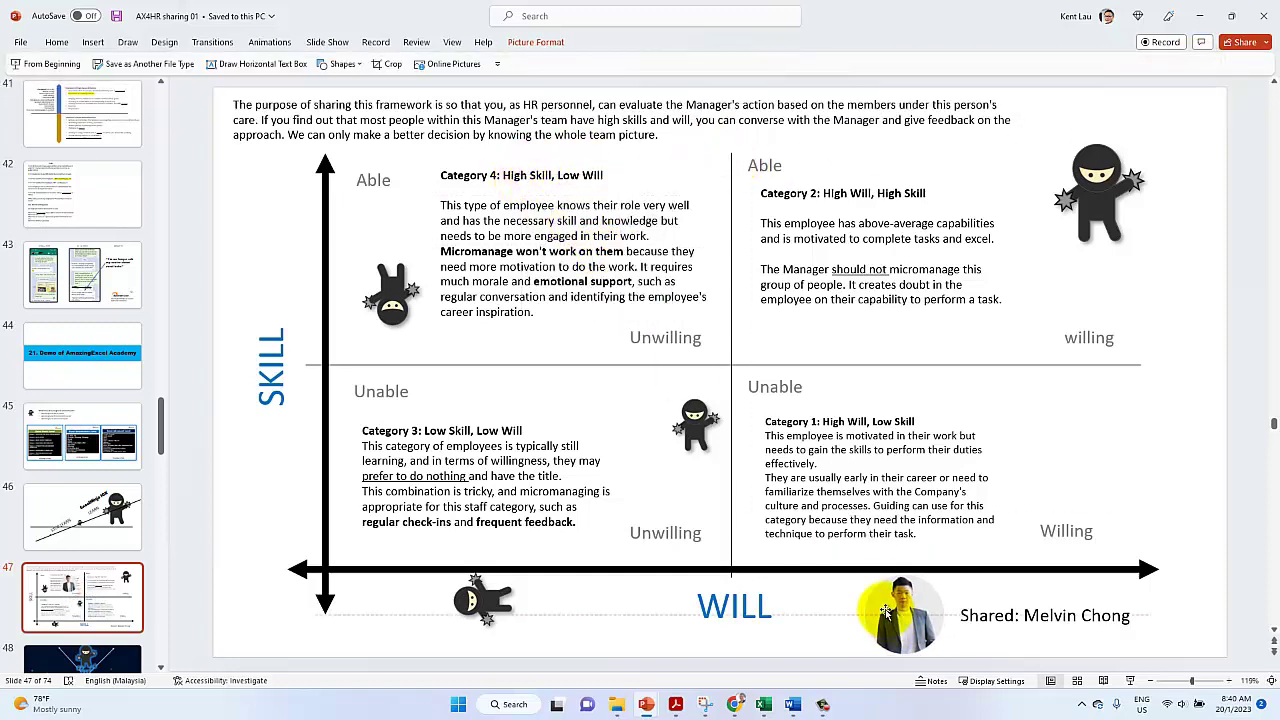
{"action": "left_click_drag", "start_coordinate": [866, 577], "coordinate": [889, 600]}
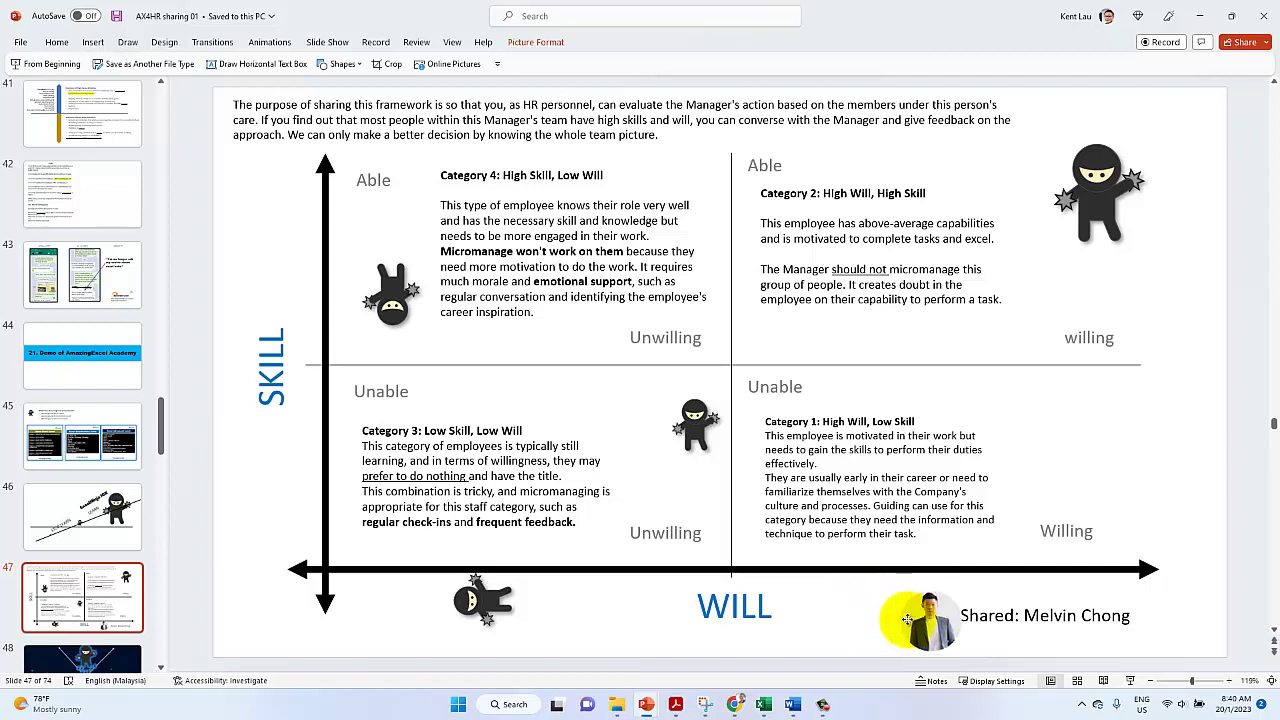
{"action": "left_click", "coordinate": [275, 488]}
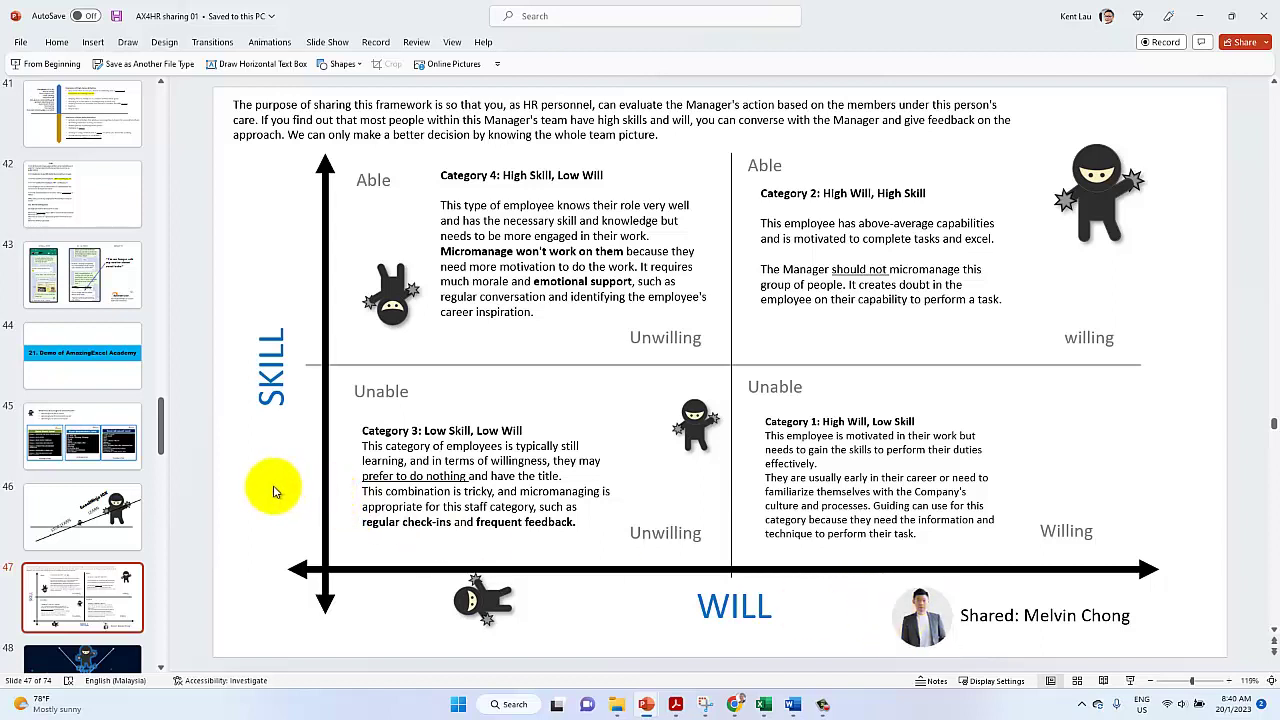